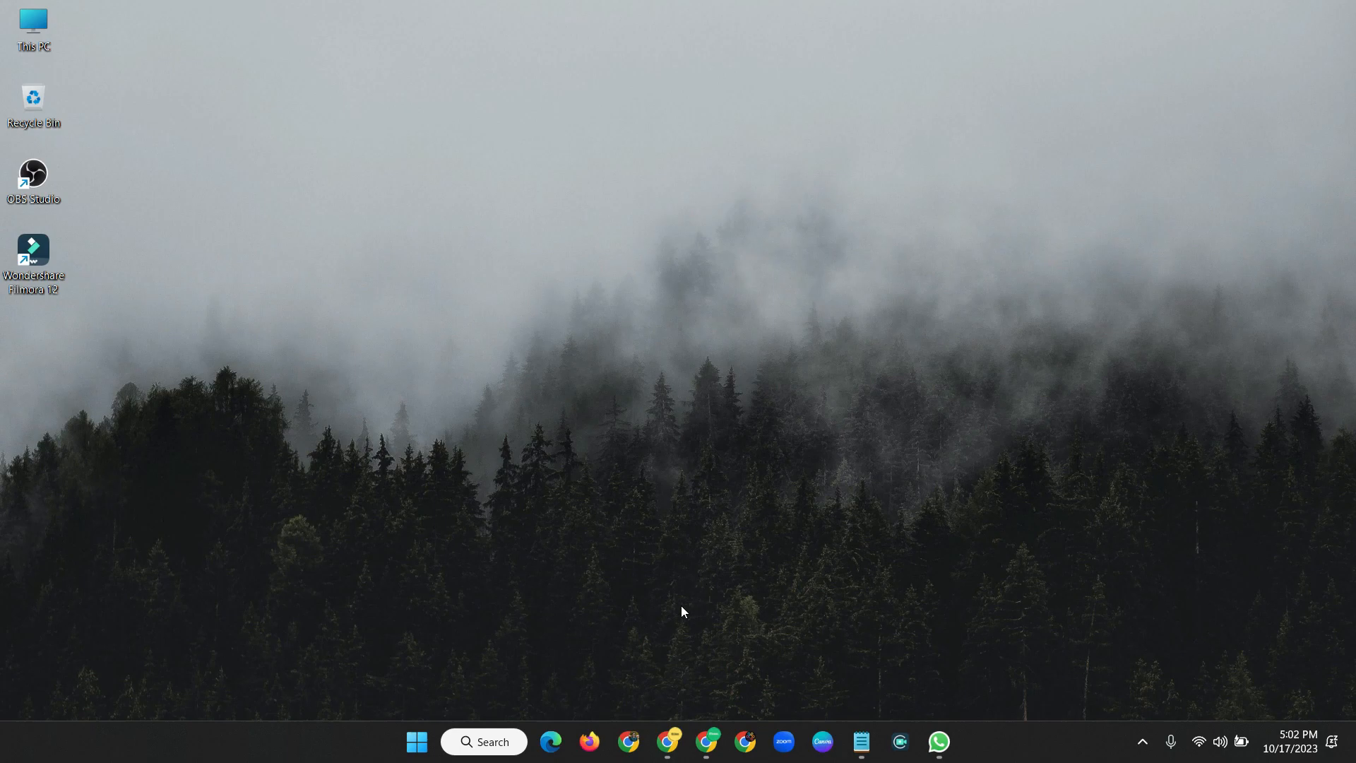
# Open the yellowpages.com website in Google Chrome.
pyautogui.click(628, 741)
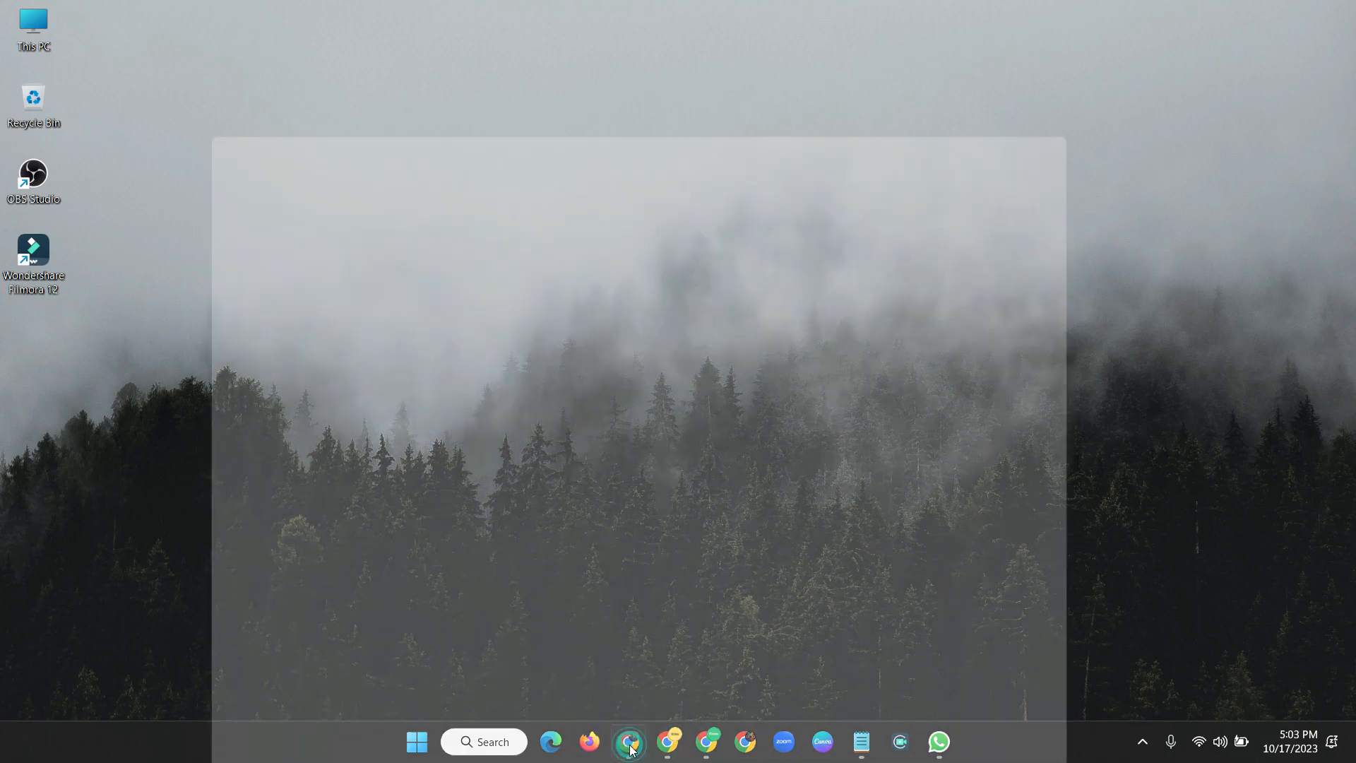
pyautogui.click(1066, 104)
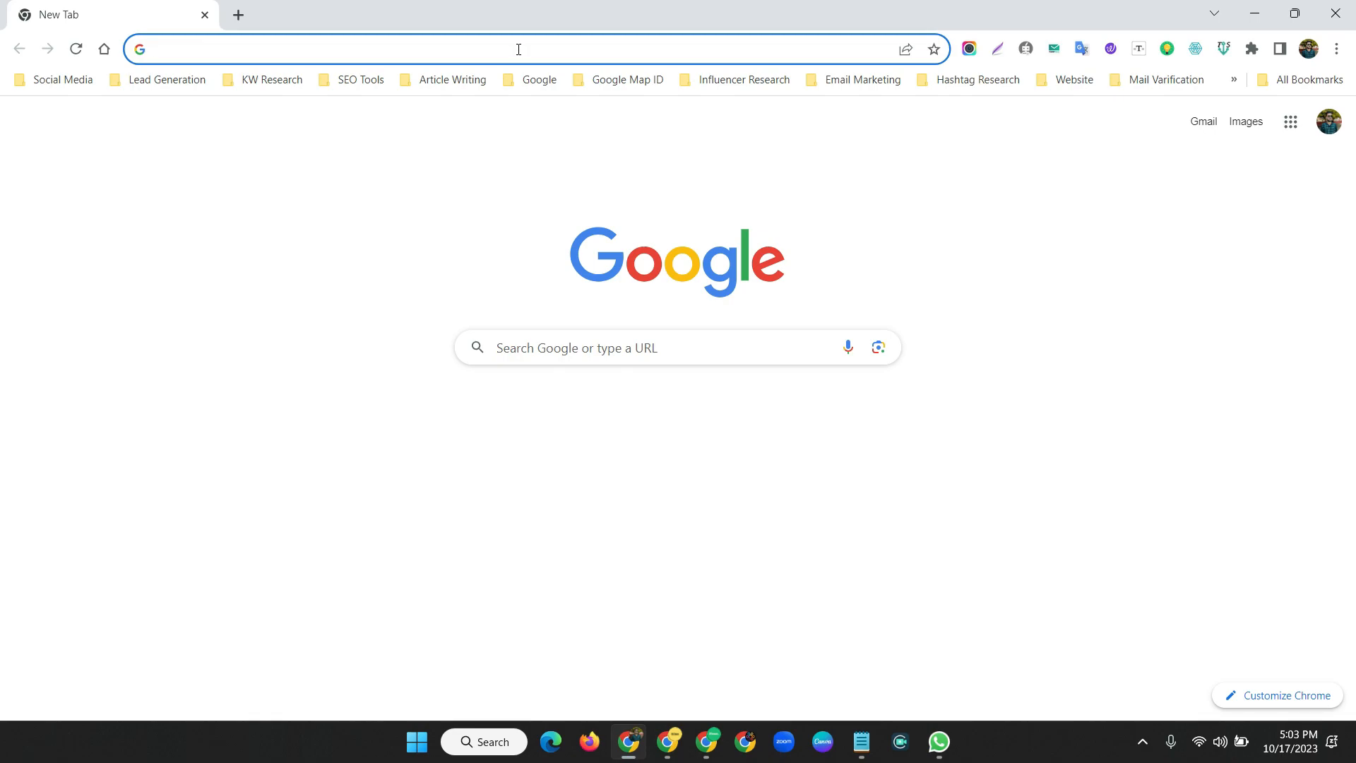
pyautogui.write('ye')
pyautogui.press('Return')
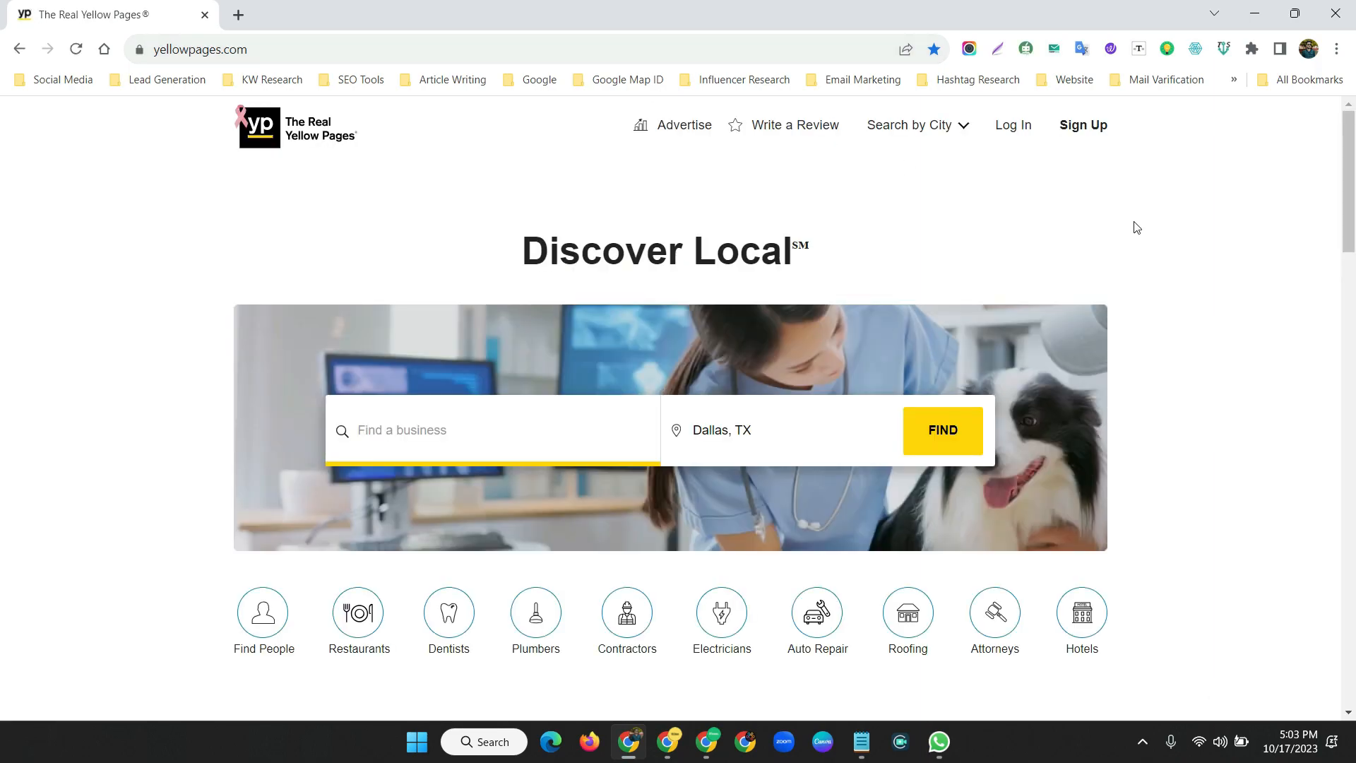
# Search Yellow Pages for restaurant near Dallas, TX using the recent search, and look through the first listings.
pyautogui.scroll(-1, 511, 308)
pyautogui.click(455, 324)
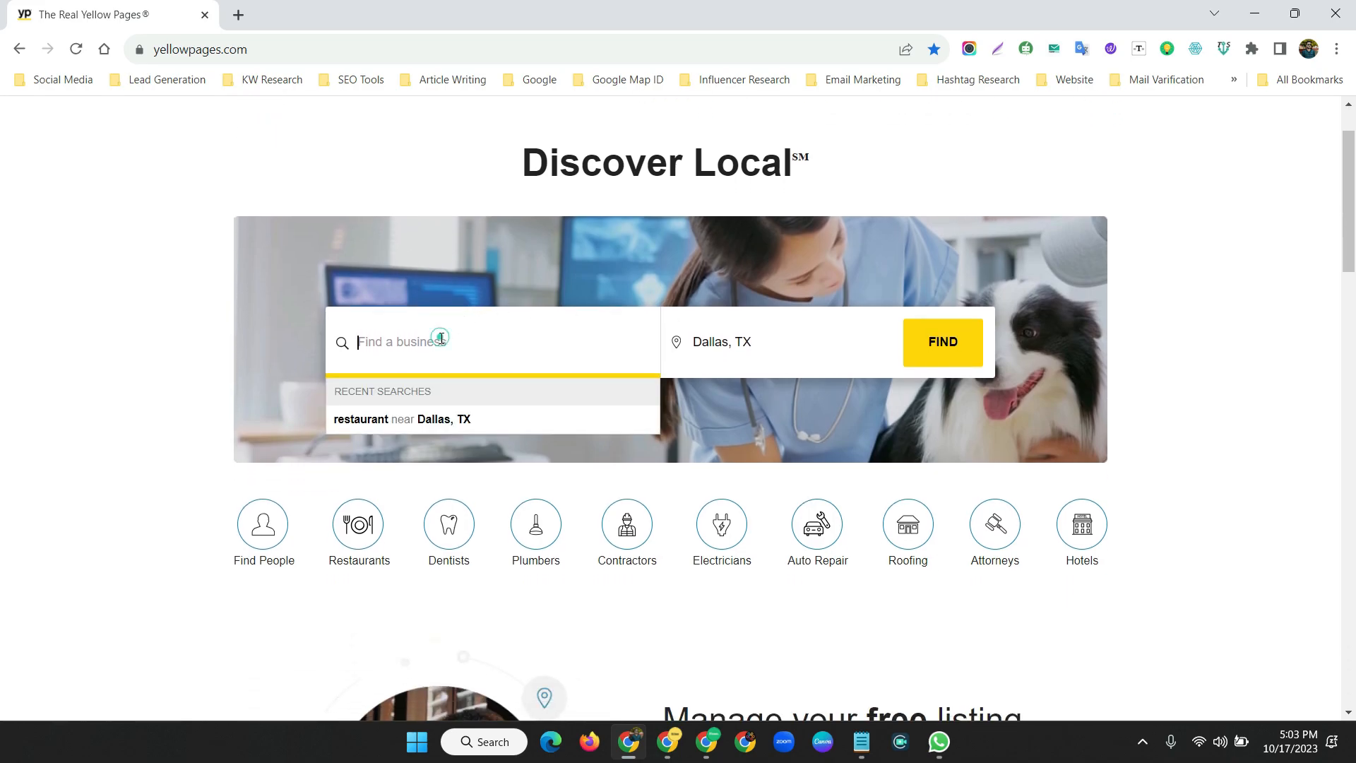
pyautogui.click(385, 420)
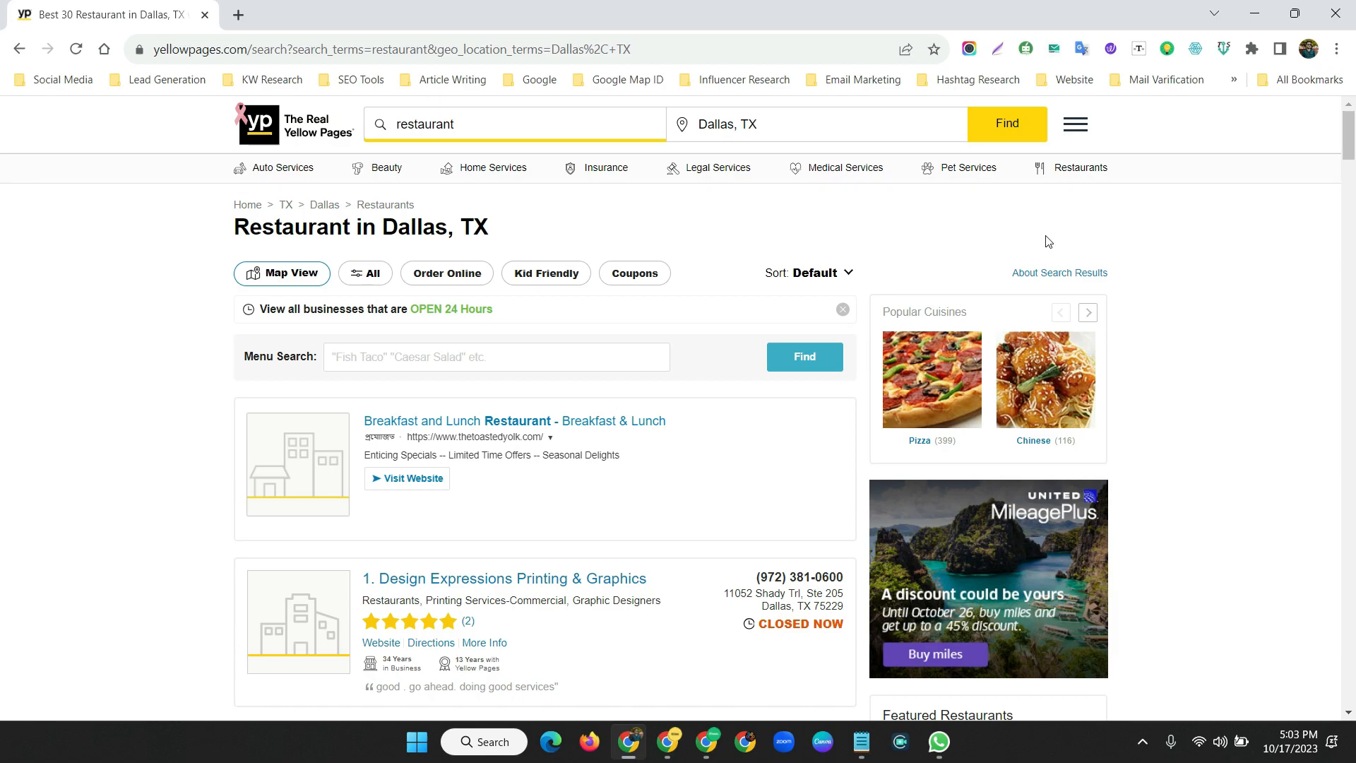
pyautogui.scroll(-4, 808, 260)
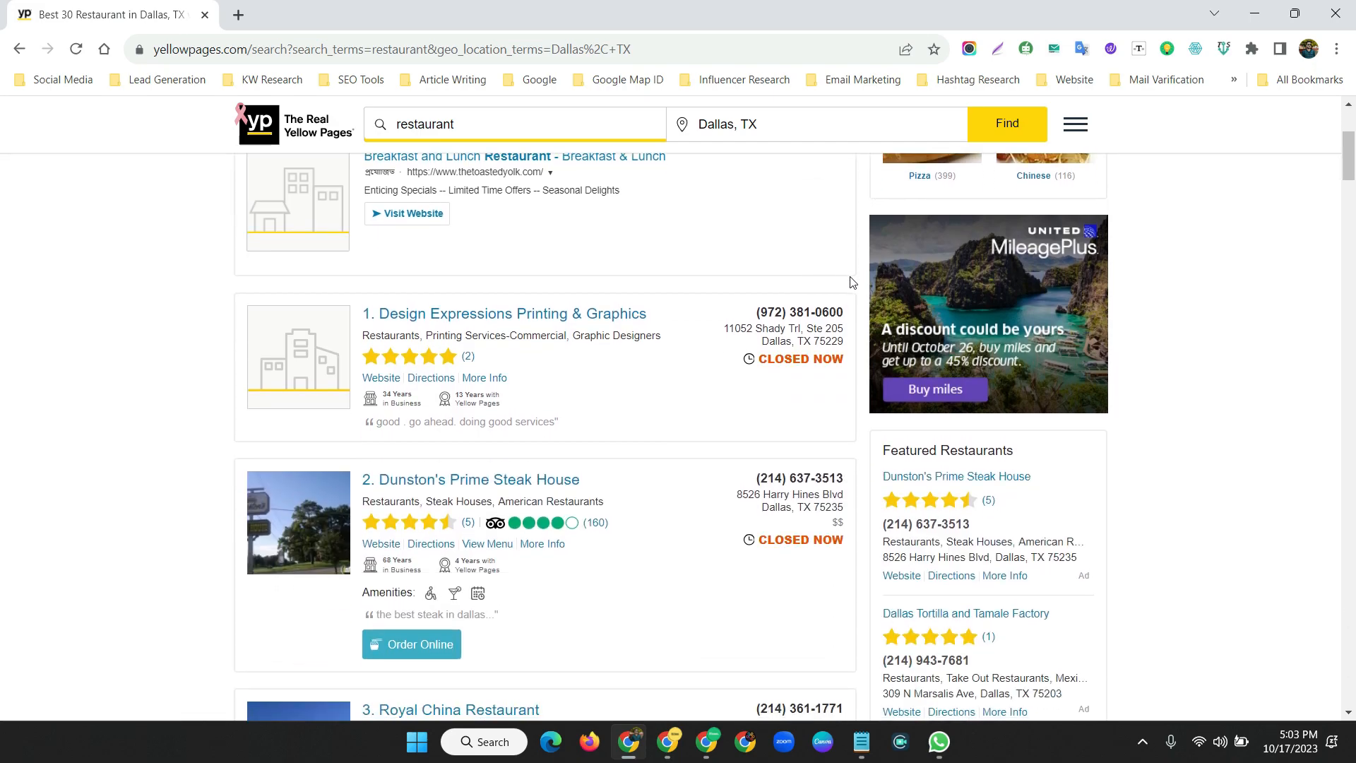
pyautogui.scroll(-1, 852, 281)
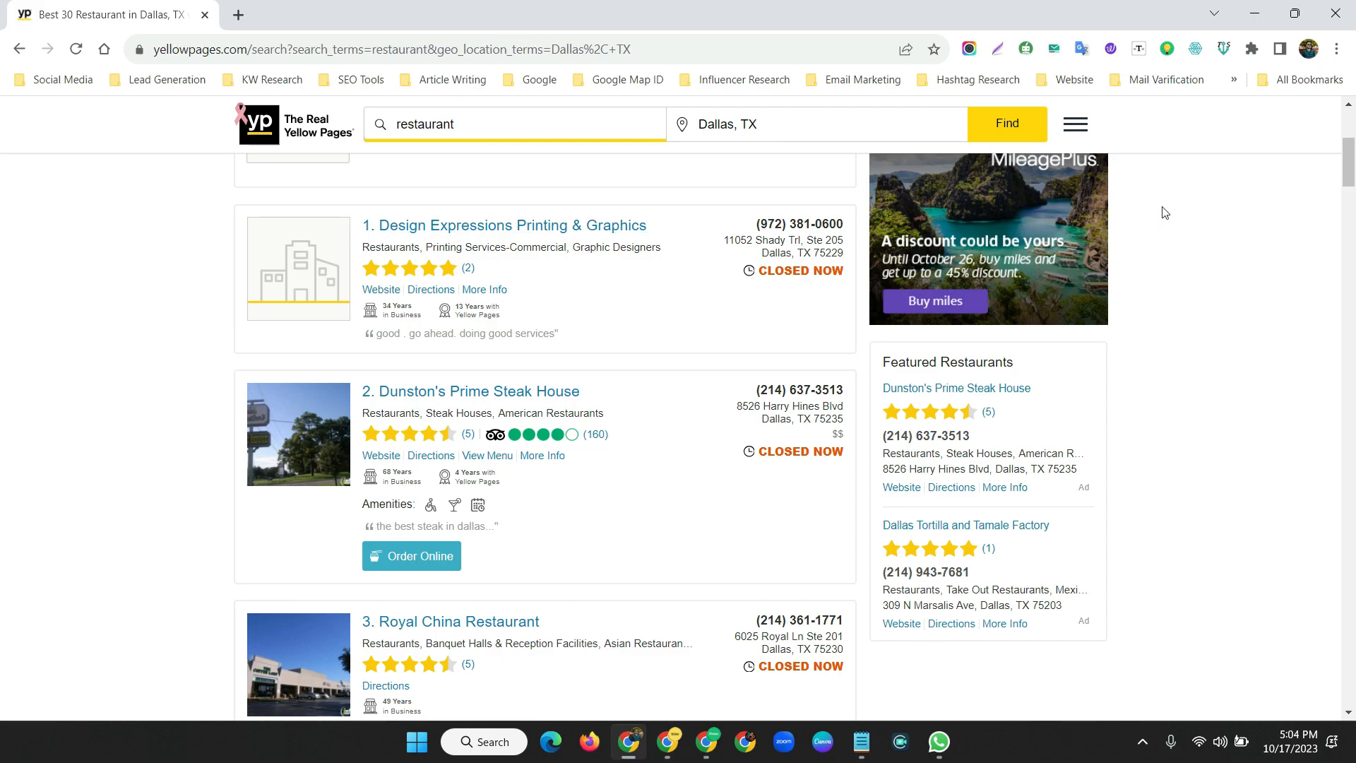
# Open the Web Scraper tool for the results page and bring the page's result pagination into view.
pyautogui.click(656, 47)
pyautogui.click(196, 185)
pyautogui.rightClick(1140, 245)
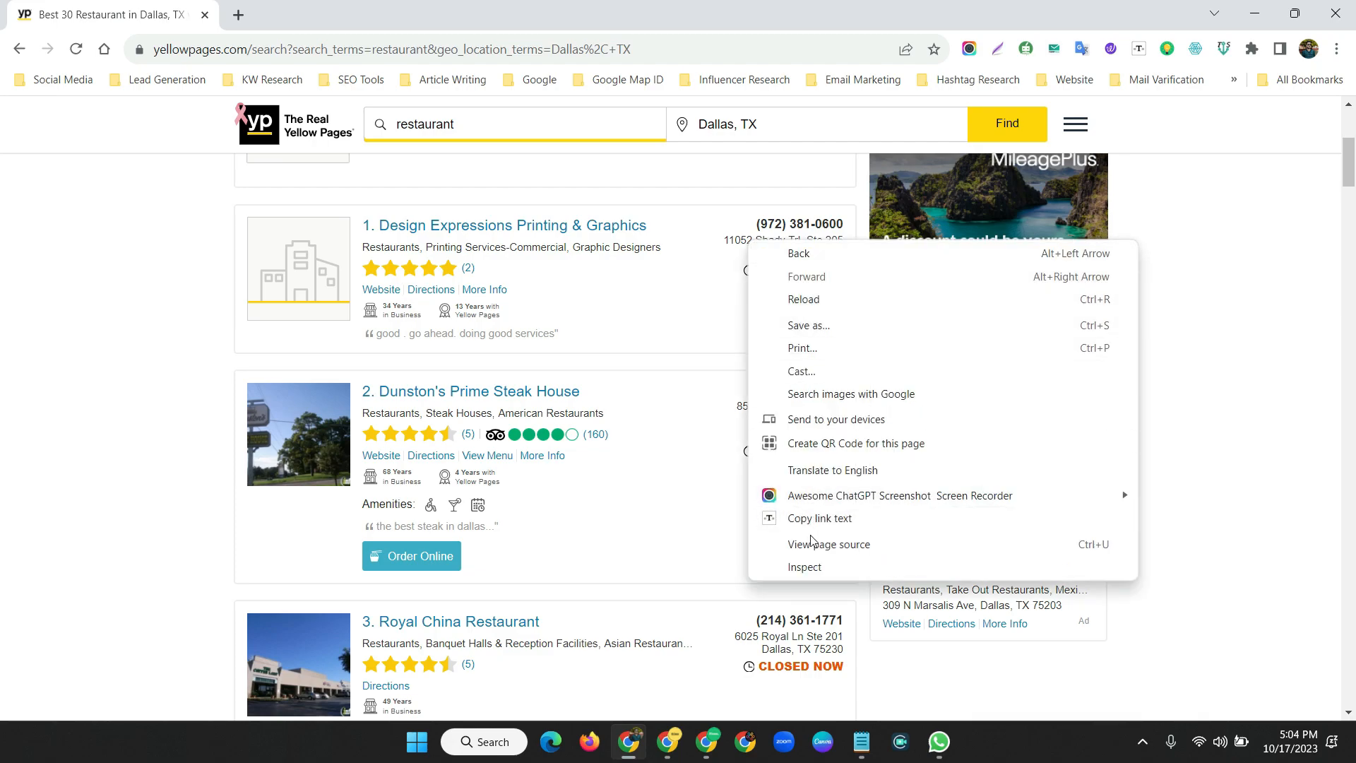
pyautogui.click(807, 565)
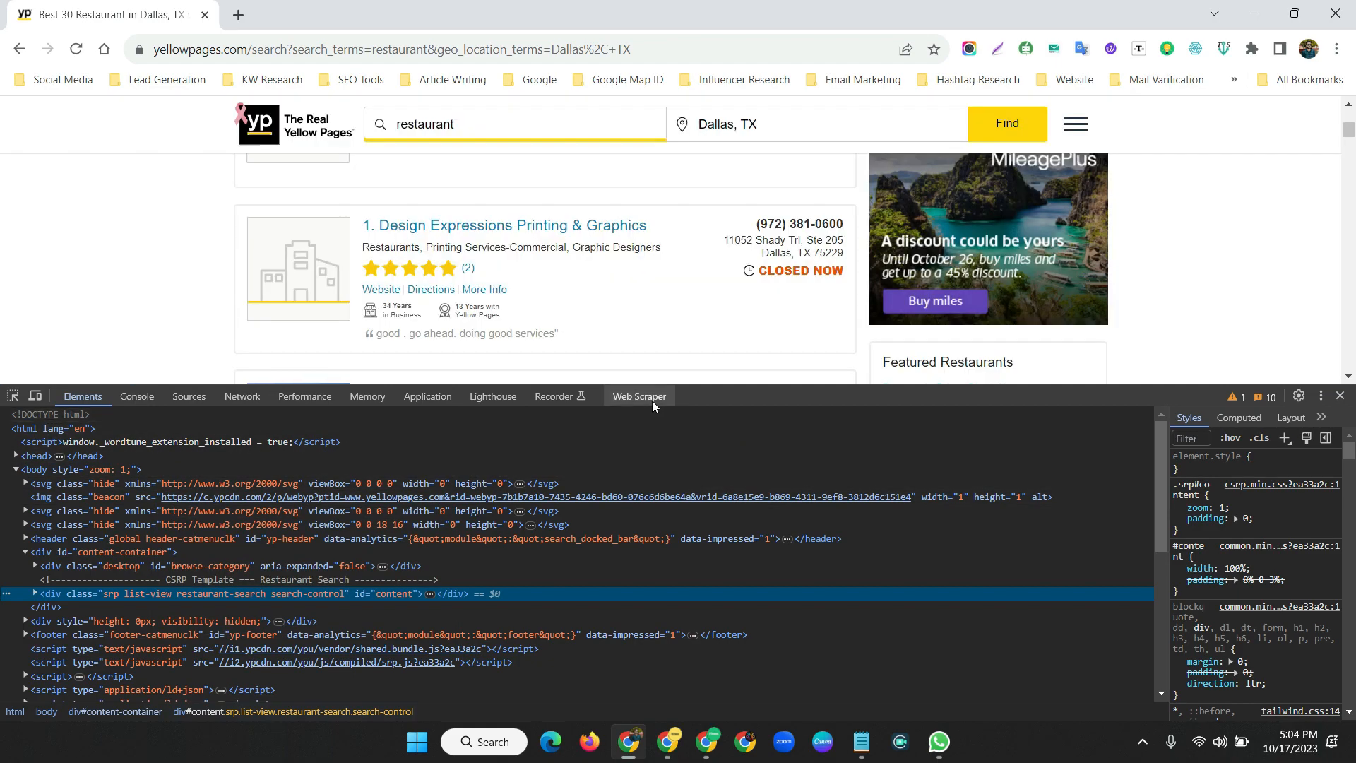
pyautogui.click(632, 398)
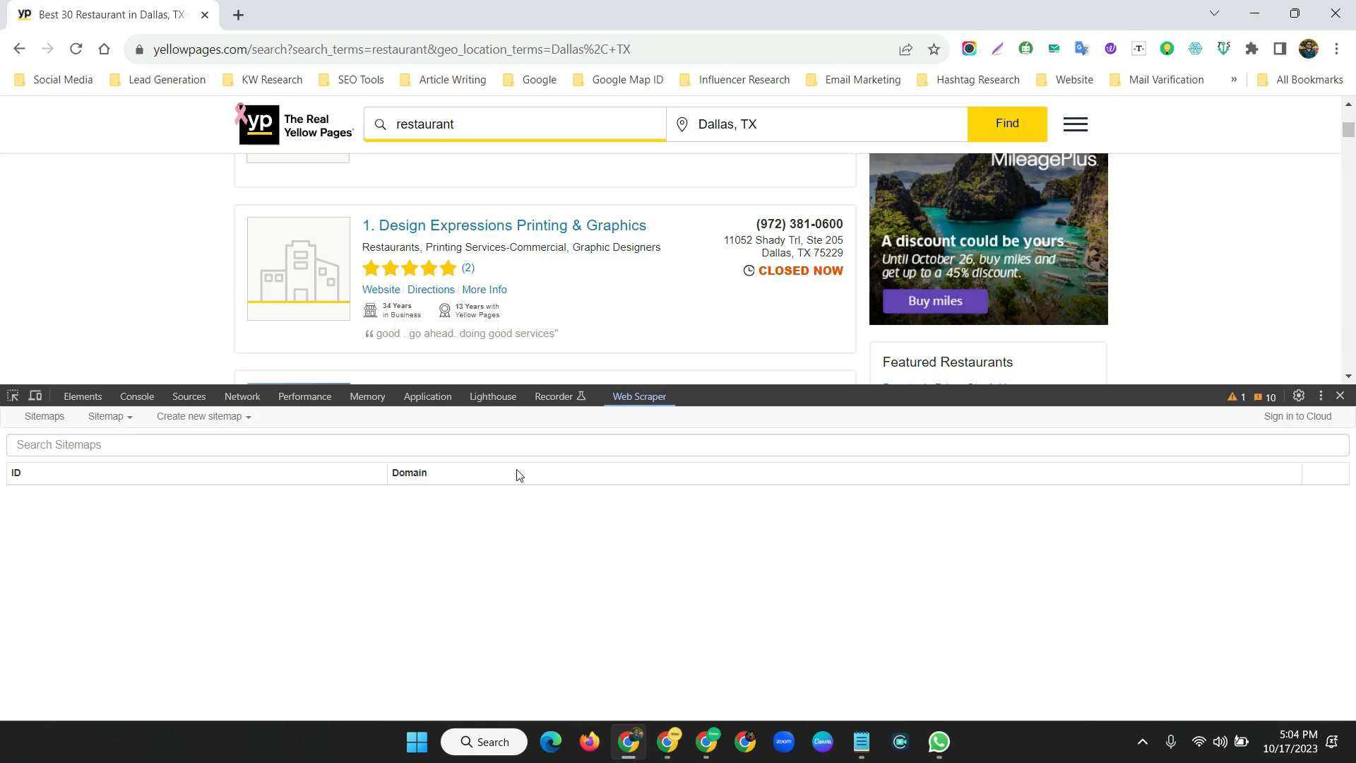
pyautogui.moveTo(1114, 385); pyautogui.dragTo(1115, 424)
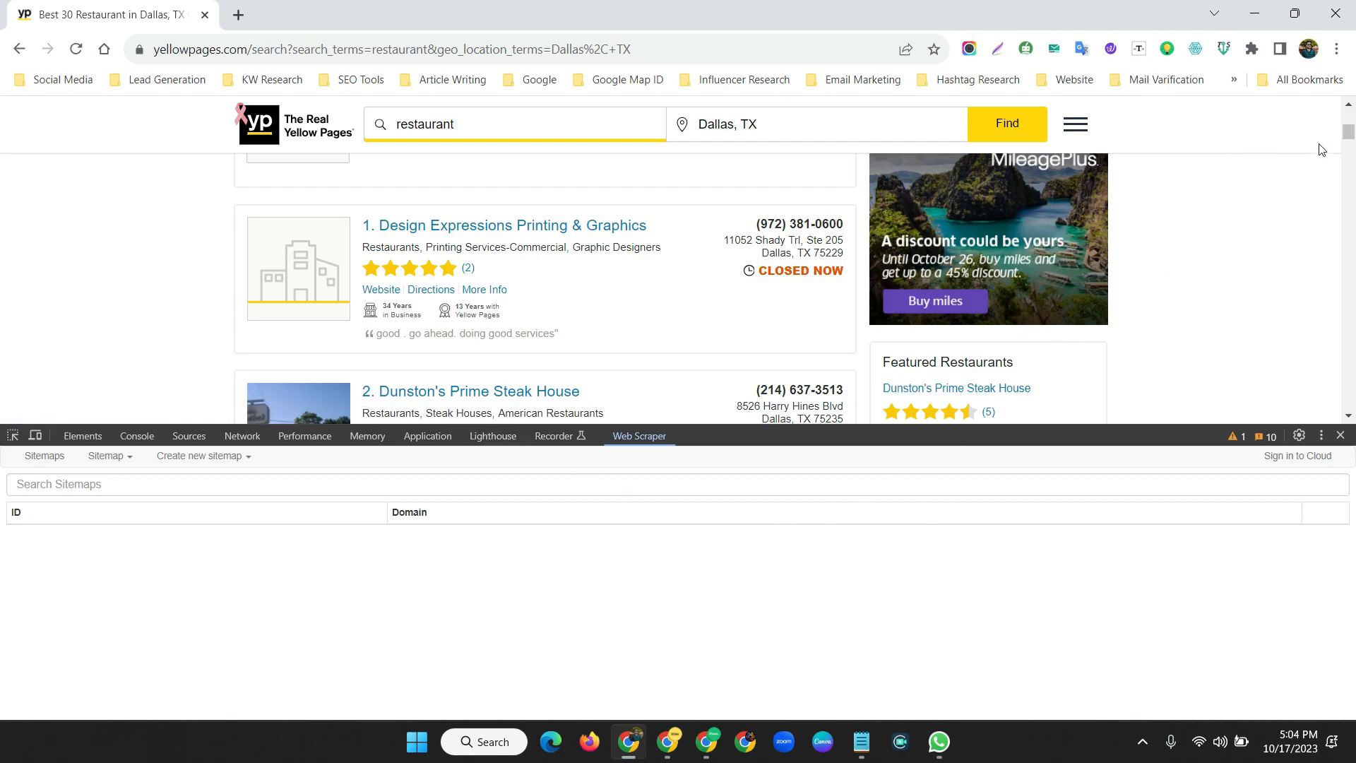
pyautogui.moveTo(1349, 137); pyautogui.dragTo(1337, 393)
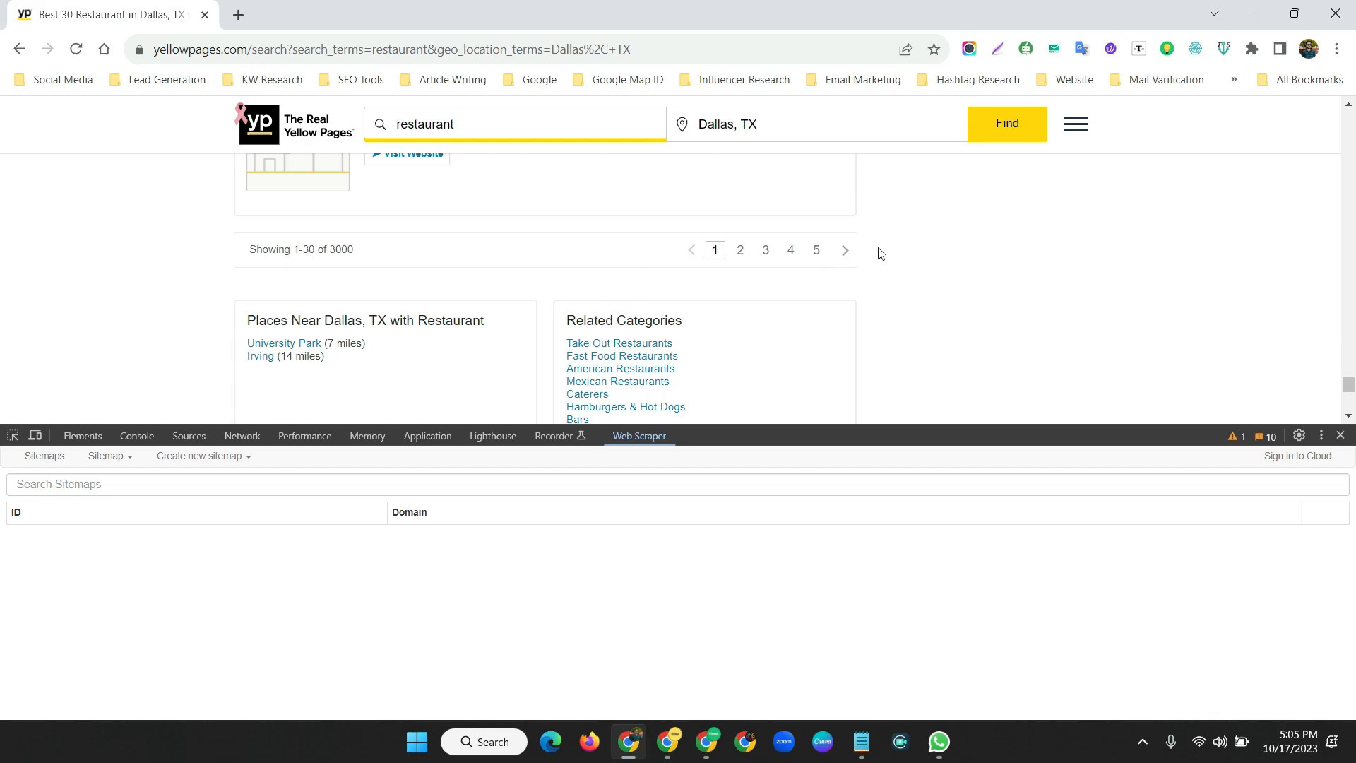
# Create a sitemap named Restaurant with the address of the Dallas restaurant search results as its start URL.
pyautogui.click(218, 461)
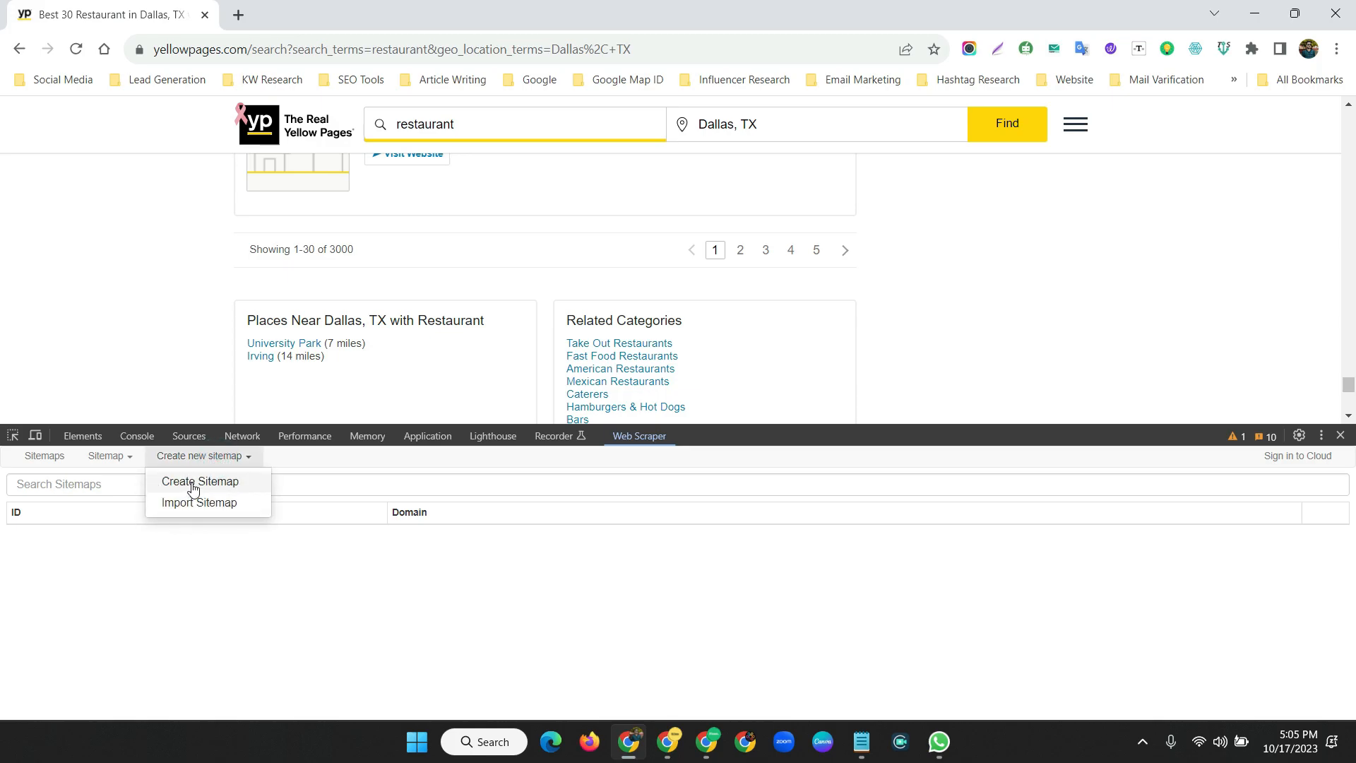
pyautogui.click(193, 487)
pyautogui.click(144, 507)
pyautogui.click(379, 48)
pyautogui.hotkey('ctrl', 'c')
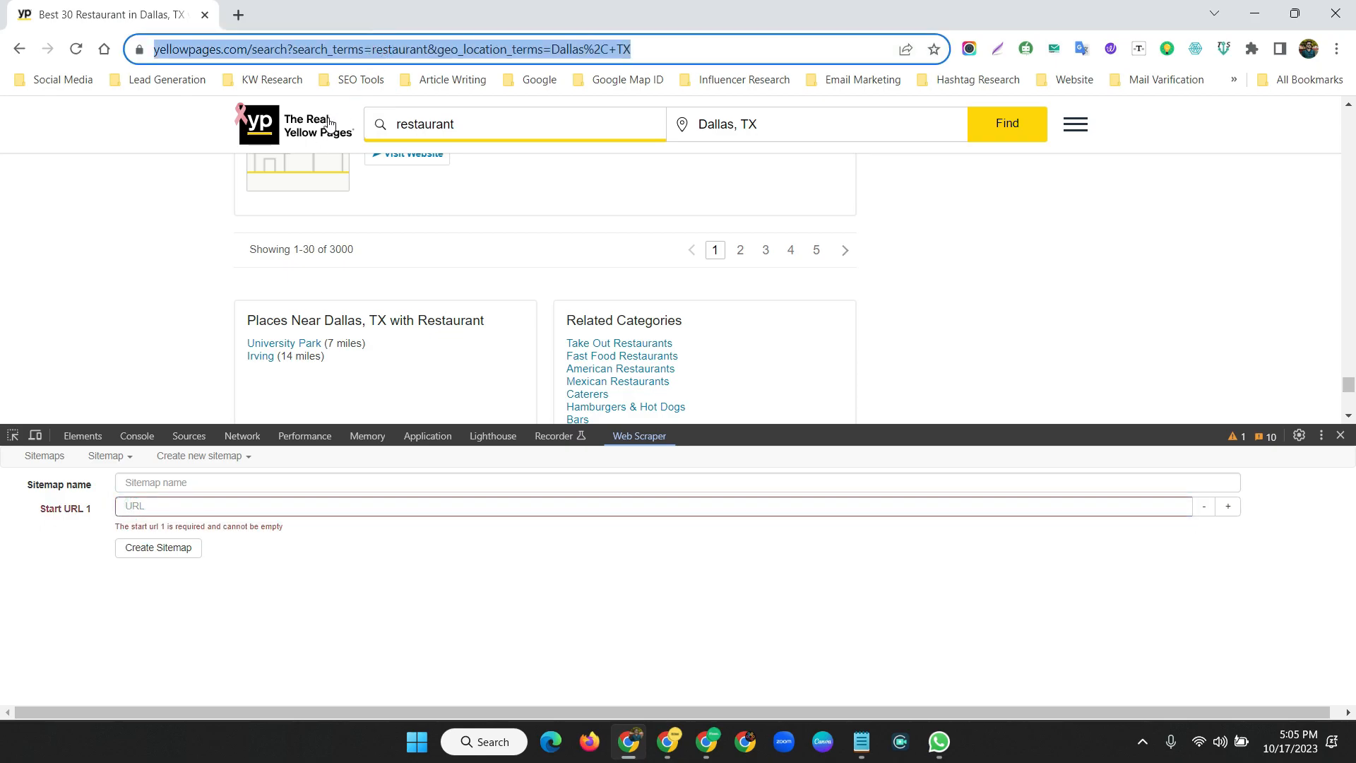
pyautogui.click(146, 507)
pyautogui.hotkey('ctrl', 'v')
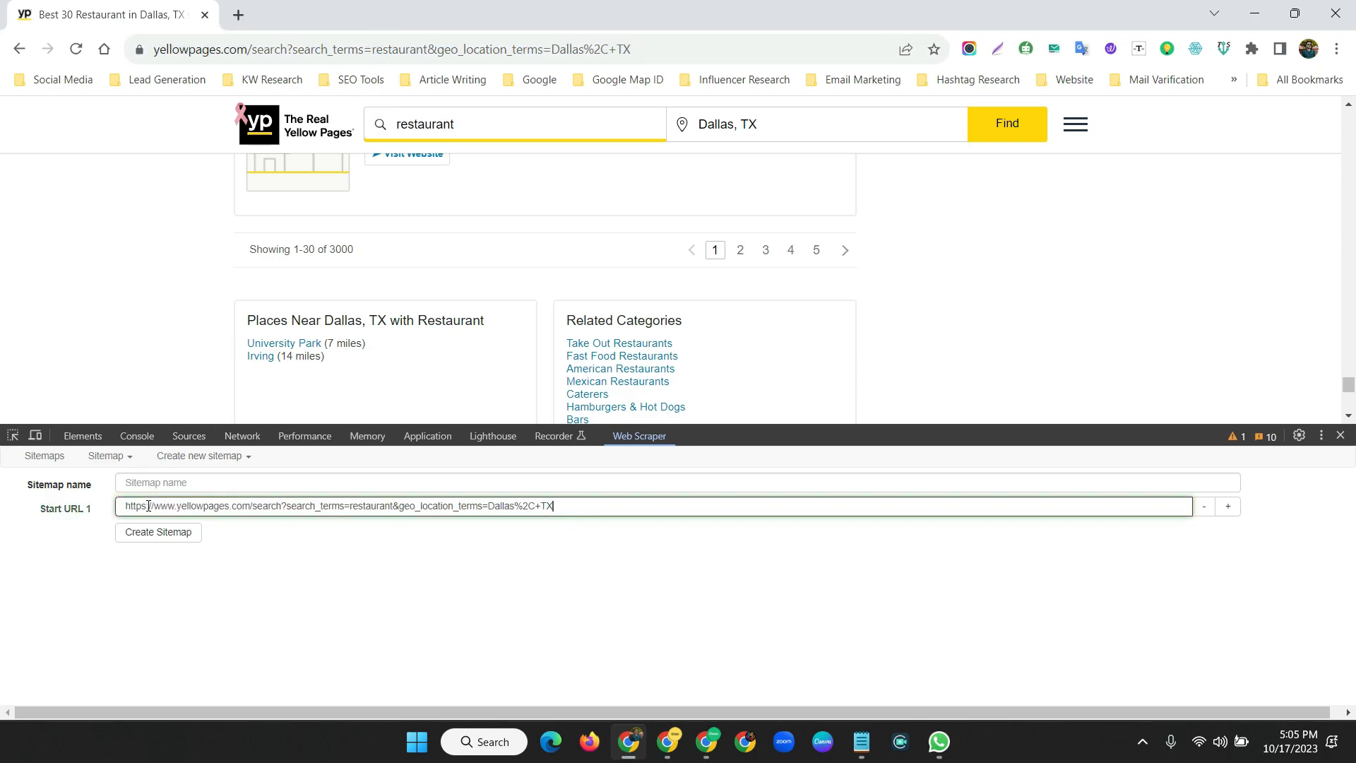
pyautogui.click(192, 482)
pyautogui.write('Restaurant')
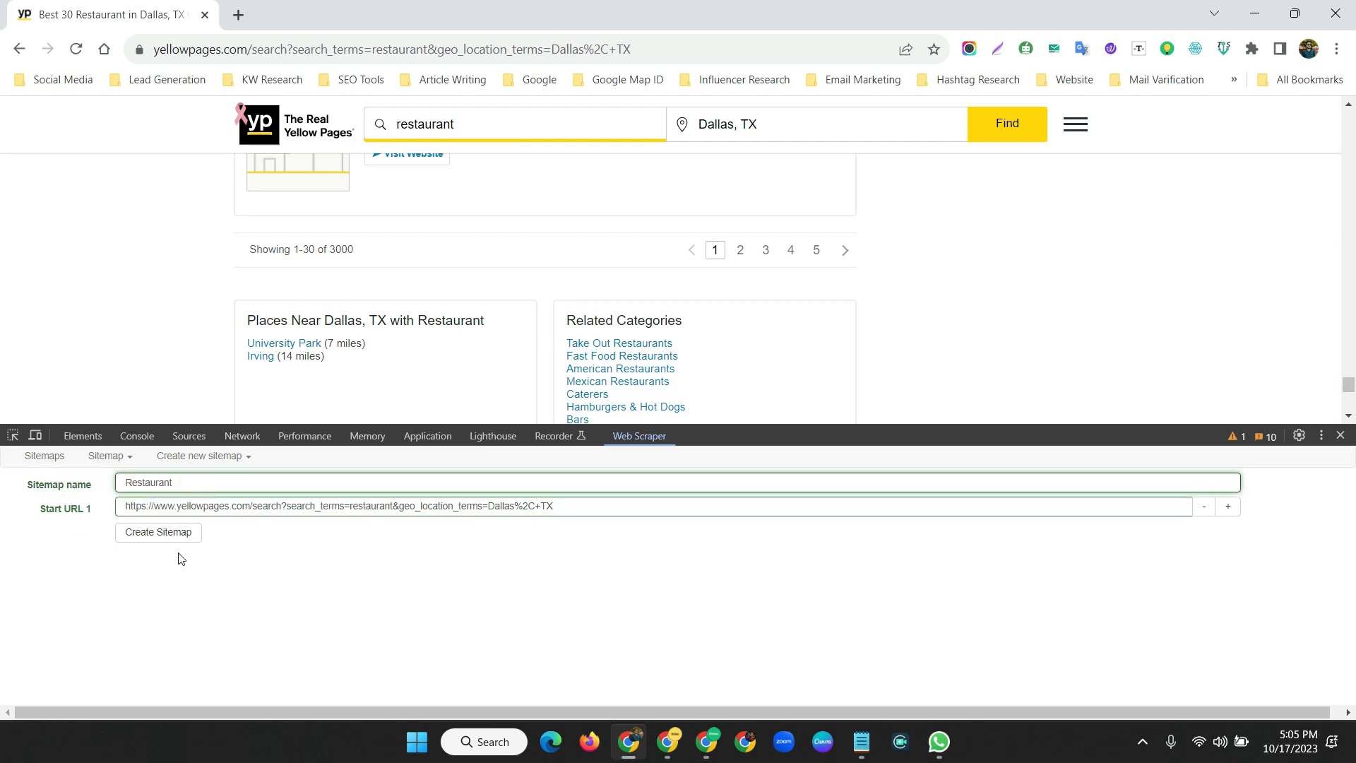
pyautogui.click(144, 538)
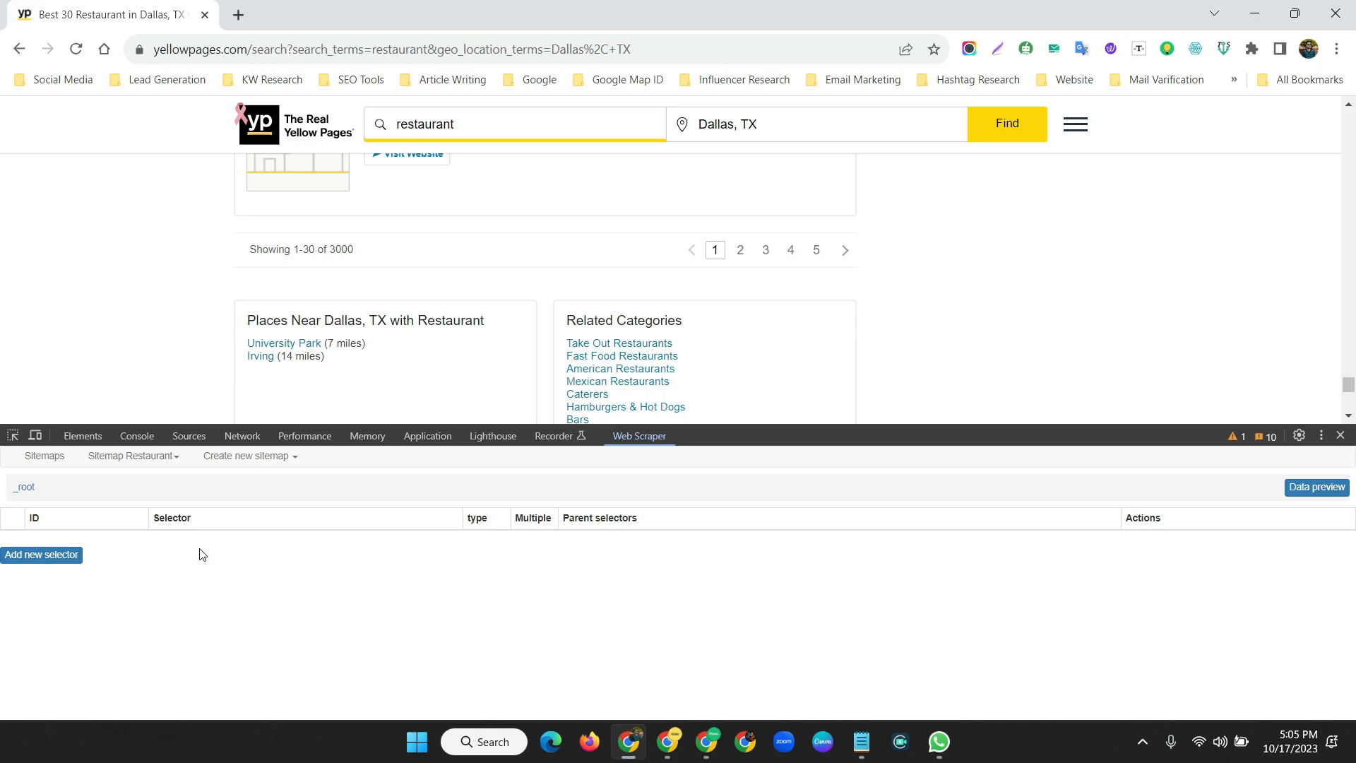
# View the Restaurant sitemap's metadata, and delete that sitemap from the list.
pyautogui.click(130, 459)
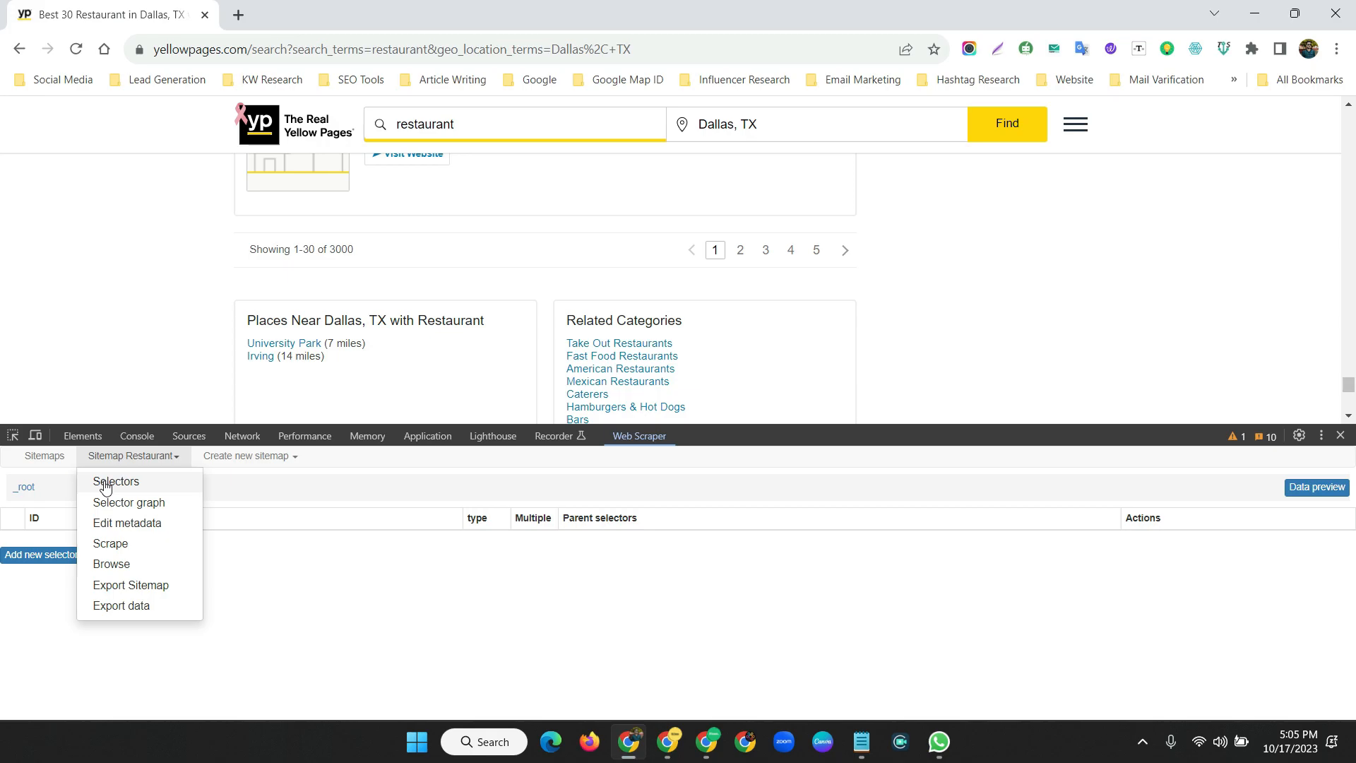
pyautogui.click(111, 522)
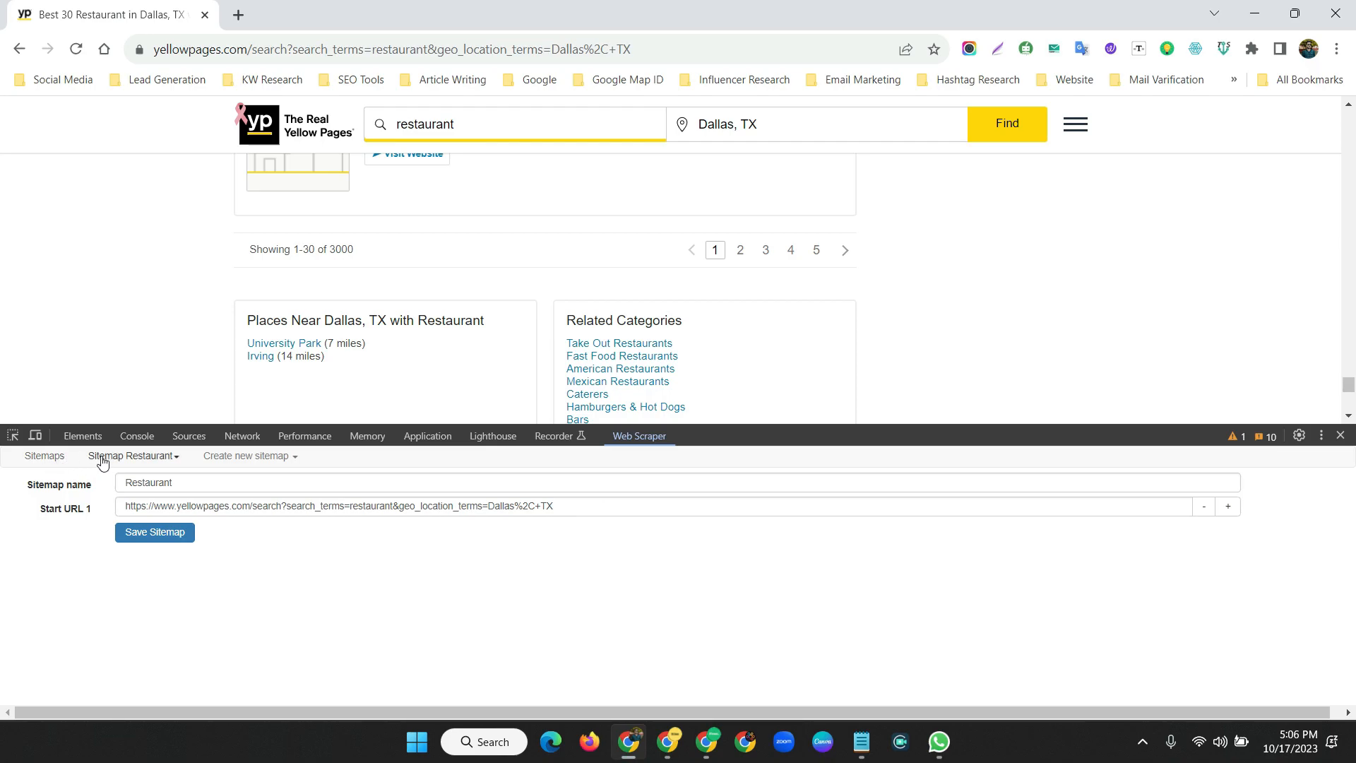
pyautogui.click(56, 457)
pyautogui.click(1324, 534)
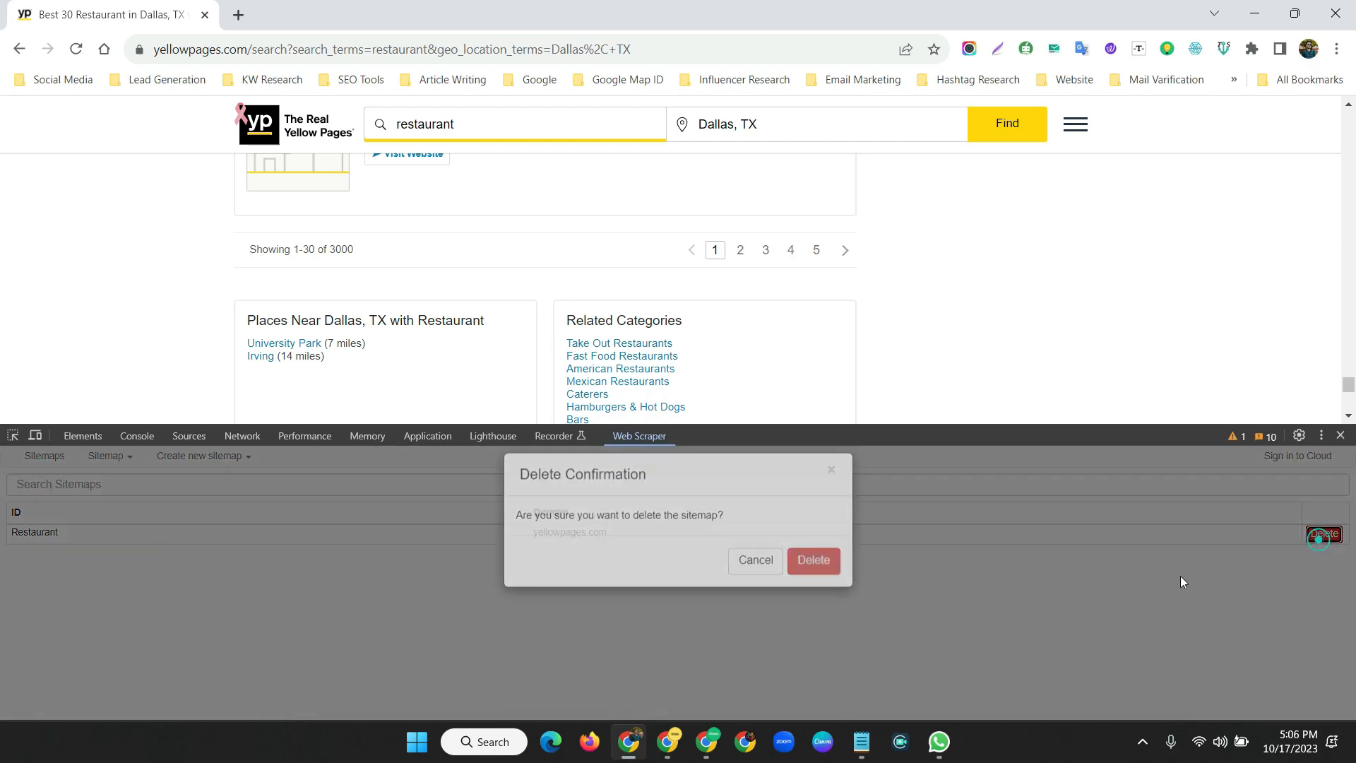
pyautogui.click(818, 583)
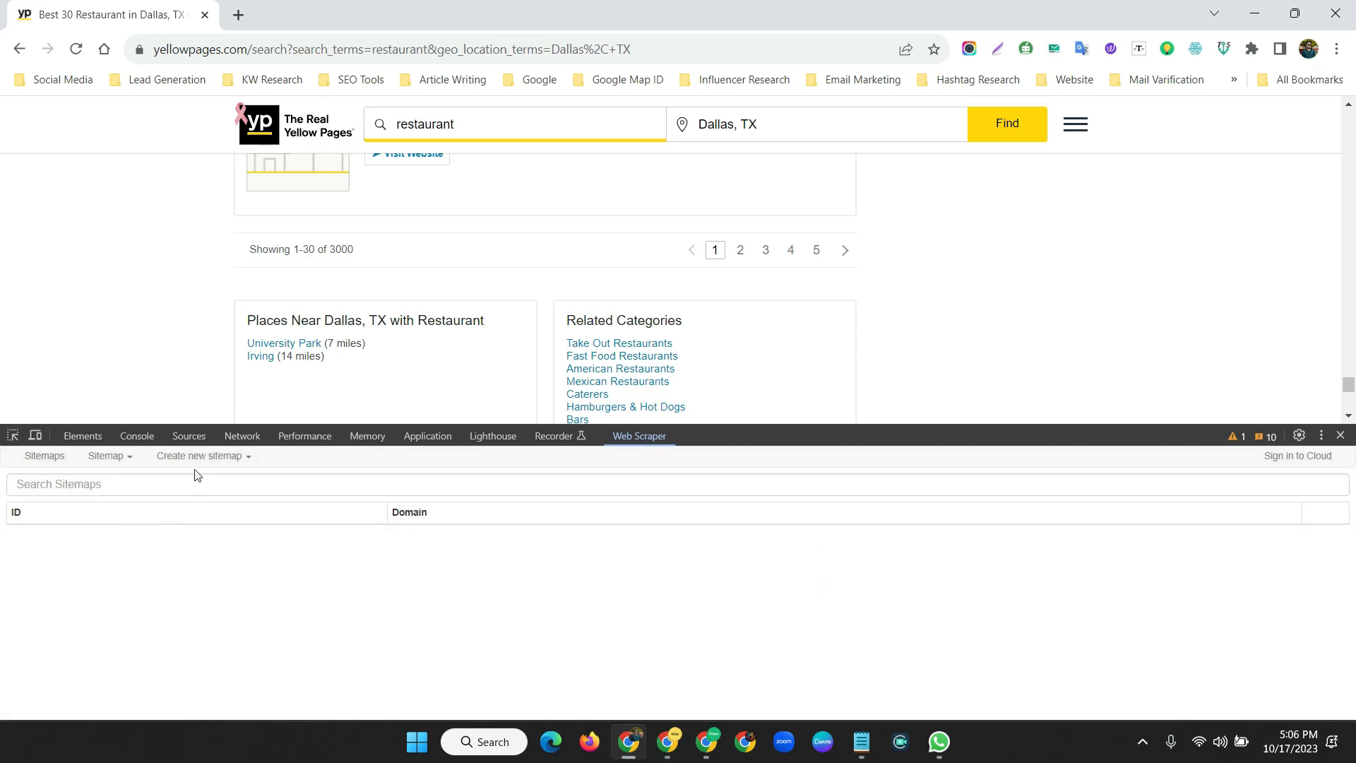
# Start a new sitemap named Restaurant, with the current search results address as Start URL 1.
pyautogui.click(464, 49)
pyautogui.hotkey('ctrl', 'c')
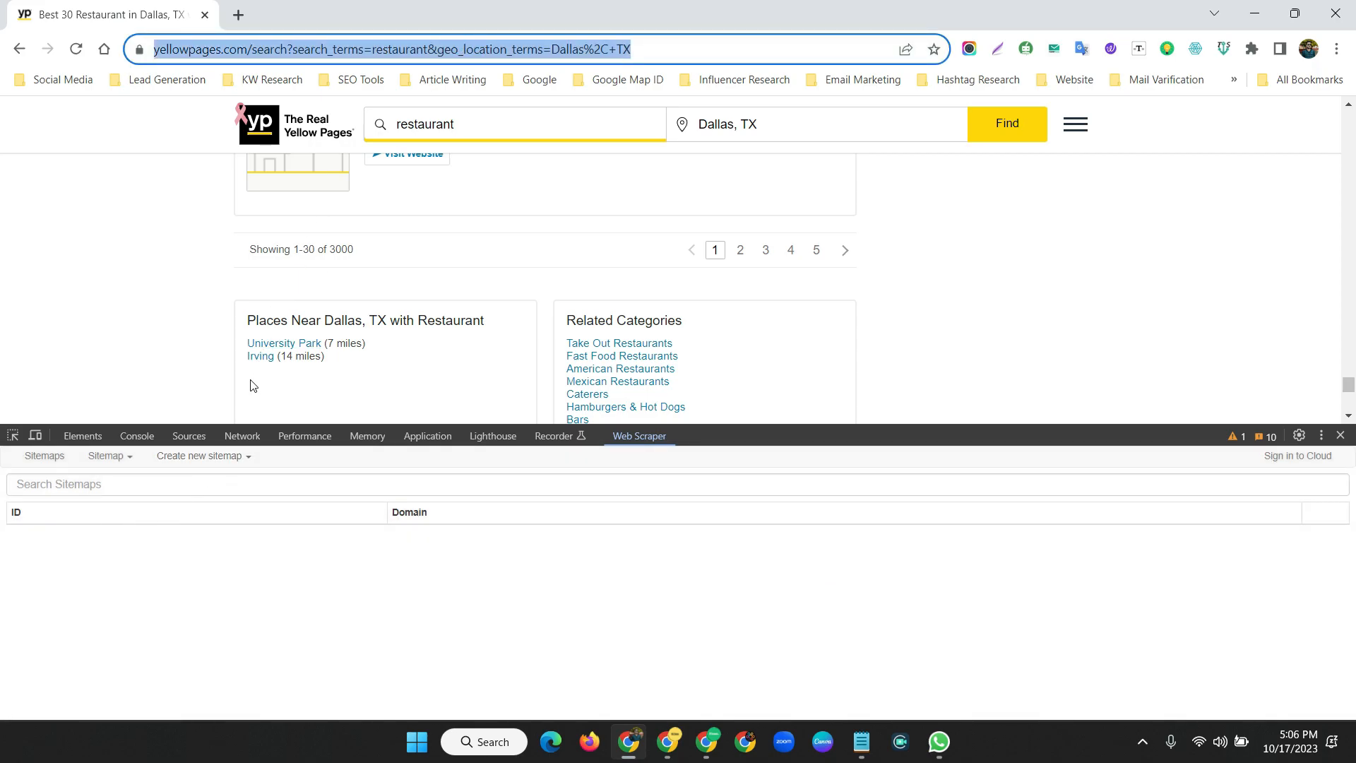
pyautogui.click(219, 457)
pyautogui.click(207, 479)
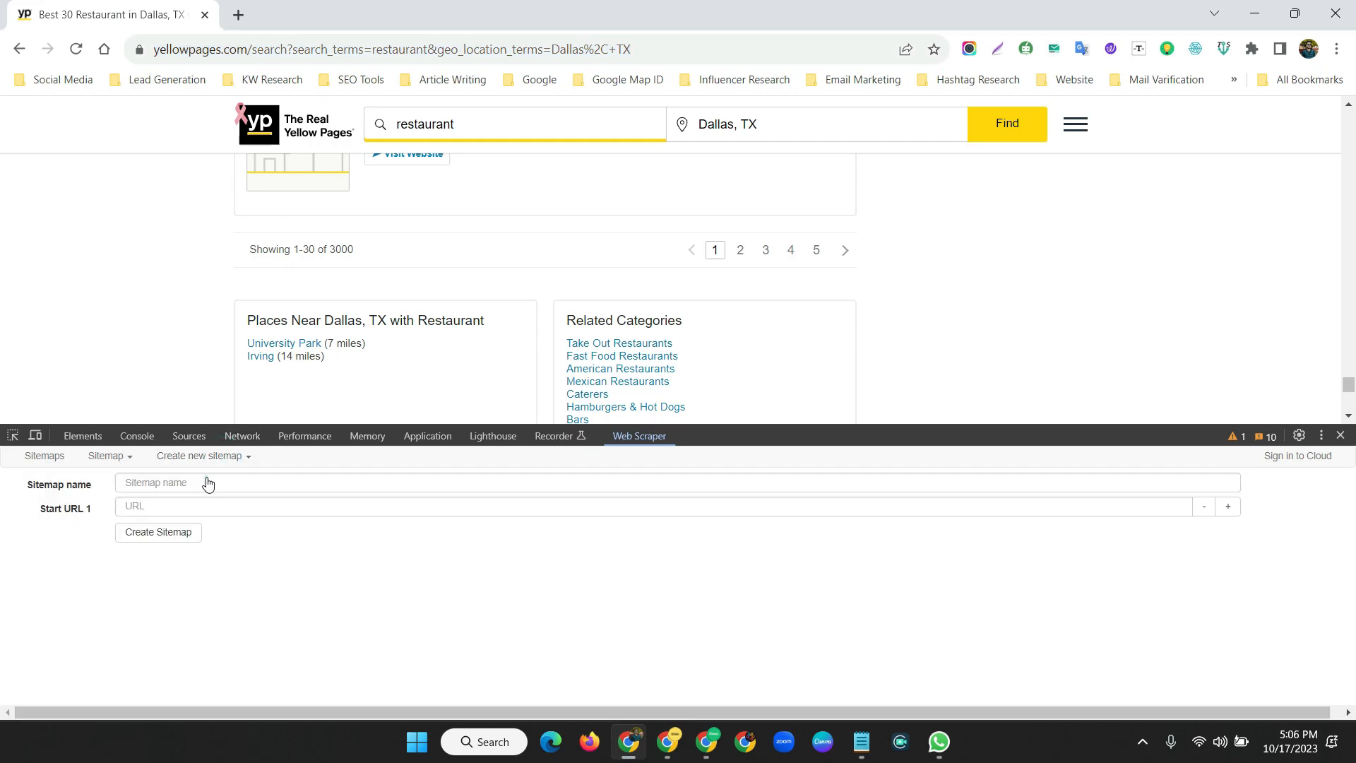
pyautogui.click(152, 503)
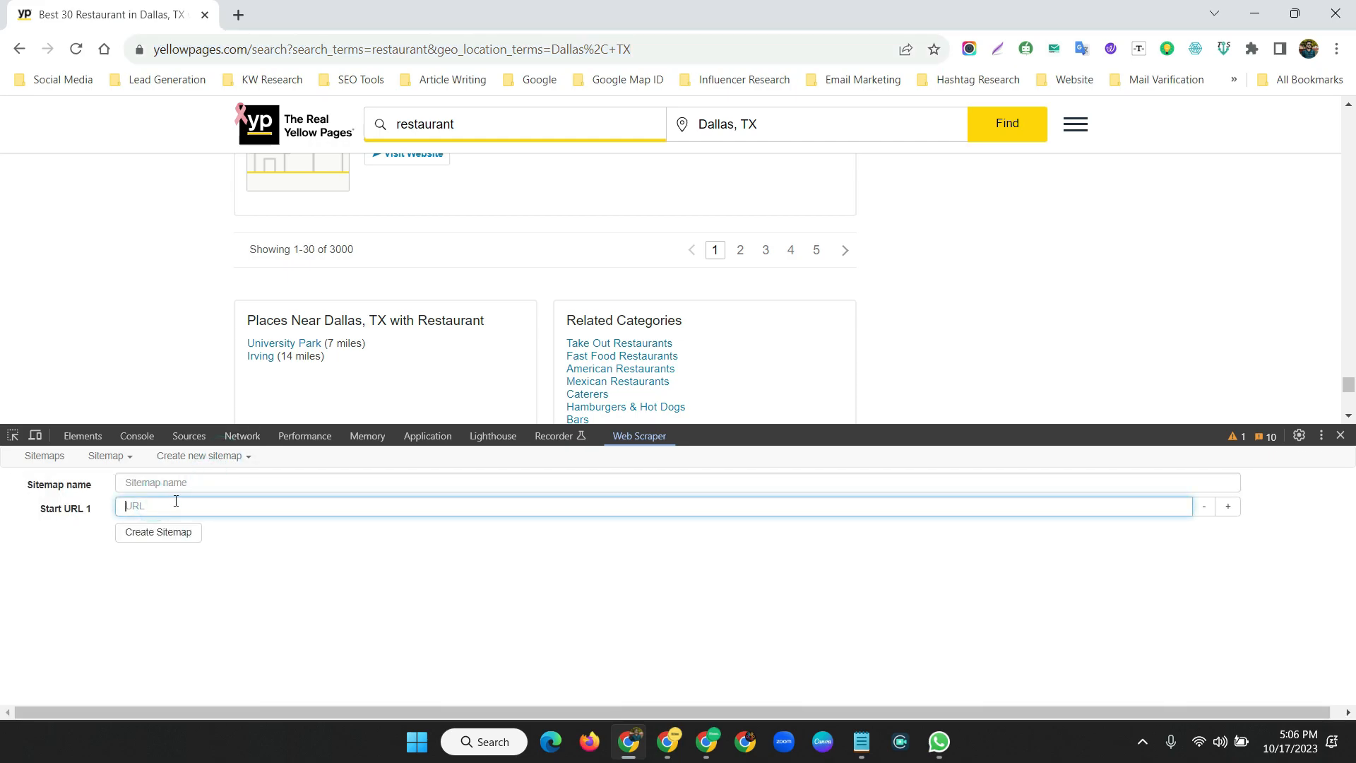
pyautogui.hotkey('ctrl', 'v')
pyautogui.click(174, 482)
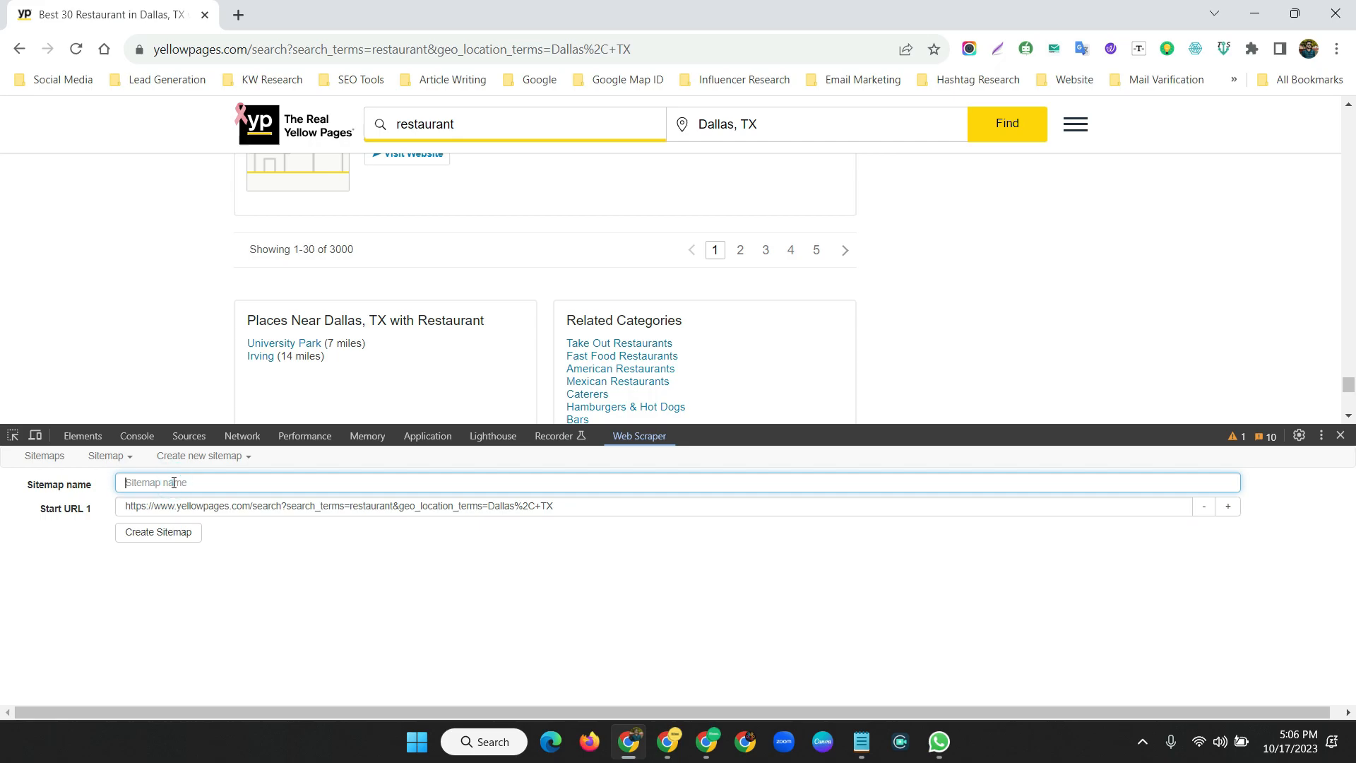
pyautogui.write('Rea')
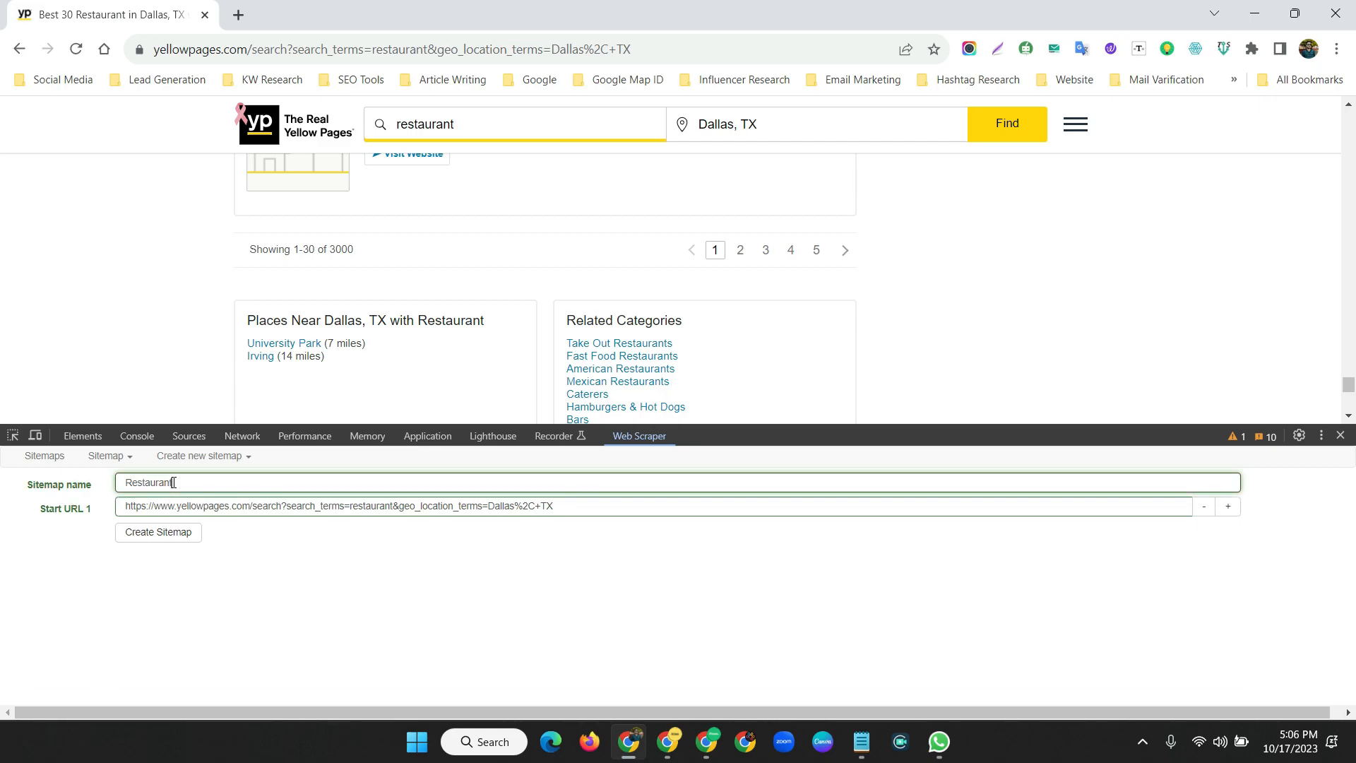
pyautogui.click(419, 570)
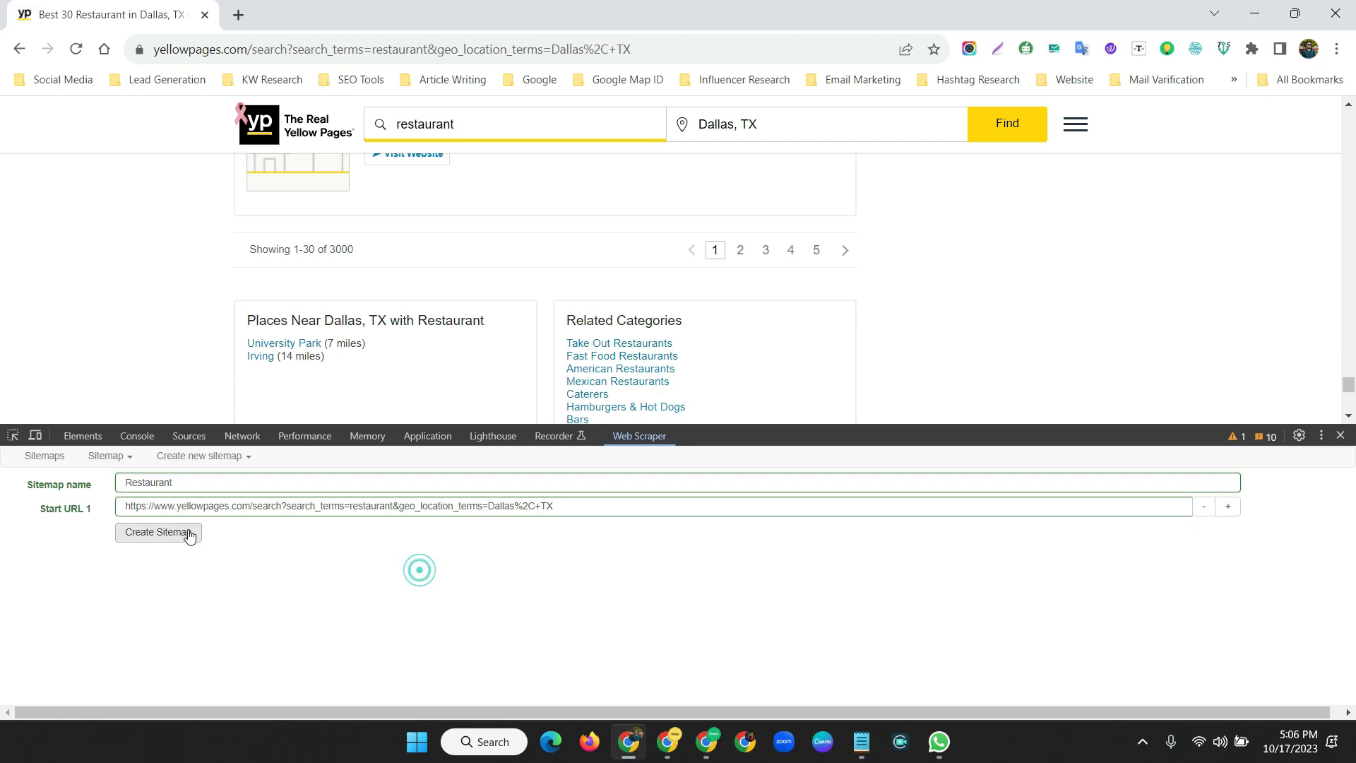
pyautogui.click(680, 45)
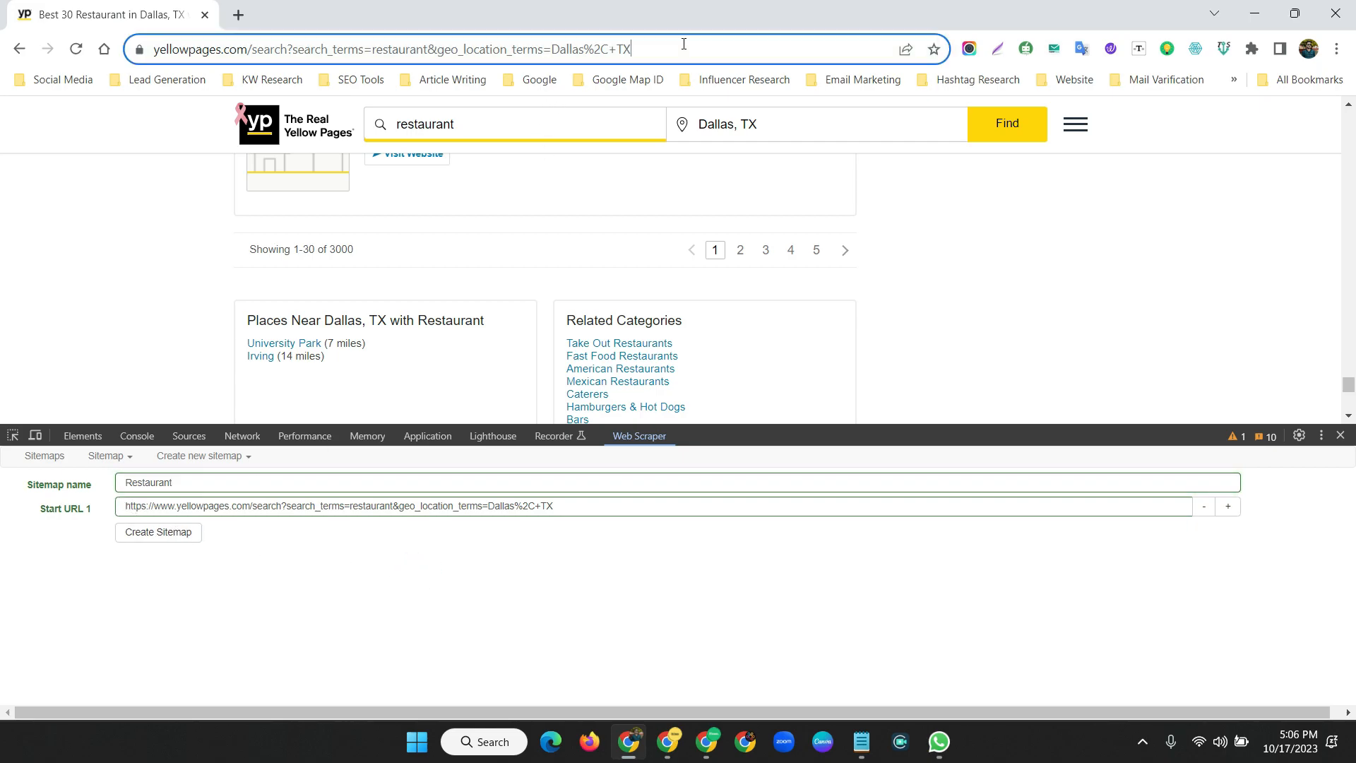
pyautogui.click(155, 202)
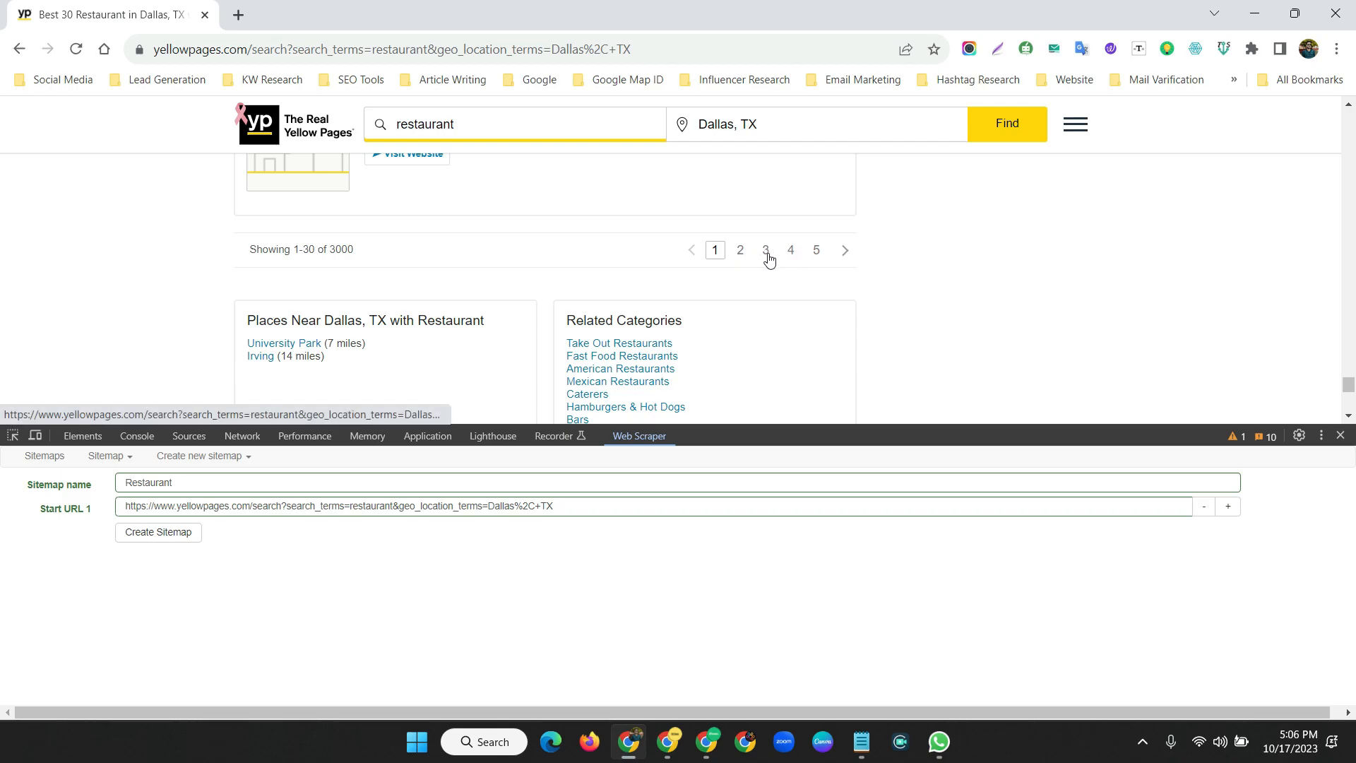
pyautogui.moveTo(575, 506); pyautogui.dragTo(122, 503)
pyautogui.click(415, 589)
pyautogui.click(577, 592)
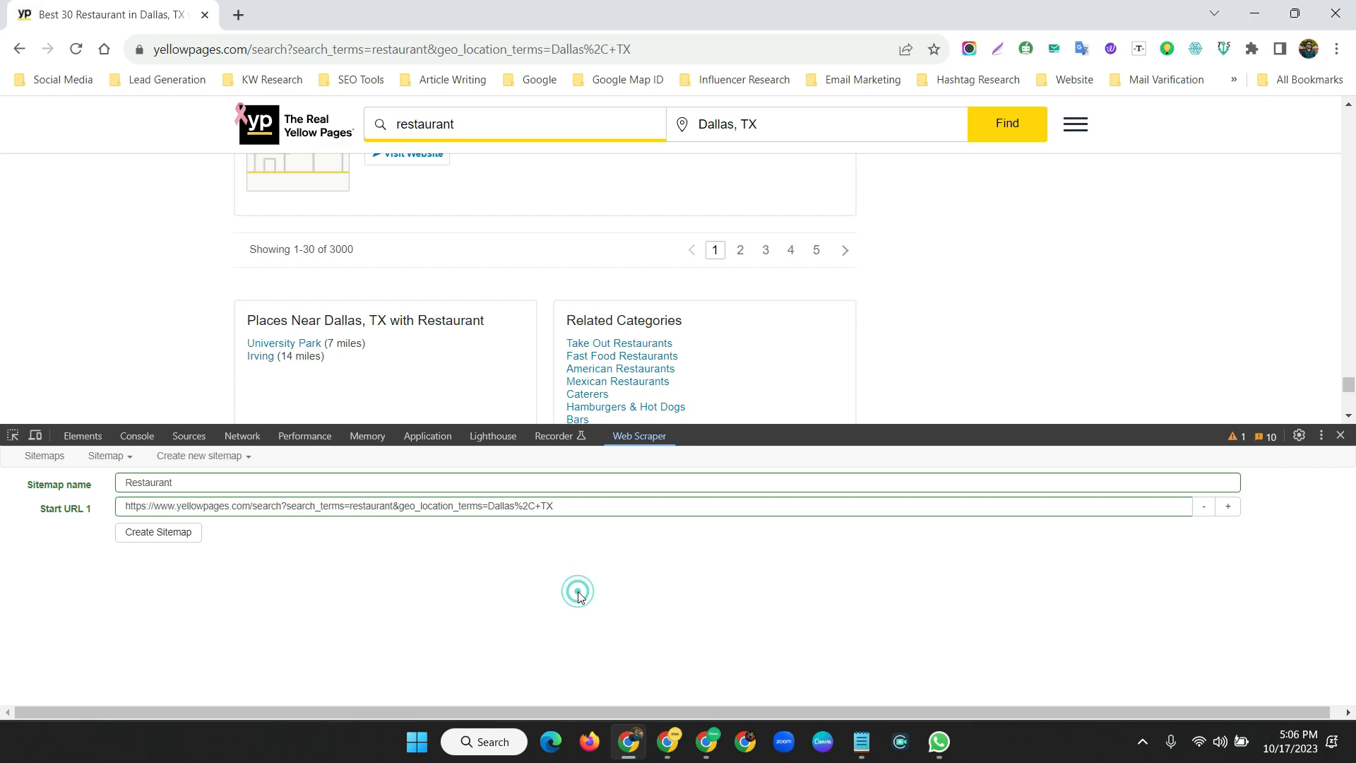
# Add a second start URL to the sitemap, using the address of page 2 of the restaurant results.
pyautogui.click(1227, 507)
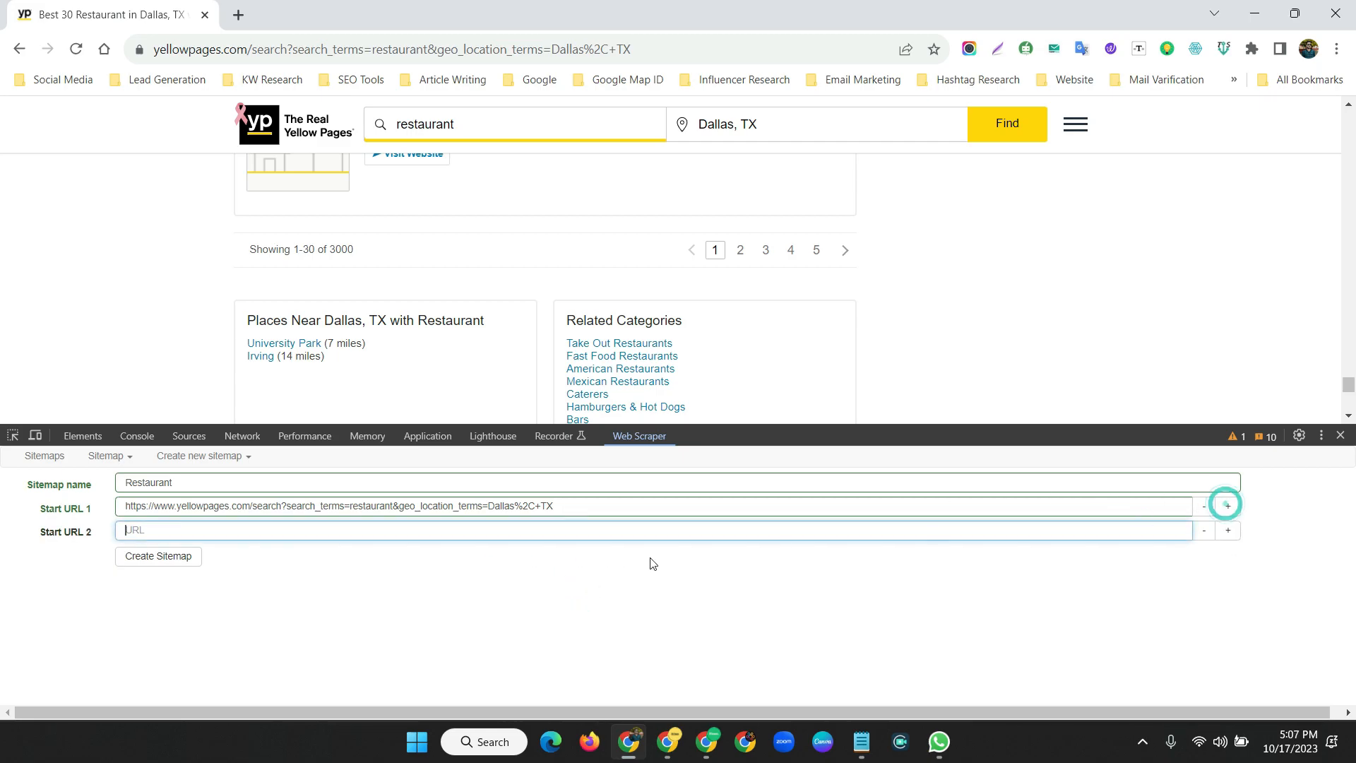
pyautogui.click(142, 533)
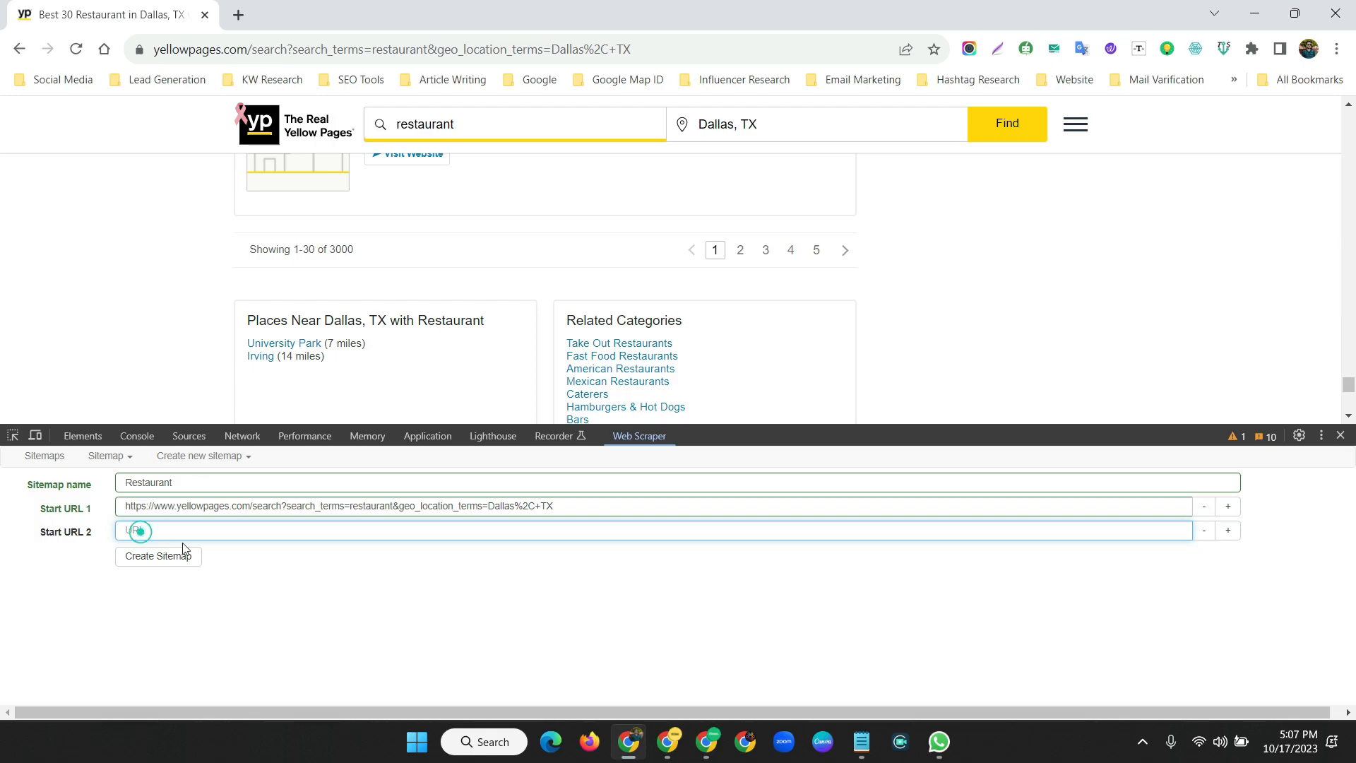
pyautogui.click(741, 251)
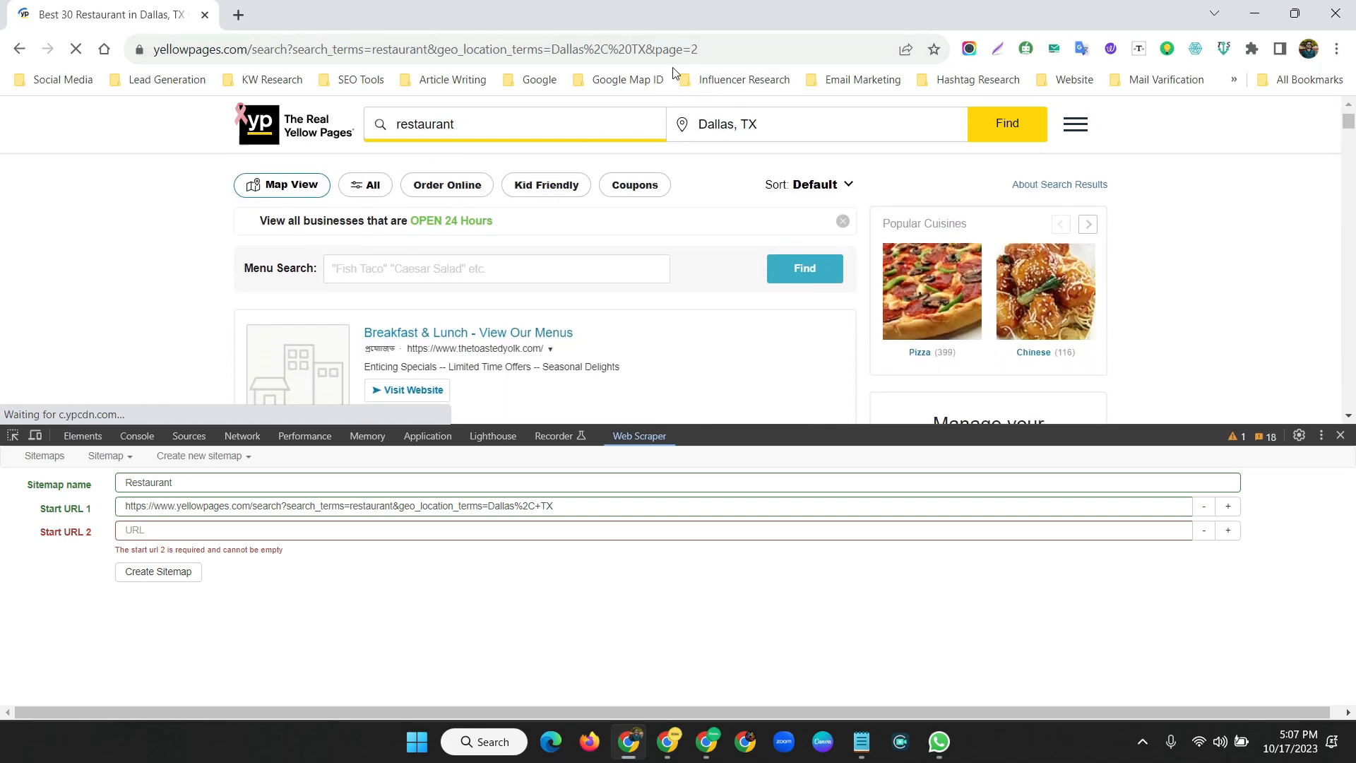
pyautogui.click(696, 48)
pyautogui.moveTo(794, 48); pyautogui.dragTo(153, 51)
pyautogui.hotkey('ctrl', 'c')
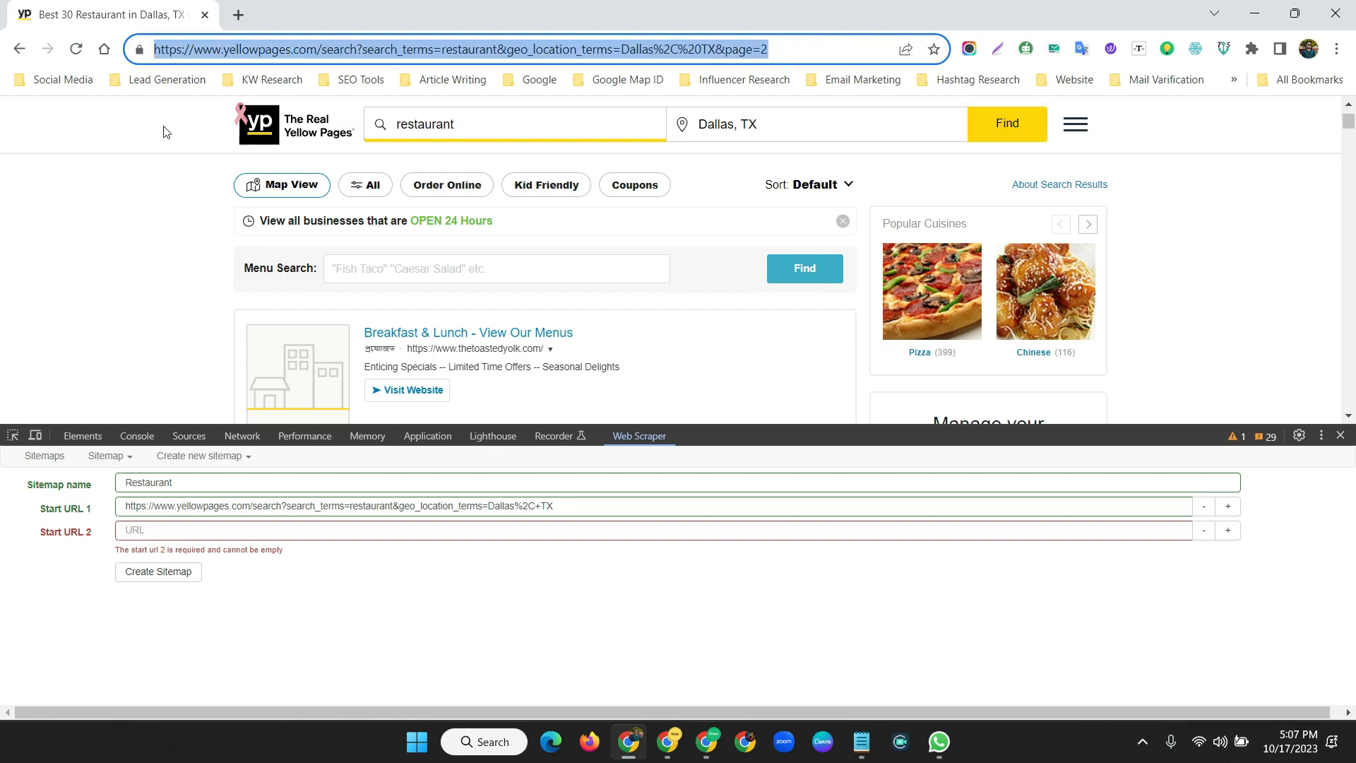
pyautogui.click(134, 531)
pyautogui.hotkey('ctrl', 'v')
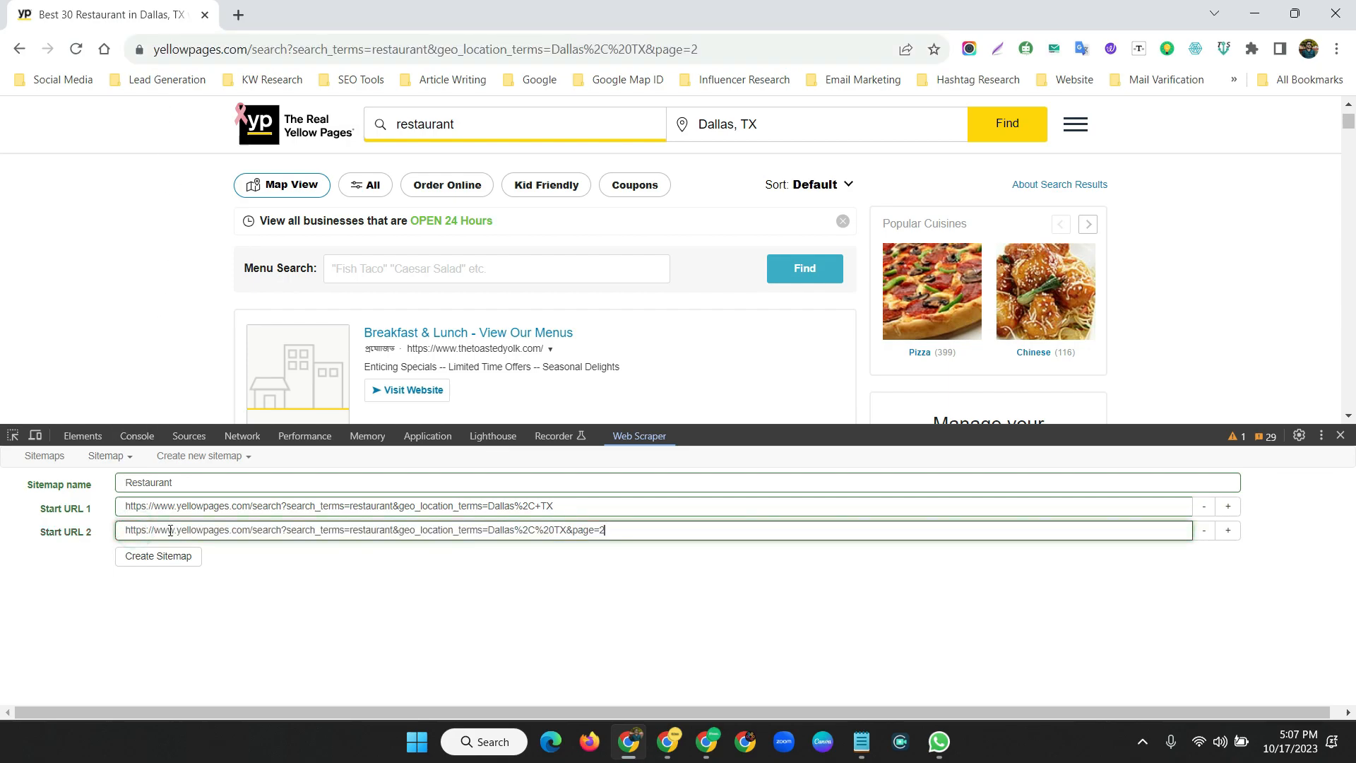
# Add a third start URL to the sitemap, using the link address of page 3 of the restaurant results.
pyautogui.moveTo(1348, 122); pyautogui.dragTo(1341, 416)
pyautogui.scroll(5, 777, 286)
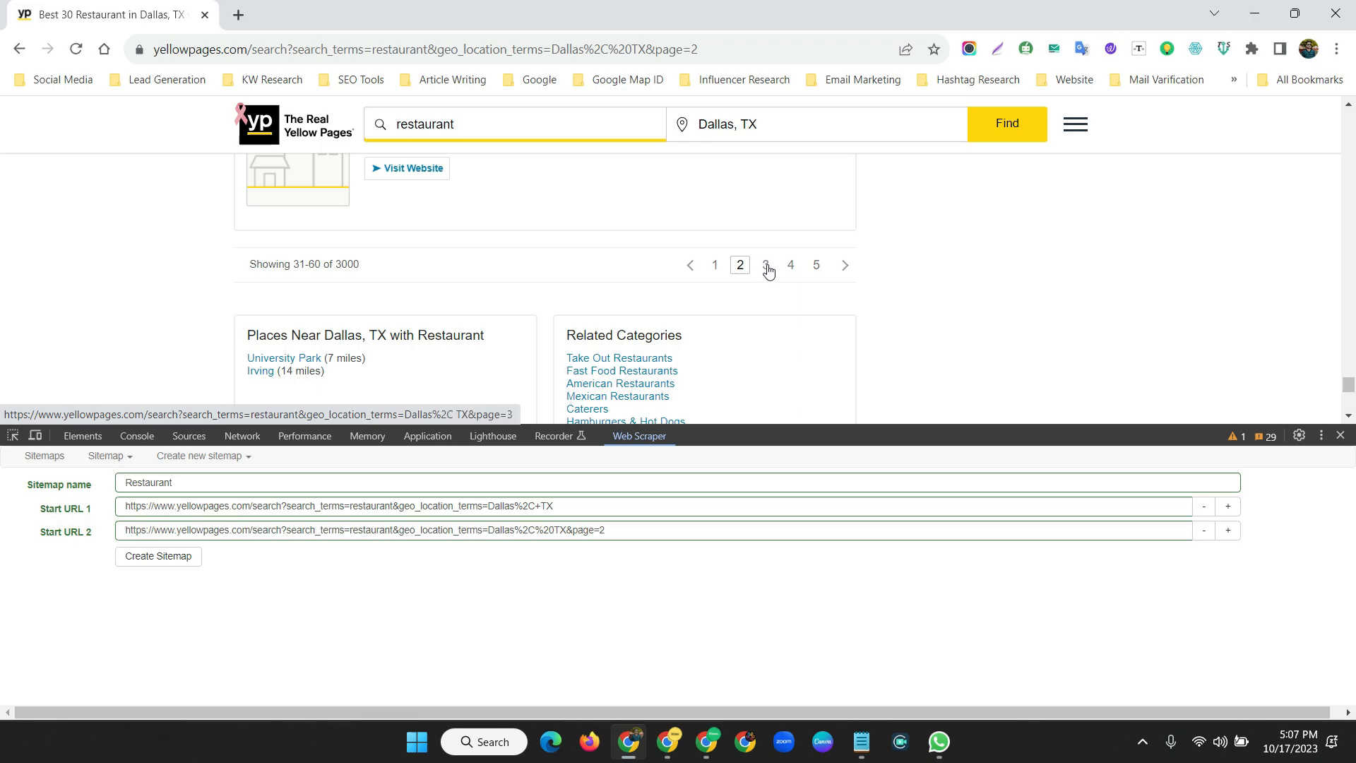
pyautogui.rightClick(769, 270)
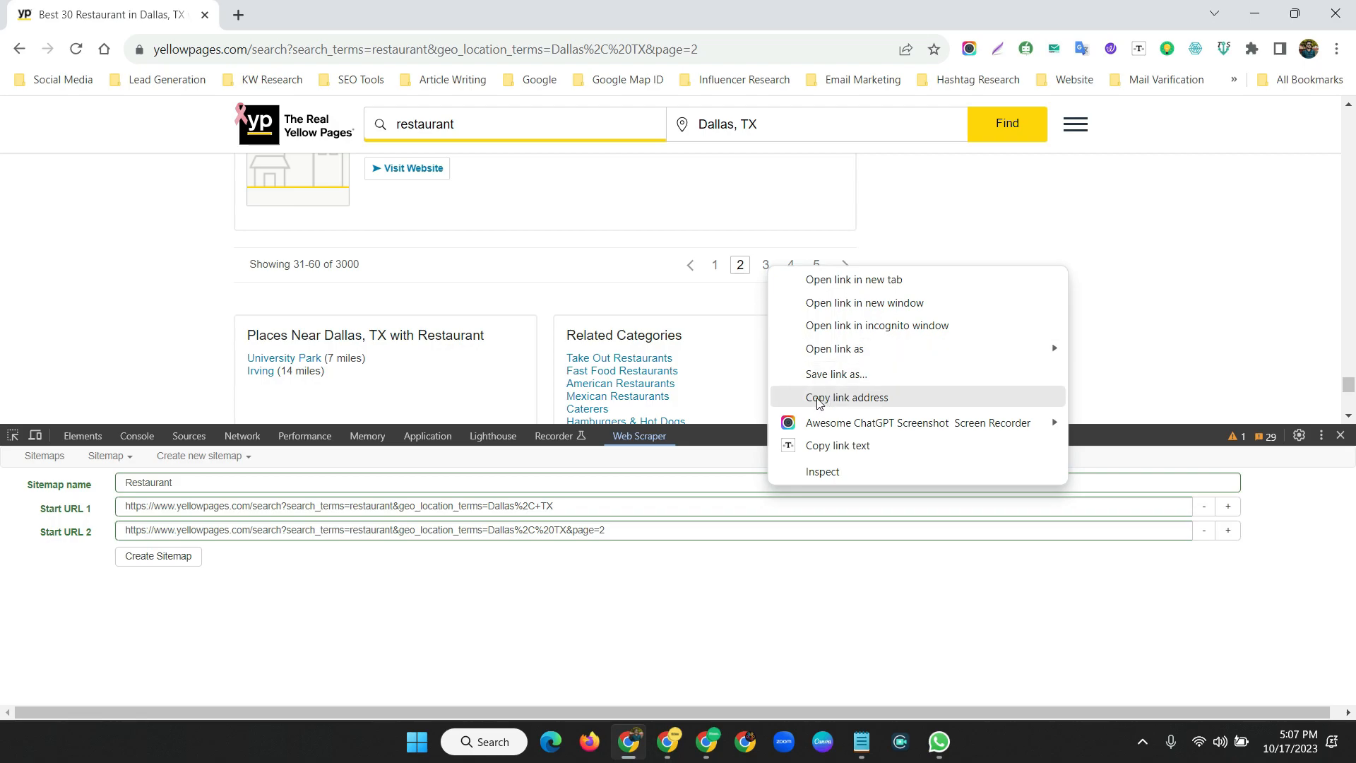
pyautogui.click(849, 400)
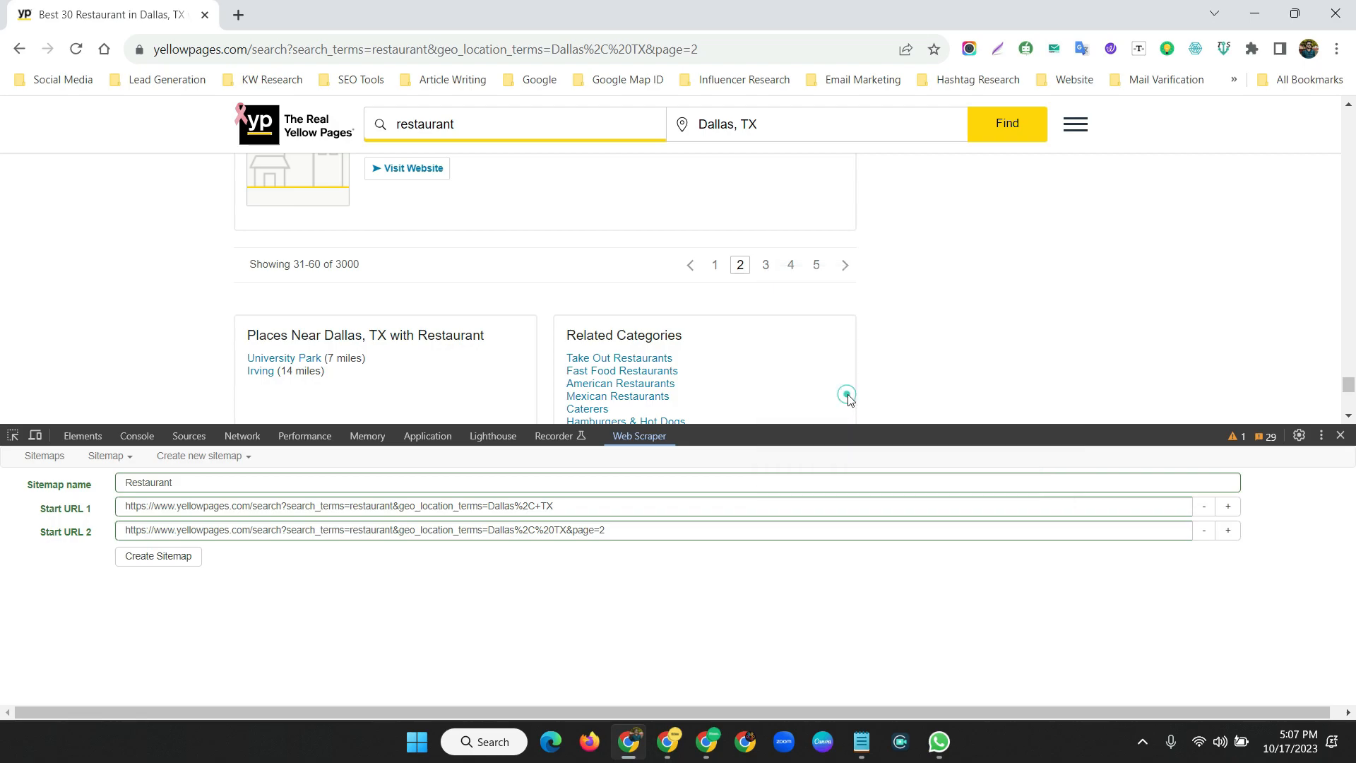
pyautogui.click(1228, 530)
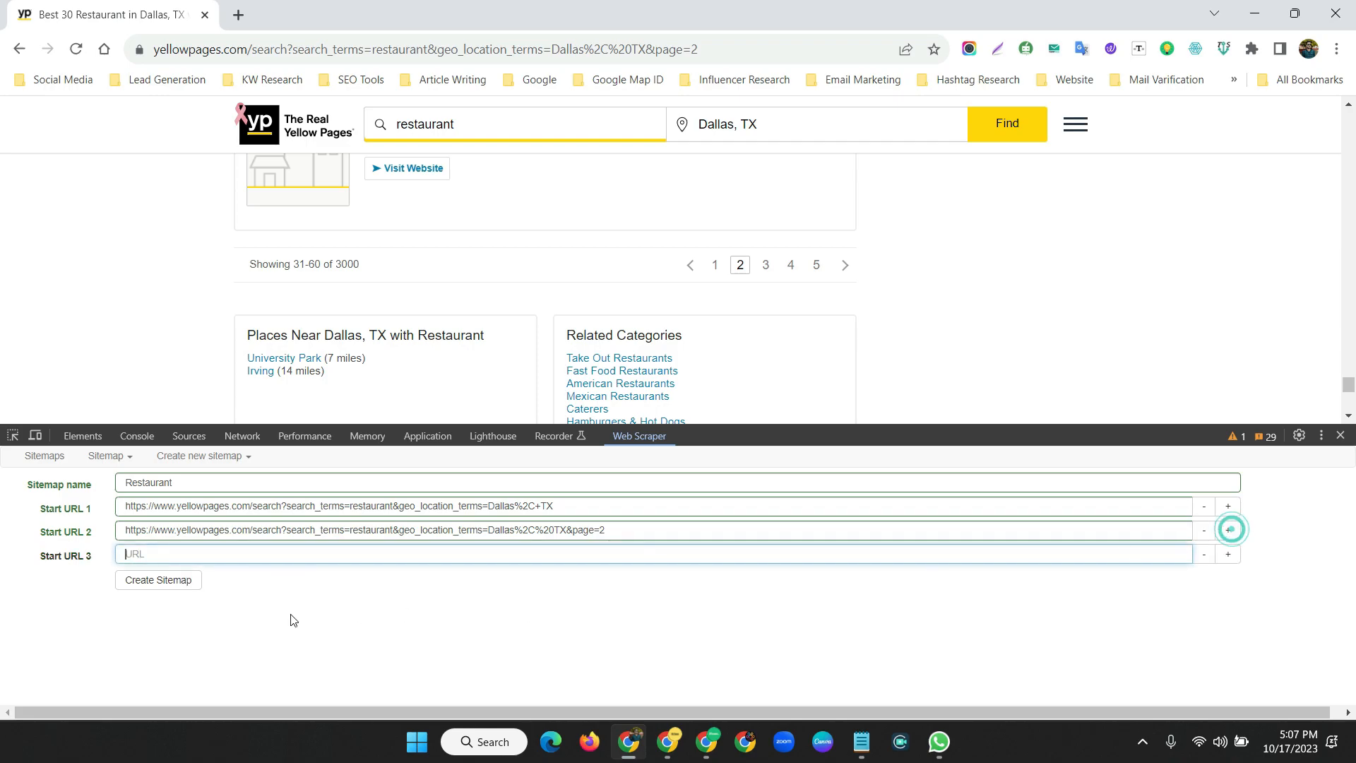
pyautogui.click(269, 555)
pyautogui.hotkey('ctrl', 'v')
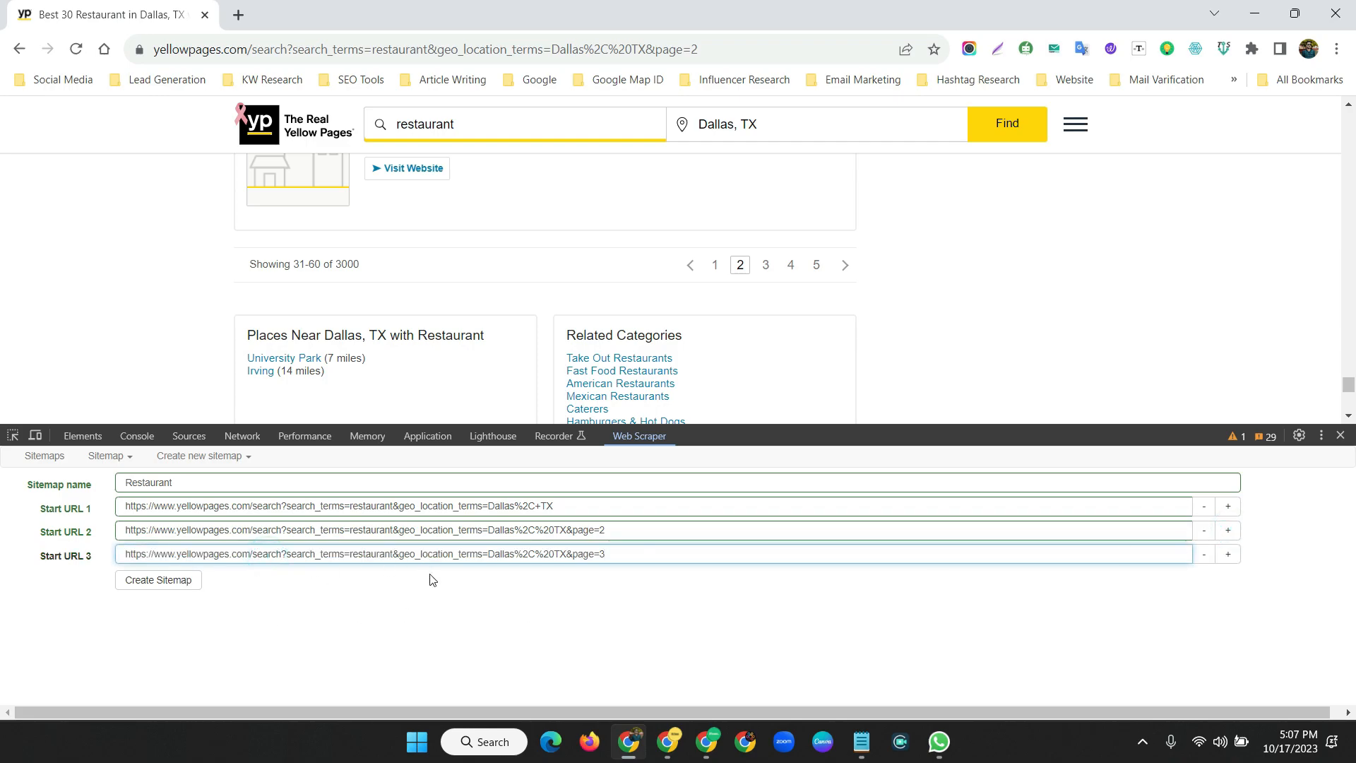
# Add the link address of results page 4 as Start URL 4, and create the Restaurant sitemap.
pyautogui.rightClick(793, 270)
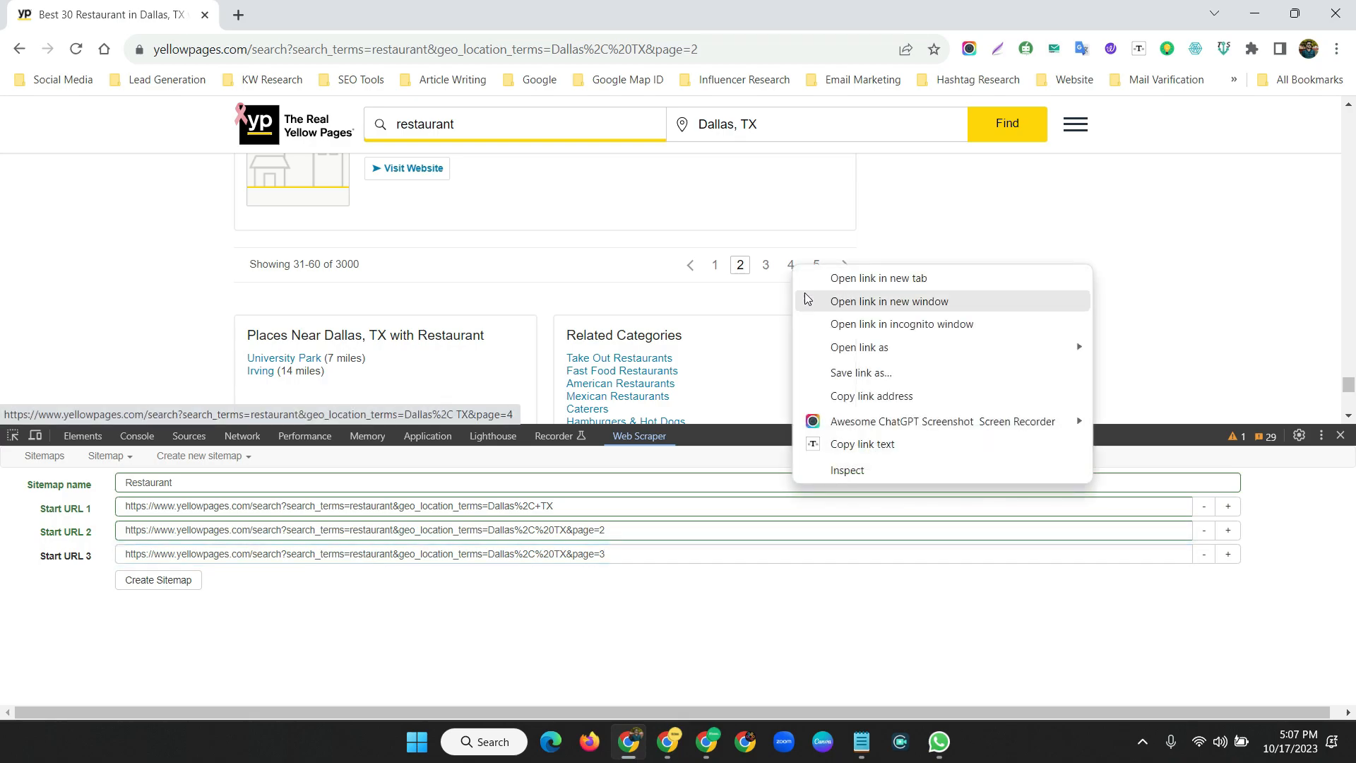
pyautogui.click(853, 397)
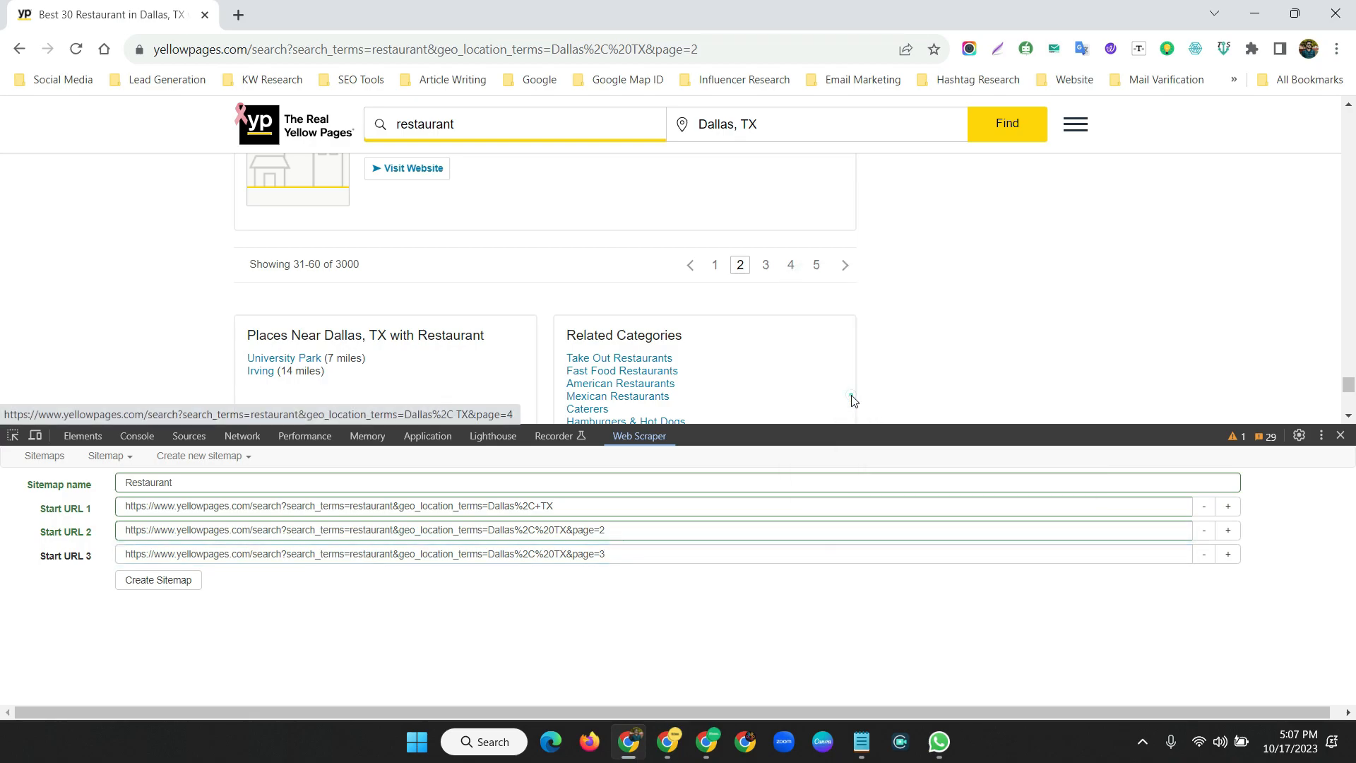
pyautogui.click(1229, 555)
pyautogui.click(299, 578)
pyautogui.hotkey('ctrl', 'v')
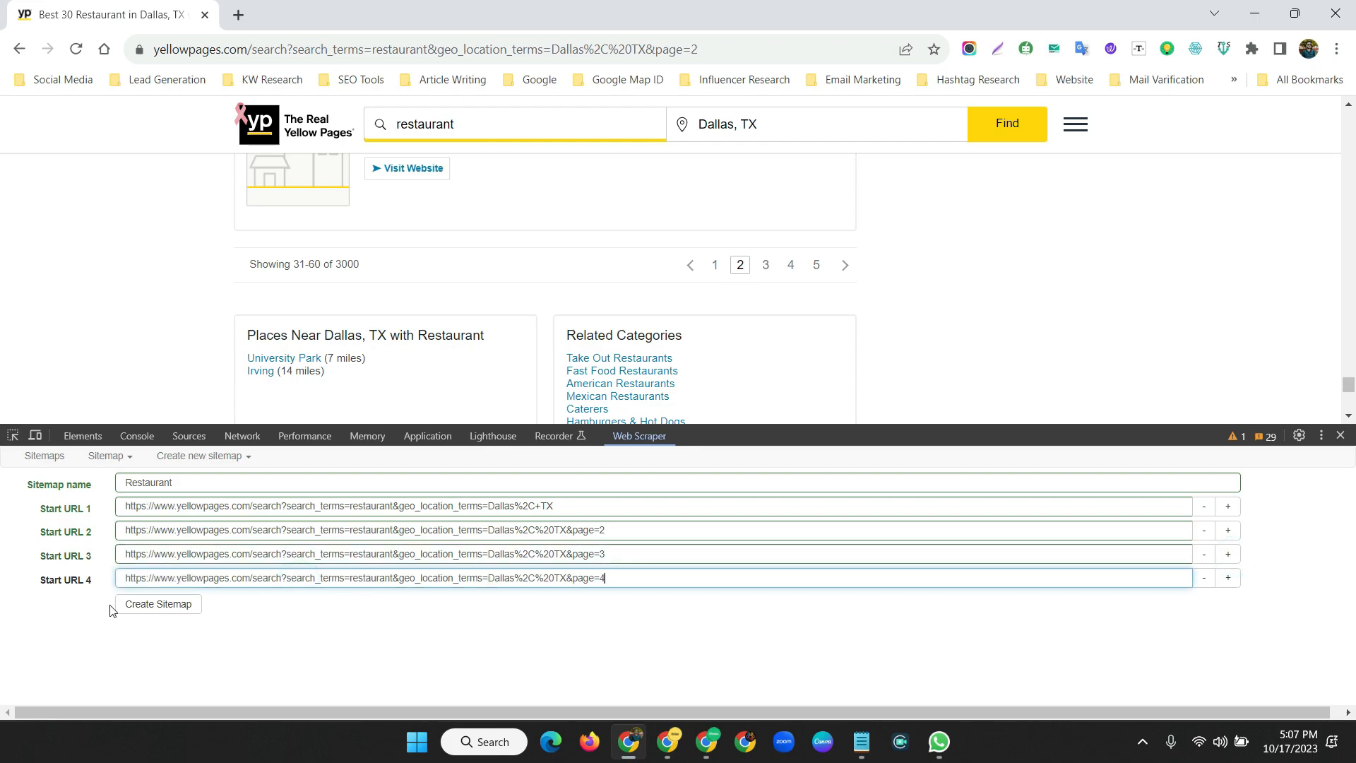
pyautogui.click(157, 604)
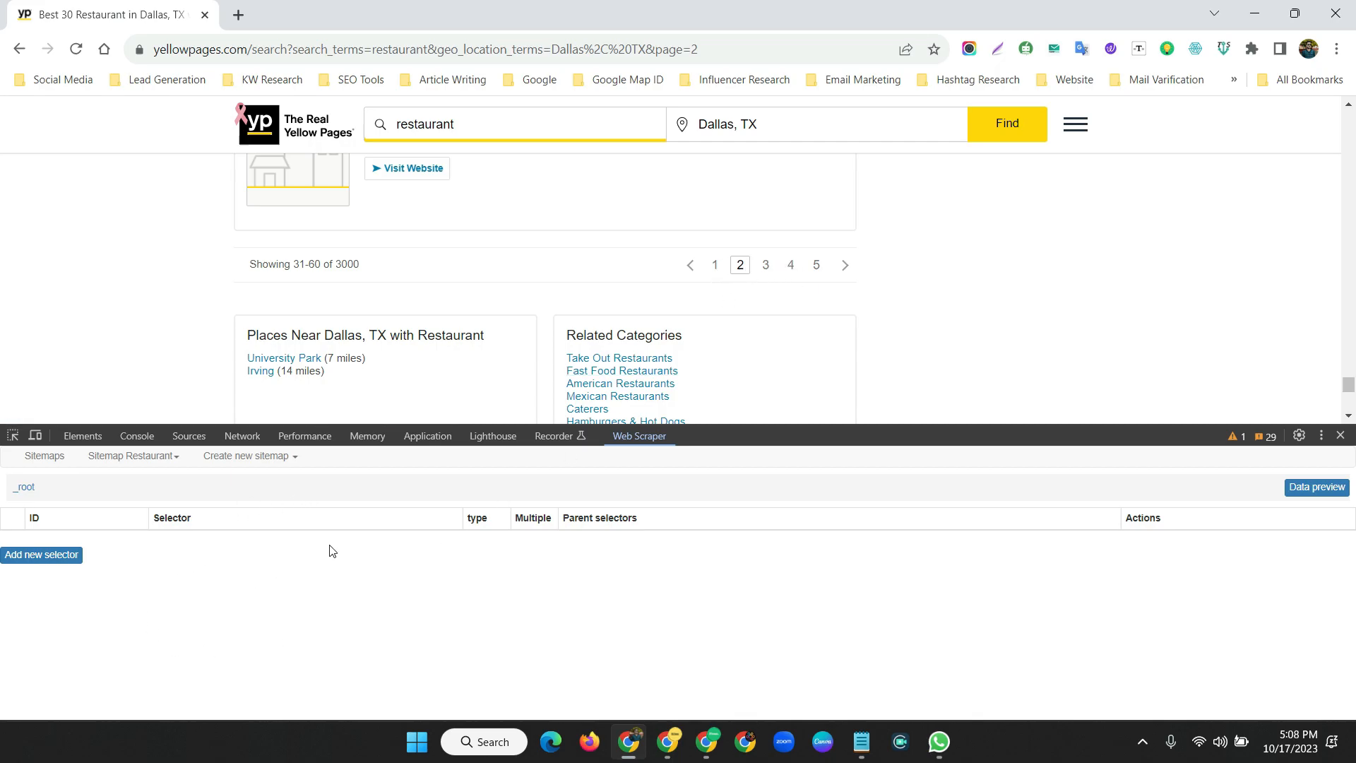
# Go to page 1 of the restaurant results and start a new text selector with the Id Name.
pyautogui.click(715, 265)
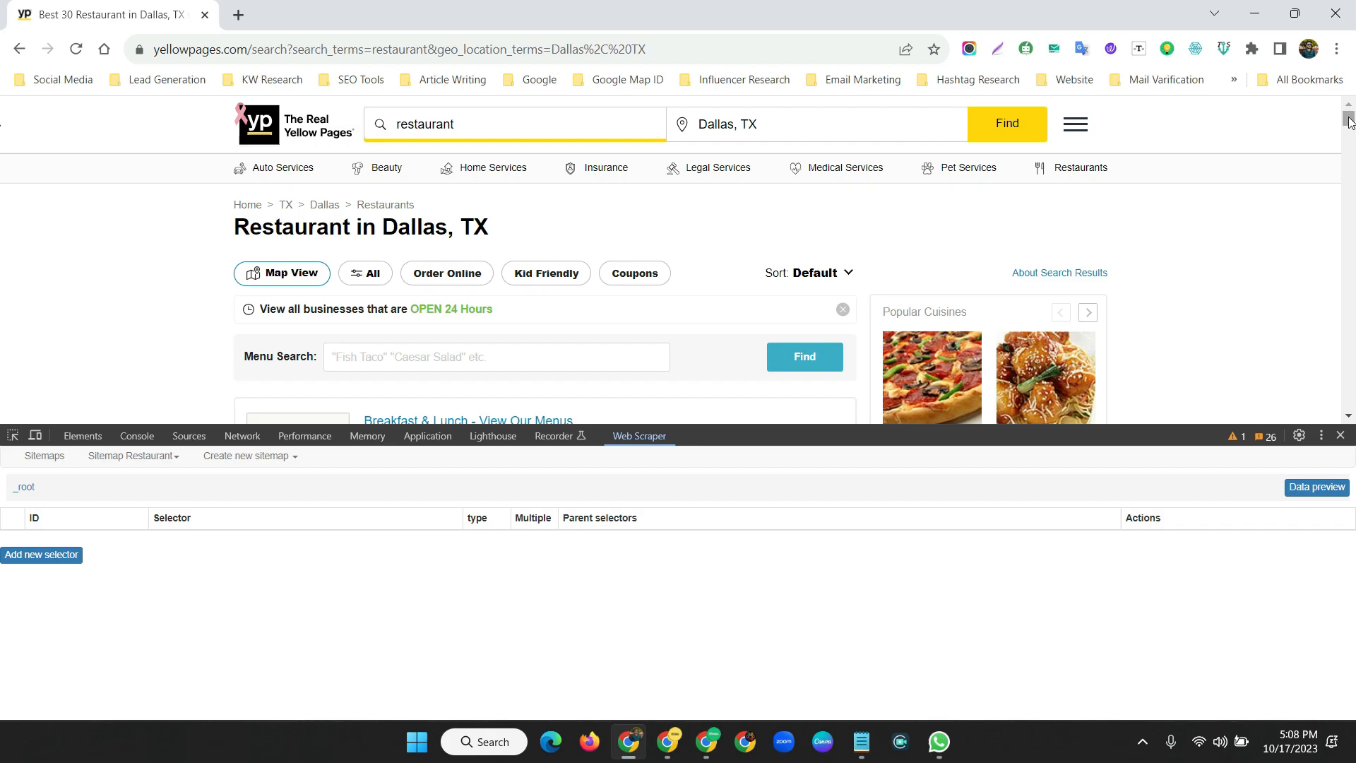
pyautogui.moveTo(1349, 120); pyautogui.dragTo(1350, 147)
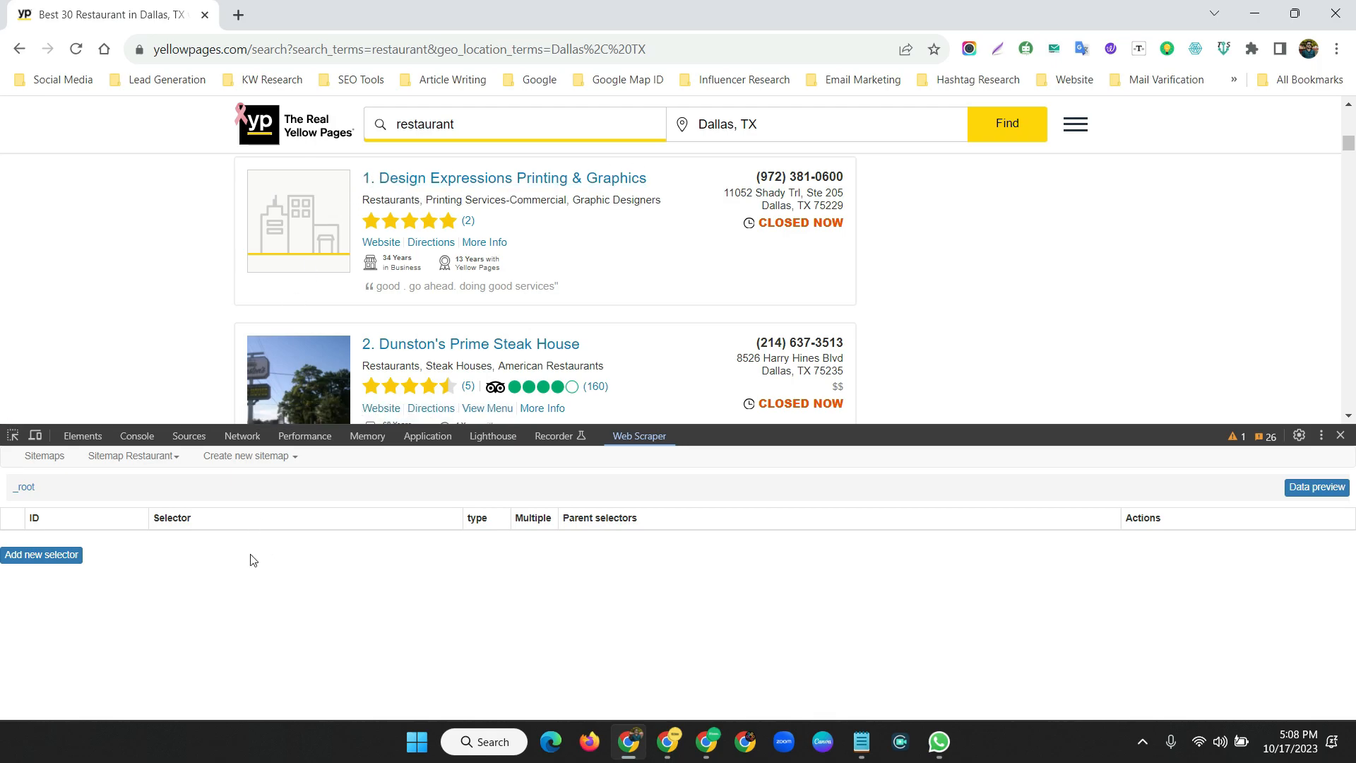
pyautogui.click(34, 556)
pyautogui.click(181, 482)
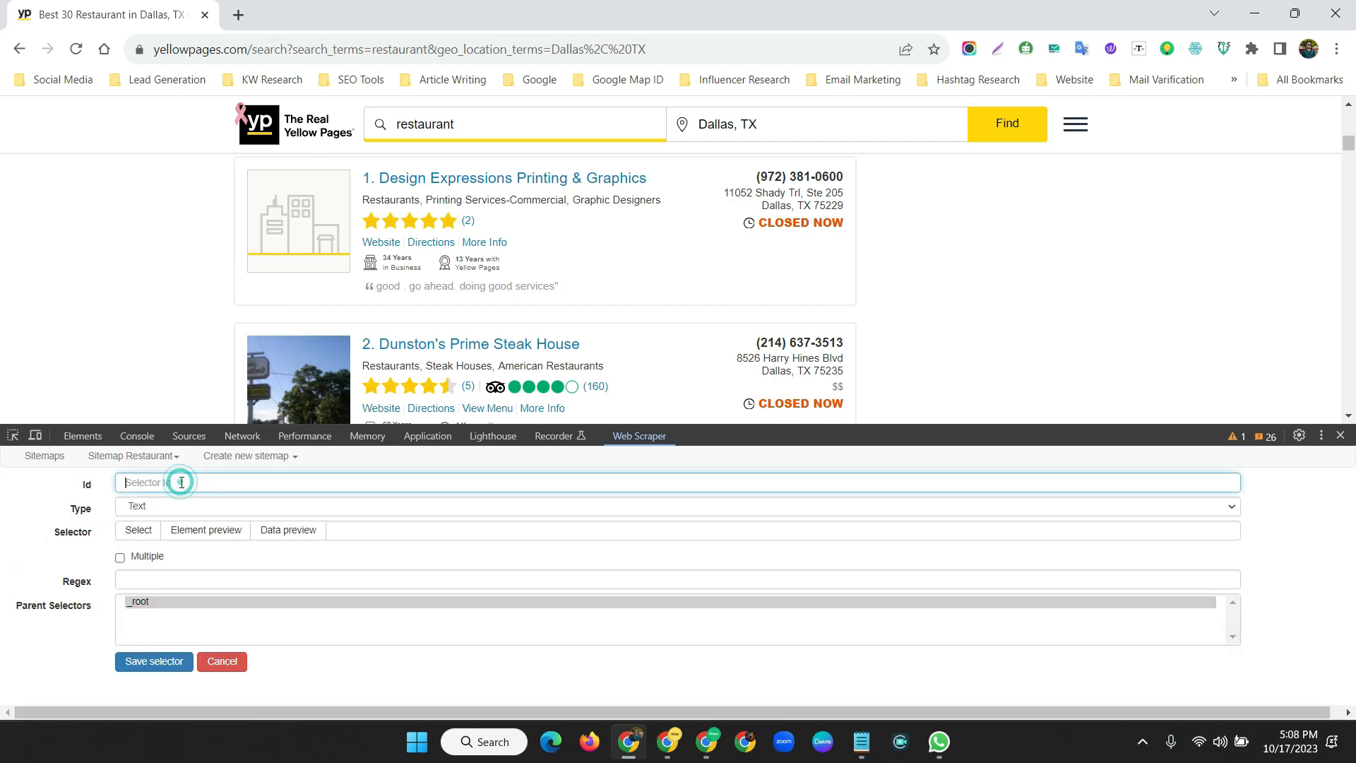
pyautogui.write('Name')
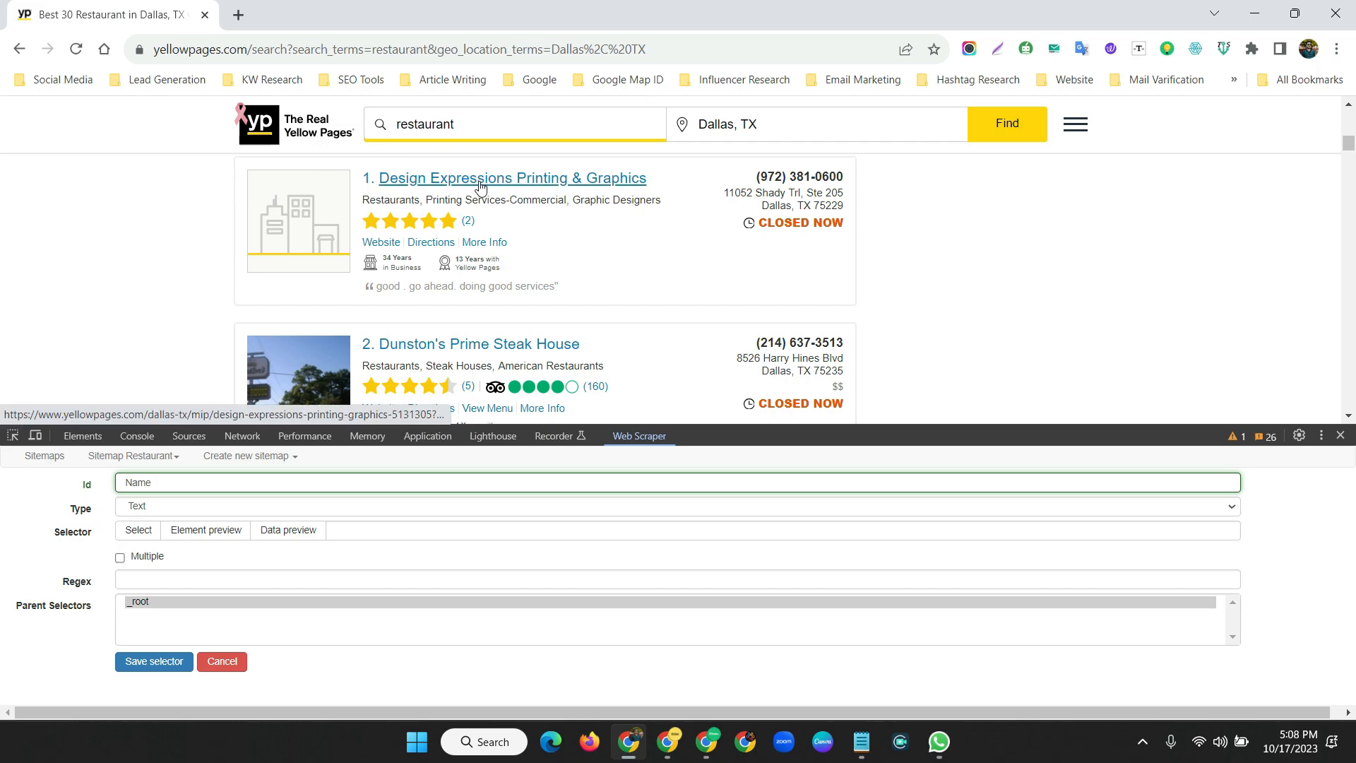
# Pick the business names of the first three numbered listings as the Name selector's elements and finish the selection.
pyautogui.click(136, 537)
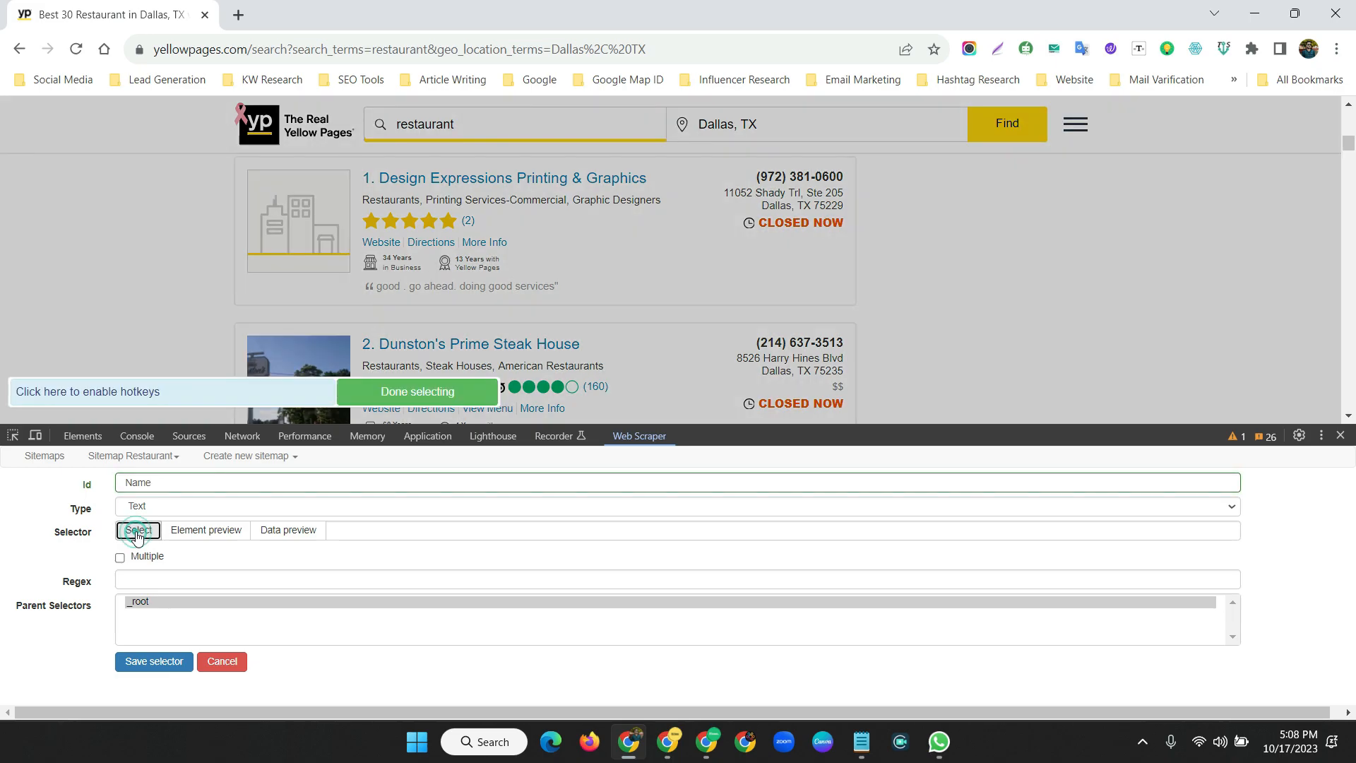
pyautogui.click(533, 178)
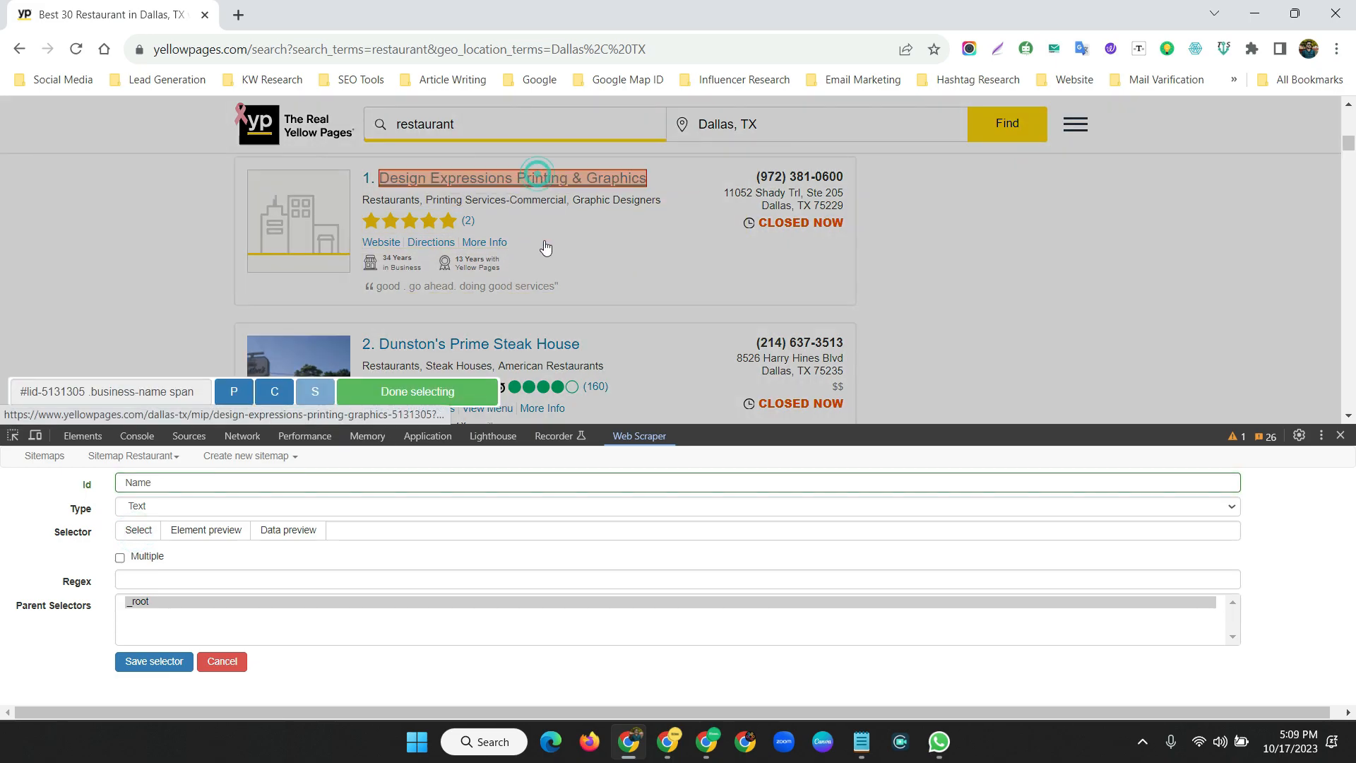
pyautogui.scroll(-2, 526, 176)
pyautogui.click(521, 177)
pyautogui.scroll(-2, 508, 197)
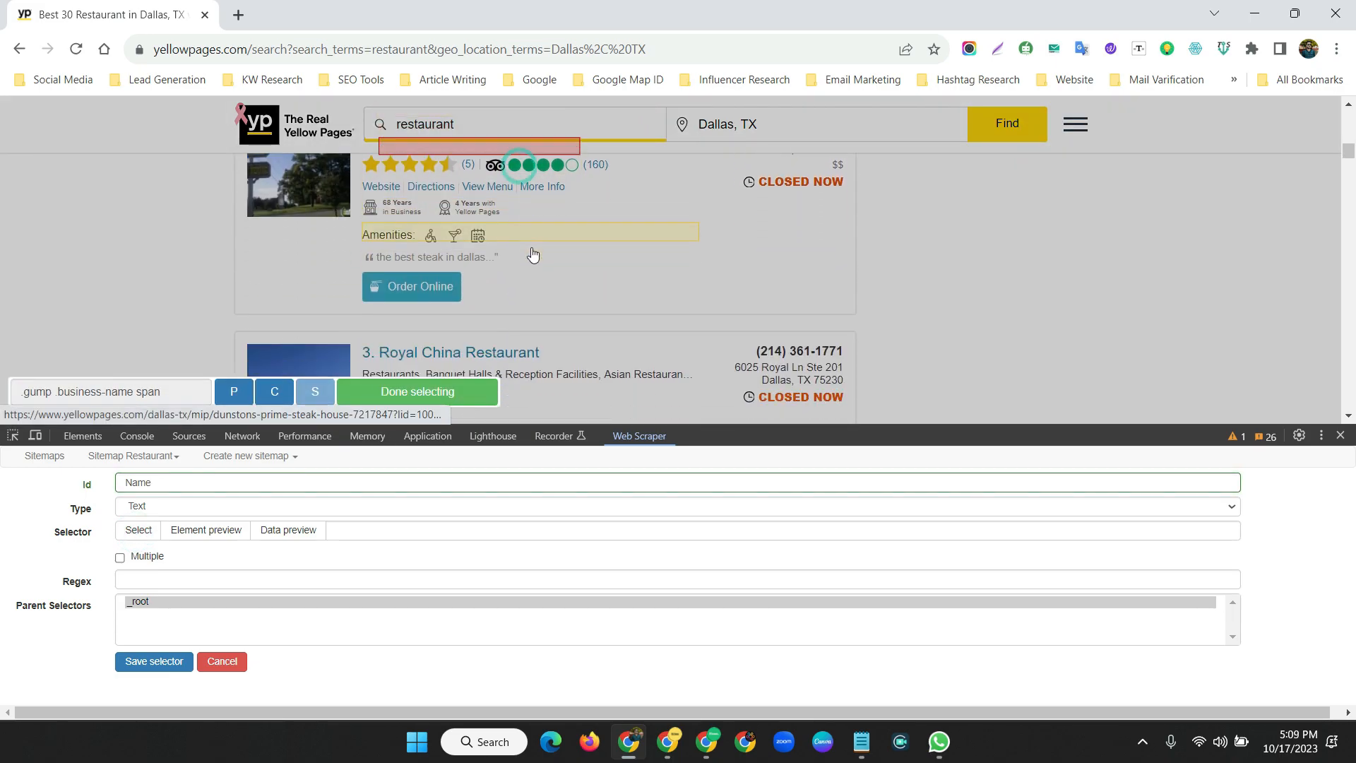
pyautogui.click(486, 223)
pyautogui.scroll(-6, 495, 247)
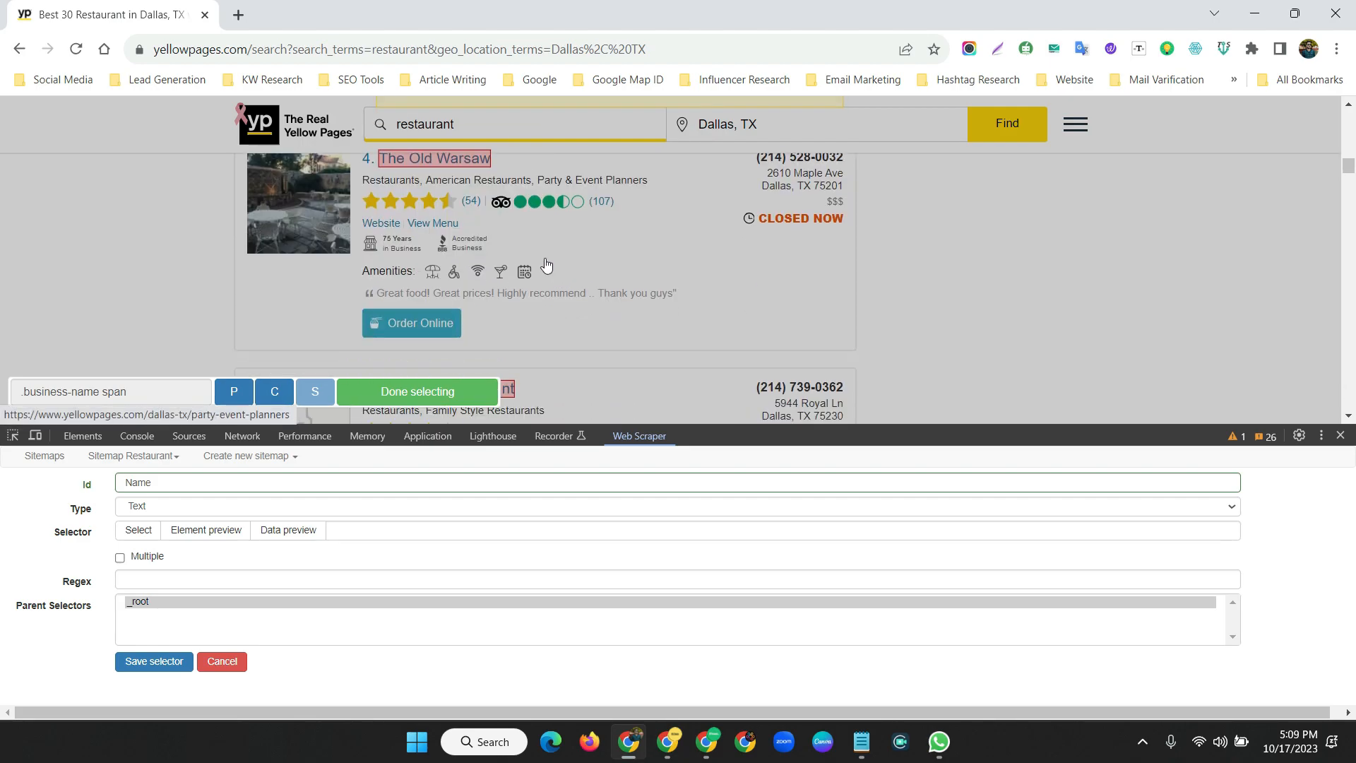
pyautogui.click(410, 392)
# Enable Multiple for the Name selector and save it under _root.
pyautogui.click(120, 557)
pyautogui.scroll(5, 513, 342)
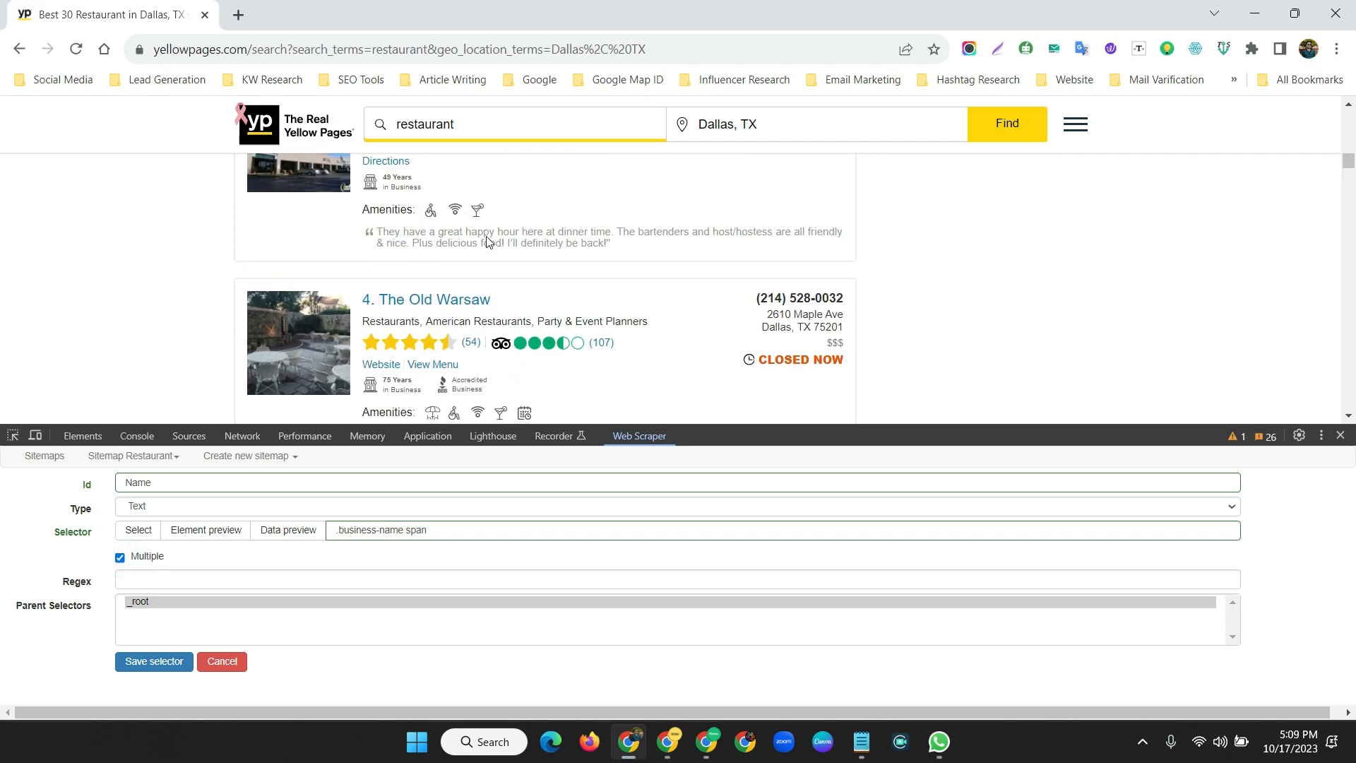
pyautogui.scroll(-1, 410, 308)
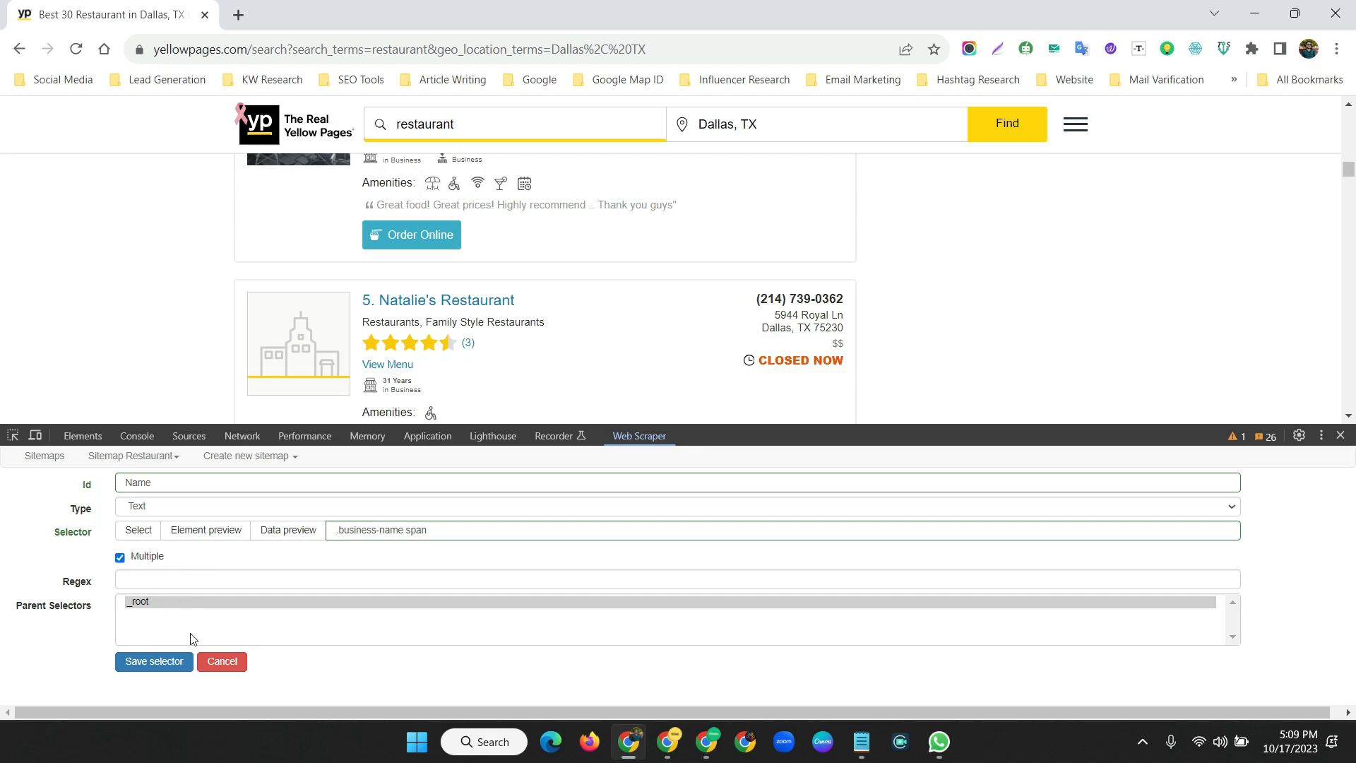
pyautogui.click(157, 667)
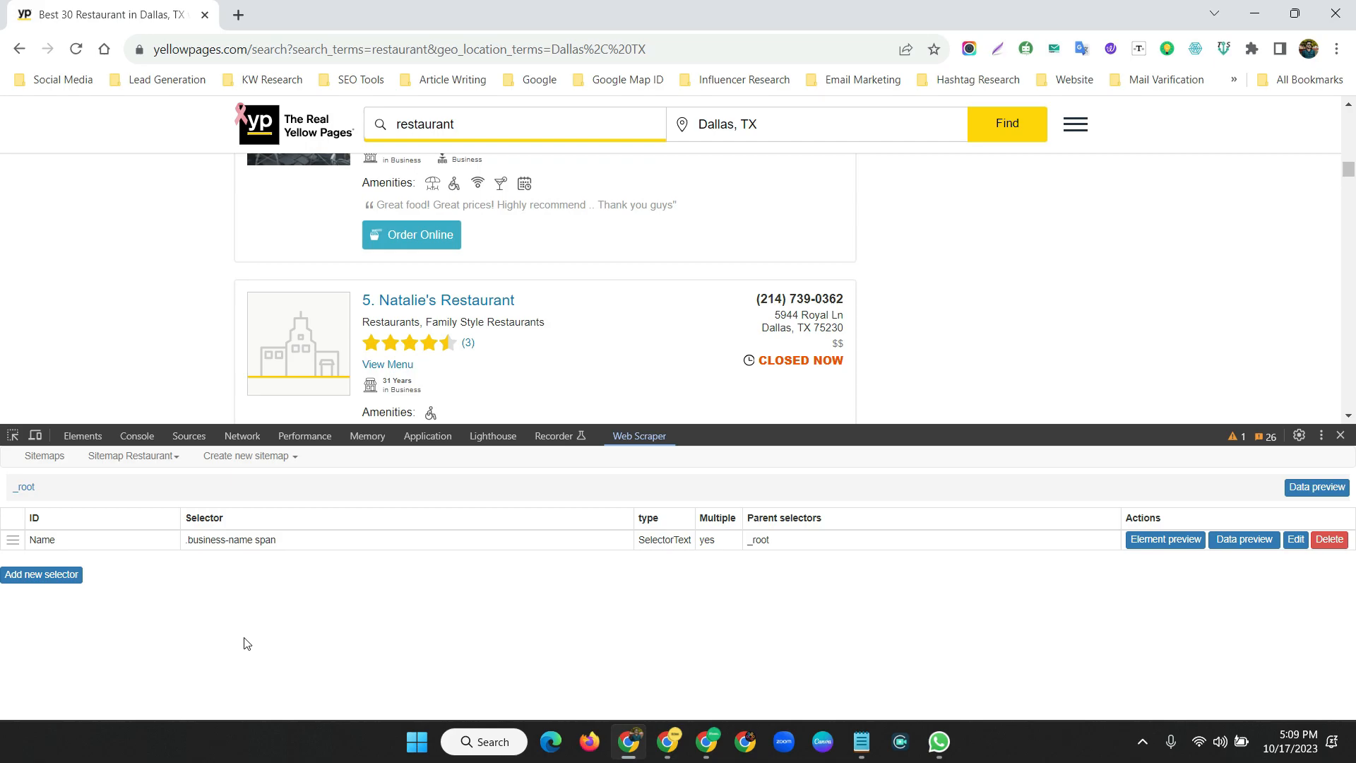
# Review the start URLs in the Restaurant sitemap's metadata, and return to its selector list.
pyautogui.moveTo(1349, 171)
pyautogui.mouseDown()
pyautogui.moveTo(1348, 408)
pyautogui.moveTo(1342, 187)
pyautogui.mouseUp()
pyautogui.click(131, 455)
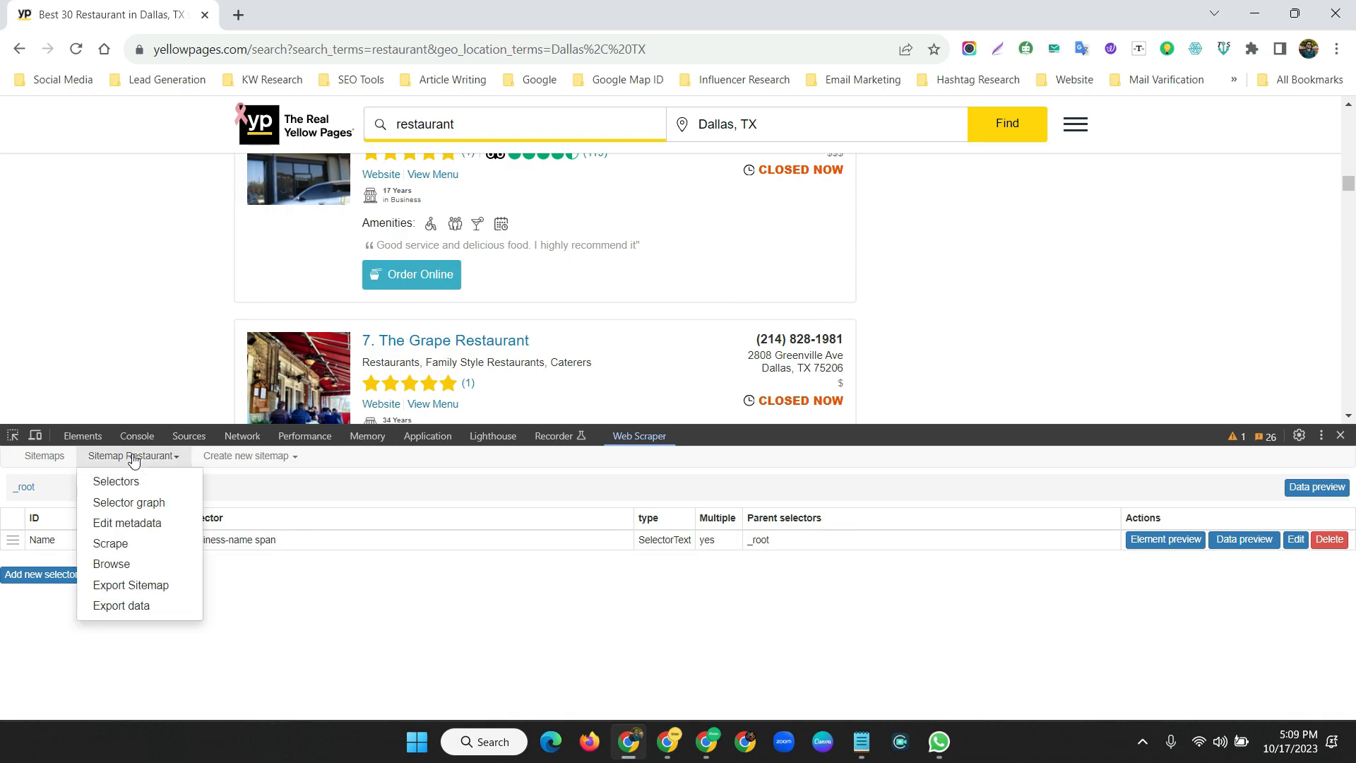
pyautogui.click(128, 524)
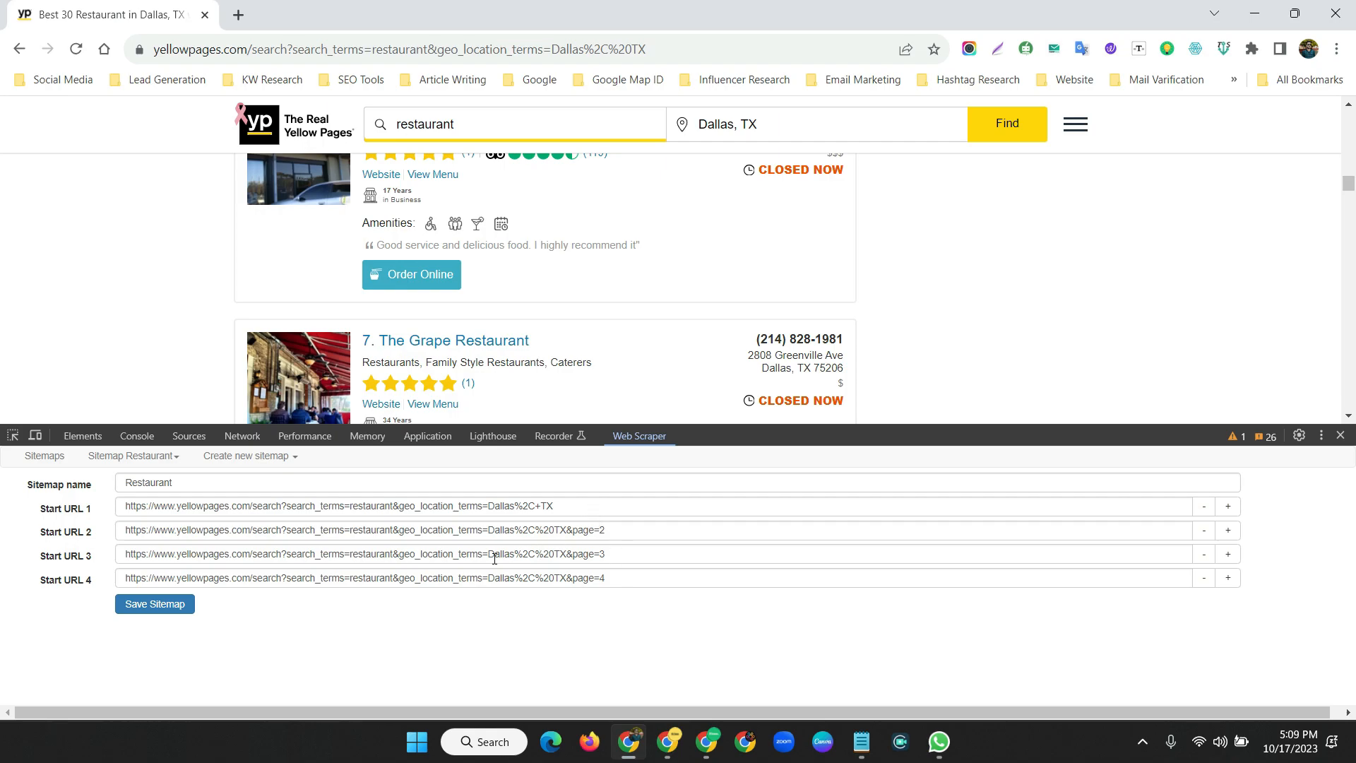
pyautogui.click(131, 456)
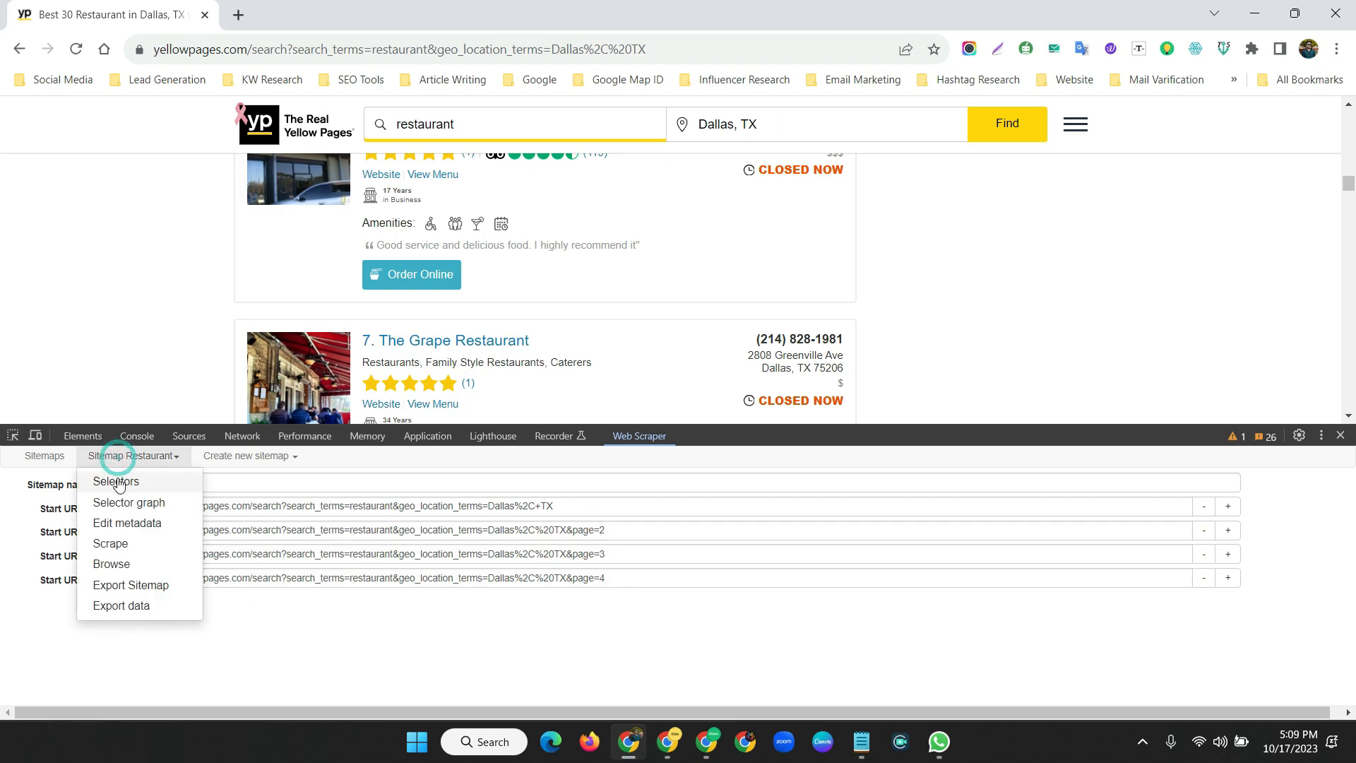
pyautogui.click(117, 477)
pyautogui.scroll(6, 473, 354)
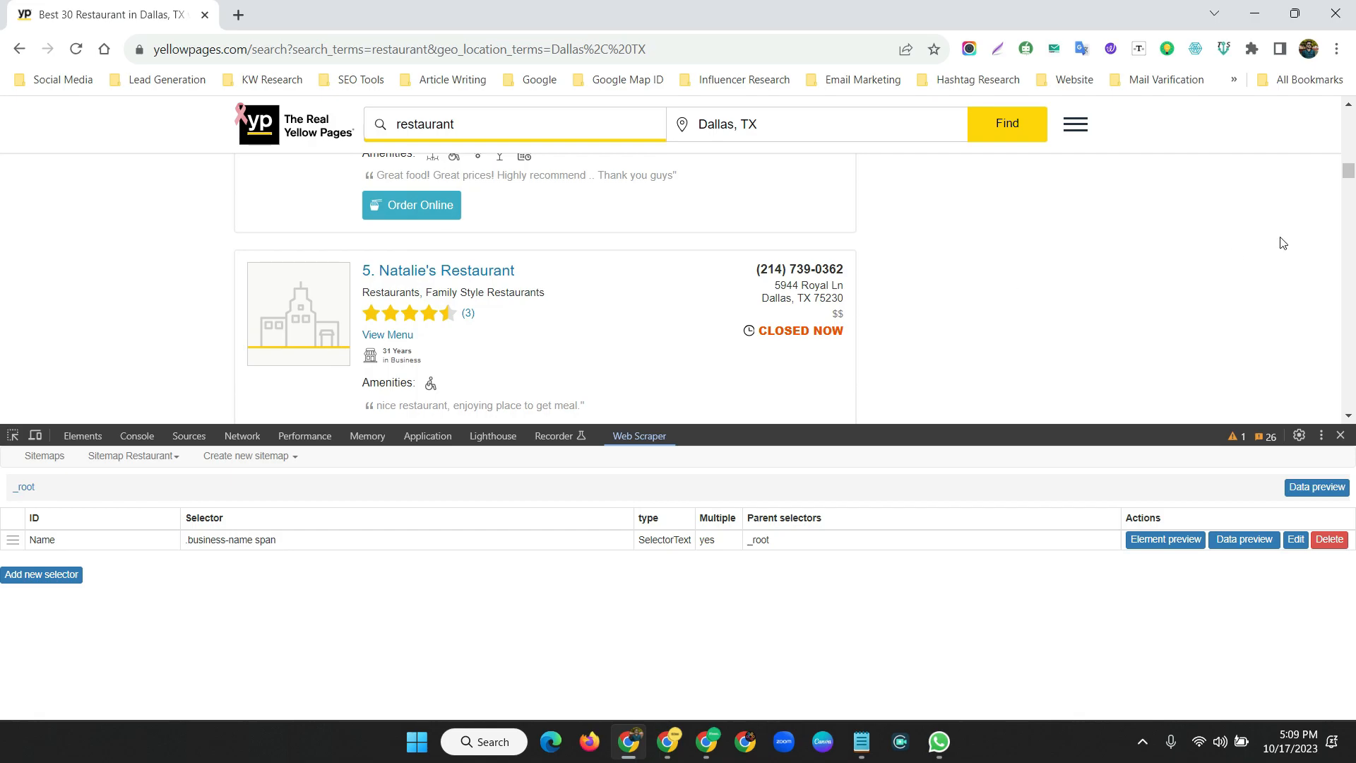
pyautogui.scroll(10, 473, 353)
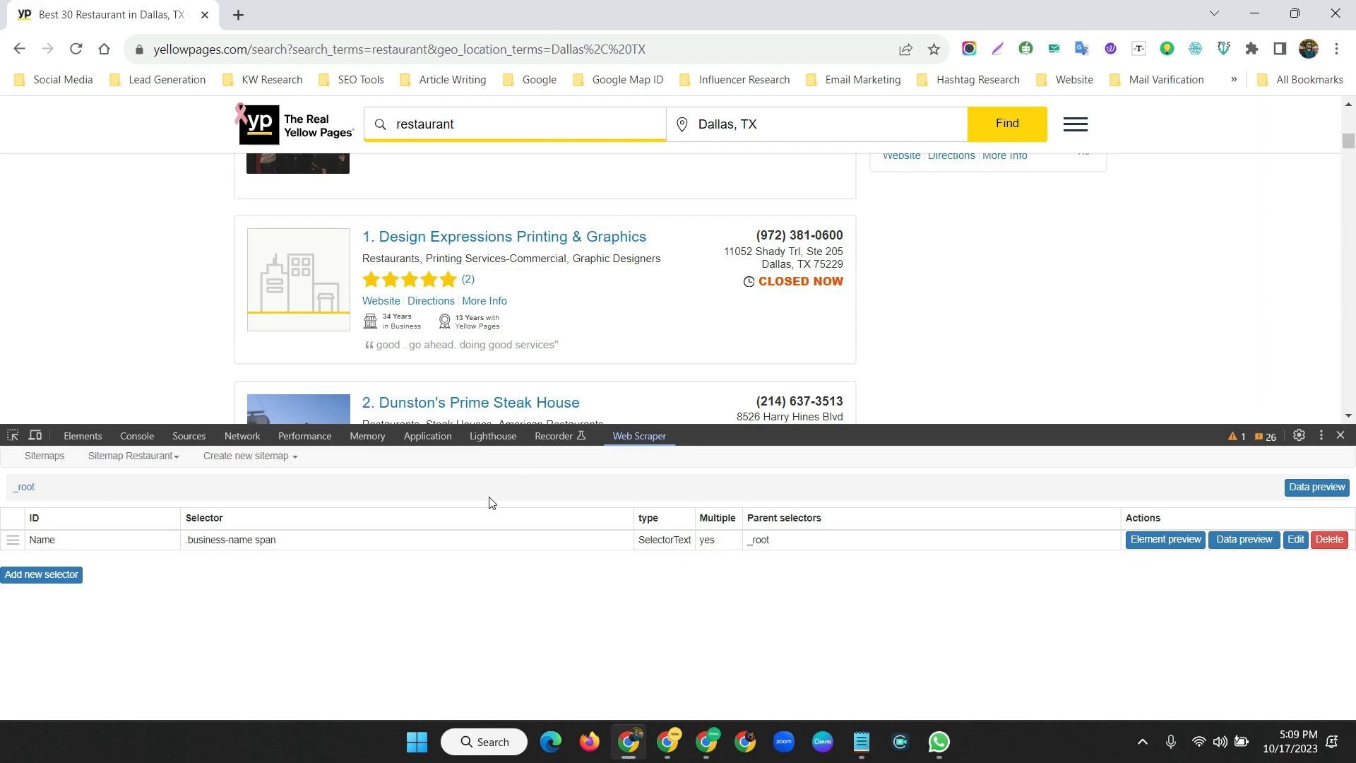
# Scrape the Restaurant sitemap with the page load delay set to 500 ms.
pyautogui.click(132, 456)
pyautogui.click(116, 542)
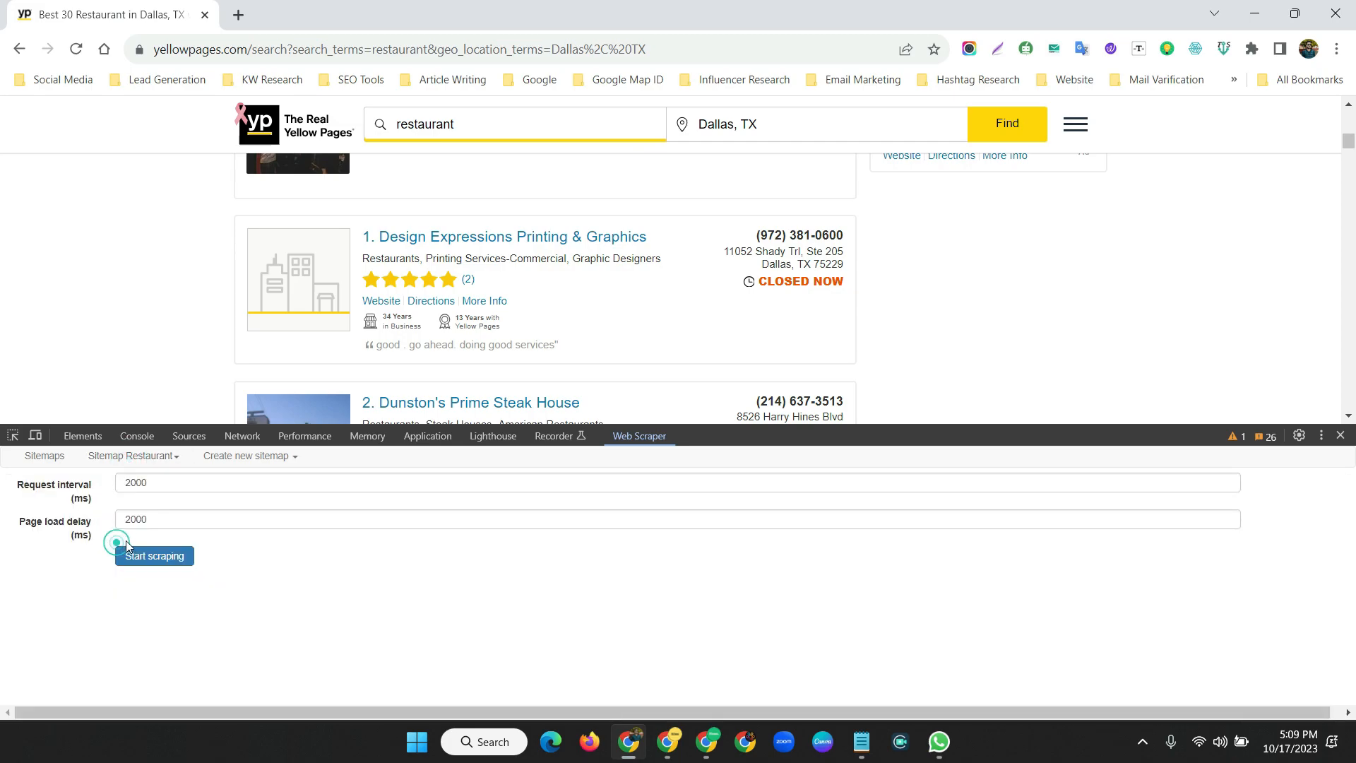
pyautogui.doubleClick(137, 519)
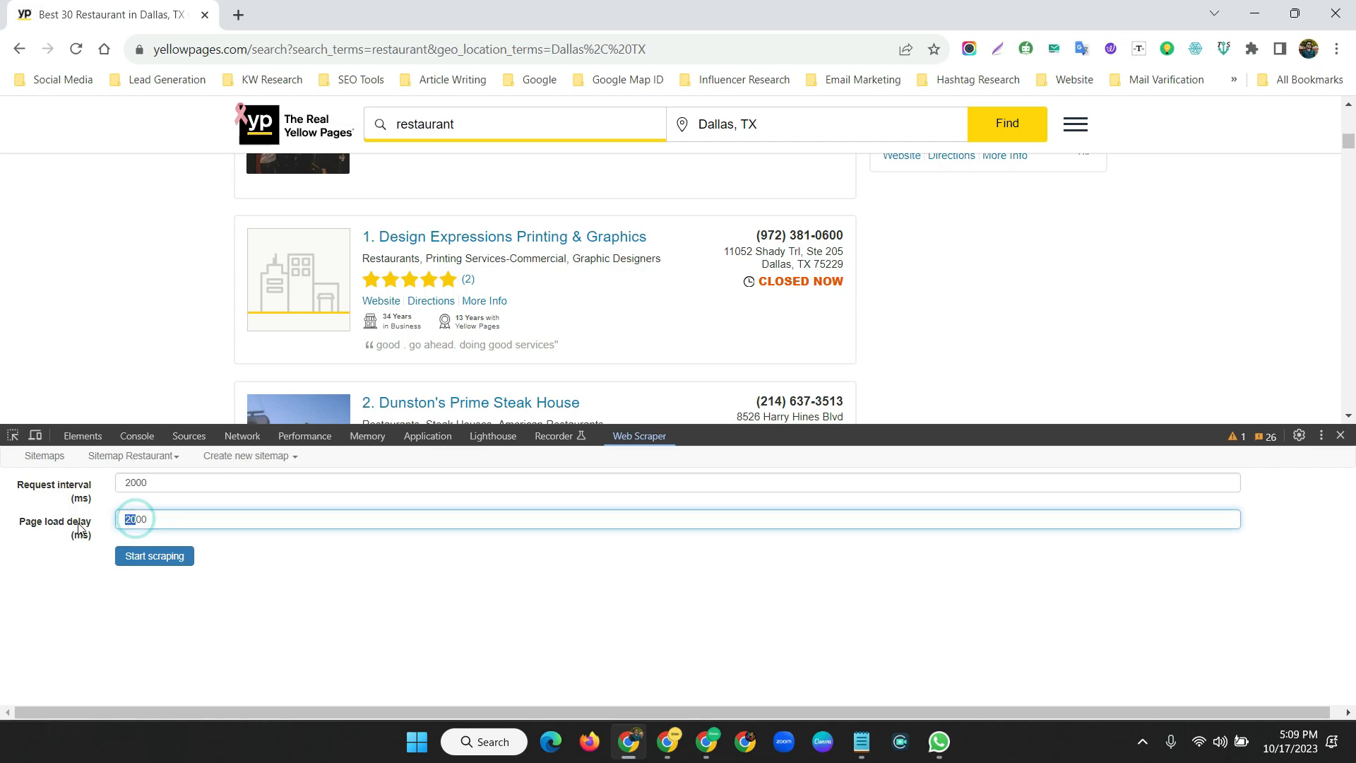
pyautogui.write('500')
pyautogui.click(154, 557)
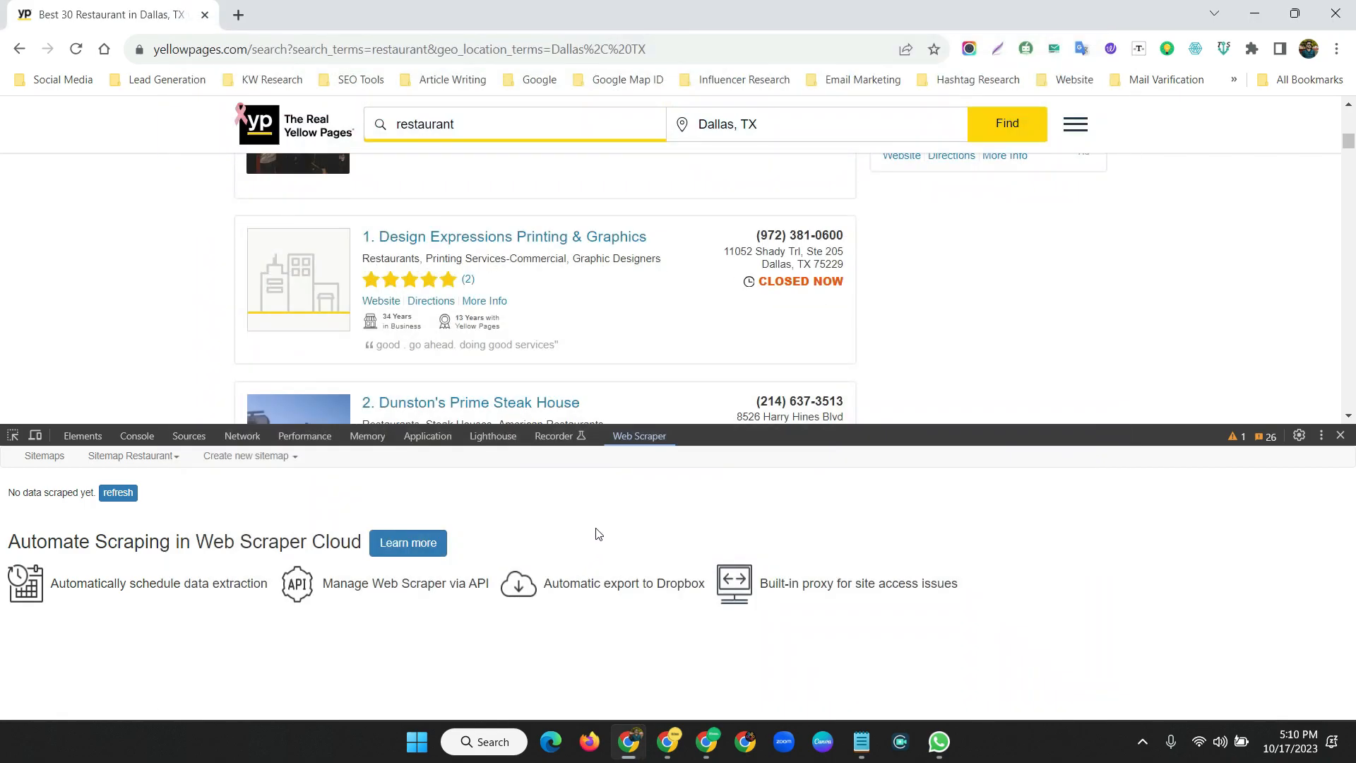
# Enlarge the scraper panel and refresh it to load the scraped restaurant data.
pyautogui.moveTo(899, 424); pyautogui.dragTo(919, 230)
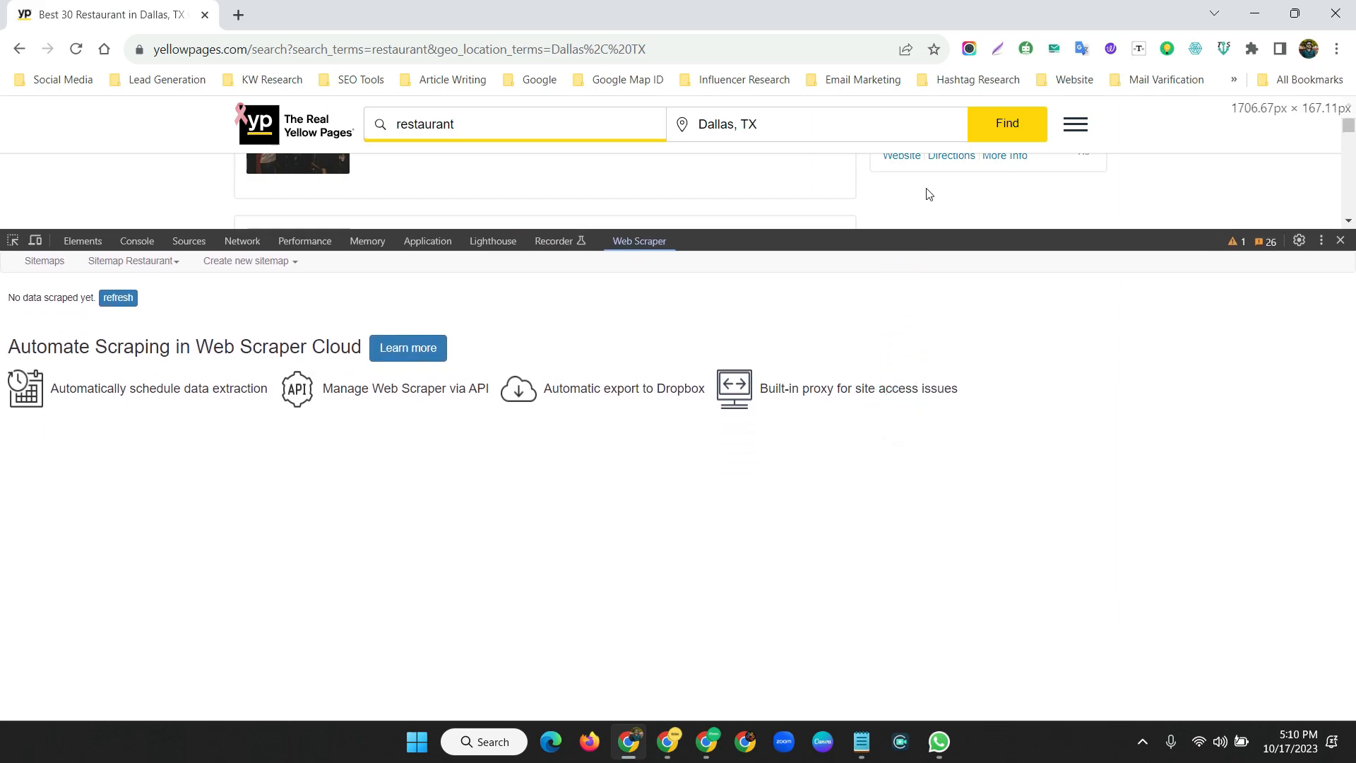
pyautogui.click(117, 297)
pyautogui.moveTo(1025, 330); pyautogui.dragTo(1108, 333)
pyautogui.click(1267, 315)
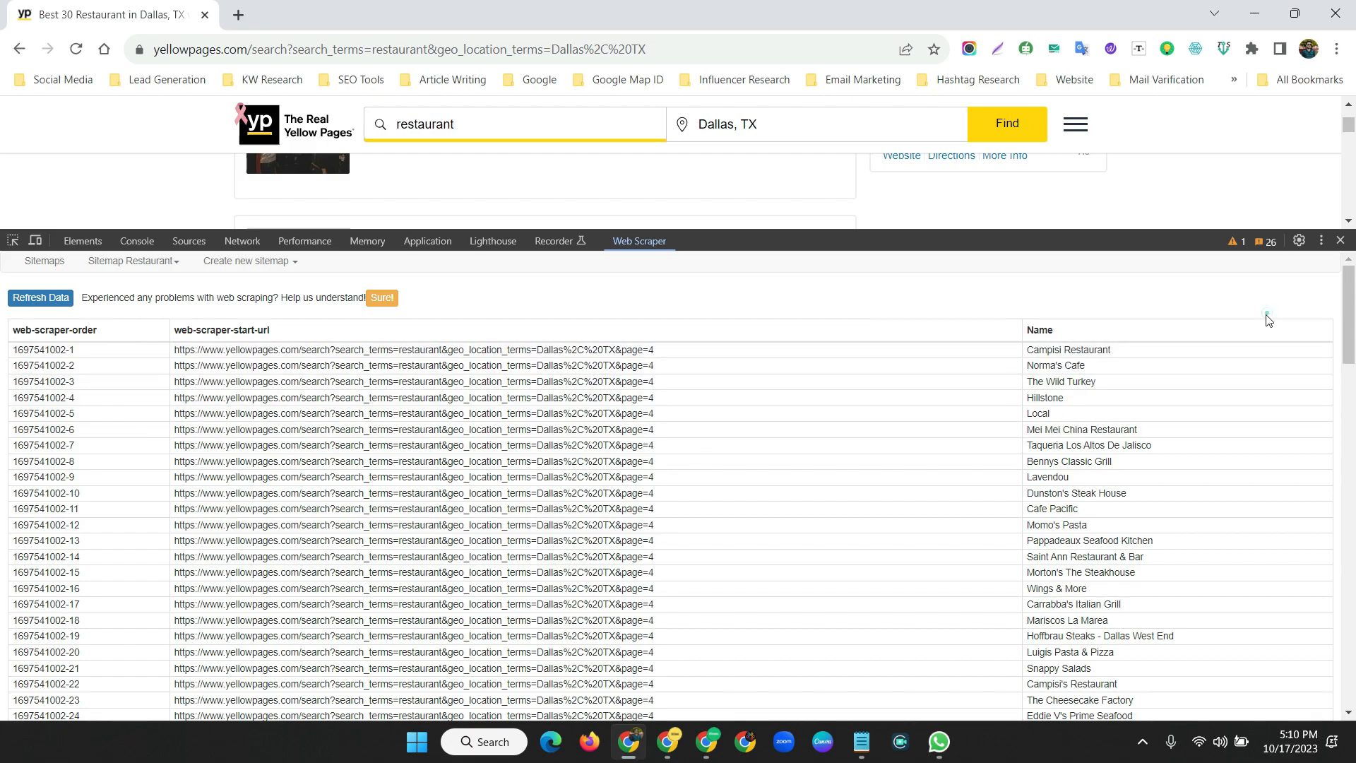
# Examine the scraped rows down to the last record and compare them with the listings near the end of results page 1.
pyautogui.scroll(-20, 1104, 406)
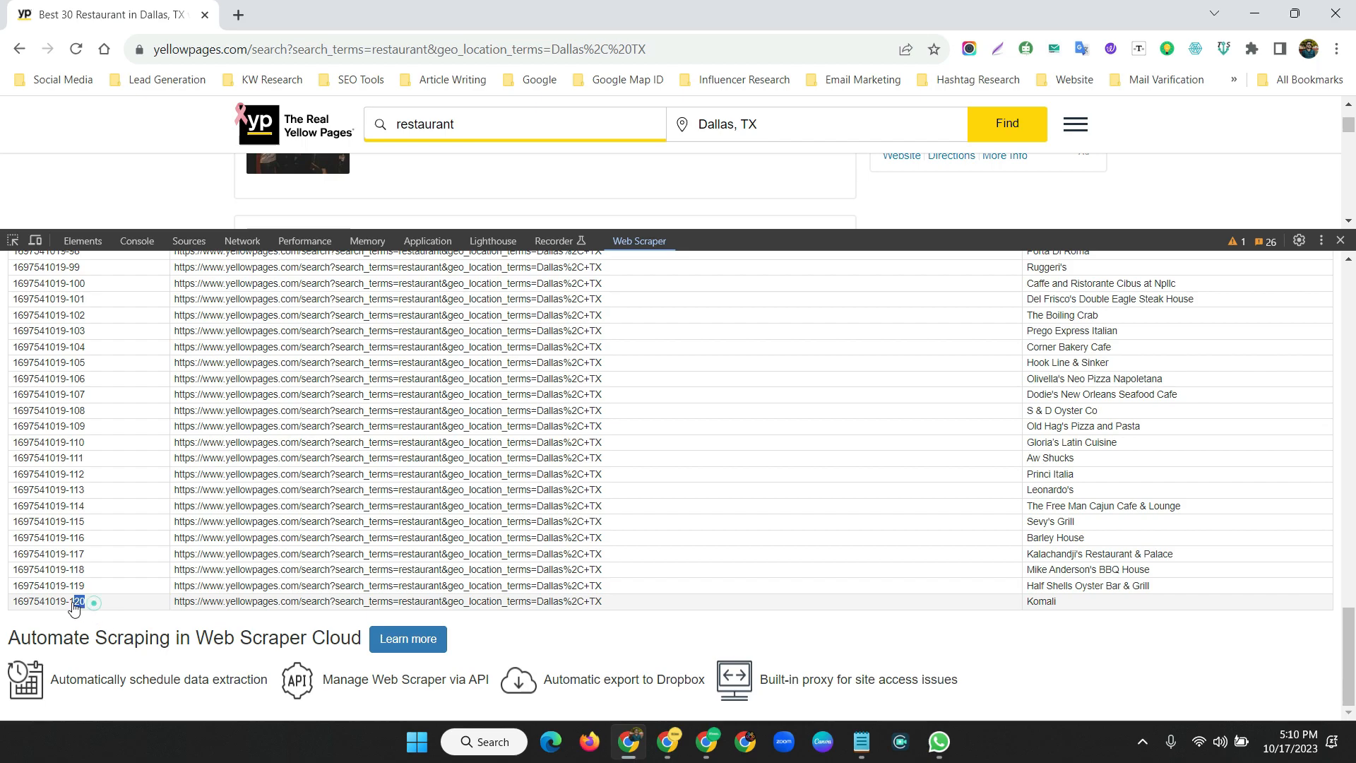
pyautogui.moveTo(86, 602); pyautogui.dragTo(69, 608)
pyautogui.click(1031, 648)
pyautogui.moveTo(1350, 643); pyautogui.dragTo(1347, 282)
pyautogui.moveTo(1128, 230); pyautogui.dragTo(1128, 476)
pyautogui.moveTo(1349, 157); pyautogui.dragTo(1331, 394)
pyautogui.scroll(-3, 1331, 394)
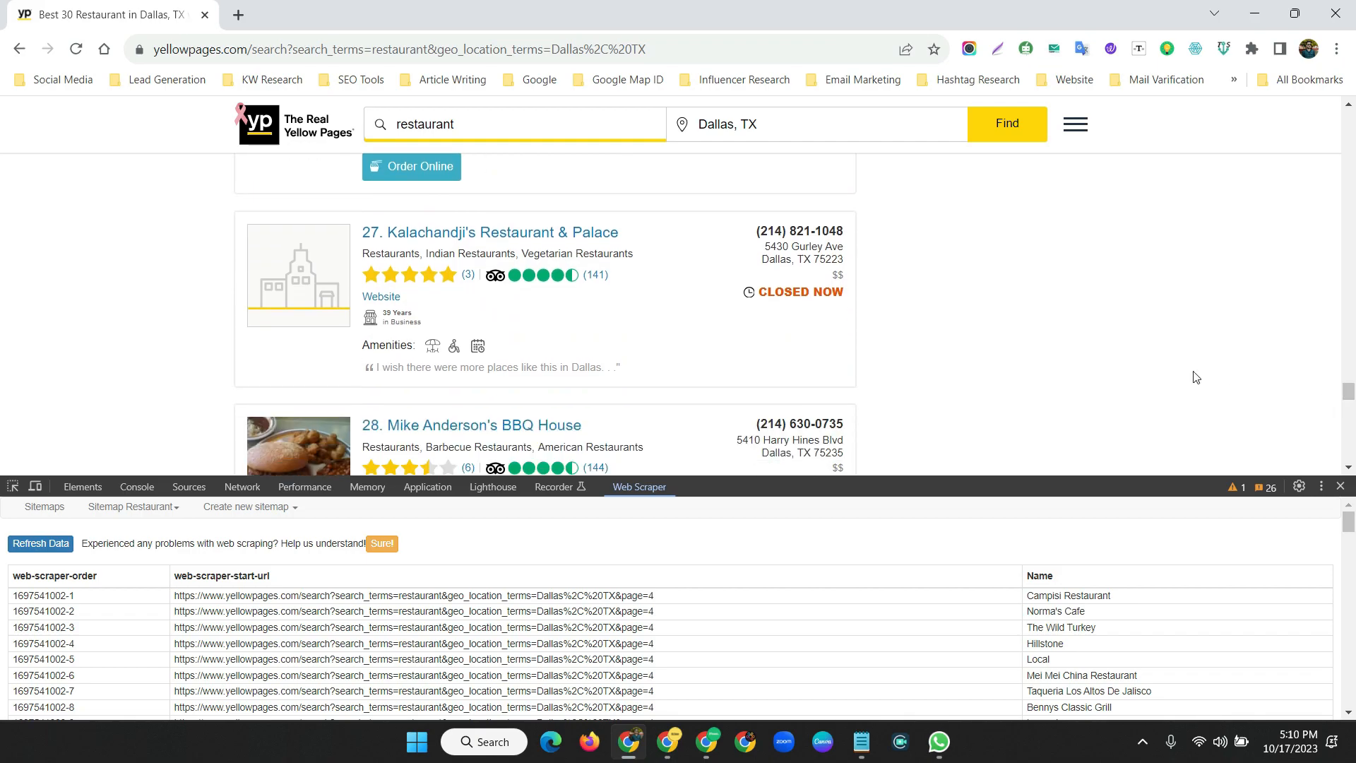
pyautogui.moveTo(946, 477); pyautogui.dragTo(944, 399)
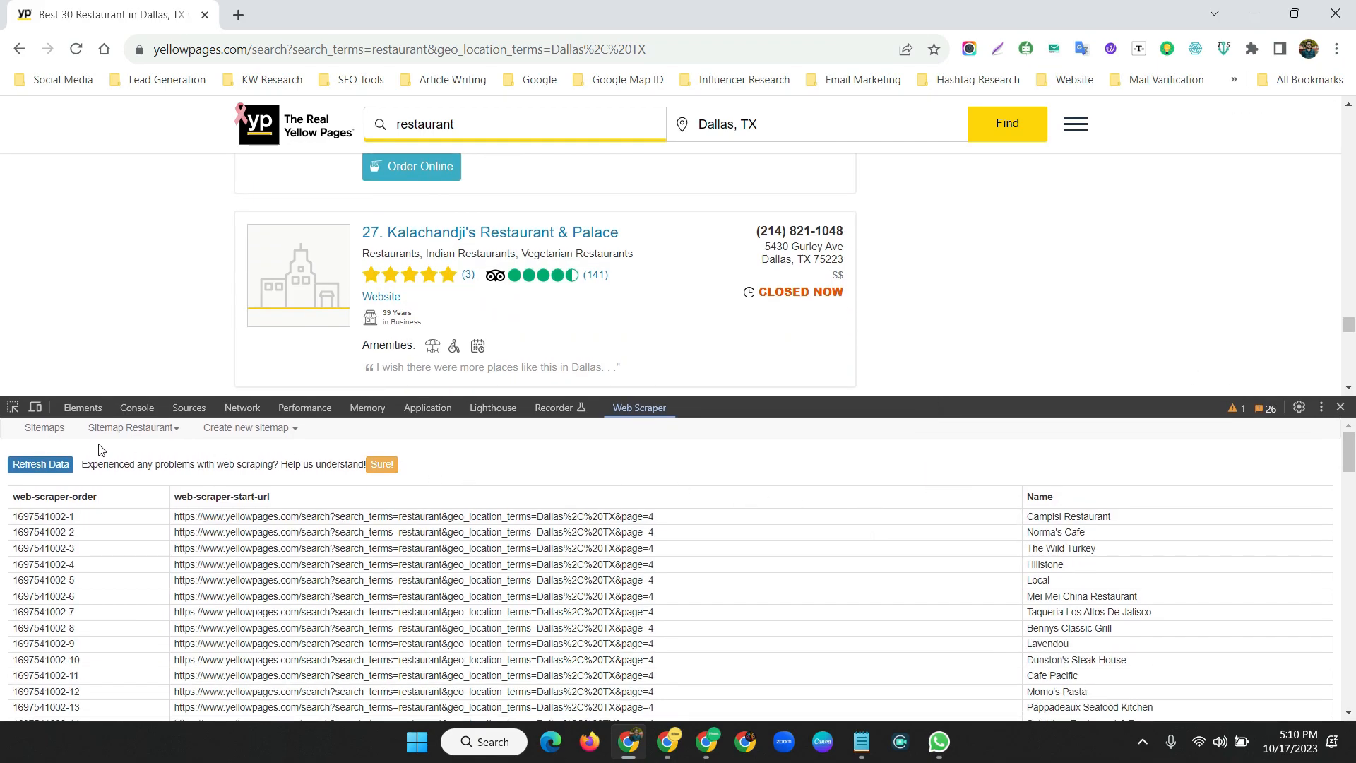
# Return to the sitemap list and delete the Restaurant sitemap.
pyautogui.click(59, 465)
pyautogui.click(55, 432)
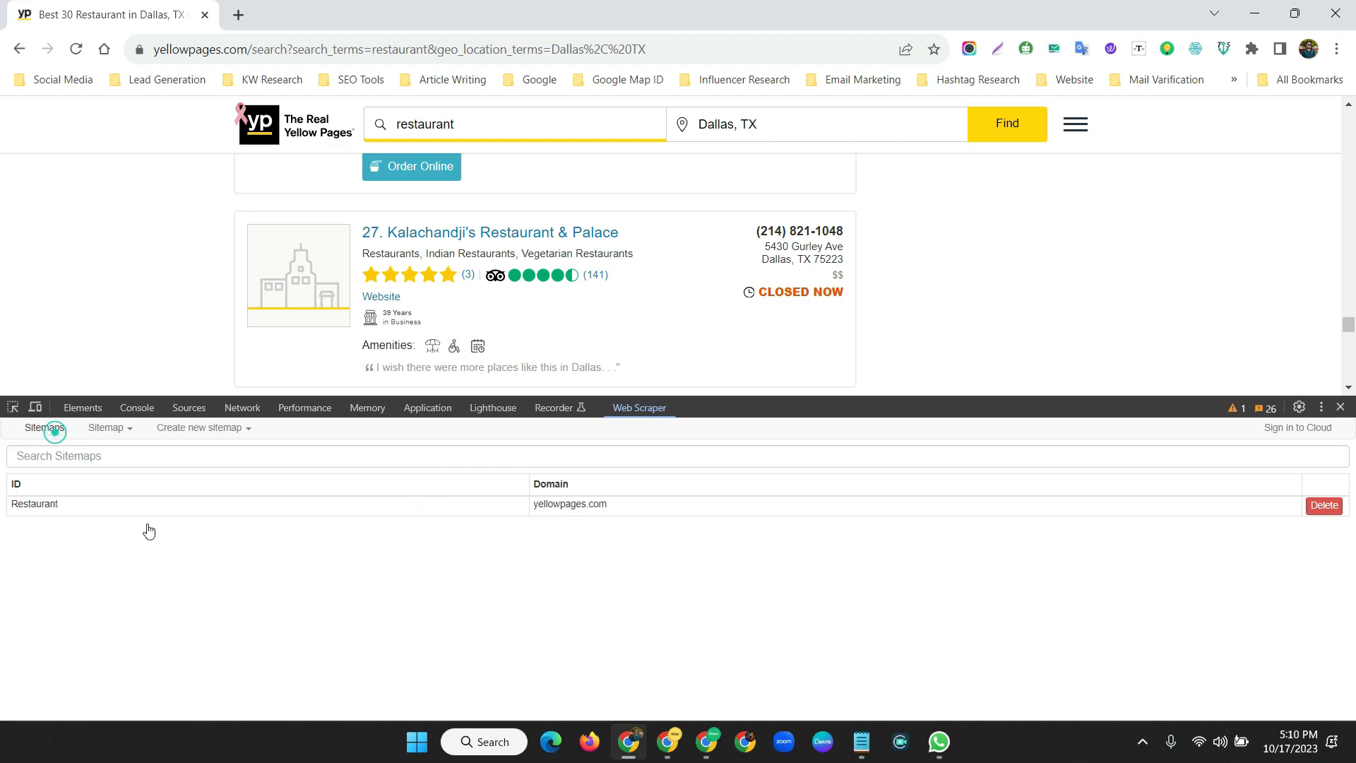
pyautogui.click(1323, 505)
pyautogui.click(832, 546)
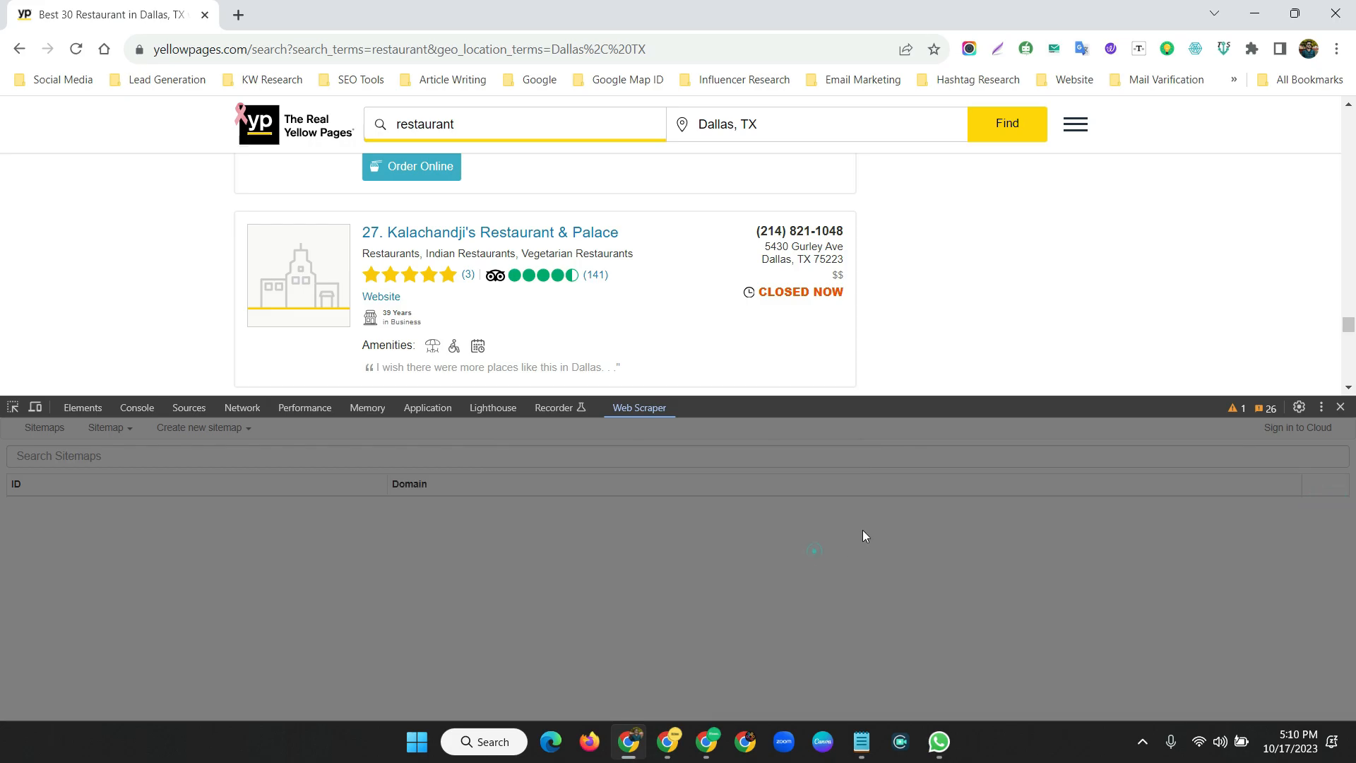
# Create a new sitemap named Restaurant with the current Dallas, TX restaurant search page as its start URL.
pyautogui.scroll(10, 1004, 254)
pyautogui.moveTo(1347, 303); pyautogui.dragTo(1351, 171)
pyautogui.scroll(7, 487, 237)
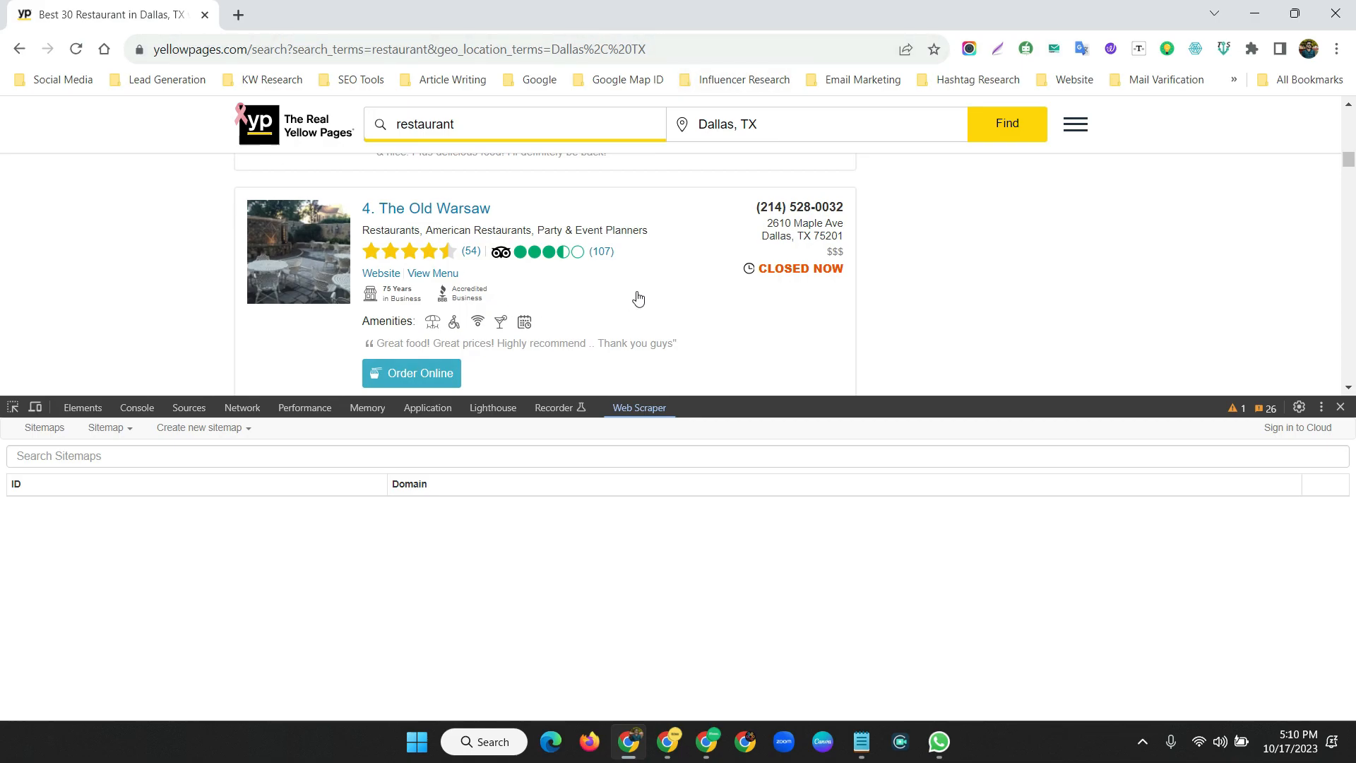
pyautogui.scroll(4, 644, 294)
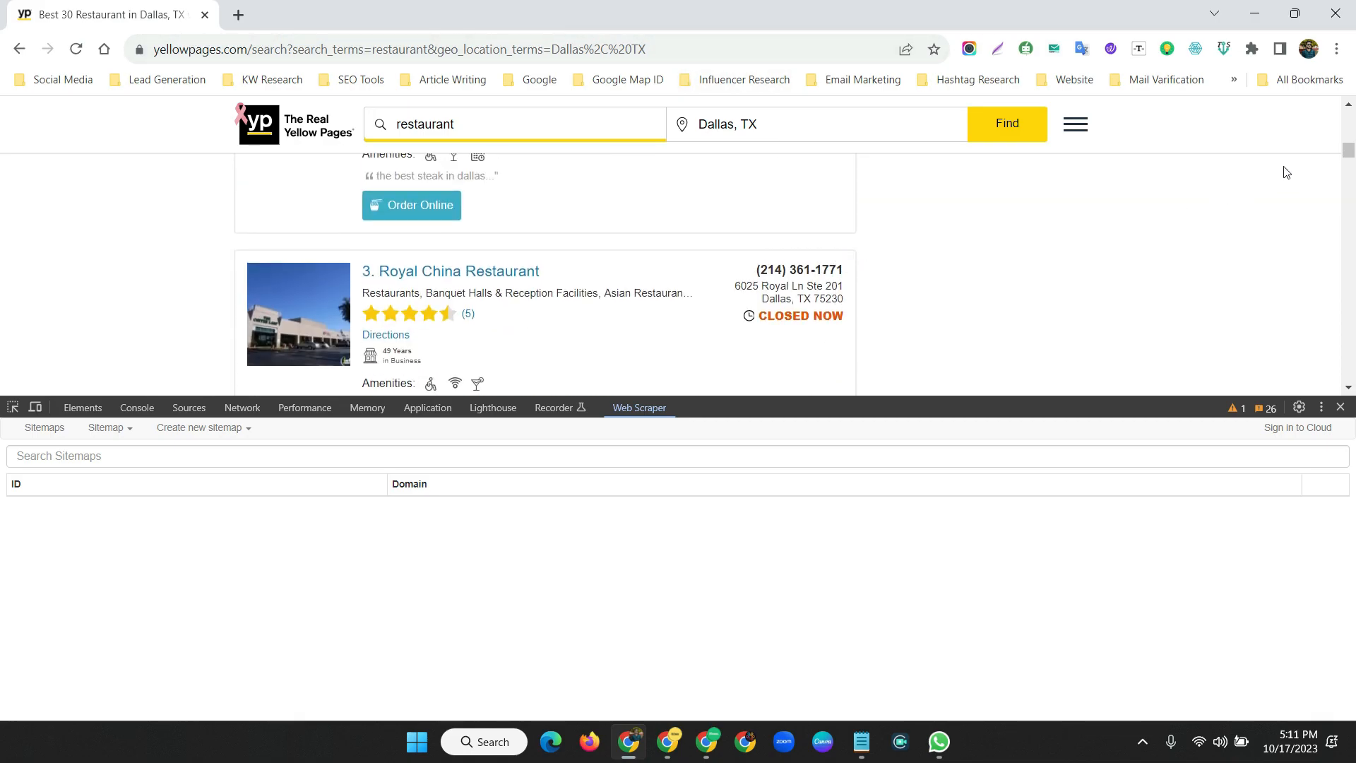
pyautogui.click(200, 428)
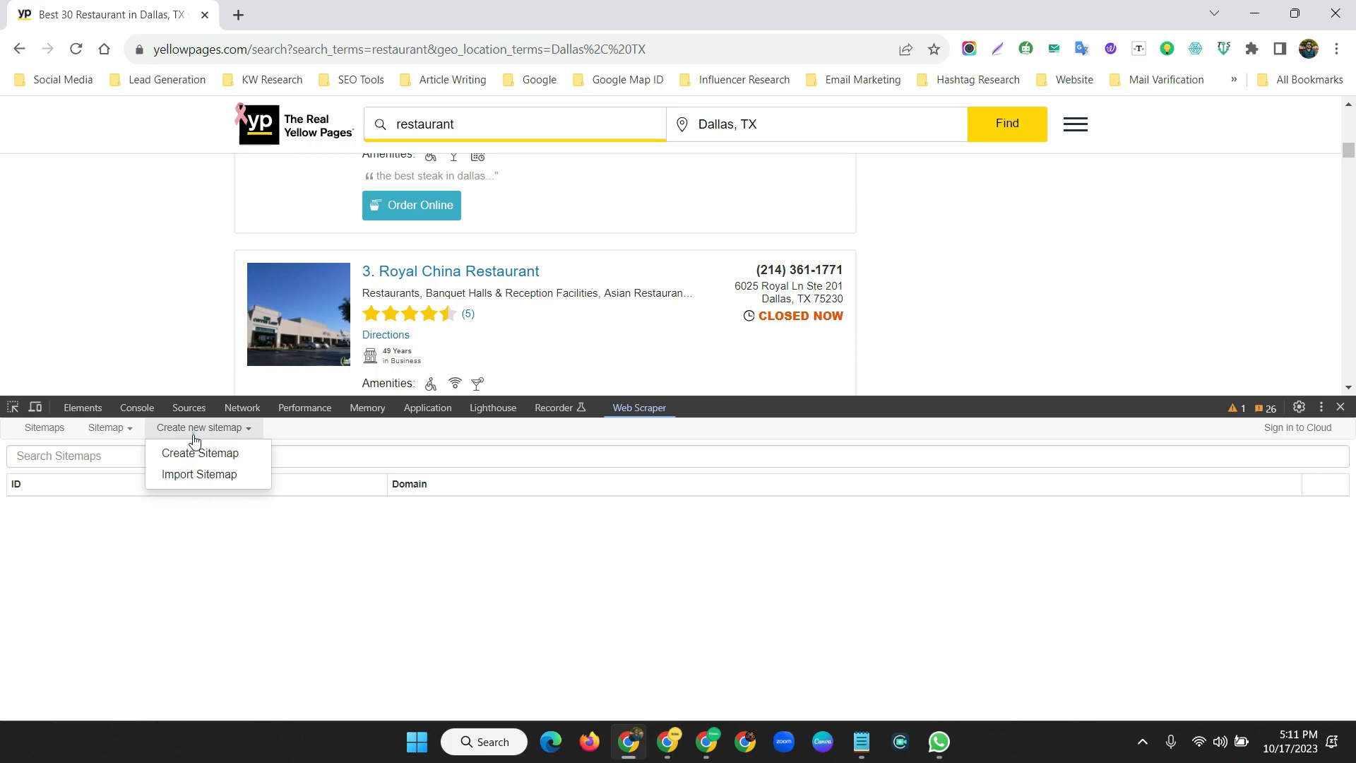
pyautogui.click(190, 453)
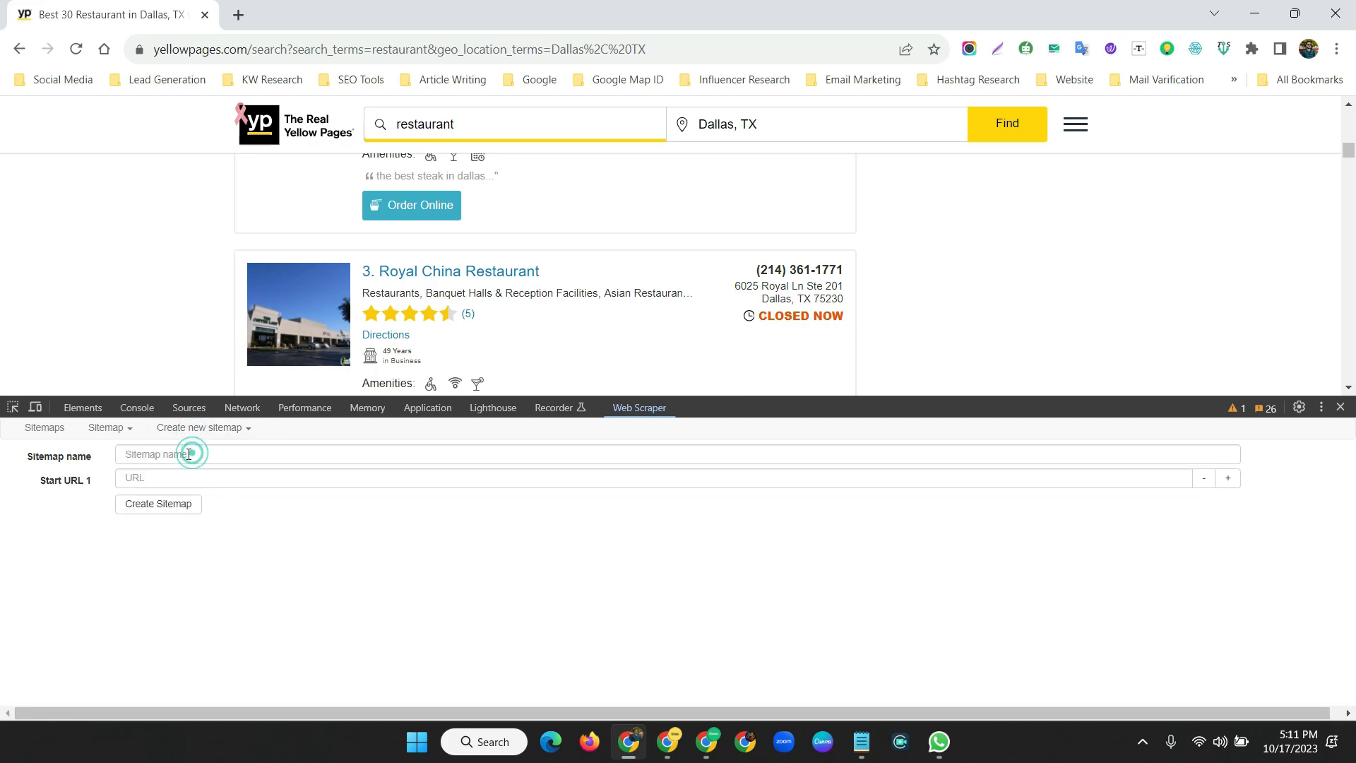
pyautogui.click(359, 50)
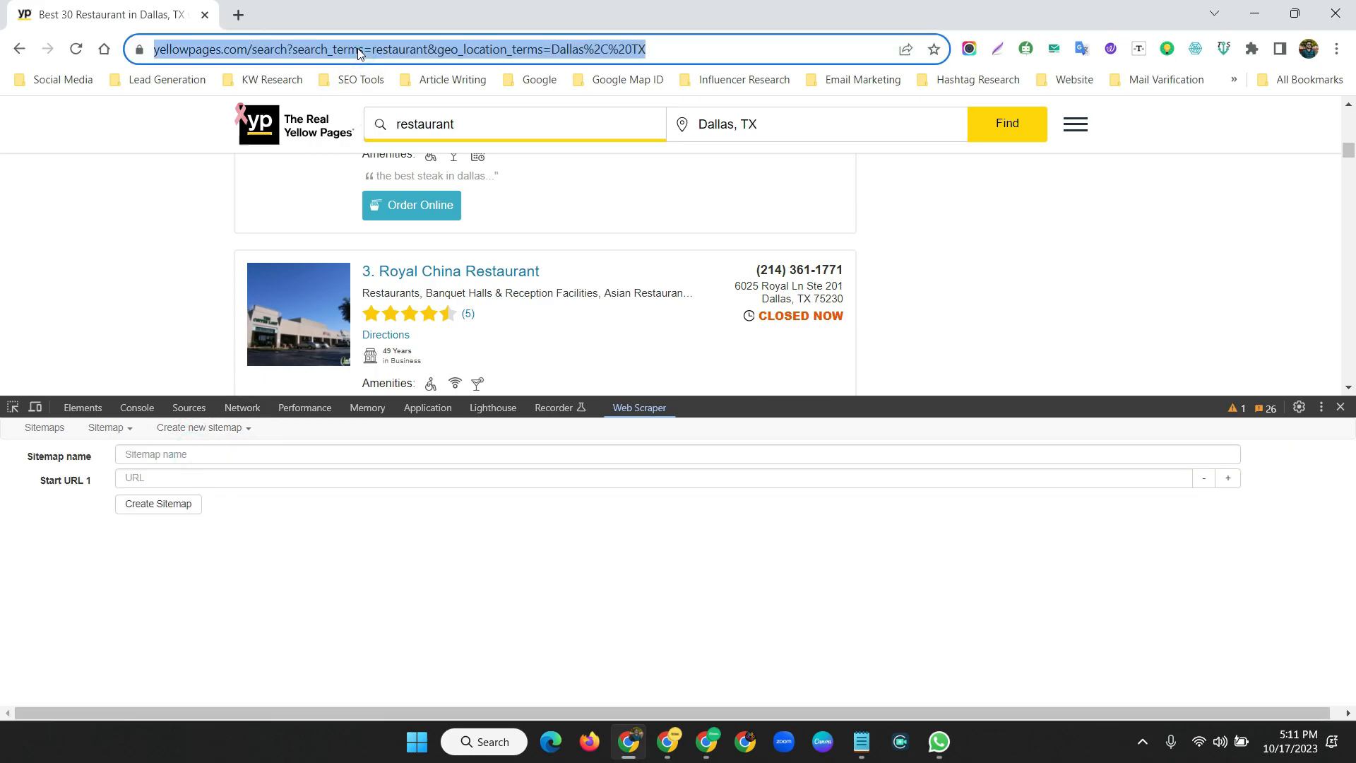
pyautogui.hotkey('ctrl', 'c')
pyautogui.click(176, 478)
pyautogui.hotkey('ctrl', 'v')
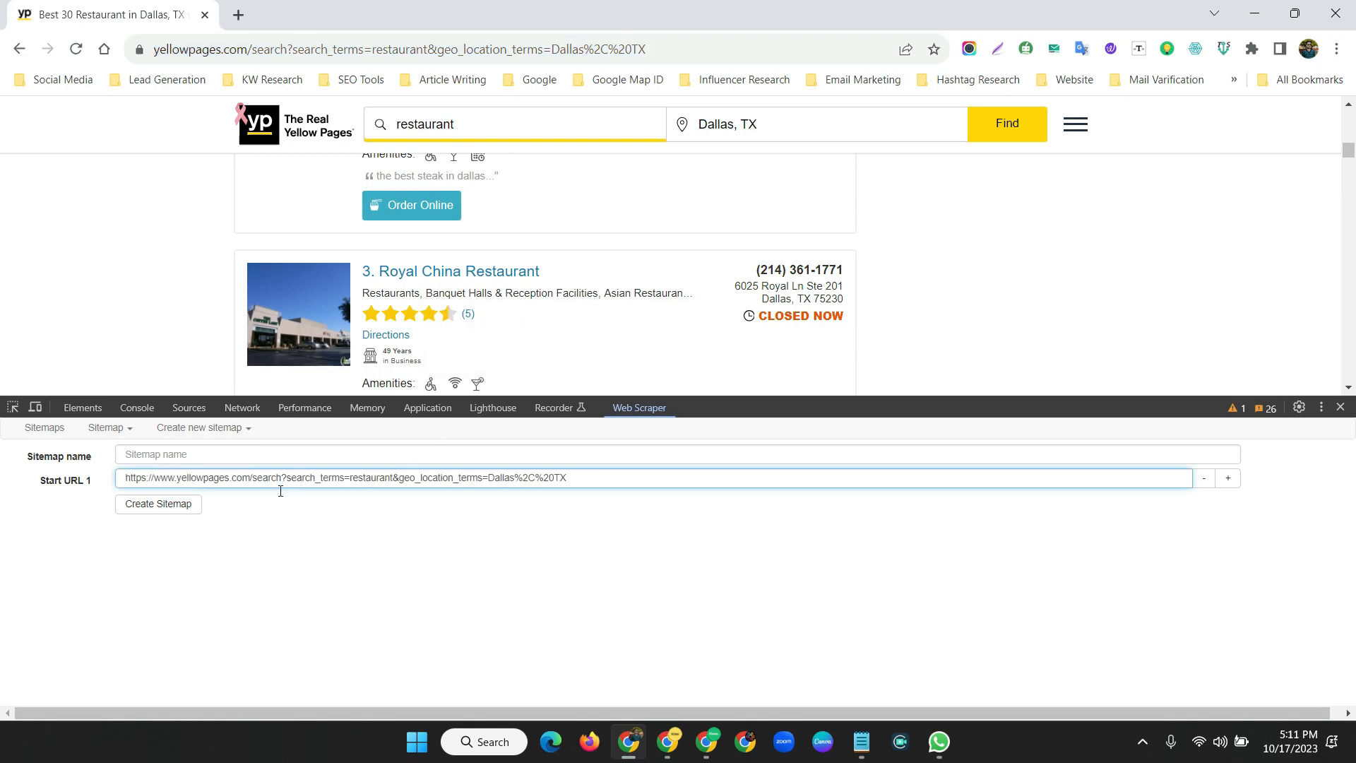
pyautogui.click(196, 459)
pyautogui.write('Rea')
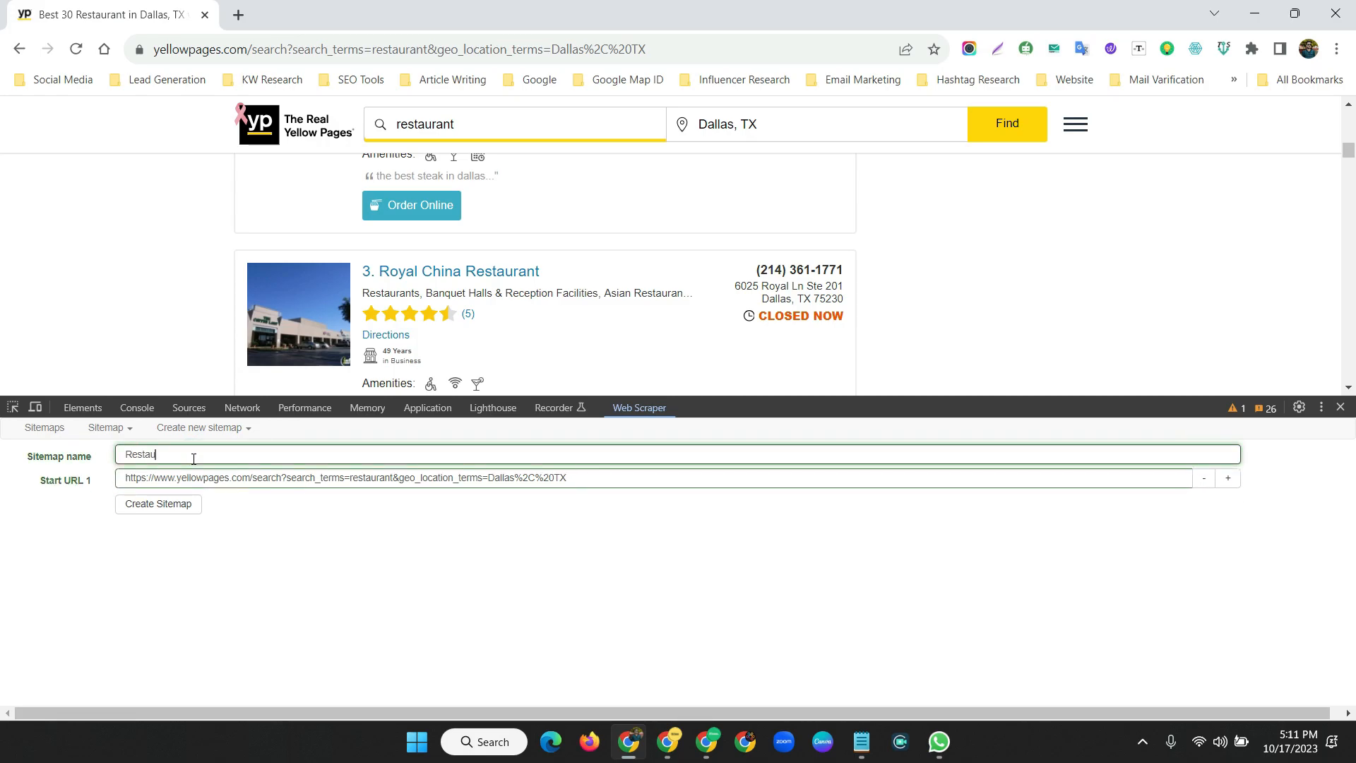
pyautogui.click(156, 507)
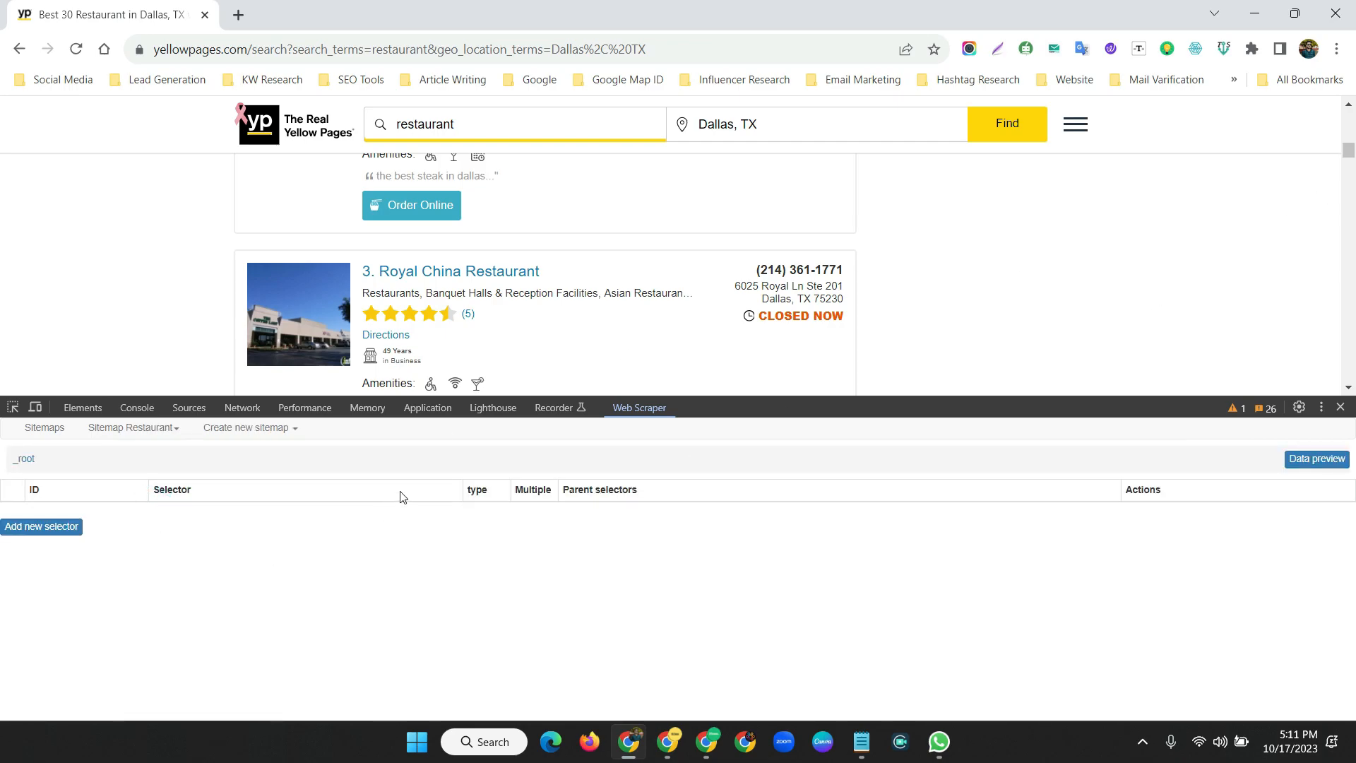
# Add a new Text selector to the Restaurant sitemap with the id Name.
pyautogui.scroll(4, 503, 321)
pyautogui.click(22, 528)
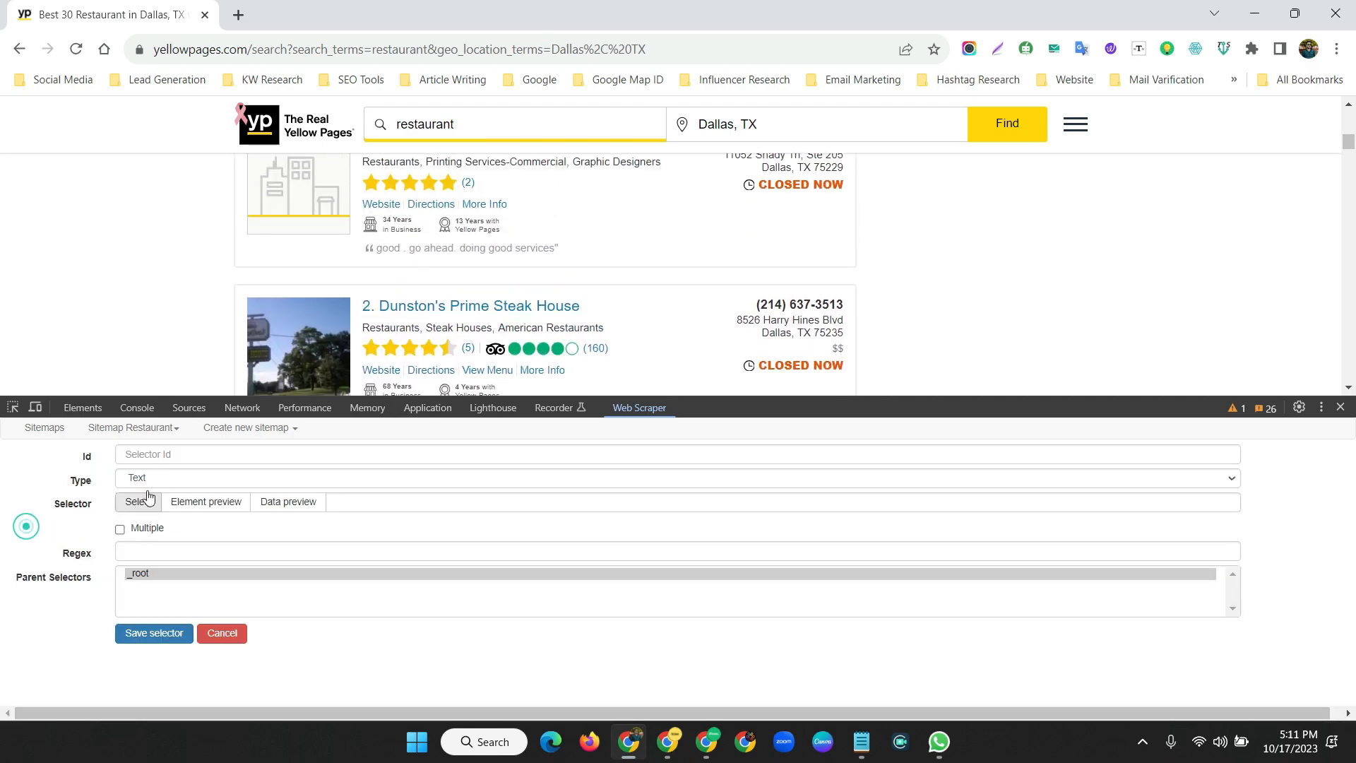
pyautogui.click(163, 456)
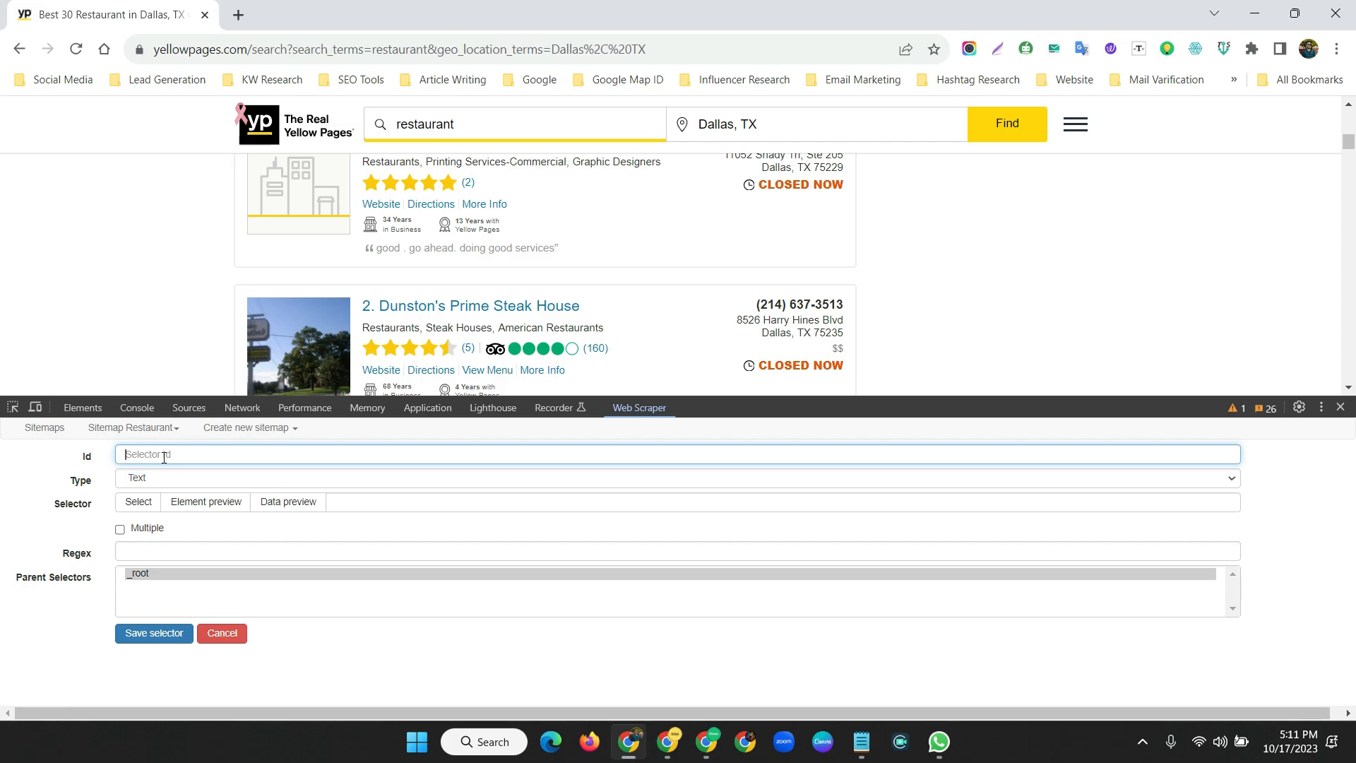
pyautogui.write('Name')
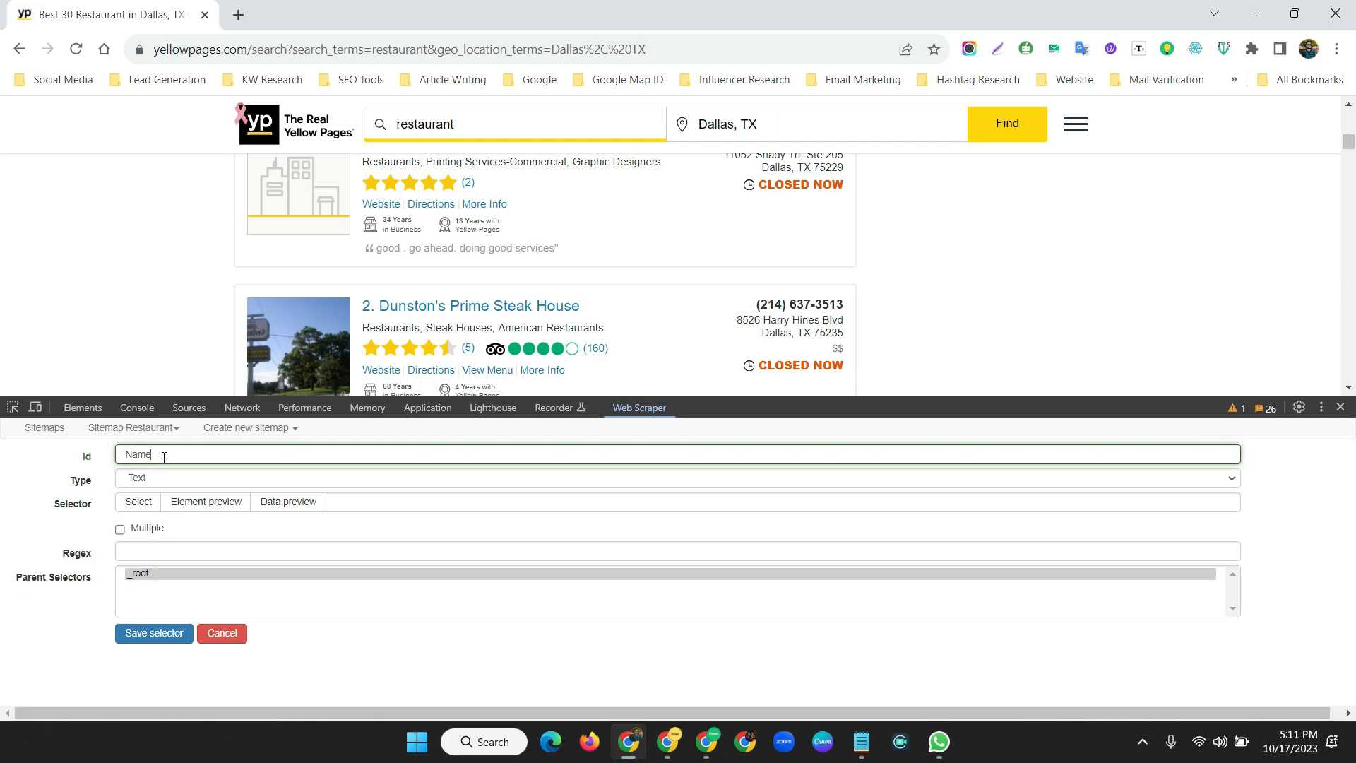
# Pick the restaurant names in the listings as the Name selector's elements, allow multiple matches and save it.
pyautogui.click(139, 502)
pyautogui.scroll(-3, 448, 316)
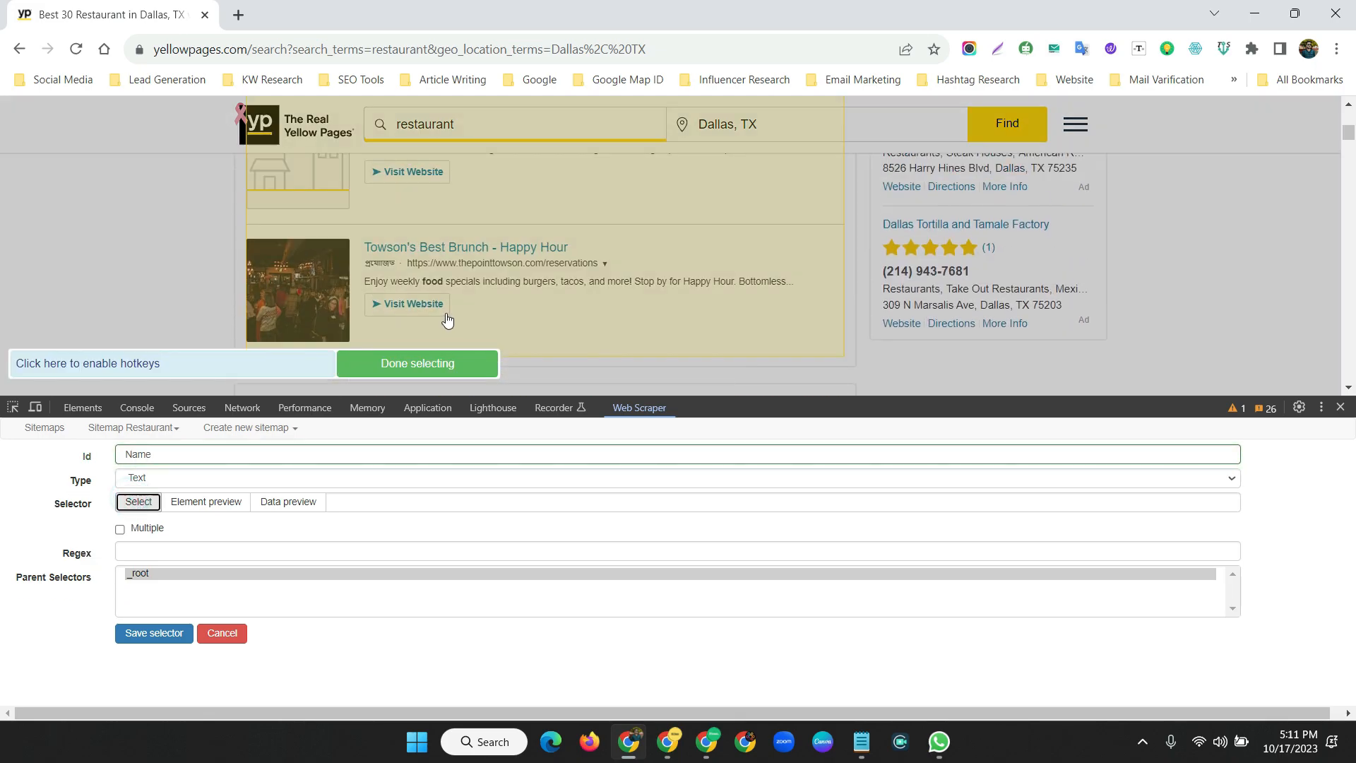
pyautogui.scroll(-3, 483, 315)
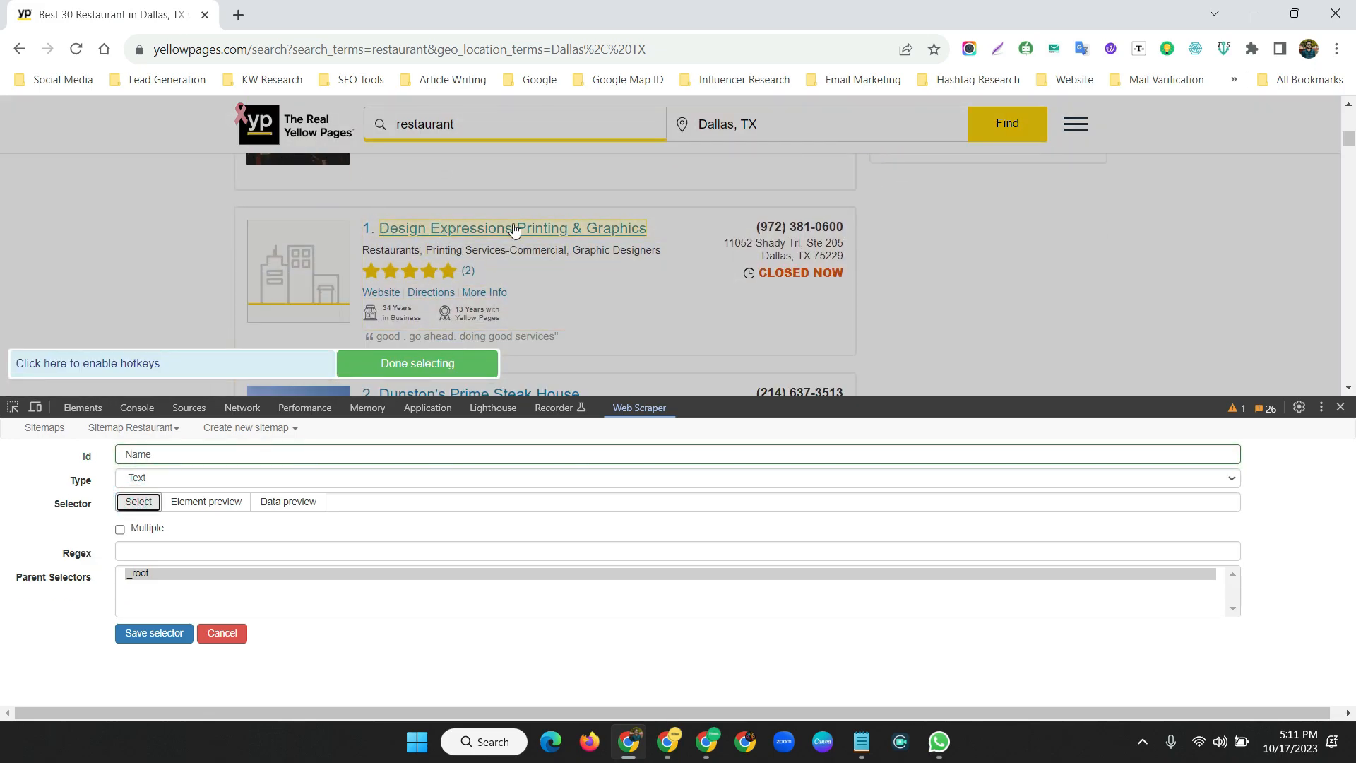
pyautogui.click(514, 228)
pyautogui.scroll(-1, 467, 278)
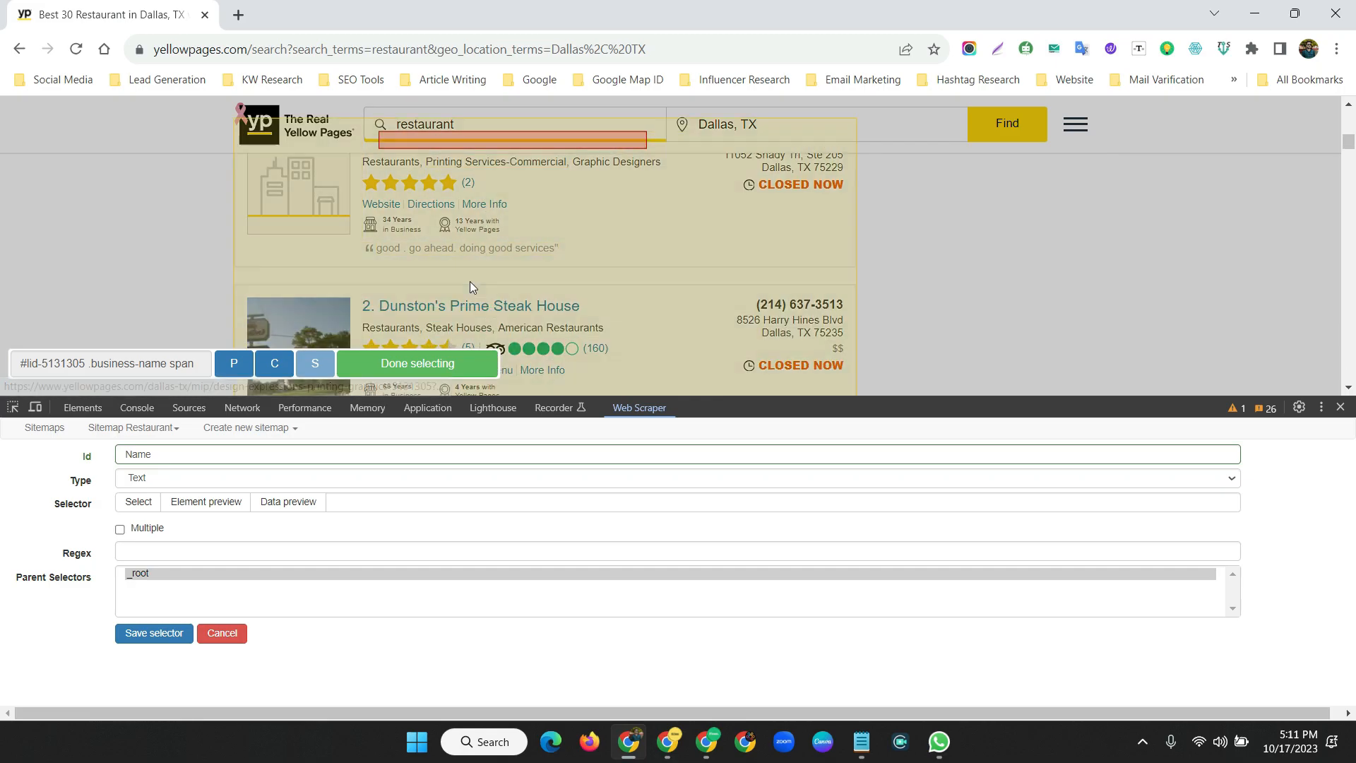
pyautogui.scroll(-3, 480, 303)
pyautogui.click(490, 269)
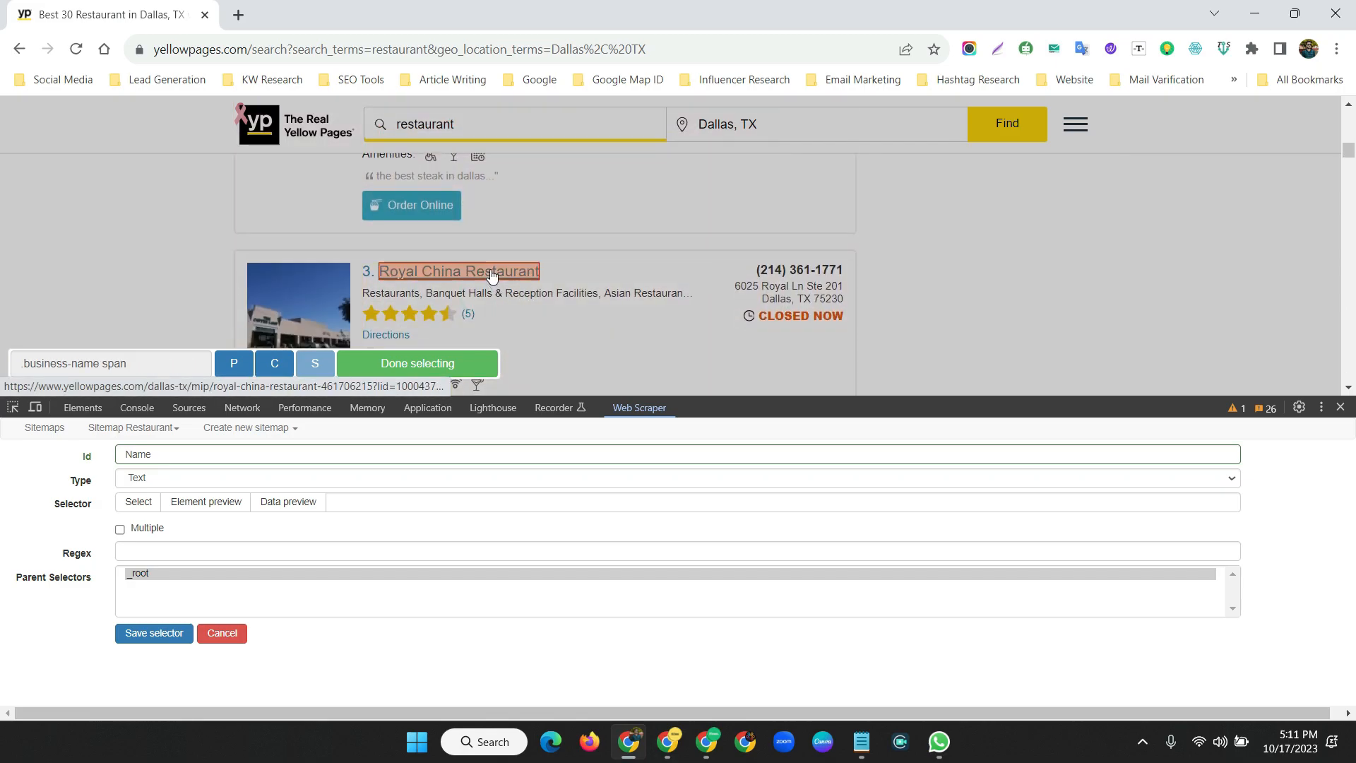
pyautogui.scroll(-3, 540, 303)
pyautogui.click(417, 363)
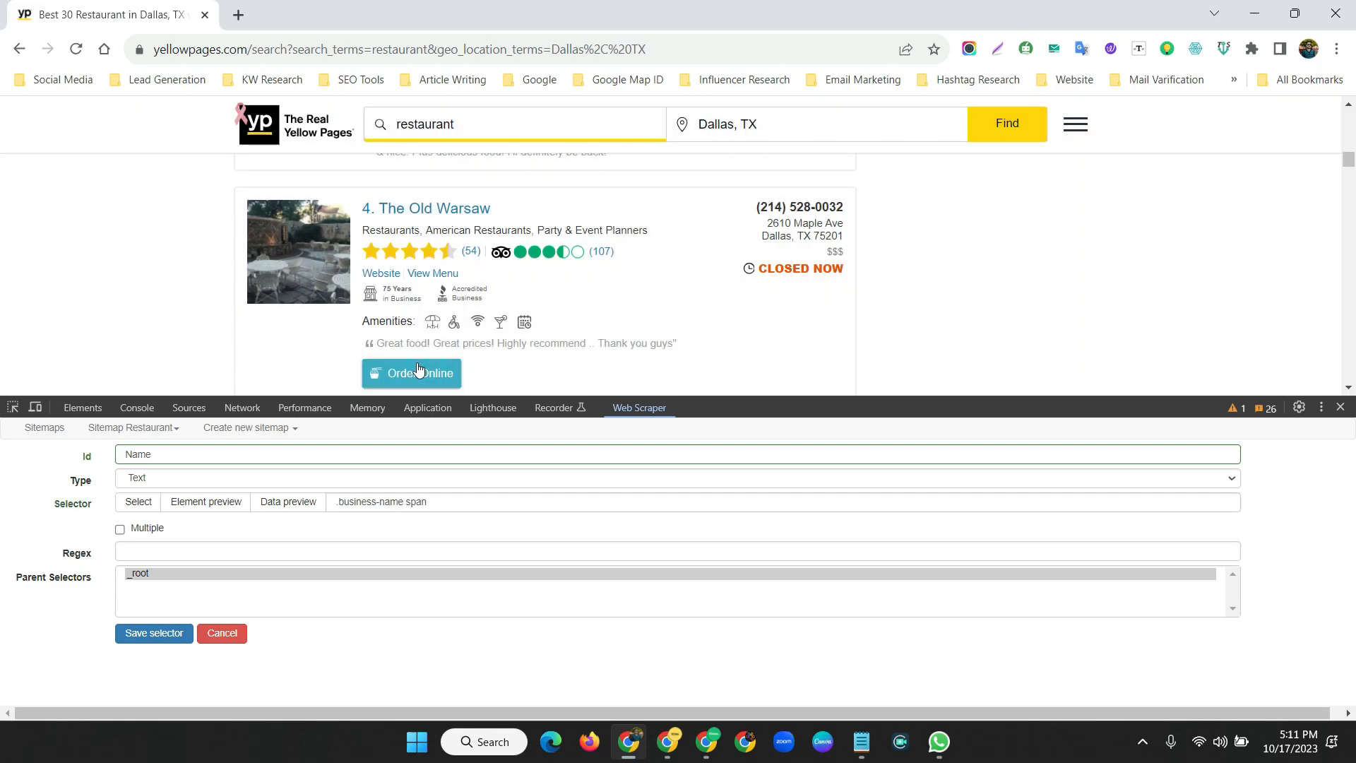
pyautogui.click(120, 529)
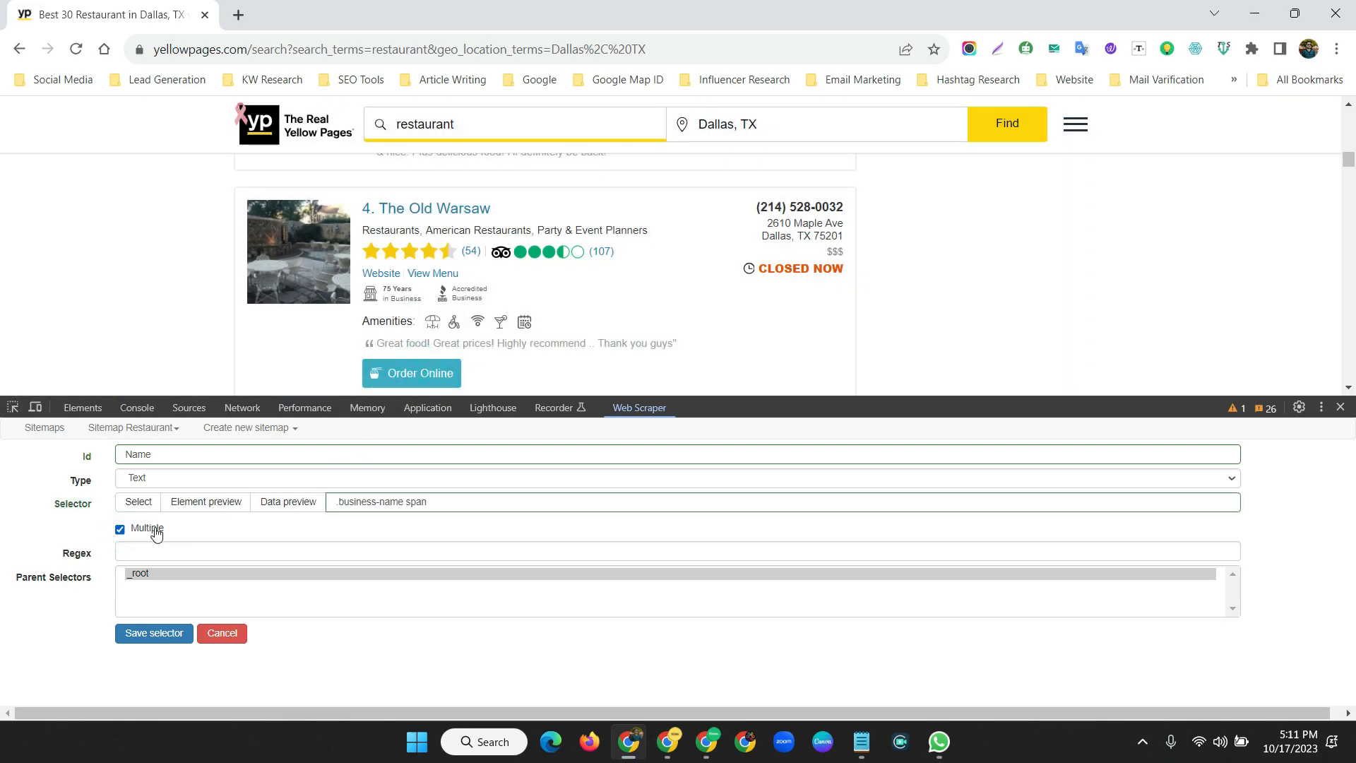
pyautogui.click(149, 635)
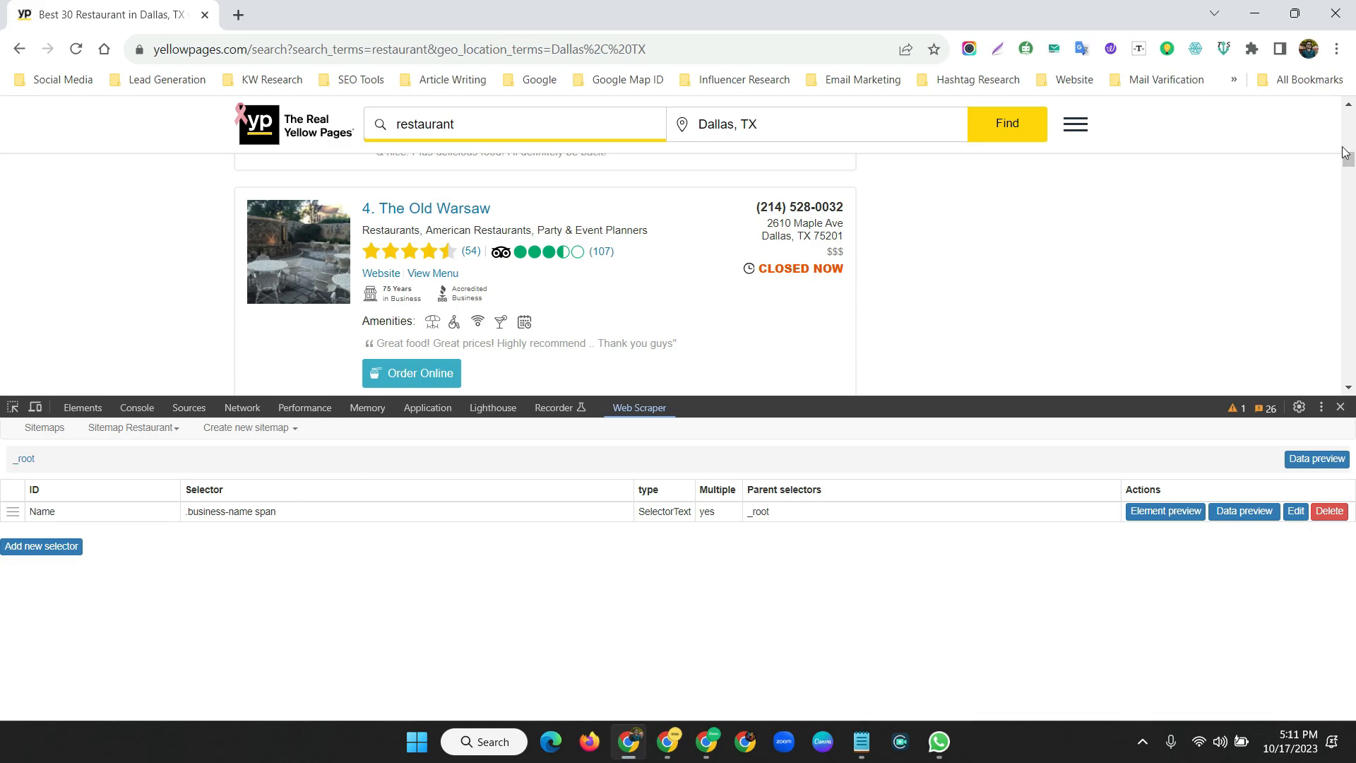
# Add another selector for the results pagination with the id Pages and the type Link.
pyautogui.moveTo(1348, 159); pyautogui.dragTo(1340, 367)
pyautogui.scroll(-3, 1065, 315)
pyautogui.scroll(8, 1066, 315)
pyautogui.scroll(-3, 868, 303)
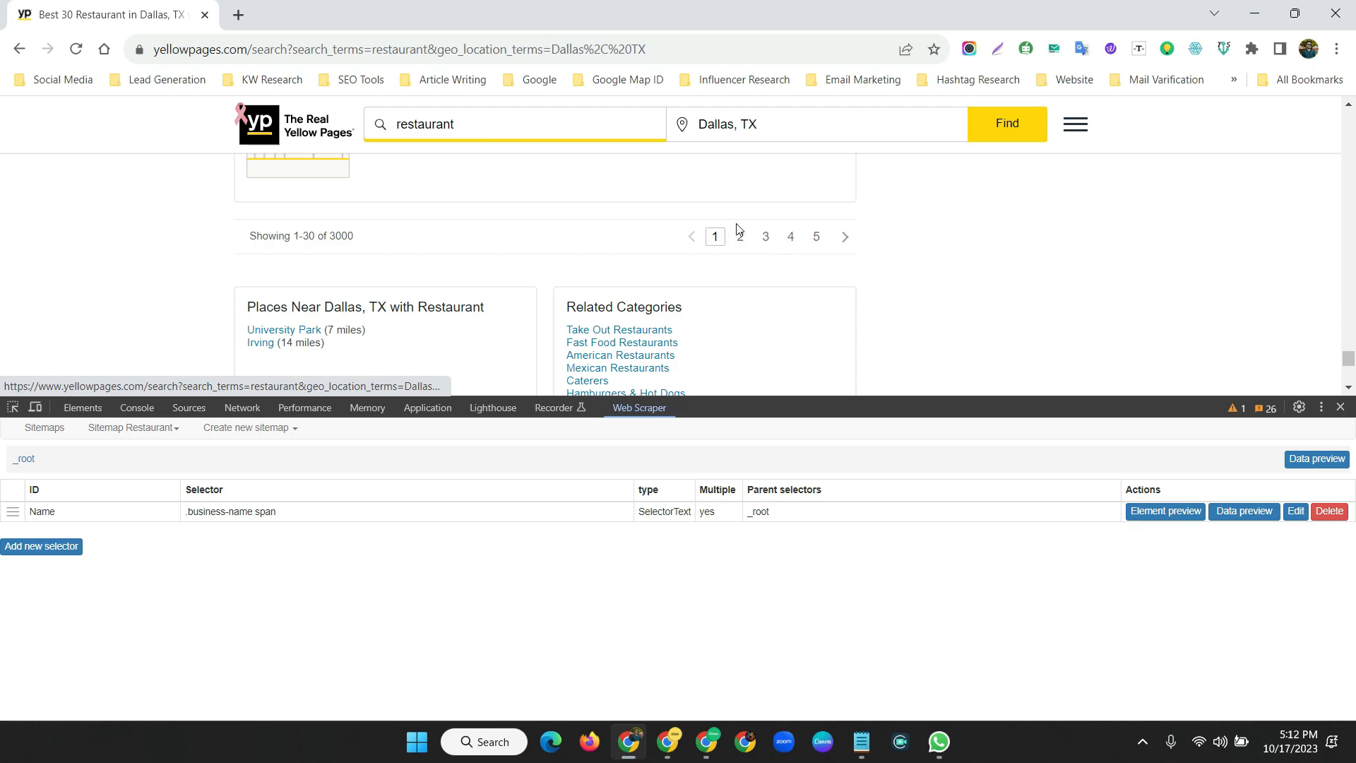
pyautogui.click(44, 547)
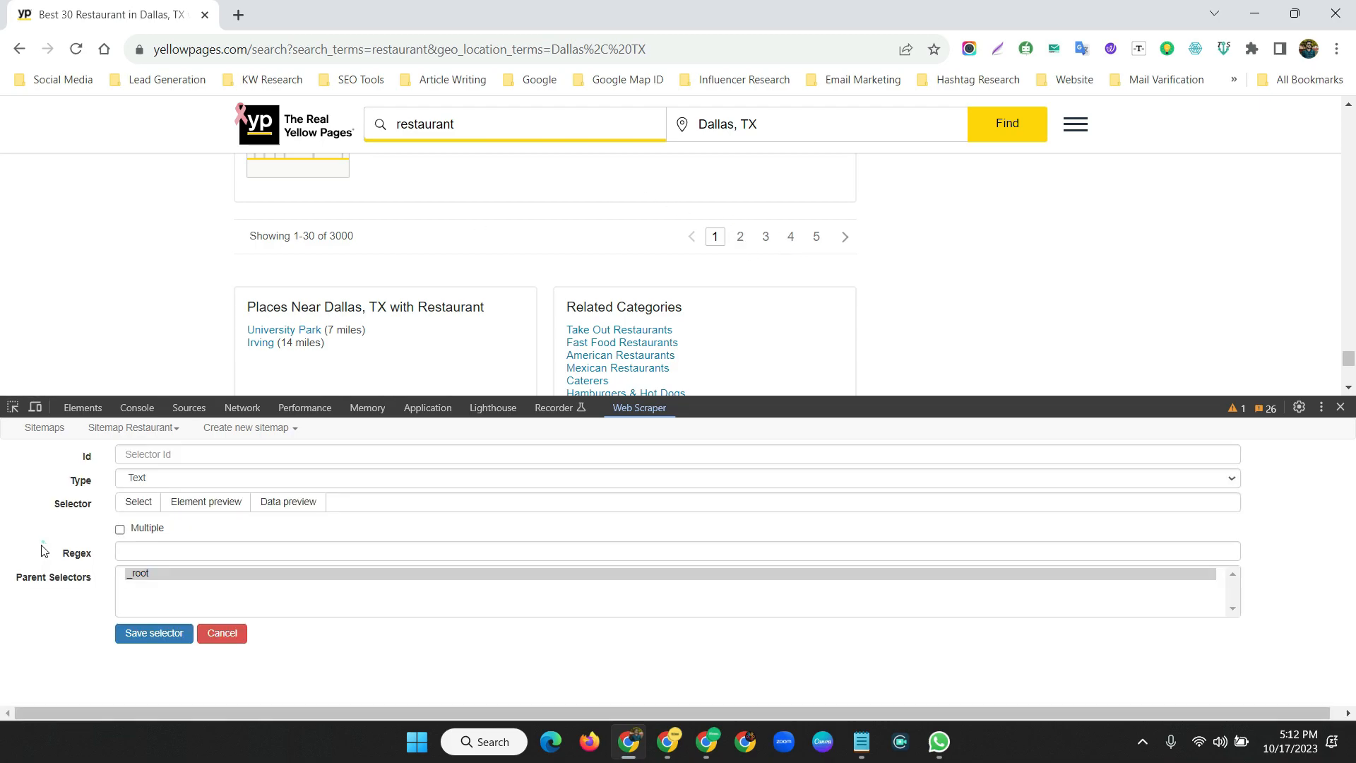
pyautogui.click(148, 454)
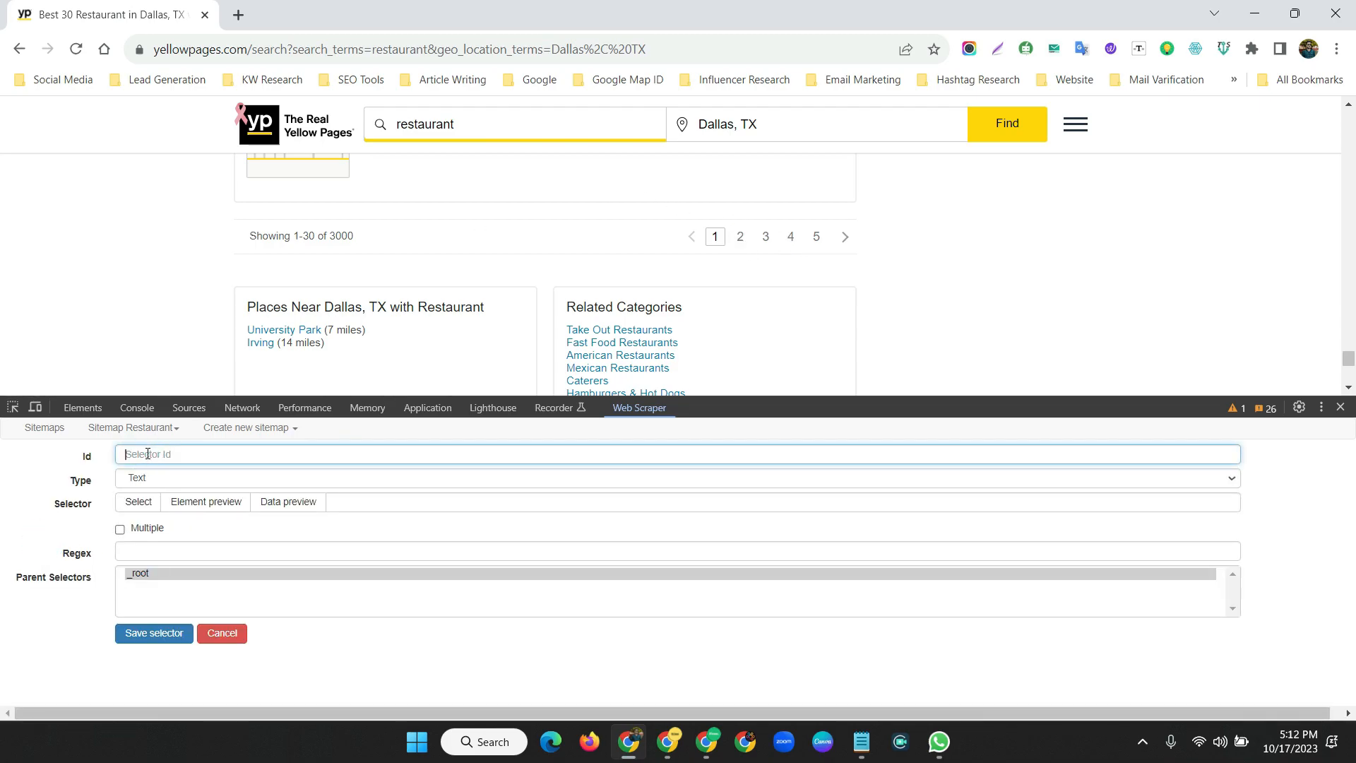
pyautogui.write('Pages')
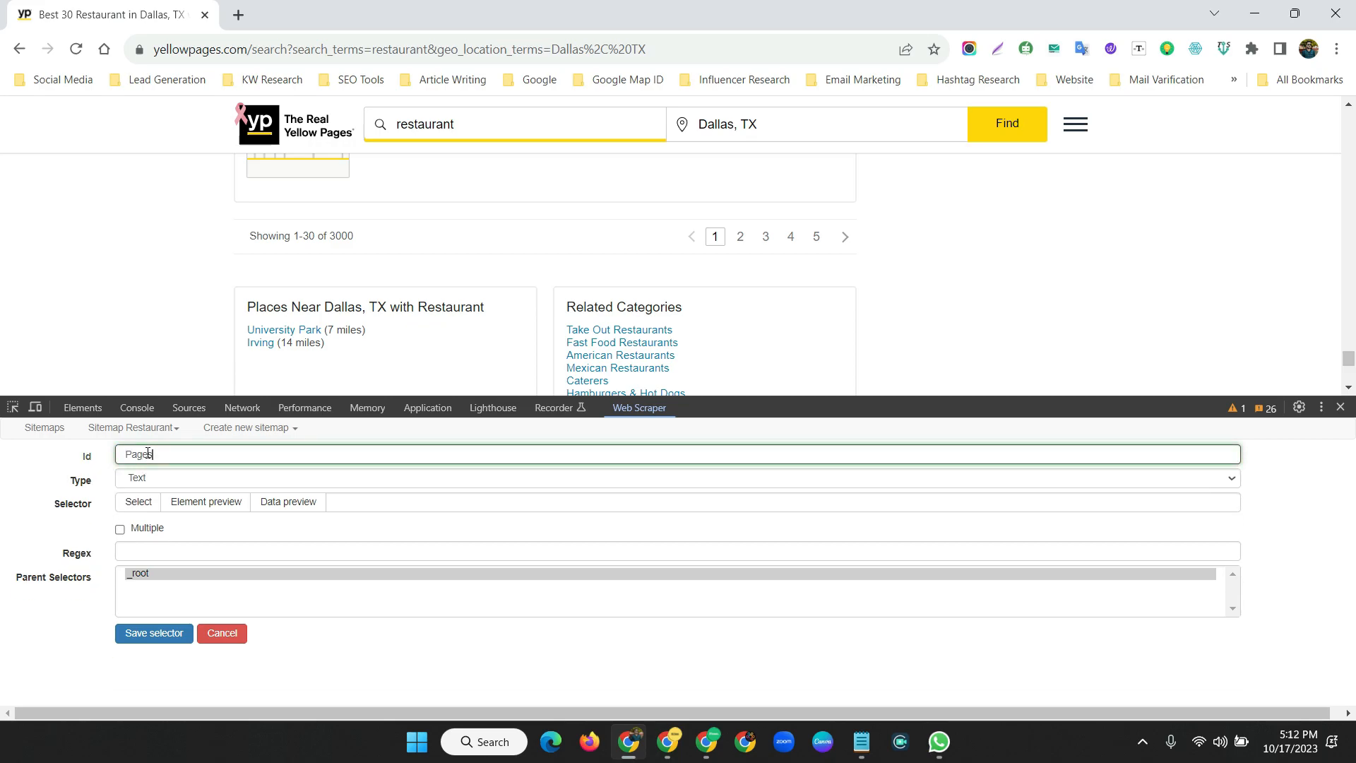
pyautogui.click(151, 479)
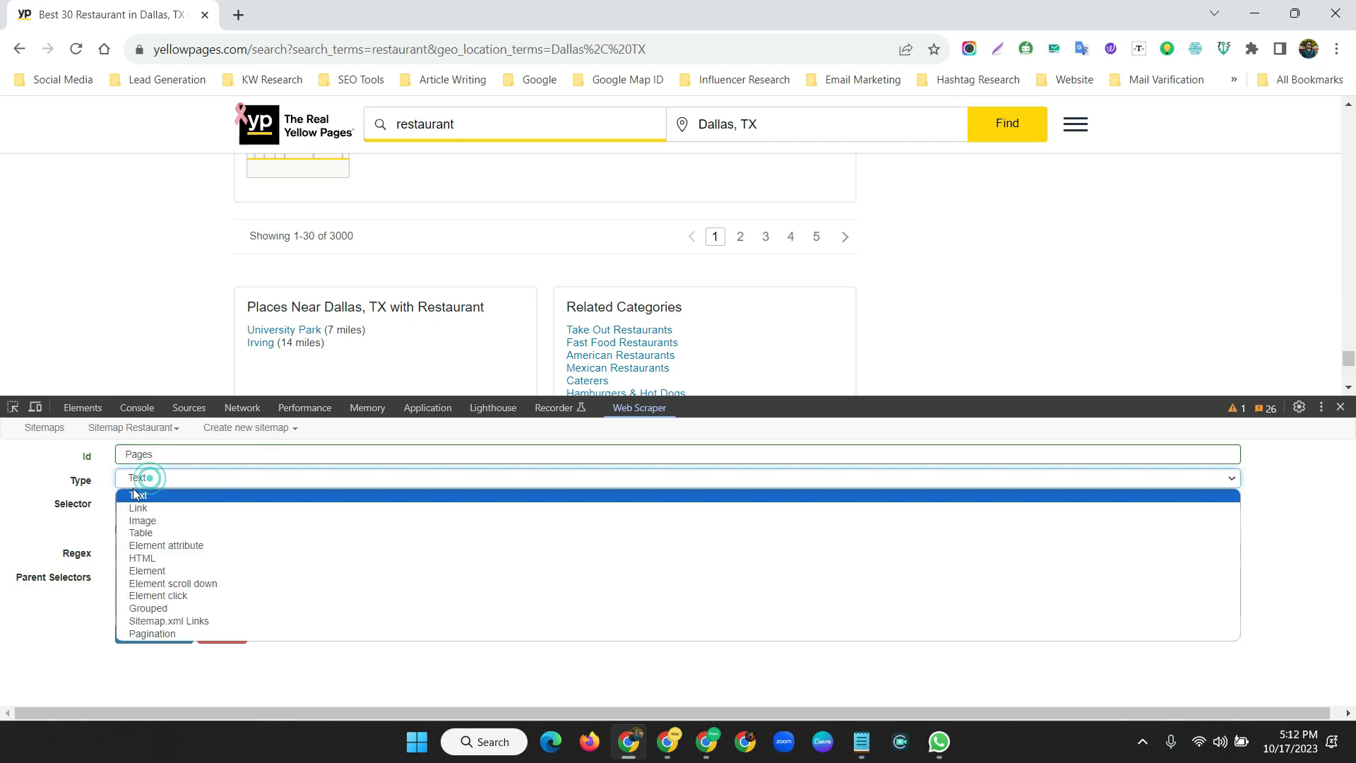
pyautogui.click(137, 506)
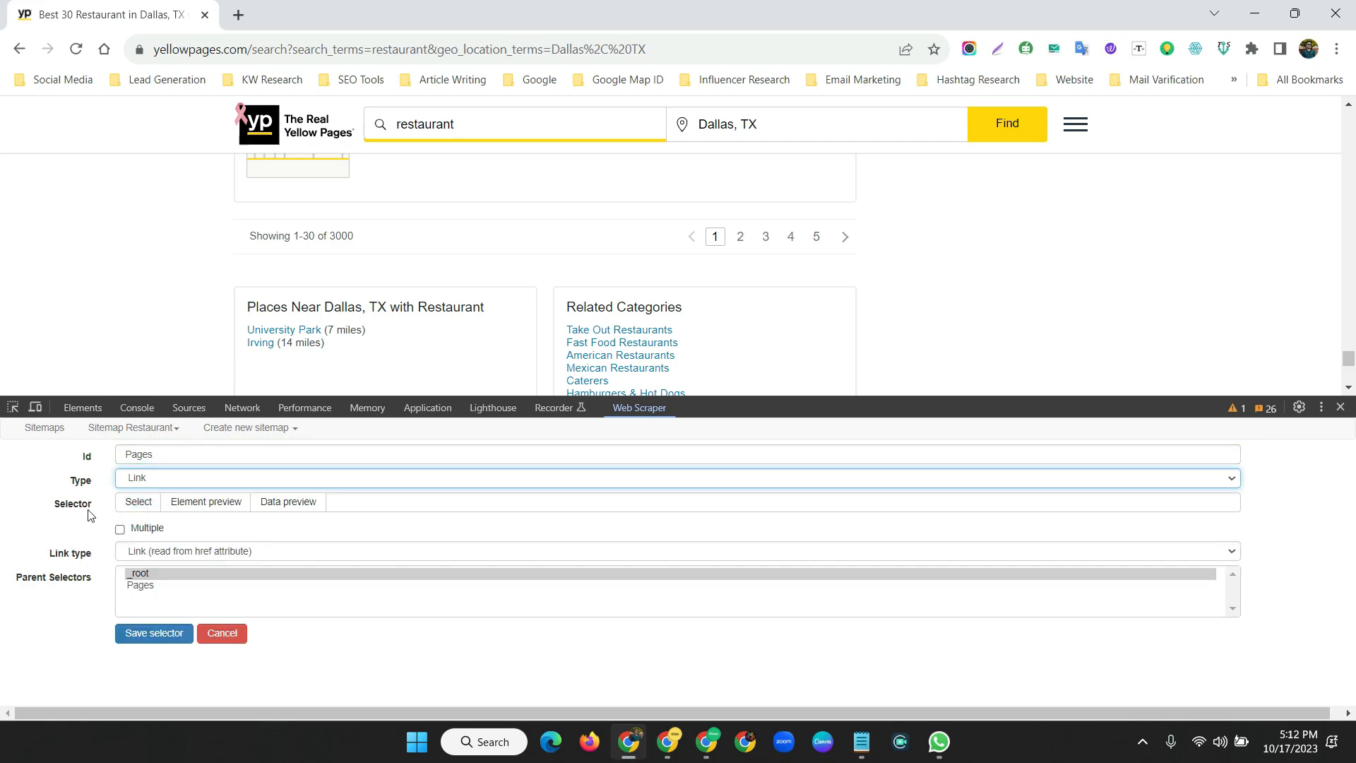
pyautogui.click(137, 502)
pyautogui.click(745, 244)
pyautogui.click(764, 242)
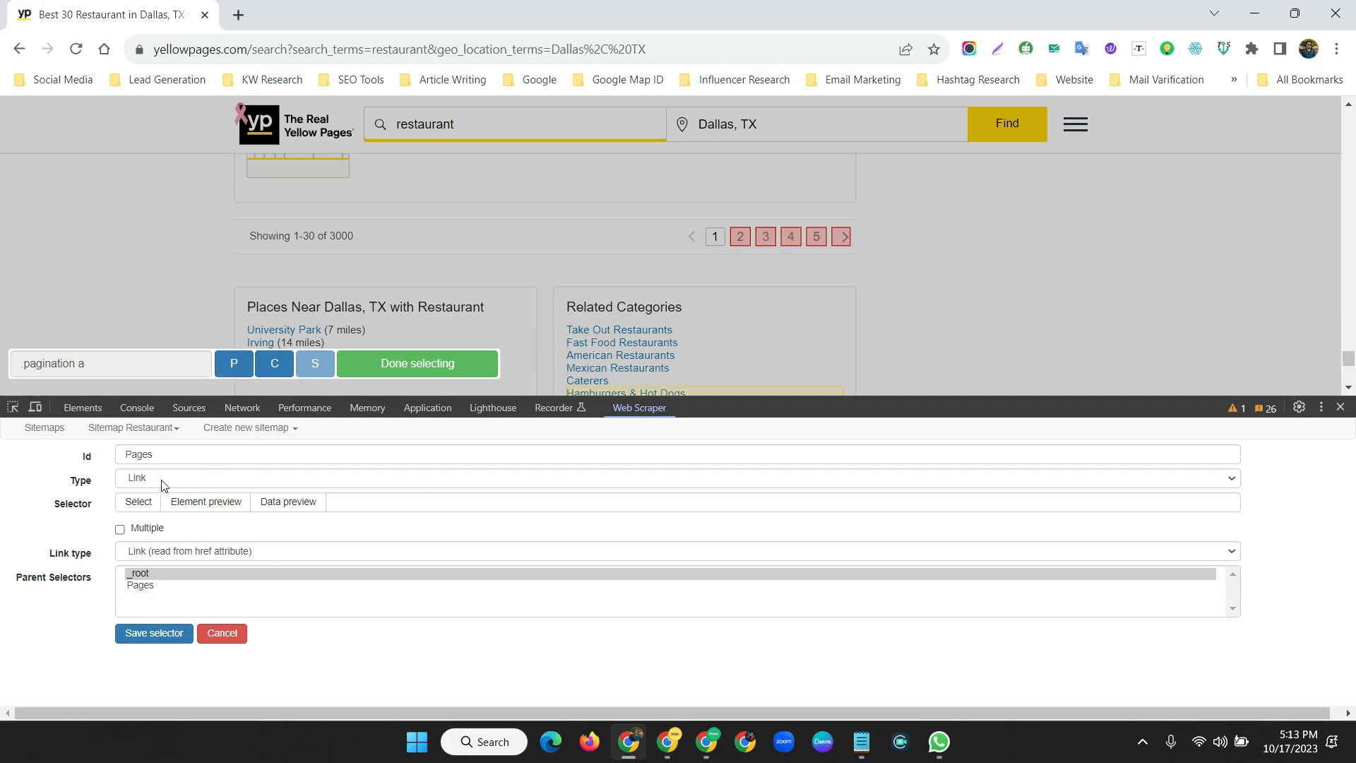
# Pick only the page 2 link in the pagination as the Pages selector's element and save the selector.
pyautogui.click(134, 508)
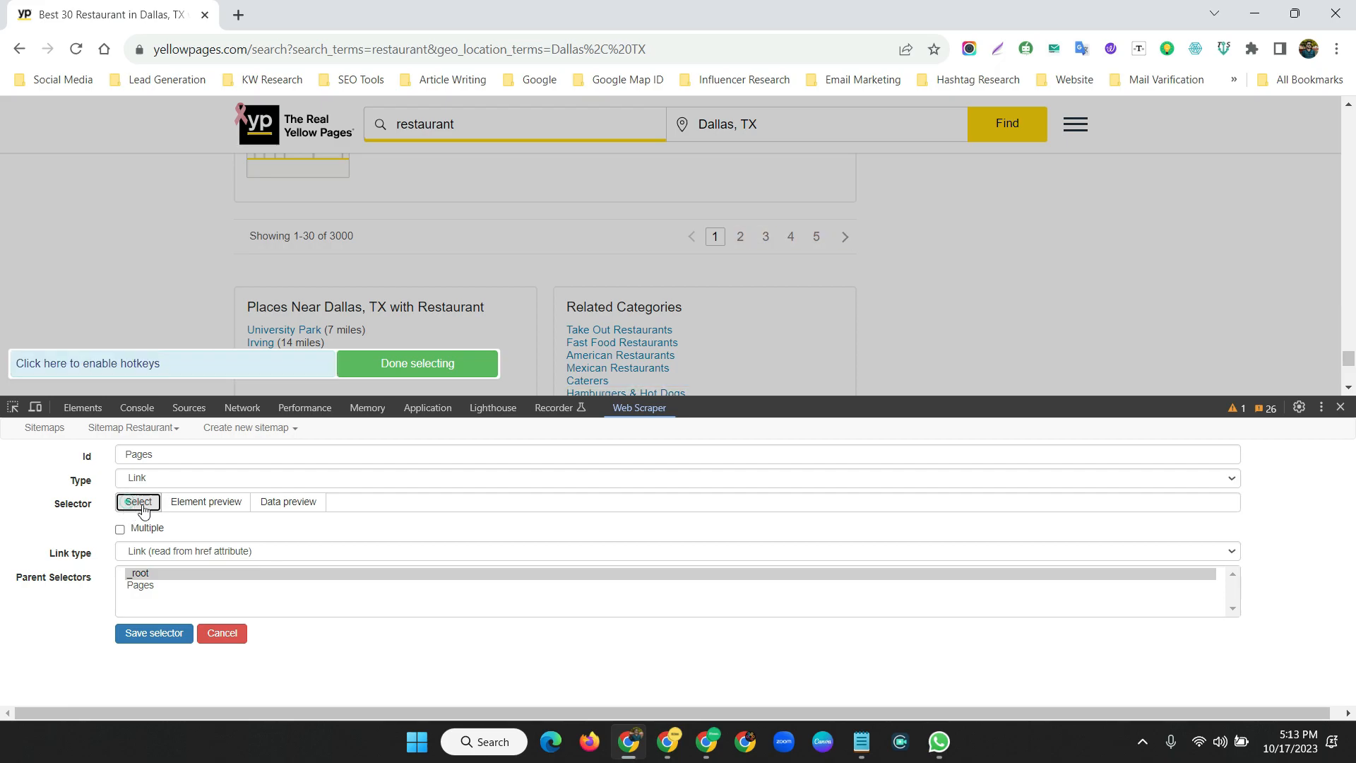
pyautogui.click(743, 240)
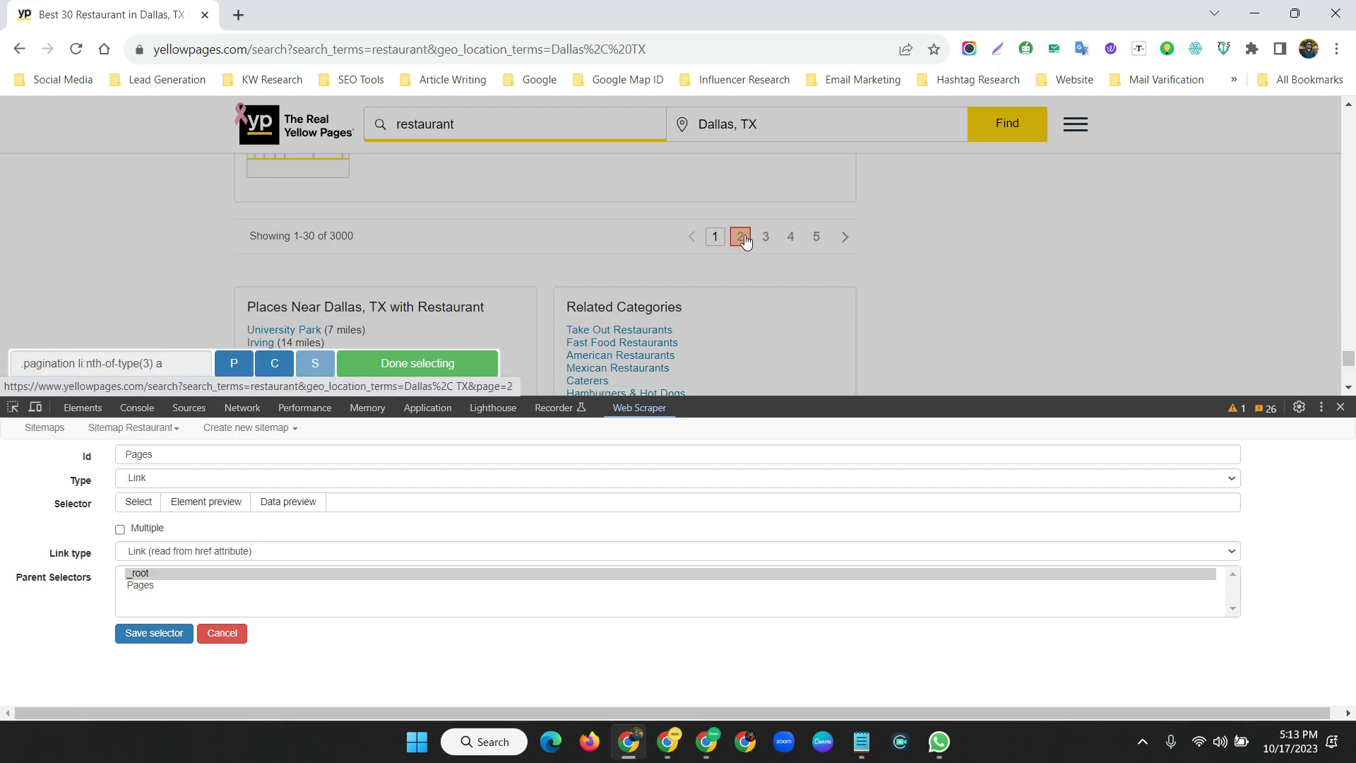
pyautogui.click(393, 364)
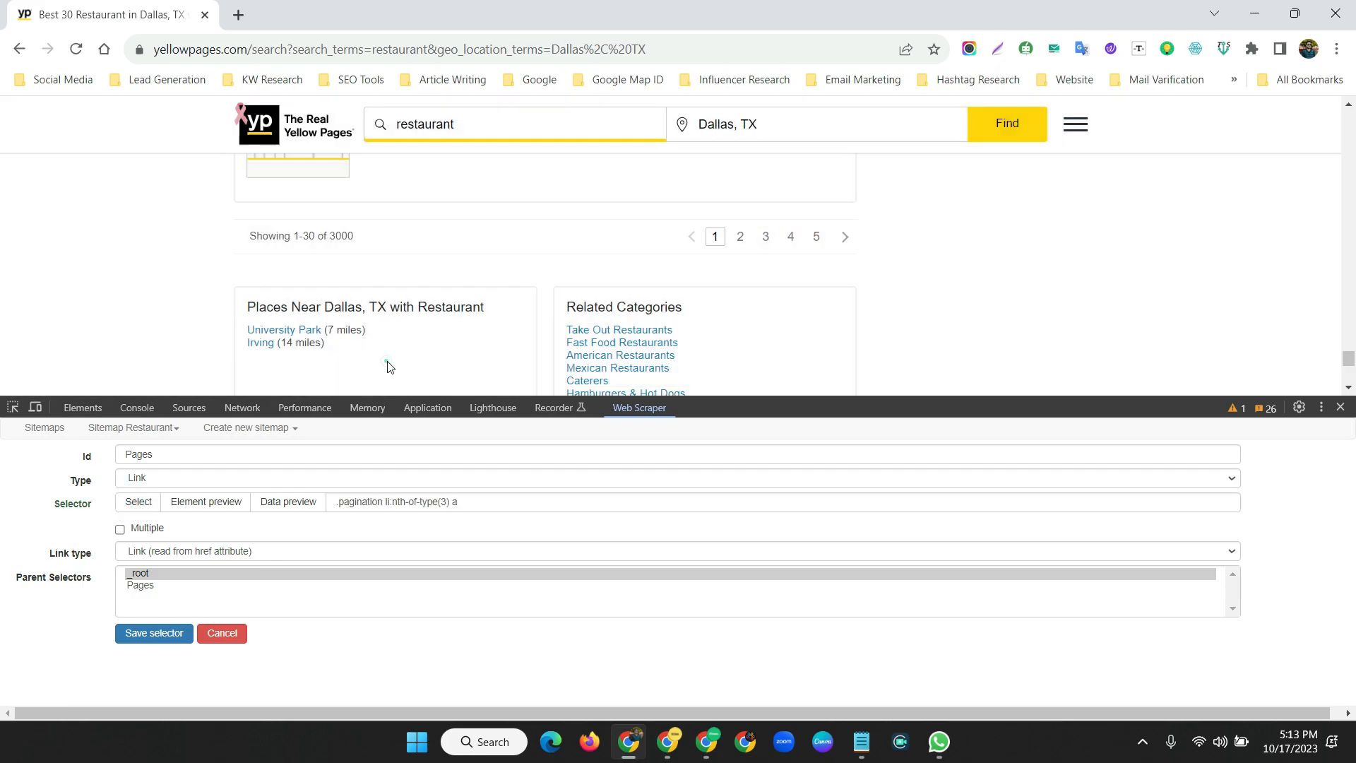
pyautogui.click(144, 639)
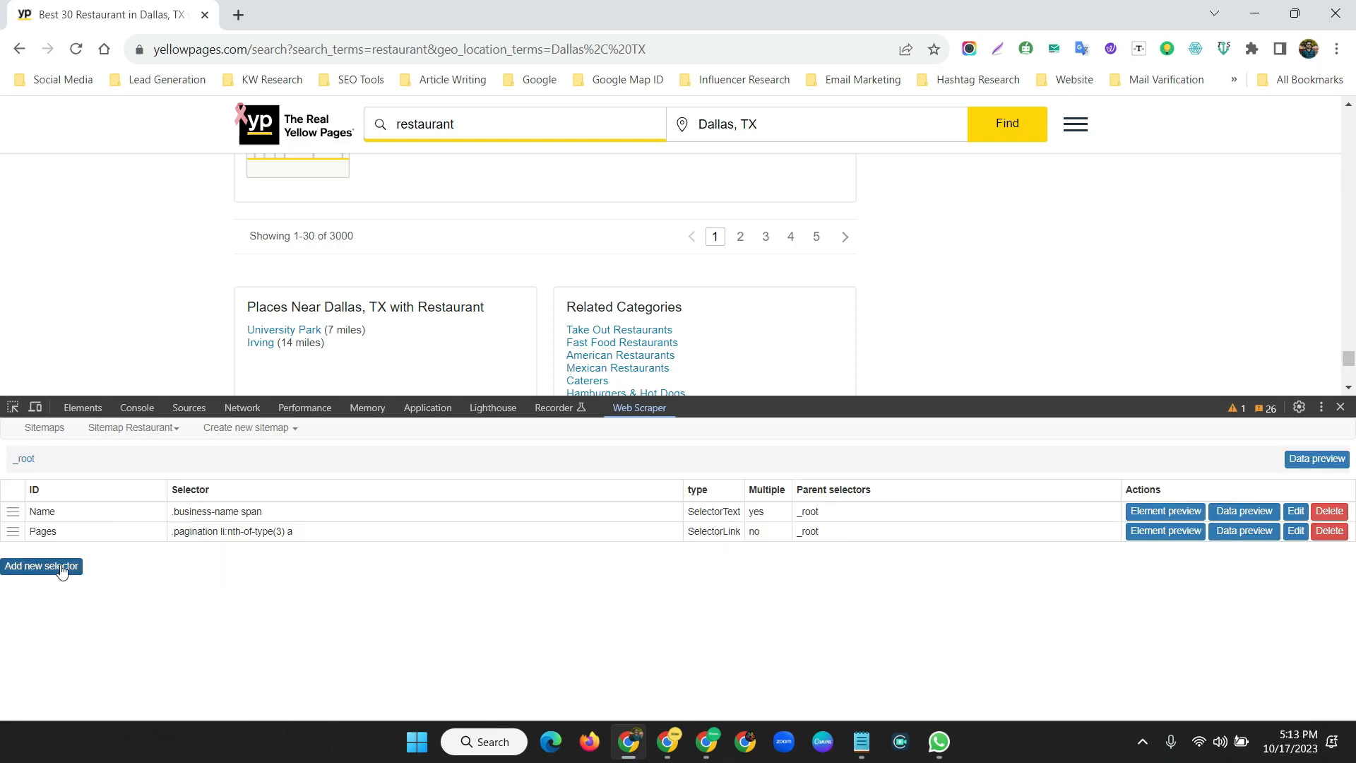
# Add a further selector with the id Pages3 and the type Link.
pyautogui.click(62, 567)
pyautogui.click(170, 454)
pyautogui.write('Pages')
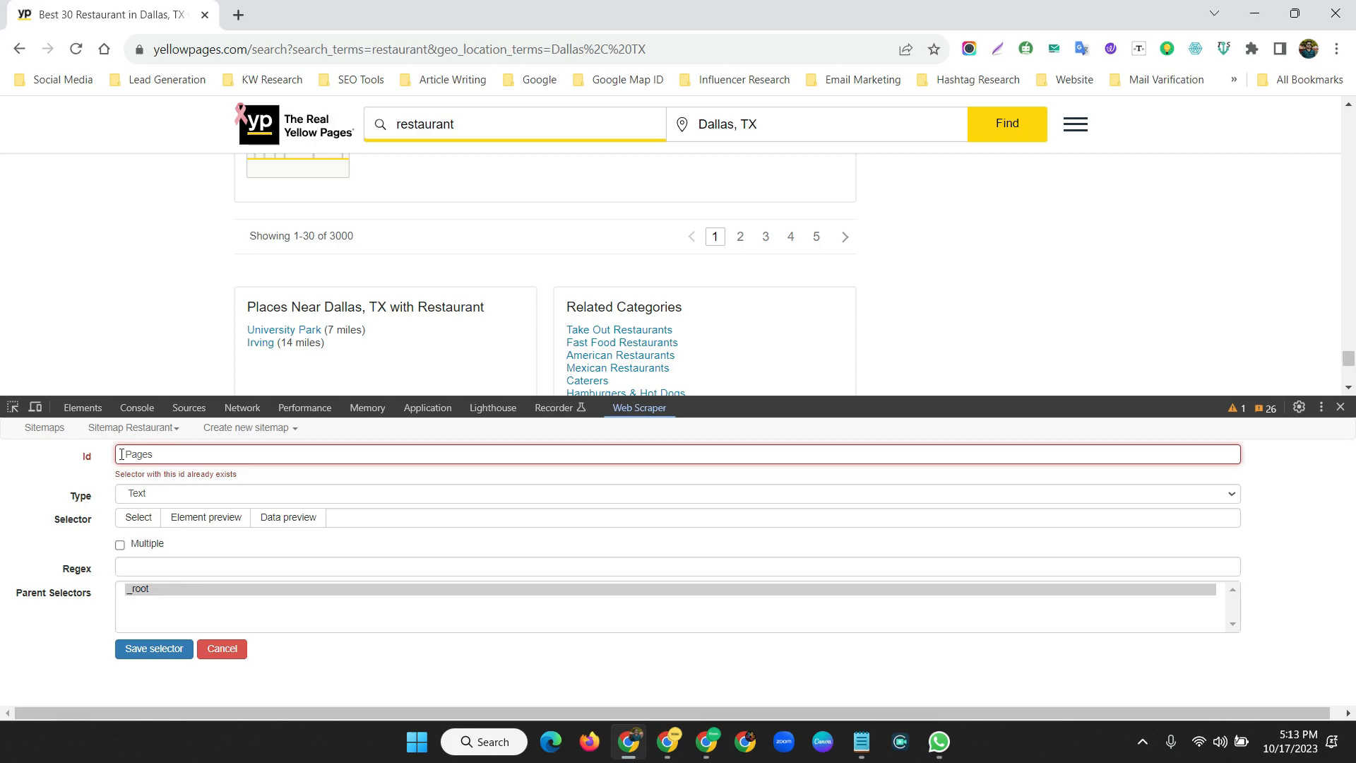
pyautogui.write('3')
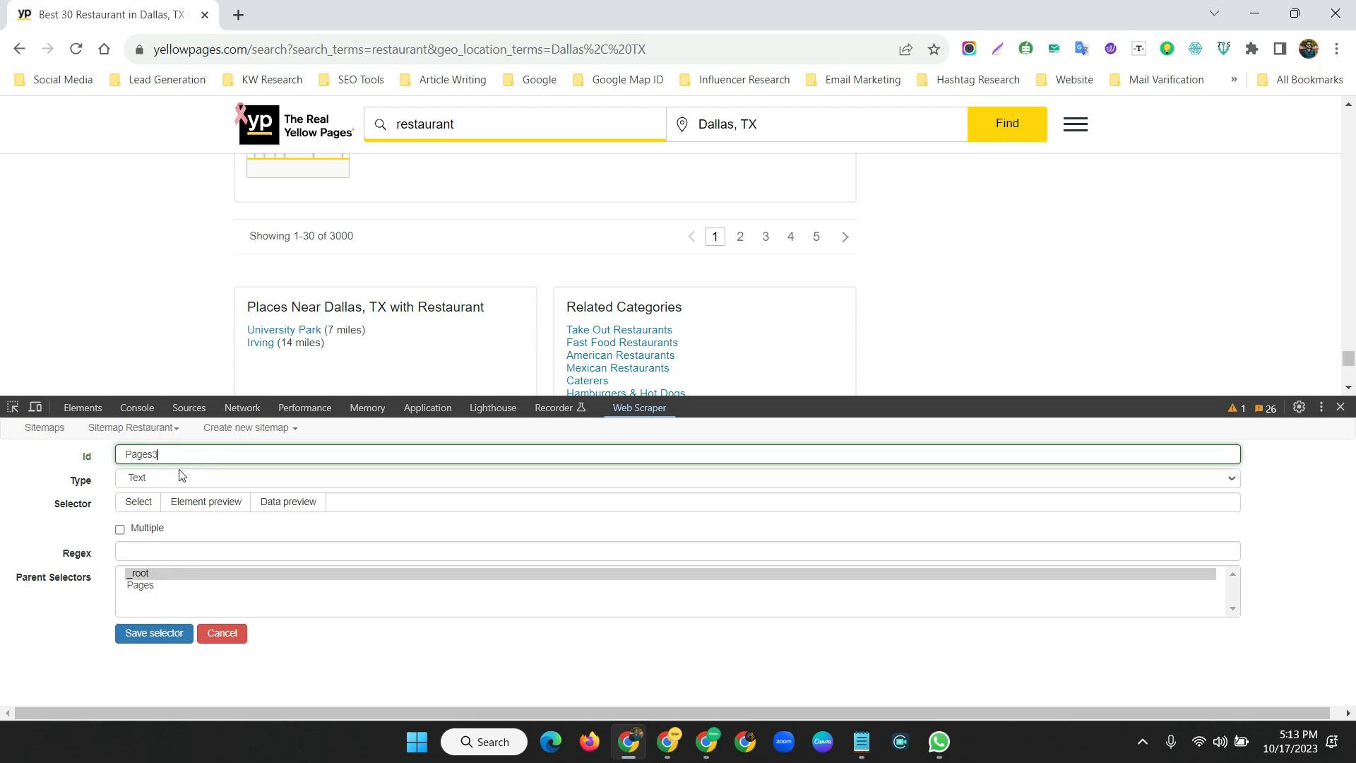
pyautogui.click(136, 480)
pyautogui.click(141, 507)
# Pick the page 3 link in the pagination as the Pages3 selector's element and save the selector.
pyautogui.click(141, 507)
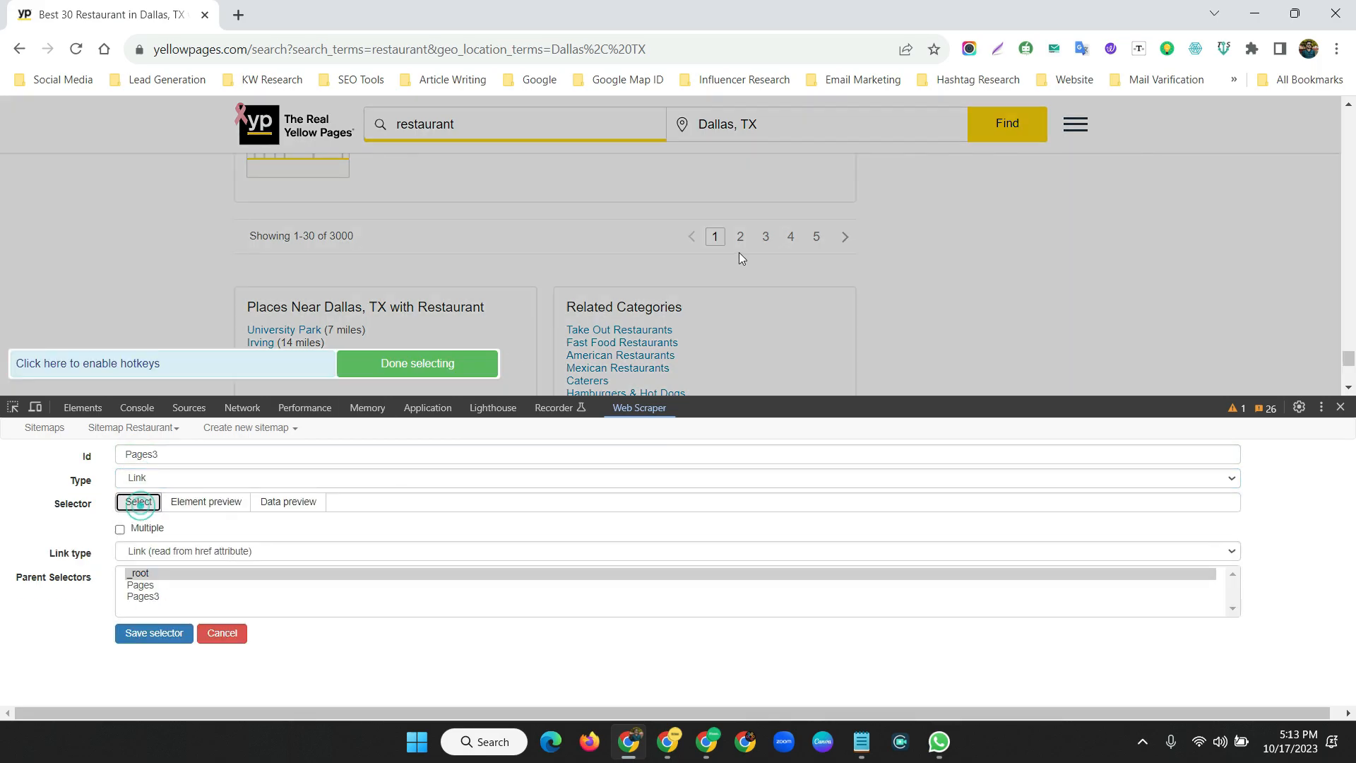
pyautogui.click(766, 237)
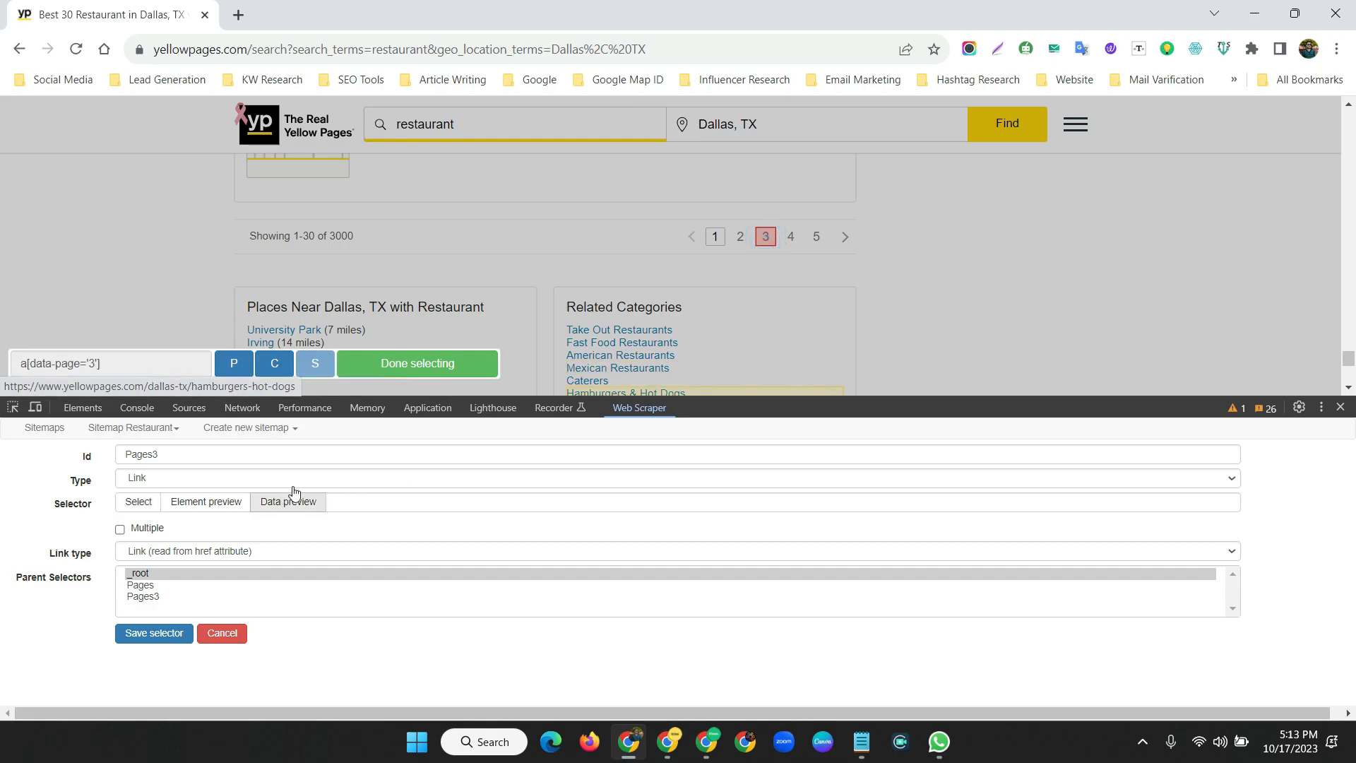
pyautogui.click(393, 364)
pyautogui.click(162, 629)
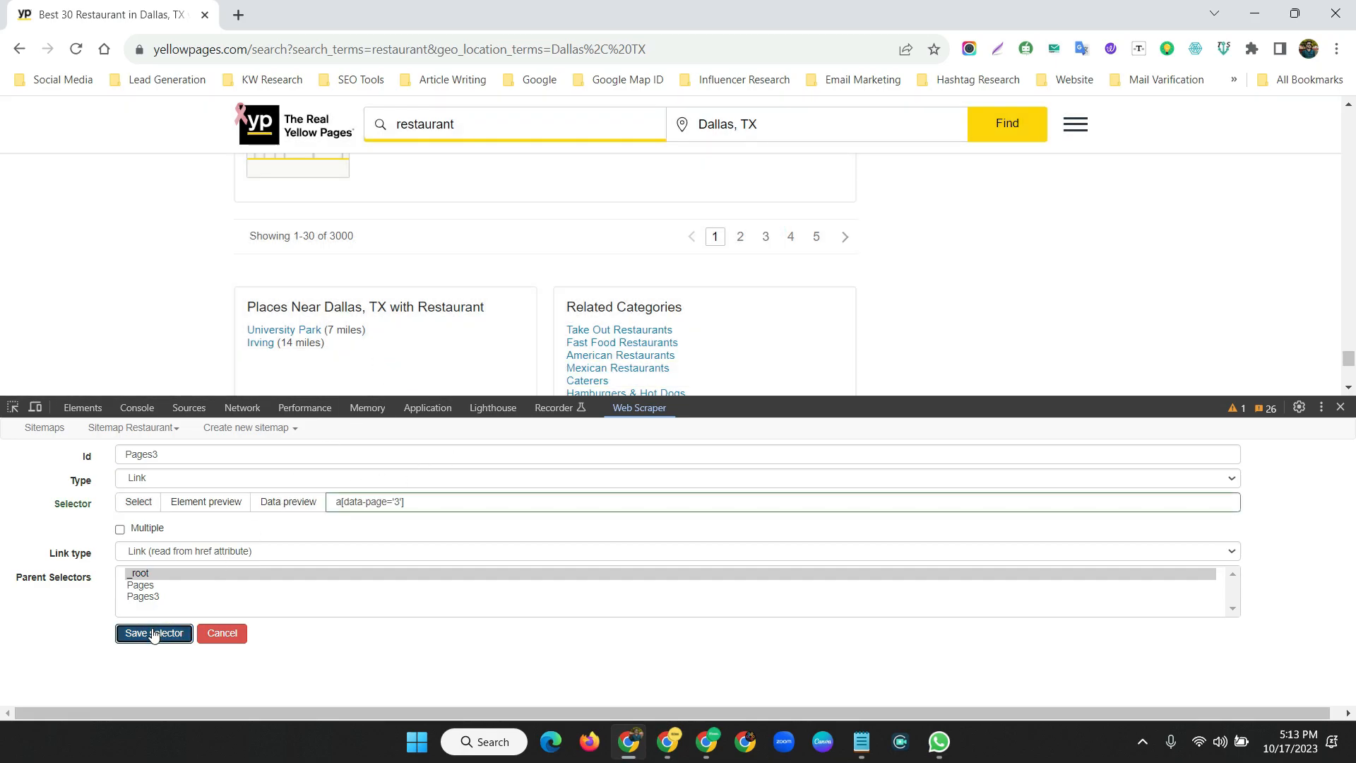
# Add another selector with the id Page 4 and the type Link.
pyautogui.click(65, 588)
pyautogui.click(155, 456)
pyautogui.write('Pages4')
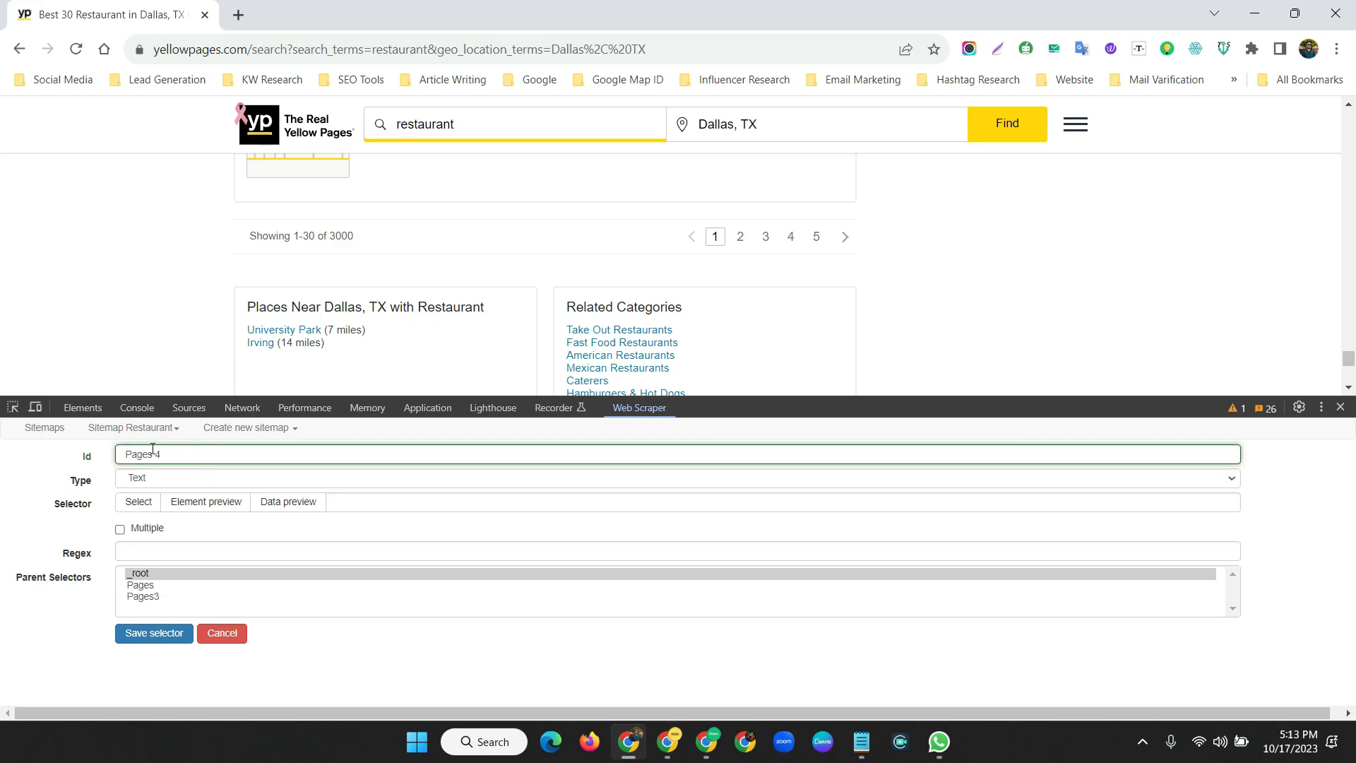
pyautogui.click(152, 454)
pyautogui.press('BackSpace')
pyautogui.click(150, 478)
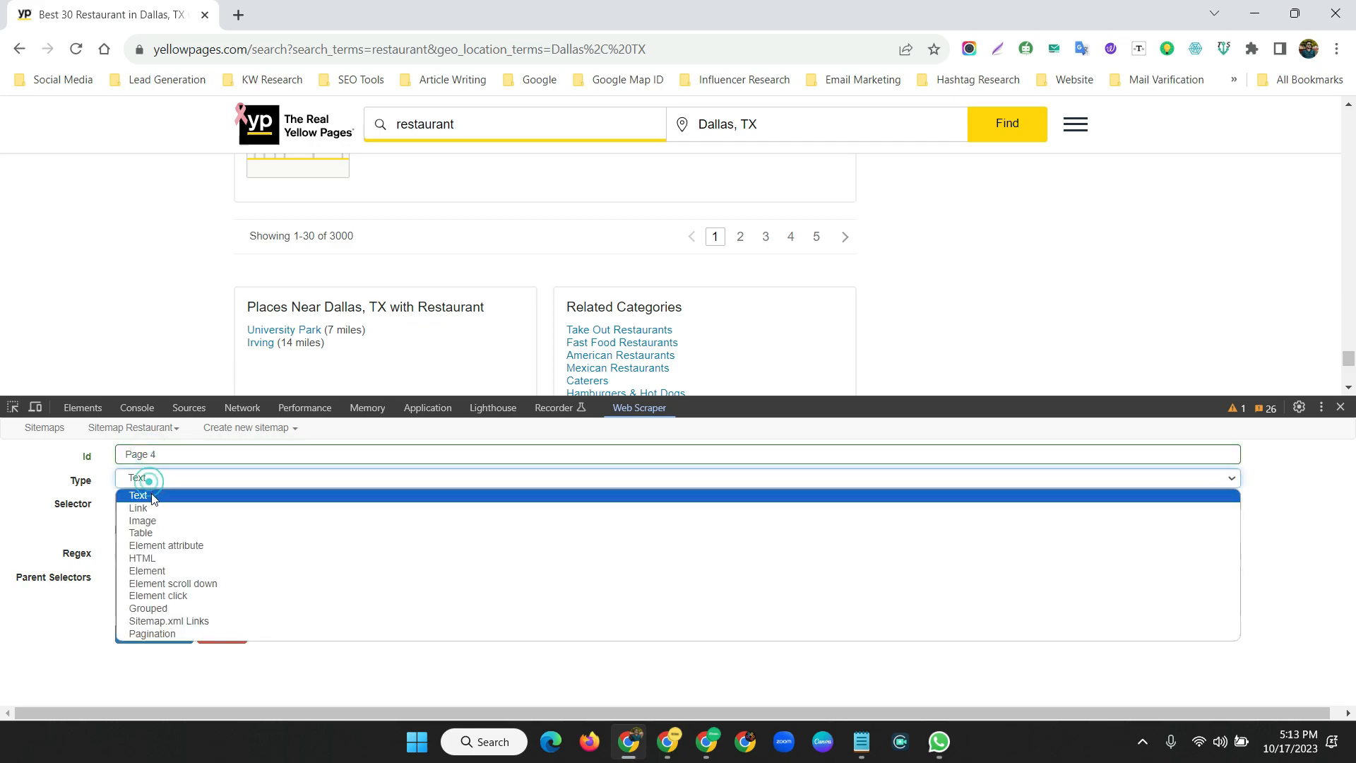
pyautogui.click(141, 508)
# Pick the page 4 link in the pagination as the Page 4 selector's element and save the selector.
pyautogui.click(138, 501)
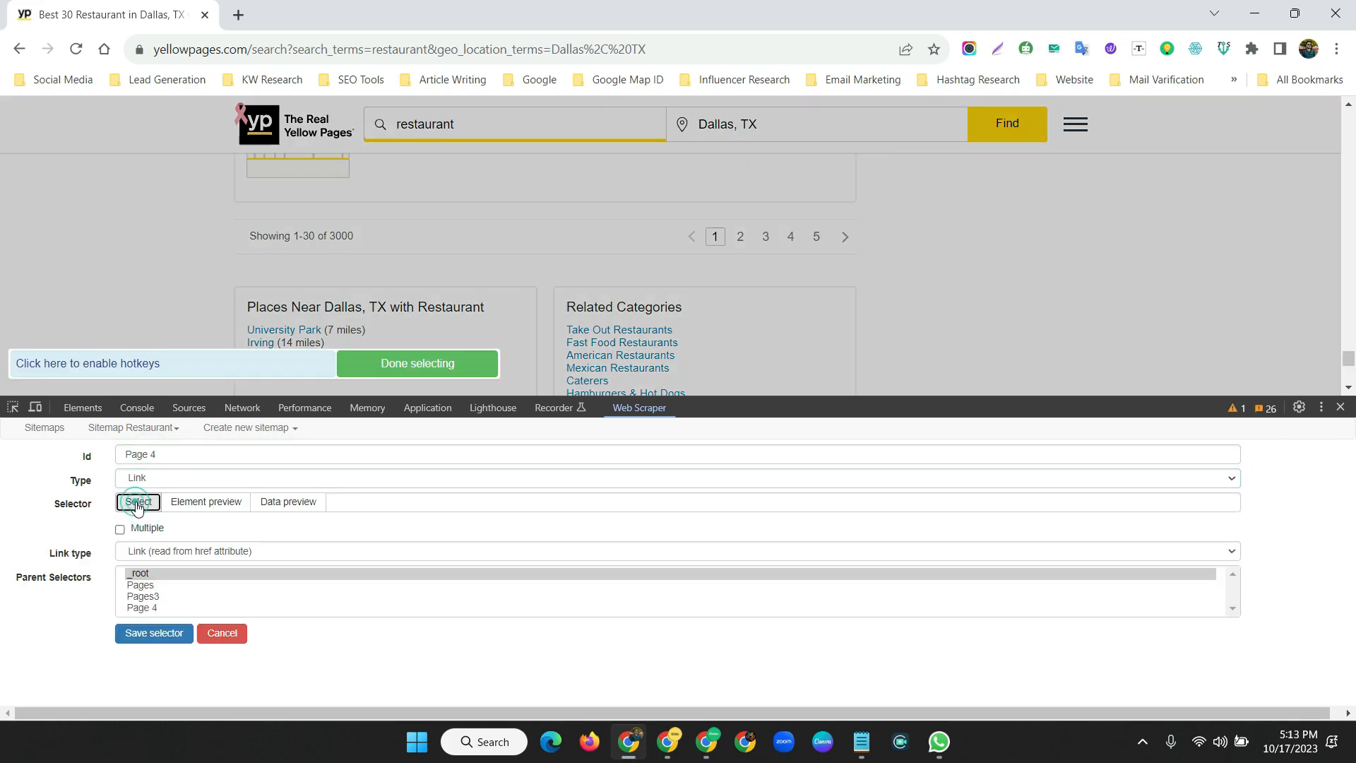
pyautogui.click(791, 236)
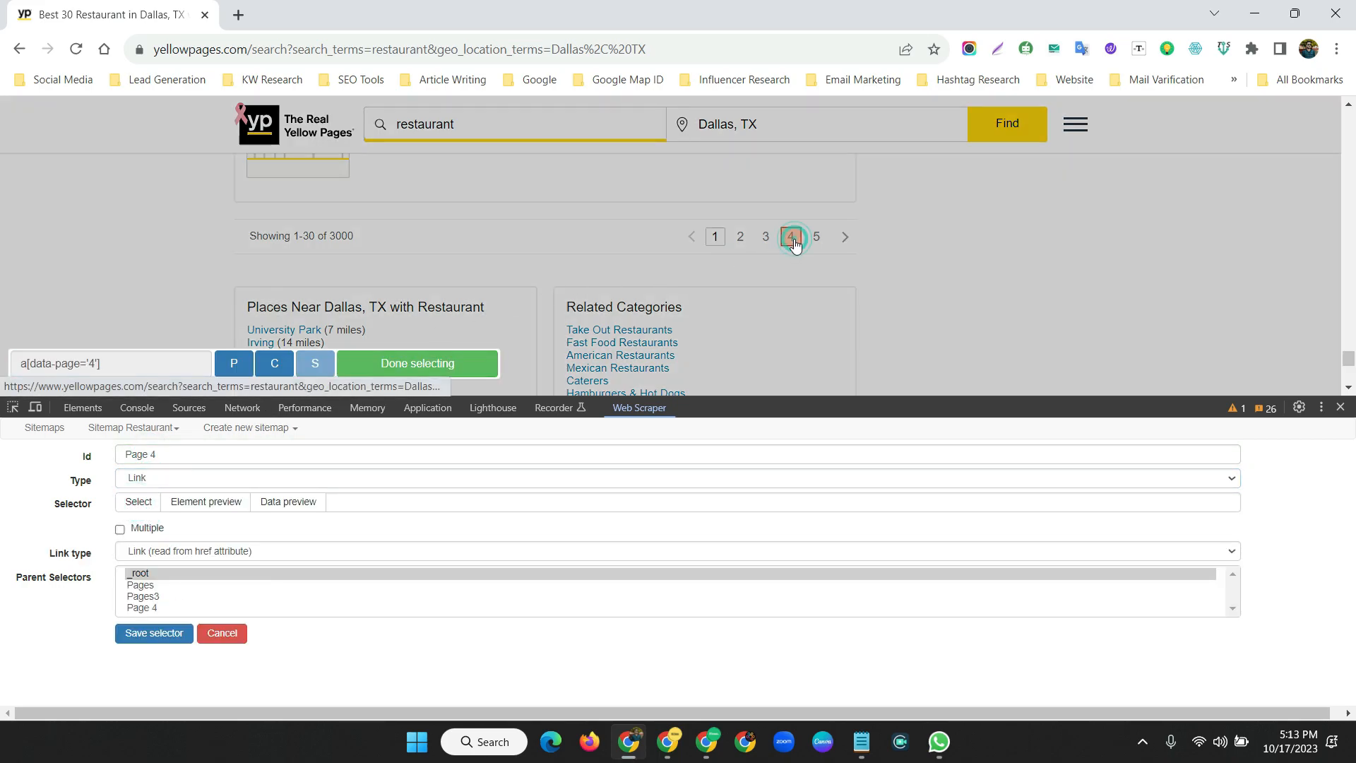
pyautogui.click(403, 365)
pyautogui.click(150, 633)
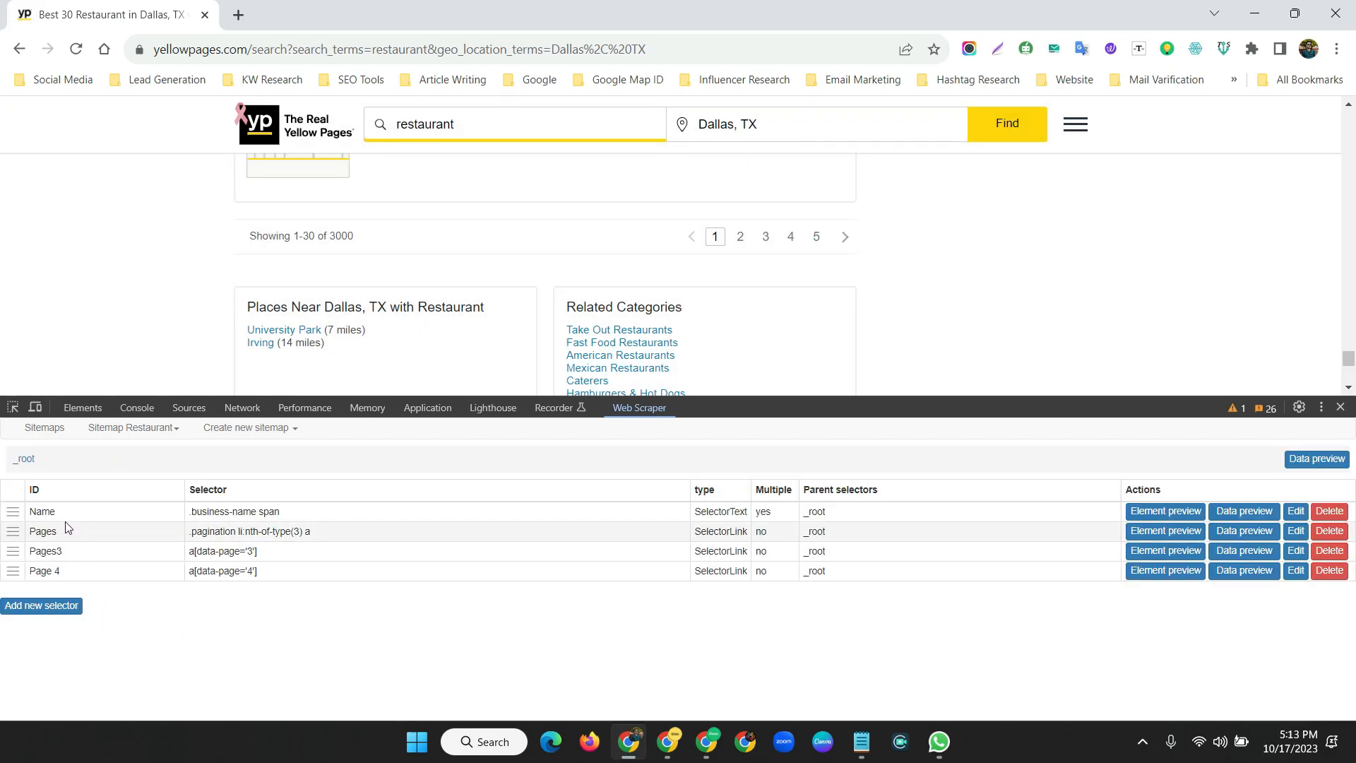
# Change the Pages selector's id to Pages 2 and save it.
pyautogui.click(1295, 531)
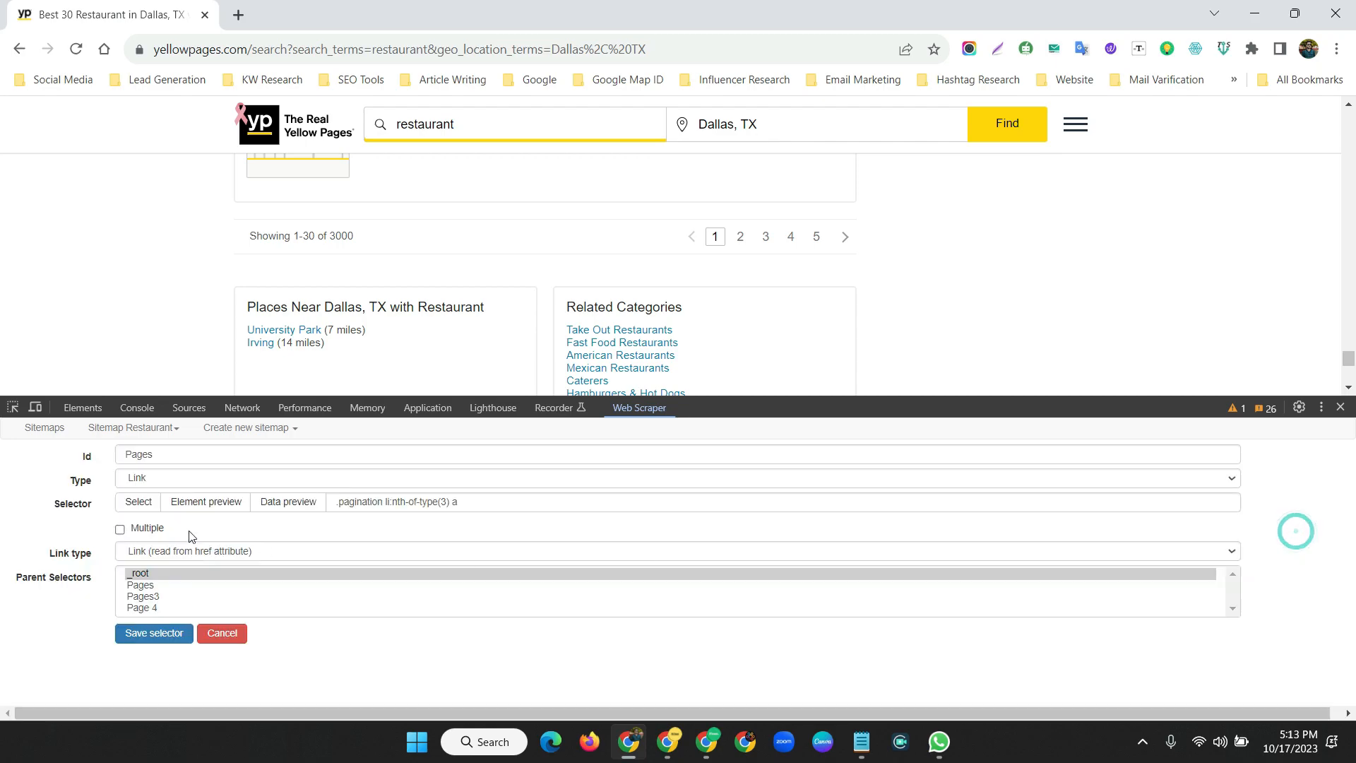
pyautogui.click(169, 454)
pyautogui.write('2')
pyautogui.click(165, 639)
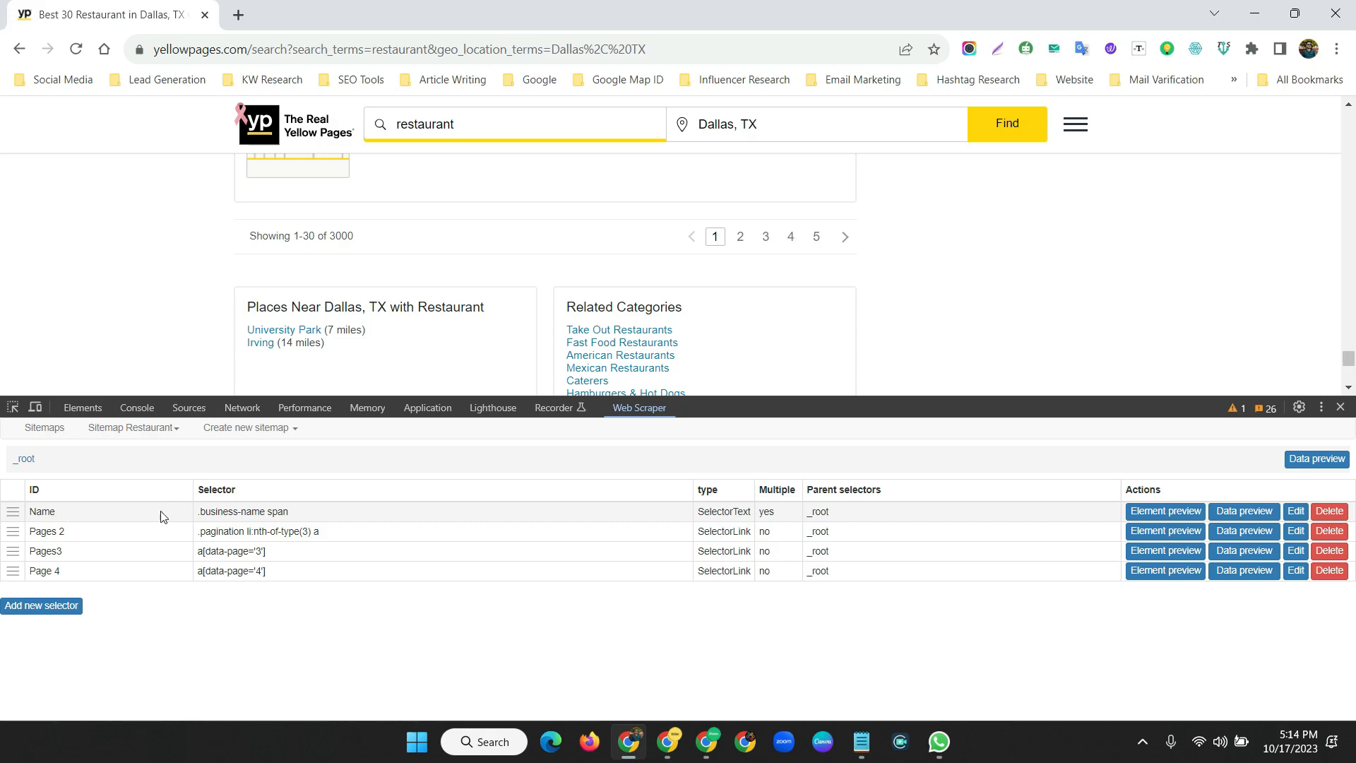
# Set the Name selector's parent selectors to _root, Pages 2, Pages3 and Page 4, and save it.
pyautogui.click(1295, 512)
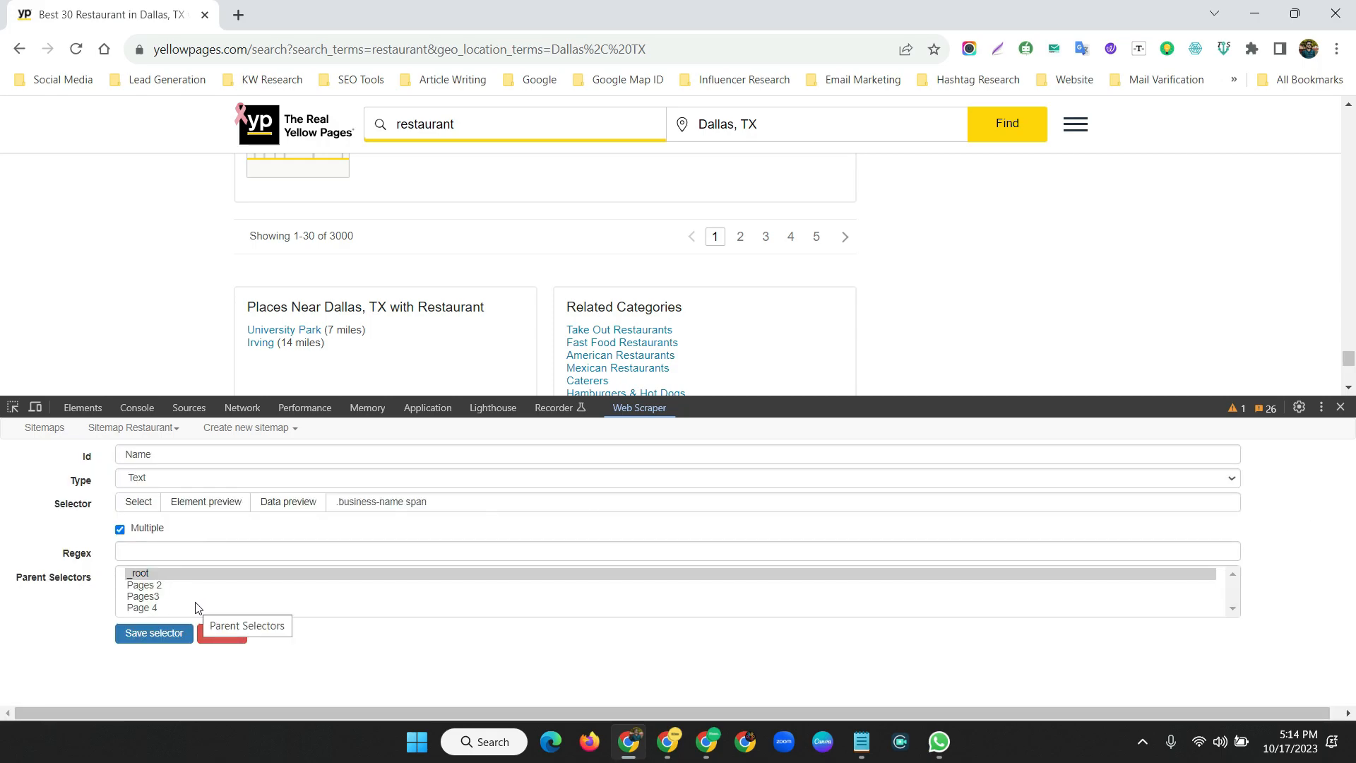
pyautogui.moveTo(151, 574); pyautogui.dragTo(150, 612)
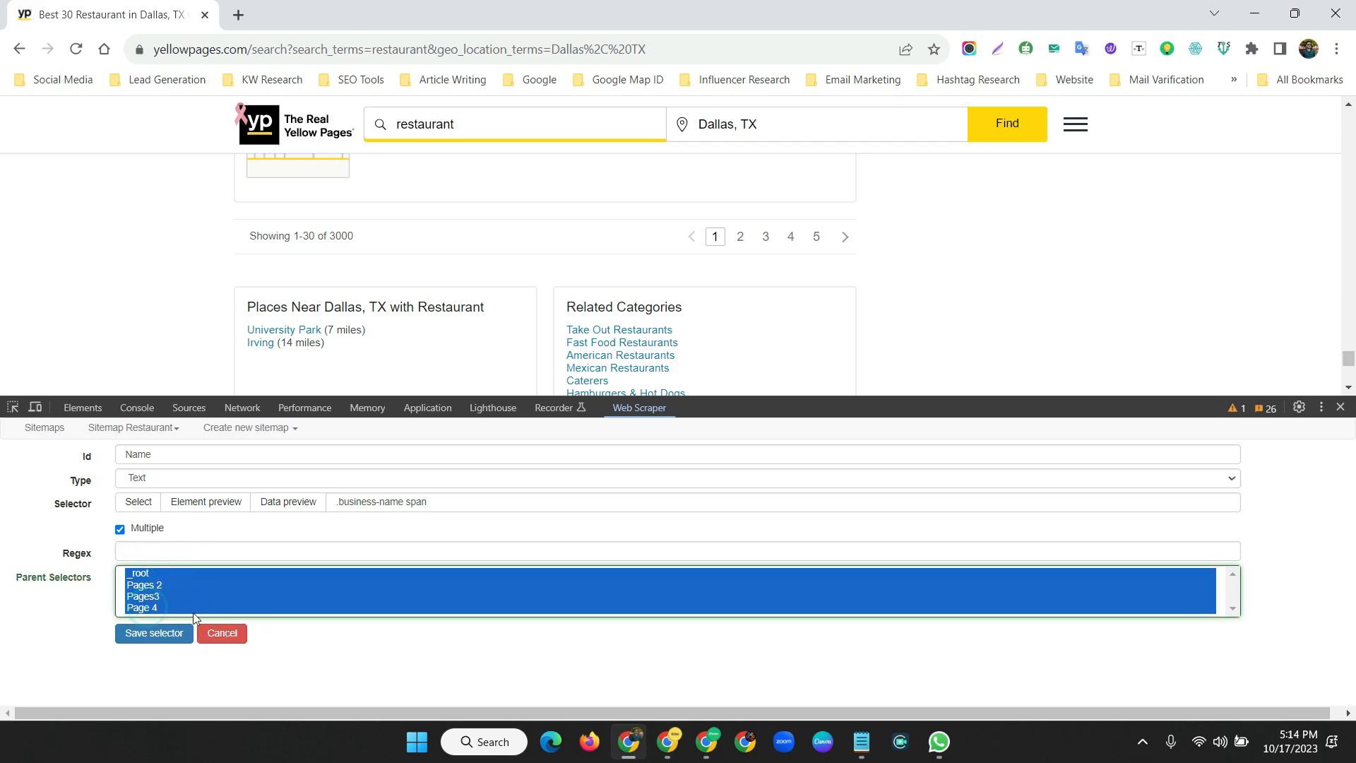
pyautogui.click(147, 636)
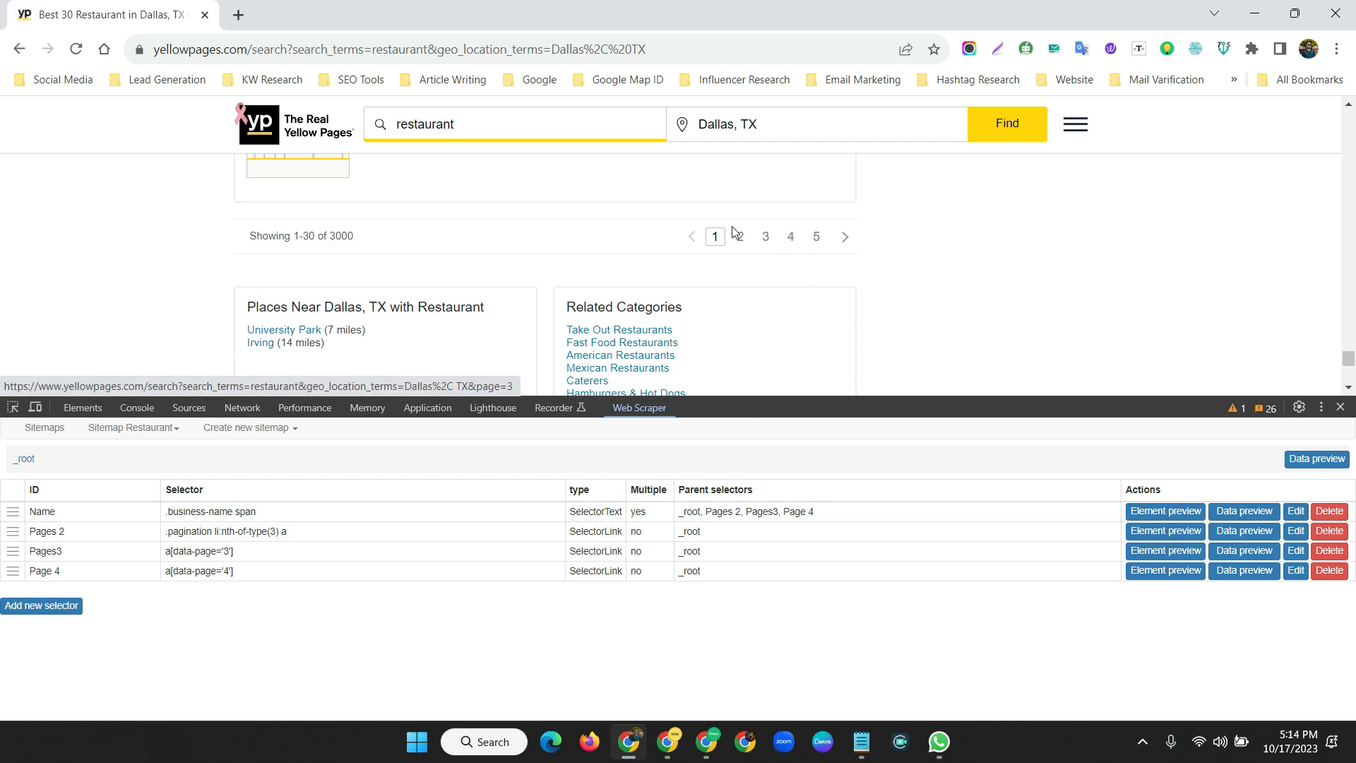
# Scrape the Restaurant sitemap with the preset request interval and page load delay, and load the scraped data.
pyautogui.click(132, 428)
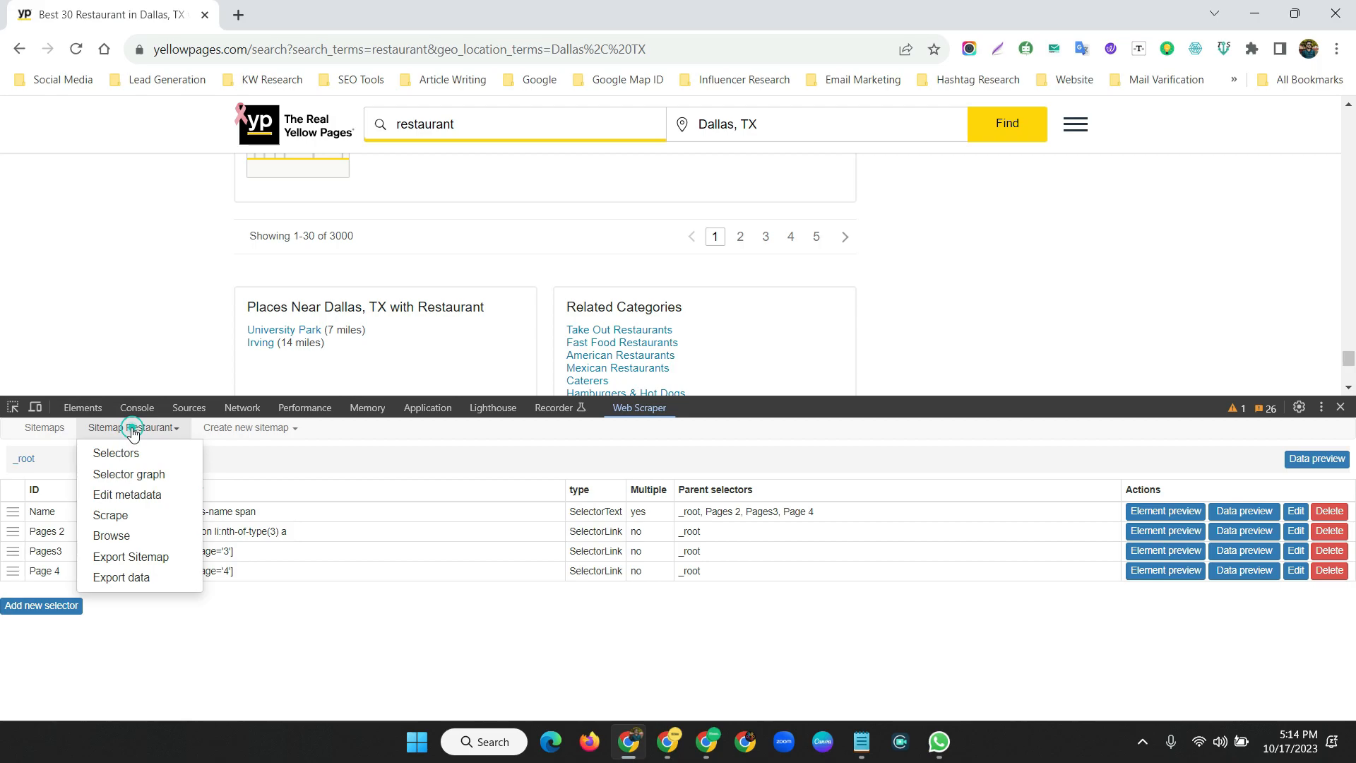
pyautogui.click(105, 516)
pyautogui.moveTo(137, 491); pyautogui.dragTo(113, 508)
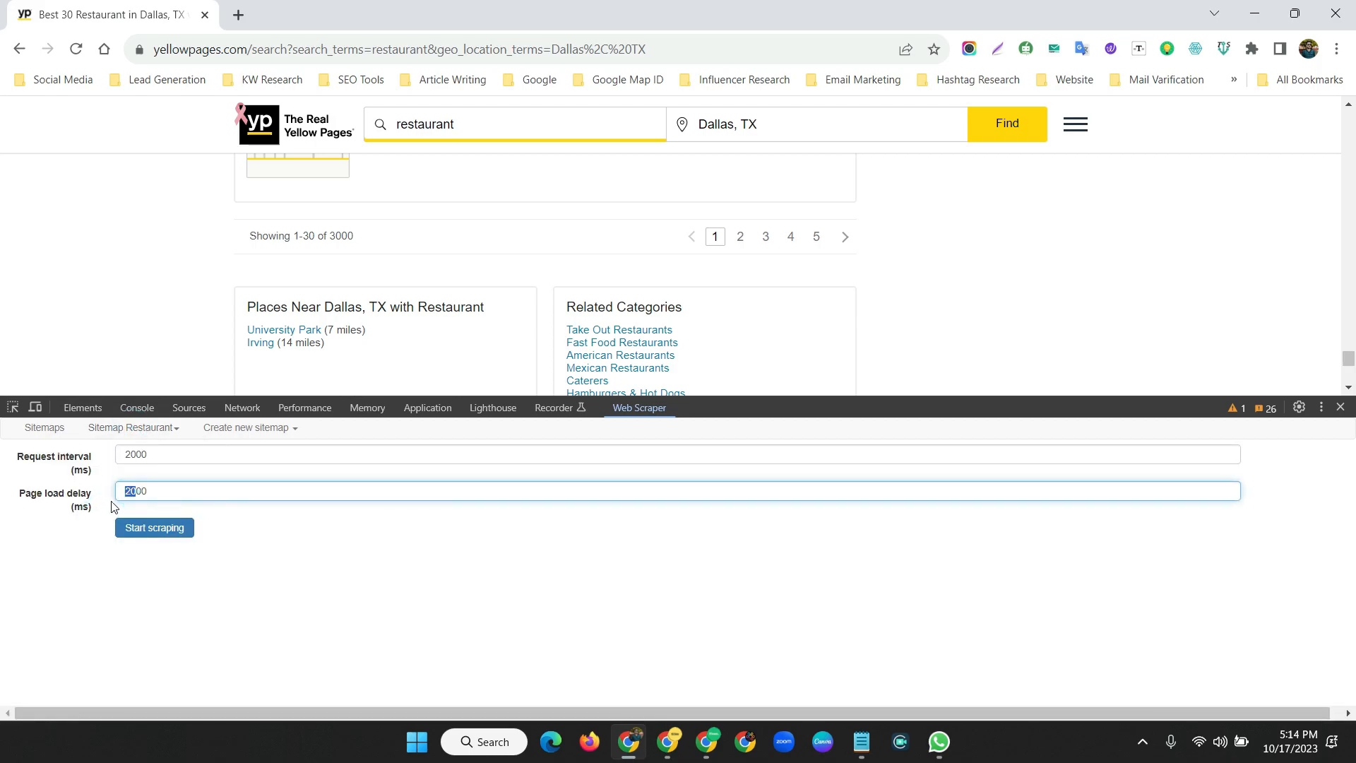
pyautogui.click(150, 529)
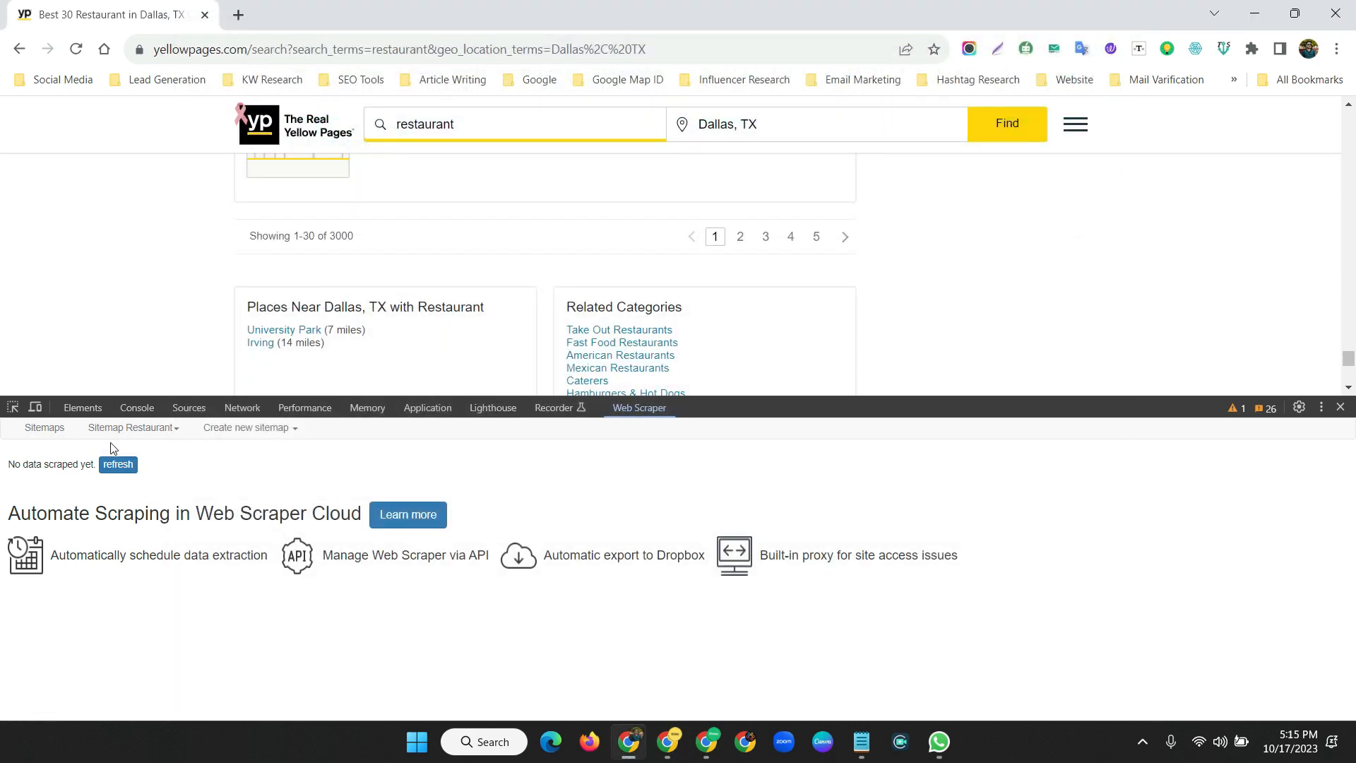
pyautogui.click(117, 464)
# Examine the scraped restaurant names, their order numbers and page link columns from the first to the last record.
pyautogui.moveTo(1352, 442); pyautogui.dragTo(1355, 715)
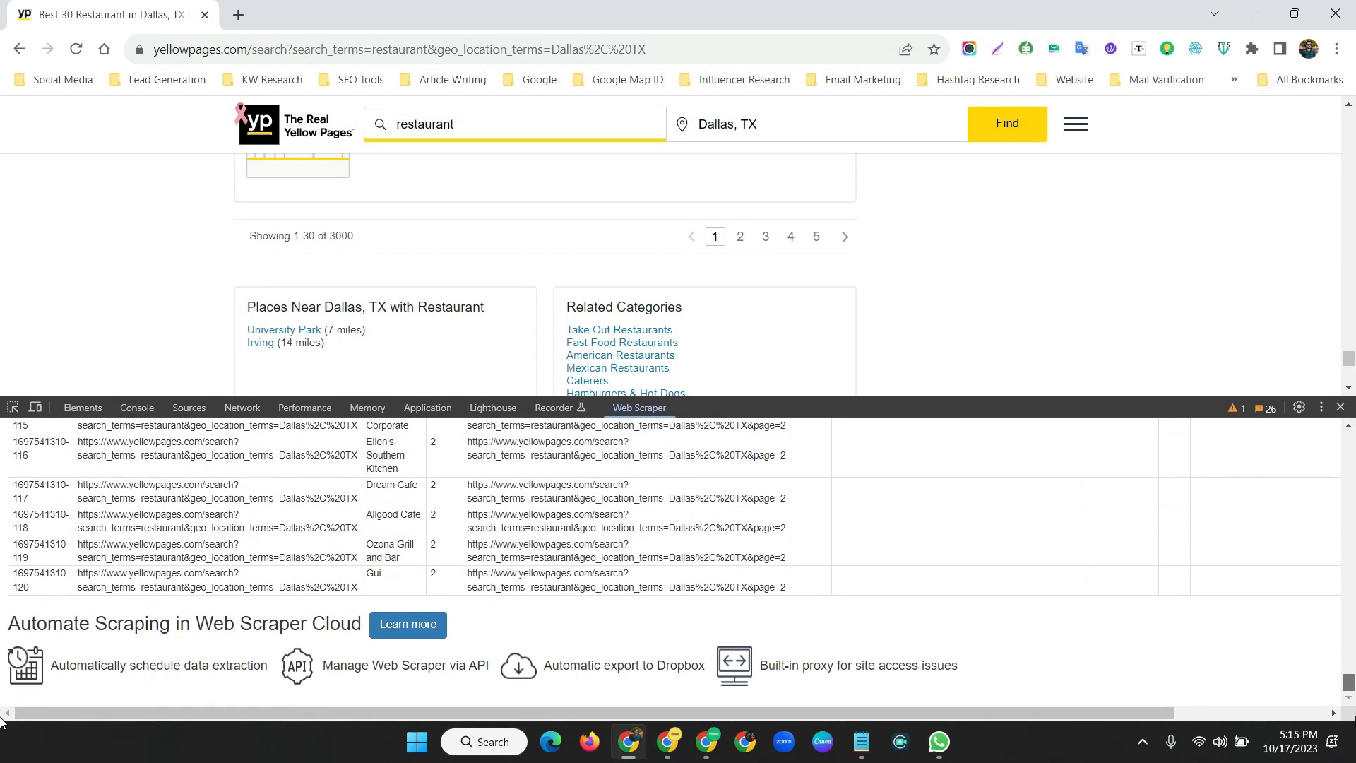
pyautogui.scroll(10, 1346, 622)
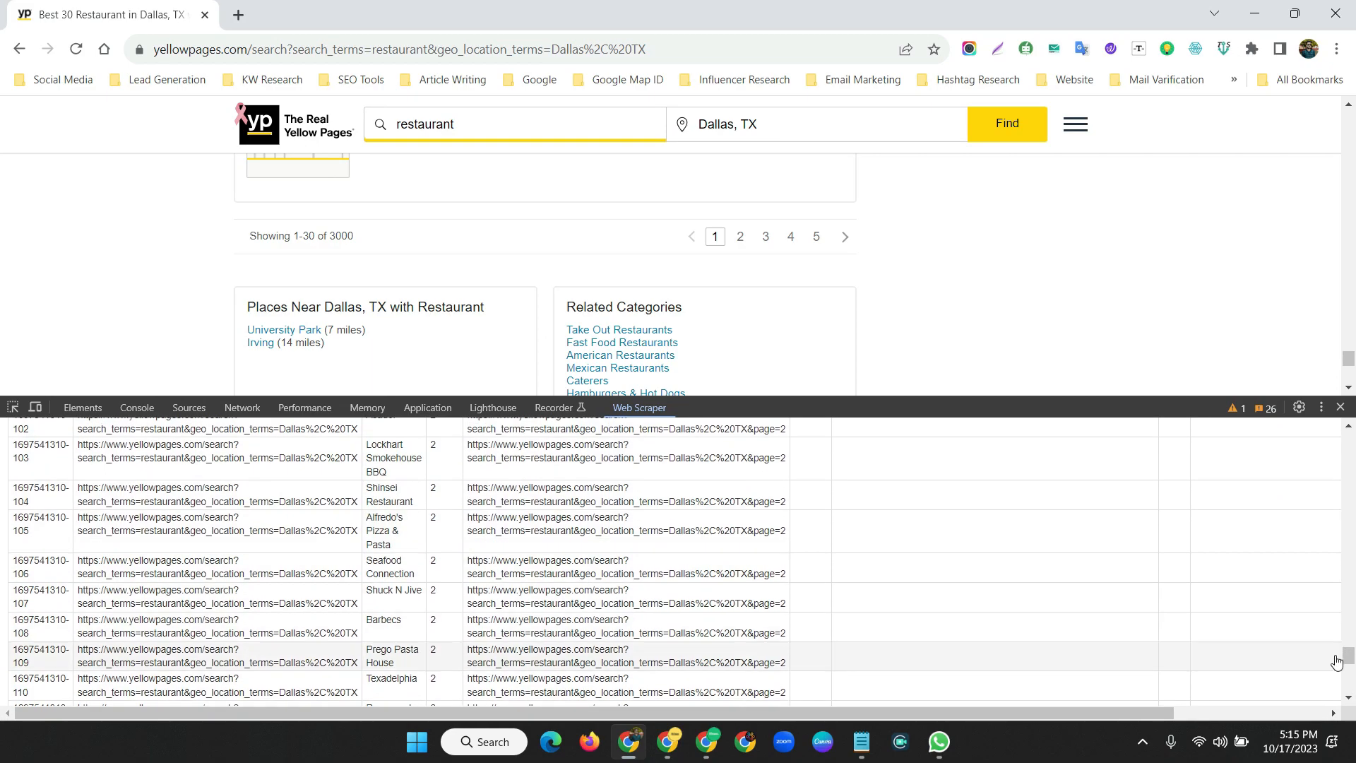
pyautogui.scroll(15, 1345, 608)
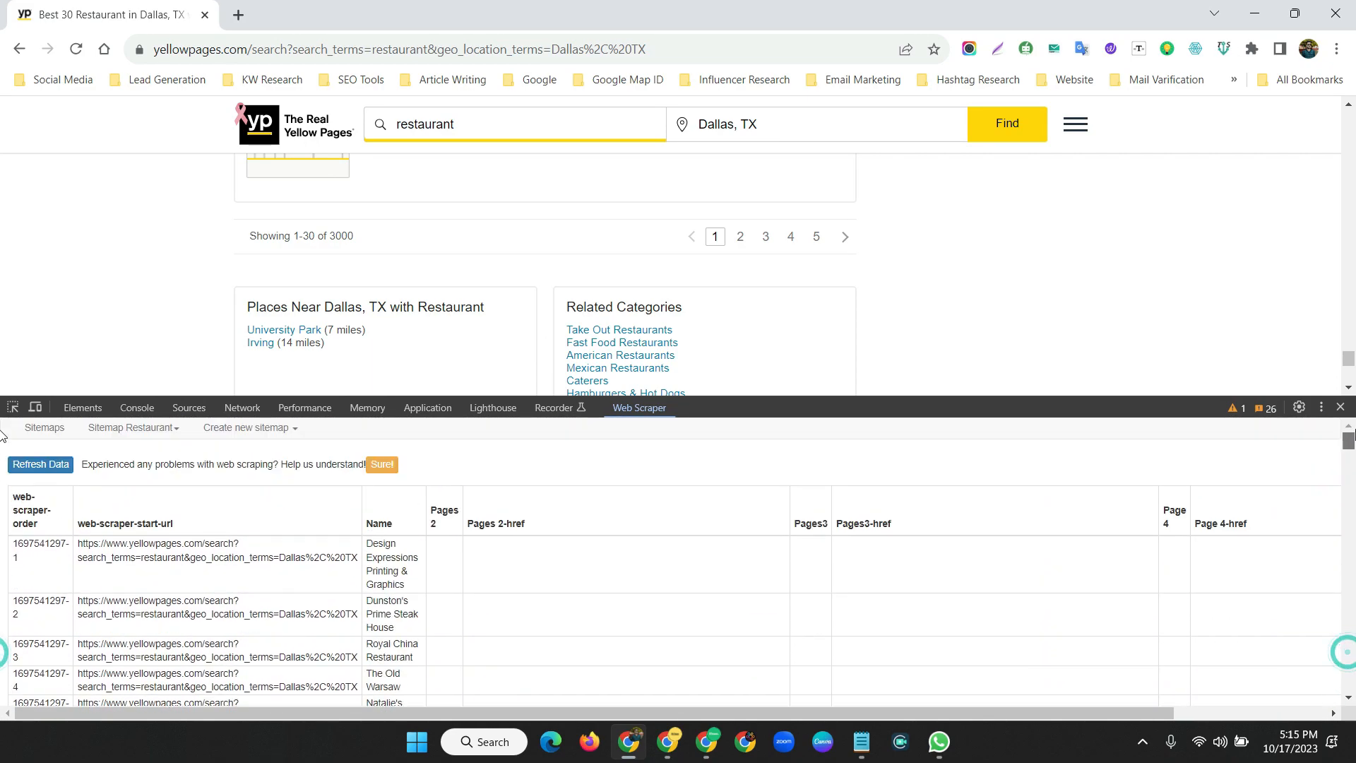
pyautogui.doubleClick(395, 521)
pyautogui.scroll(-15, 414, 528)
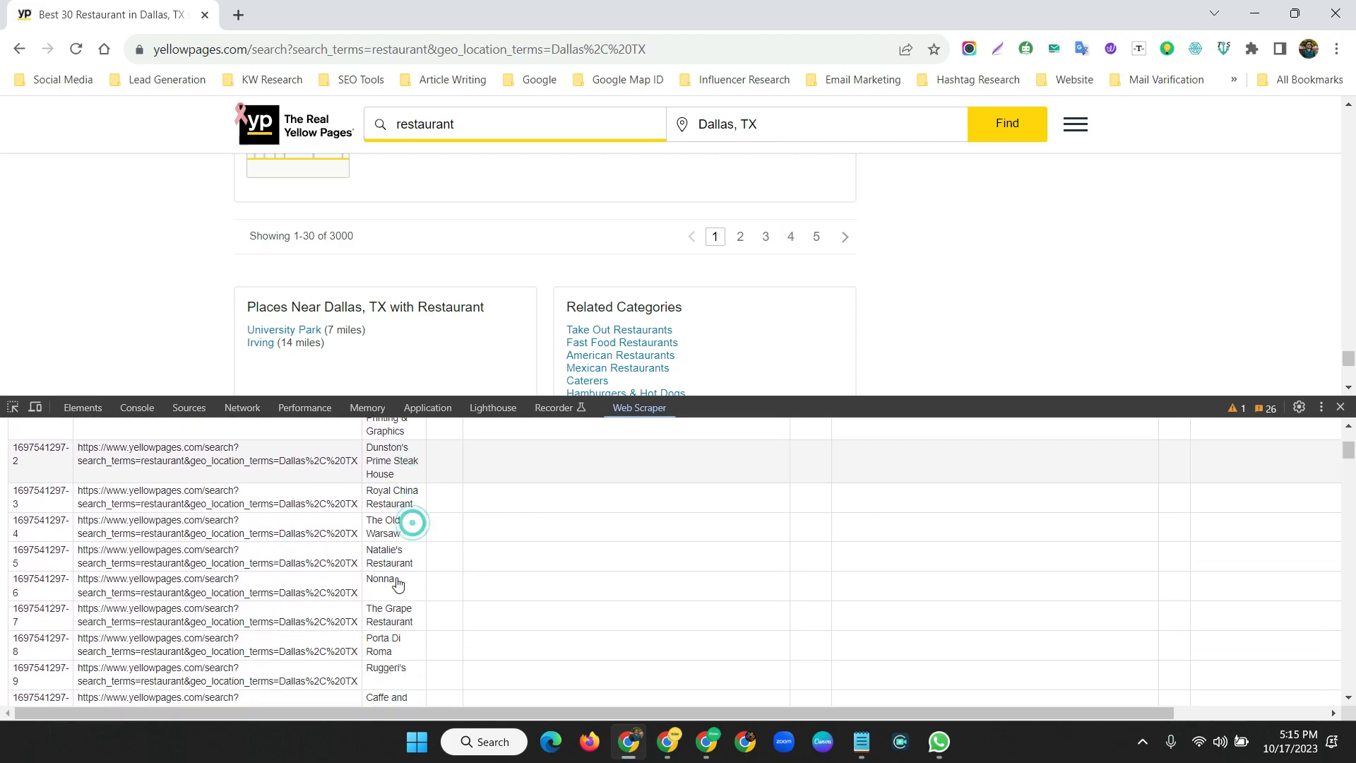
pyautogui.scroll(-20, 395, 581)
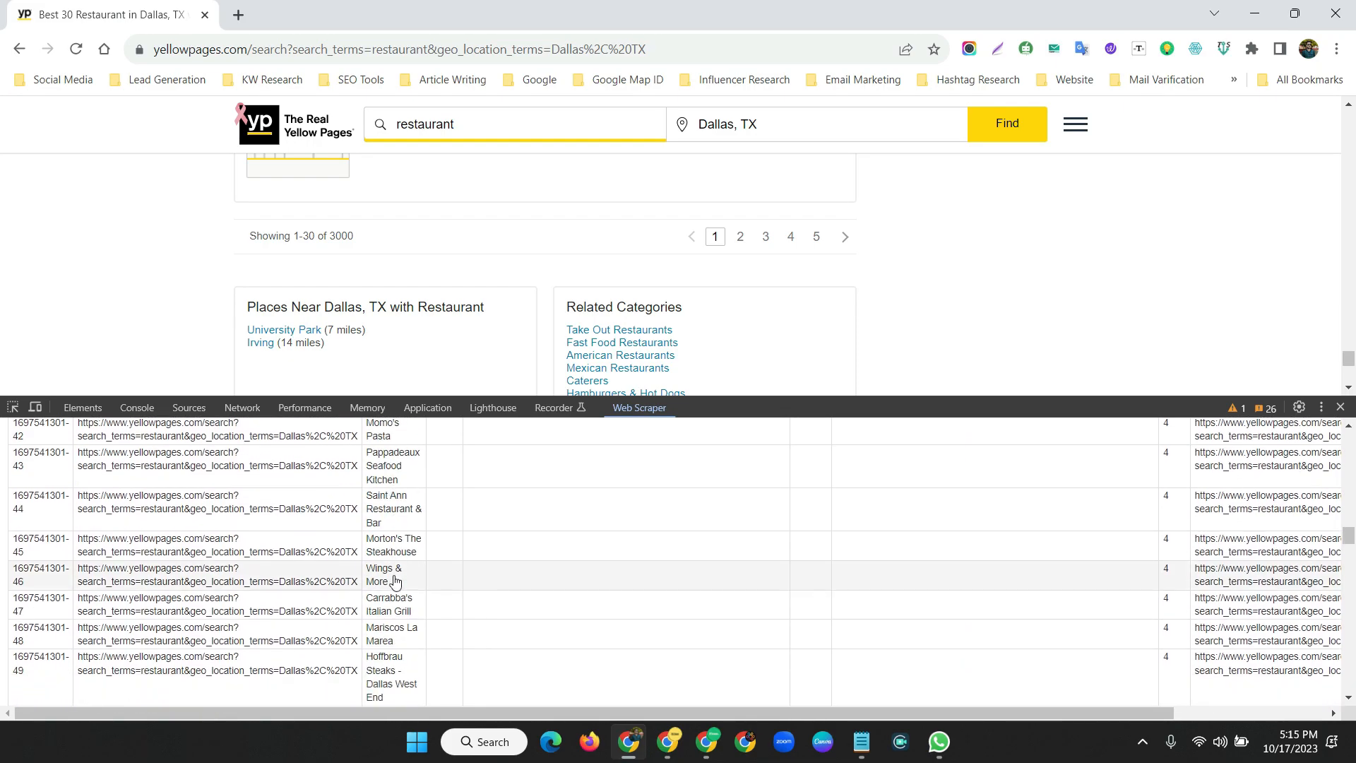
pyautogui.scroll(-10, 395, 581)
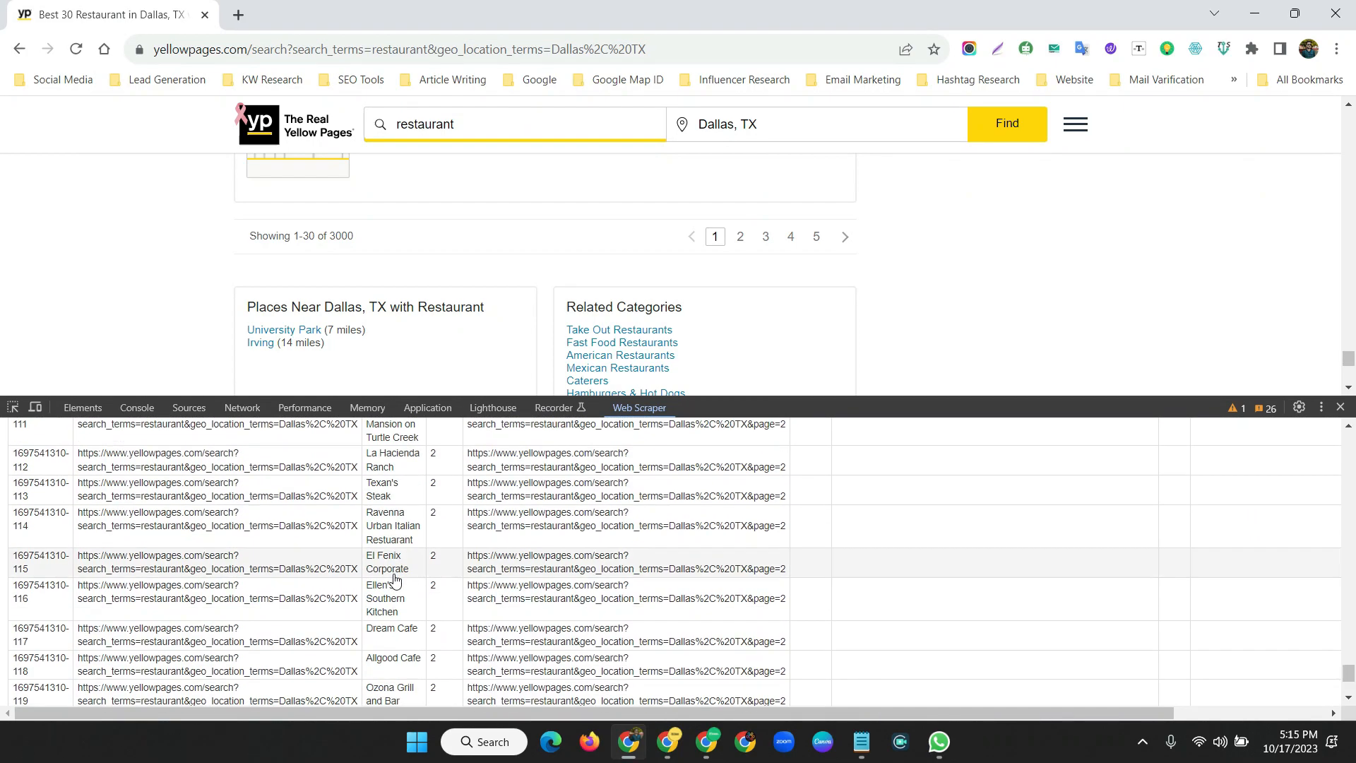
pyautogui.doubleClick(21, 588)
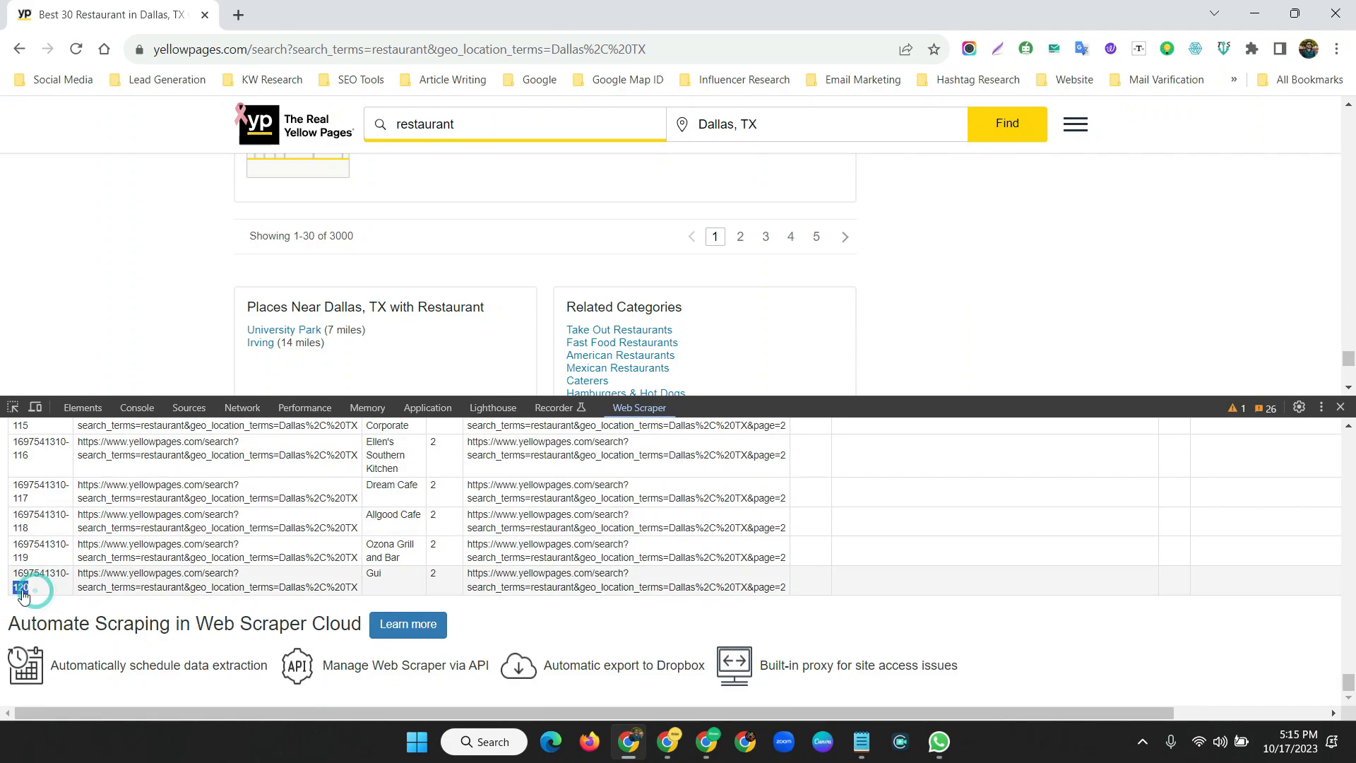
pyautogui.click(470, 526)
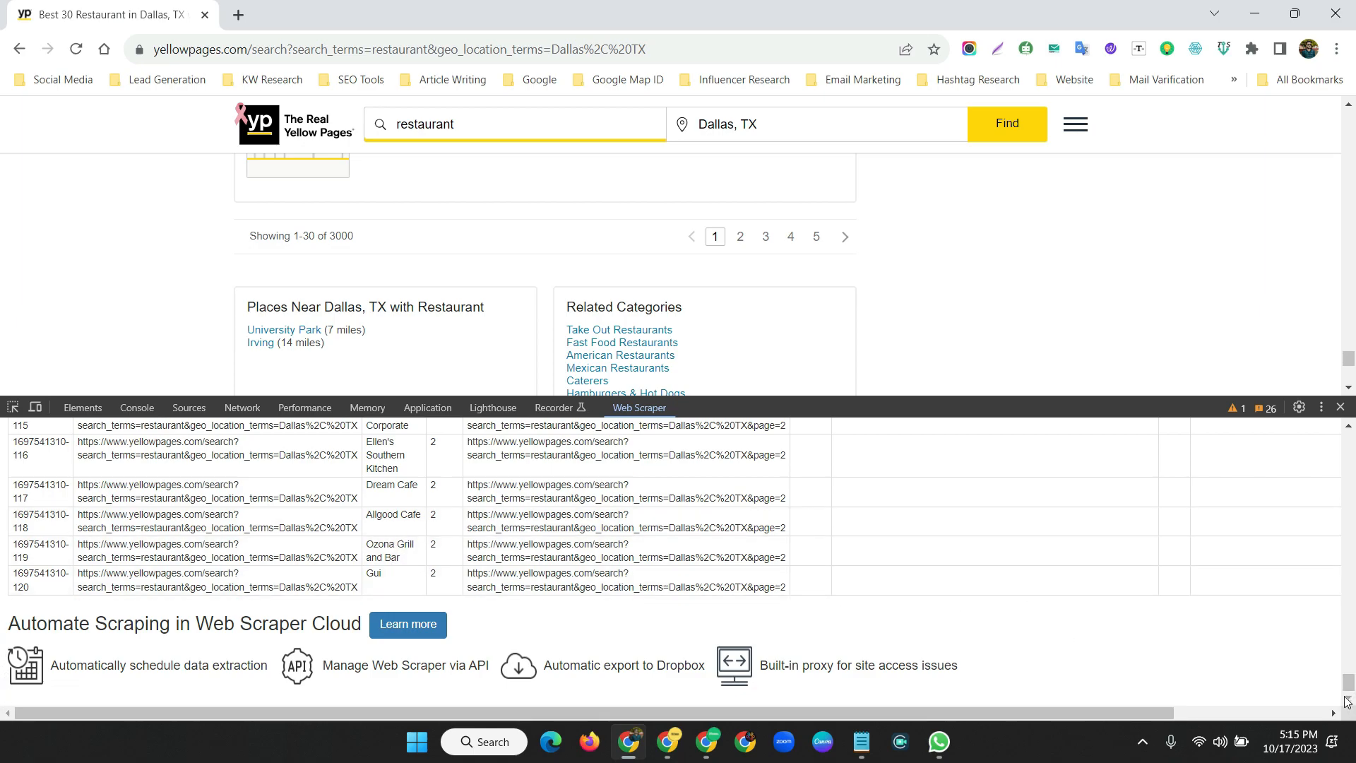
pyautogui.moveTo(1348, 682); pyautogui.dragTo(1350, 432)
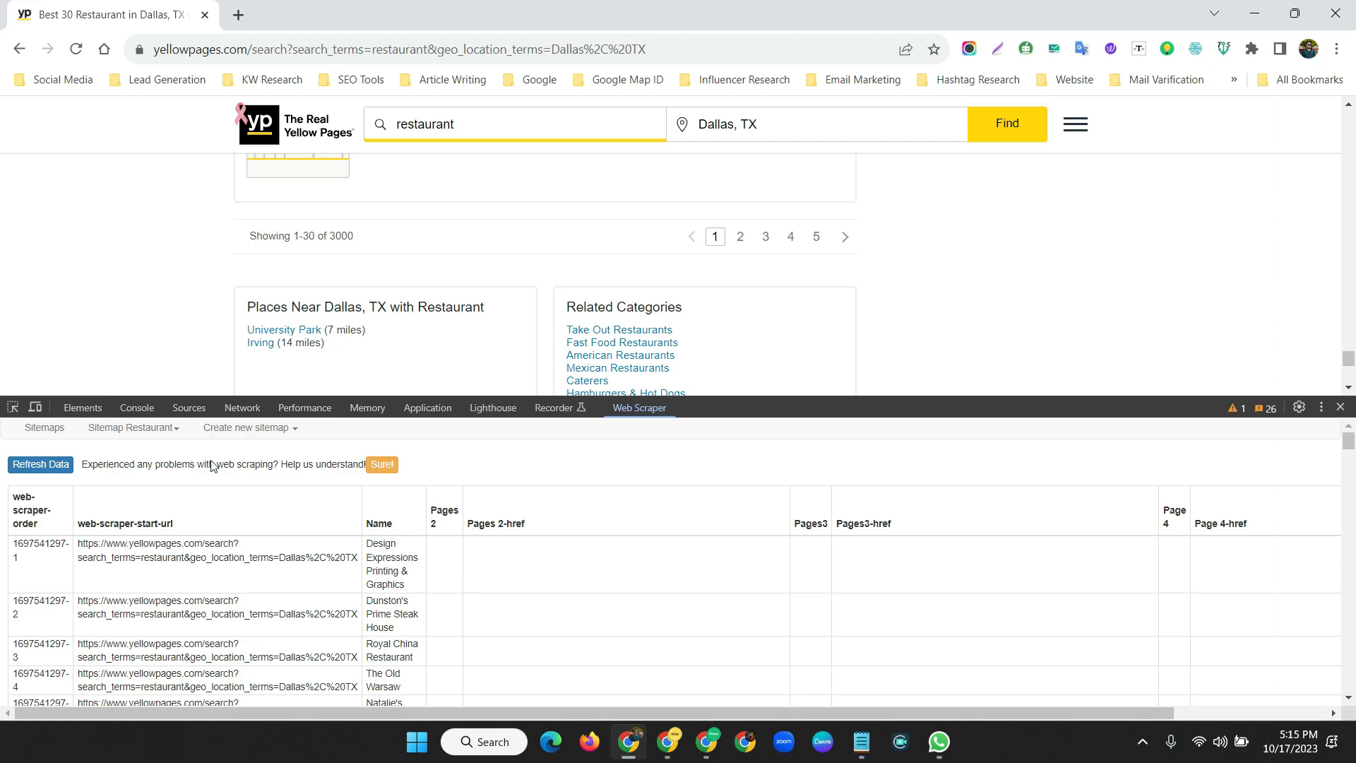
# Delete the Restaurant sitemap from the sitemap list and confirm the deletion.
pyautogui.click(51, 428)
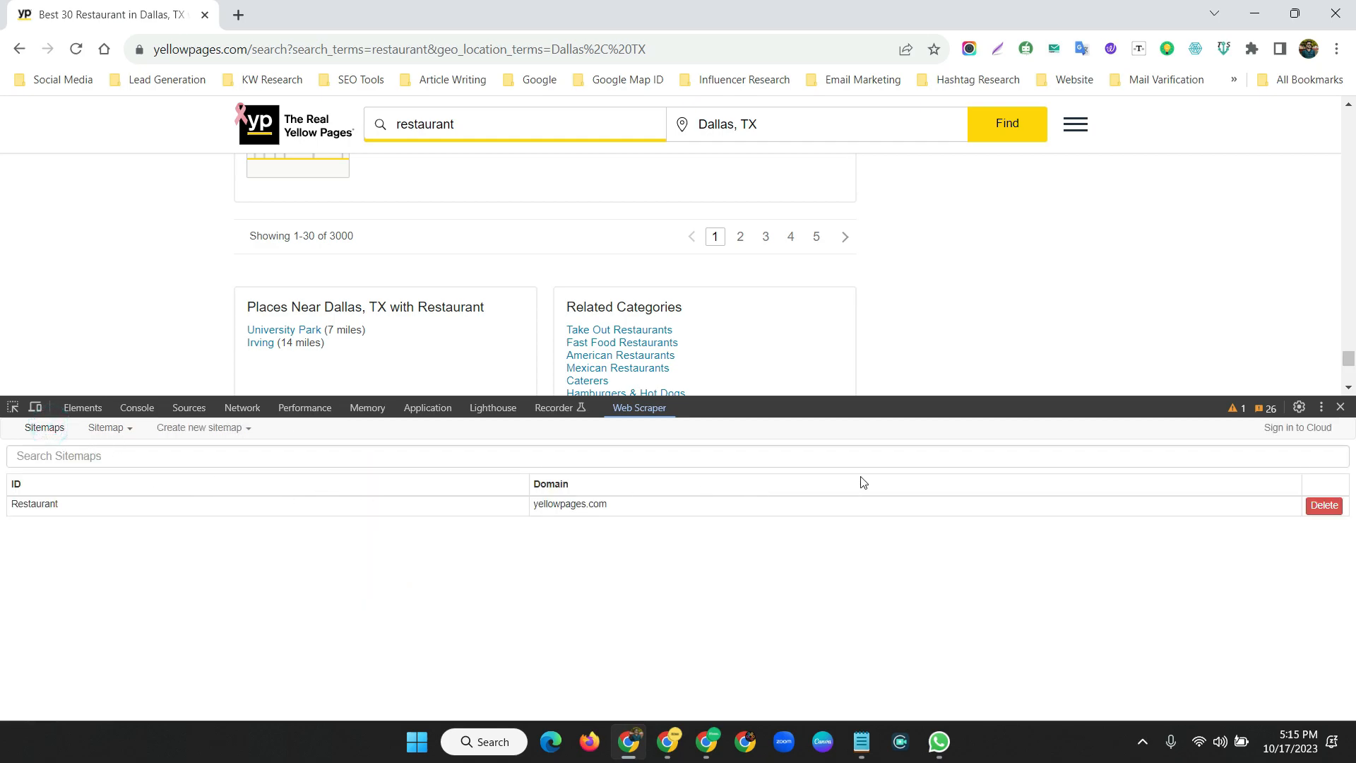
pyautogui.click(1325, 505)
pyautogui.click(815, 551)
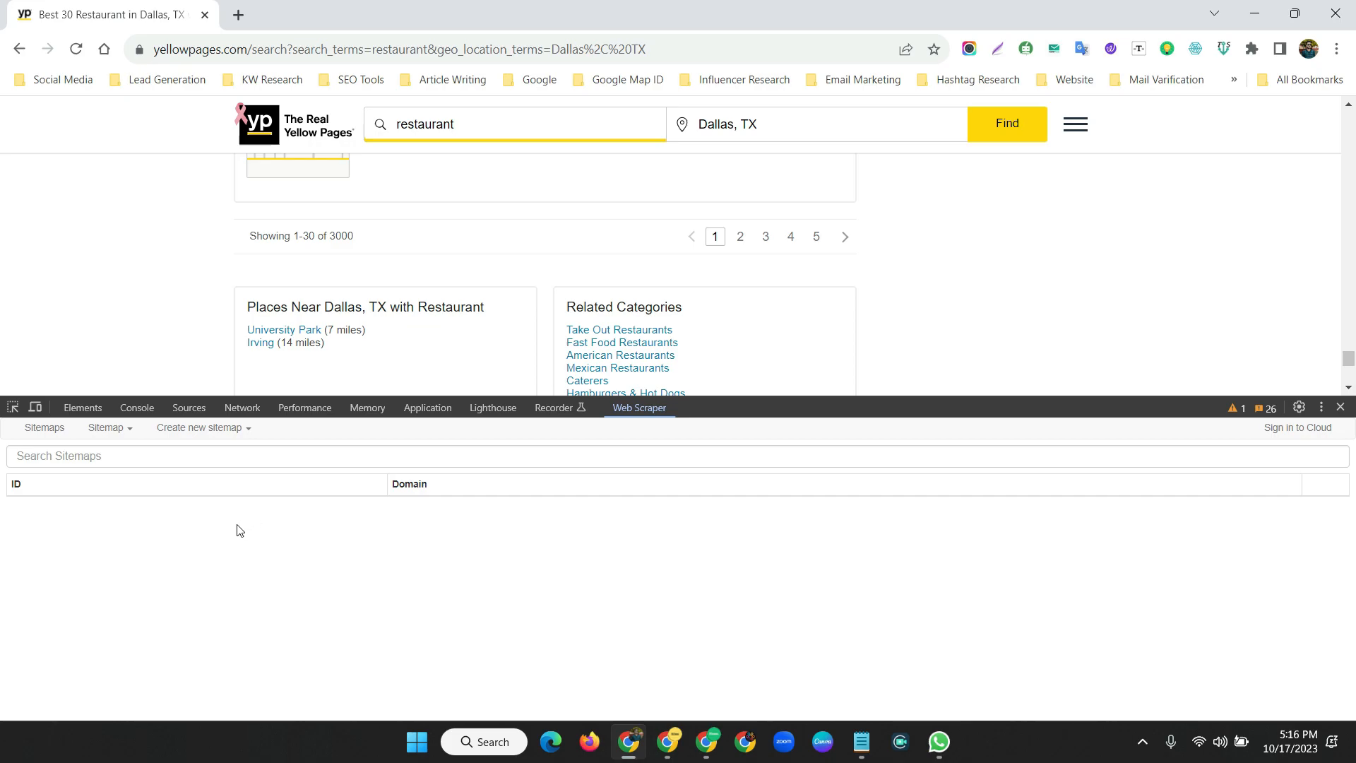
# Create a new sitemap named Restaurant with the current Yellow Pages Dallas restaurant search URL as its start URL.
pyautogui.click(201, 432)
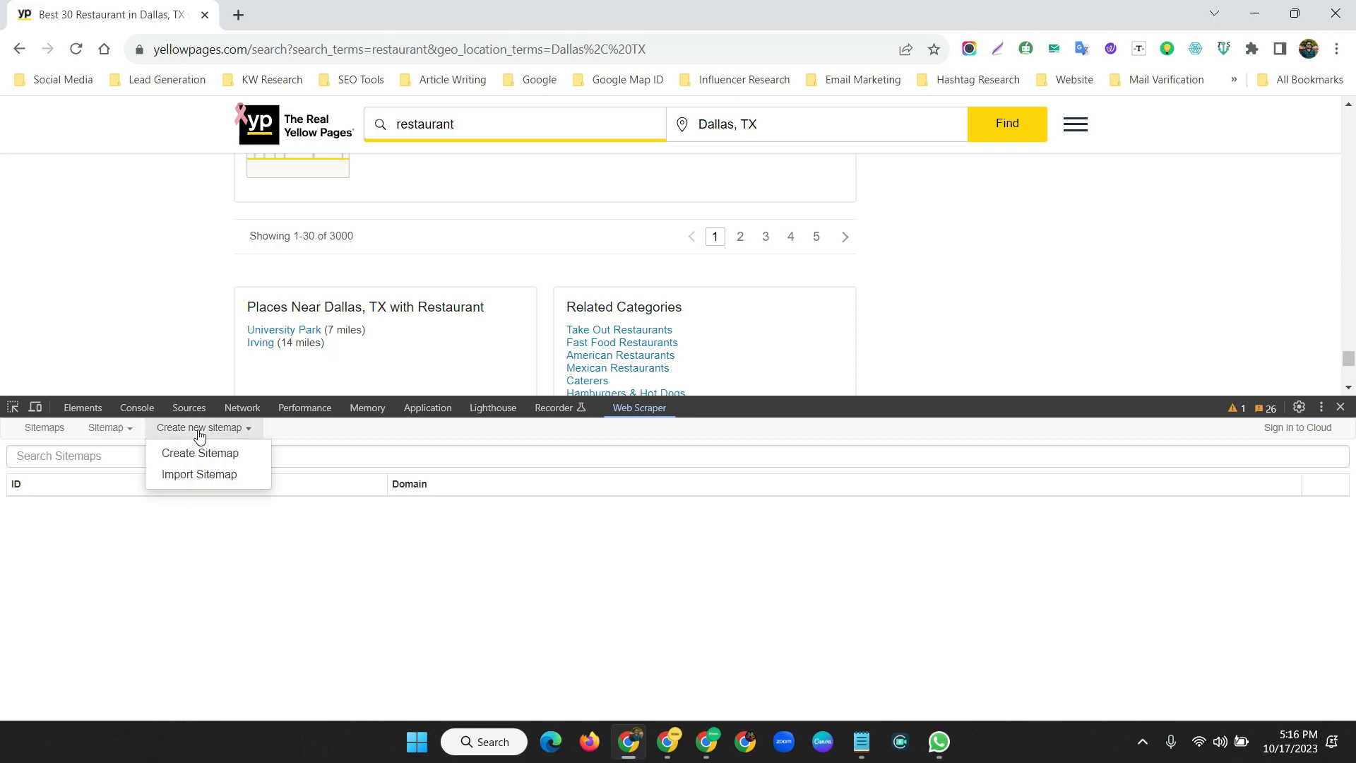
pyautogui.click(199, 451)
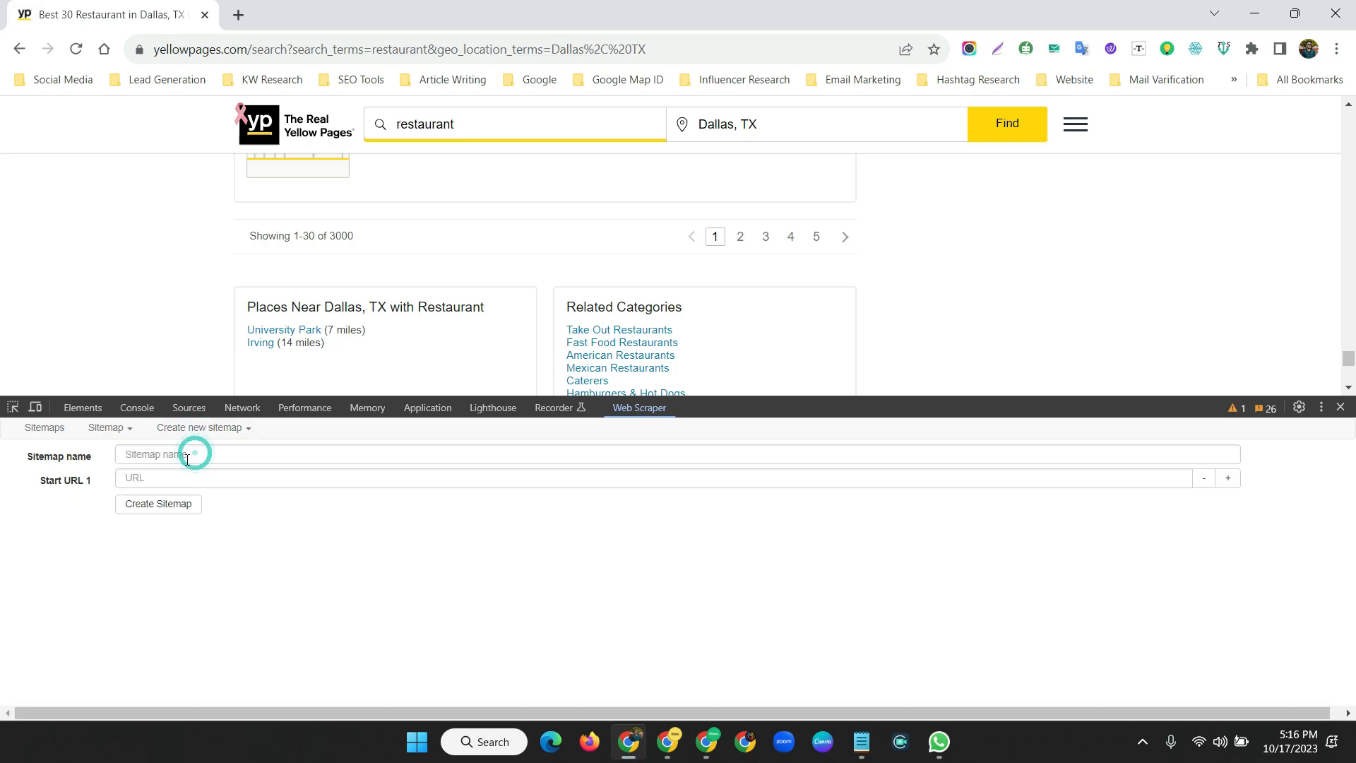
pyautogui.click(488, 50)
pyautogui.hotkey('ctrl', 'c')
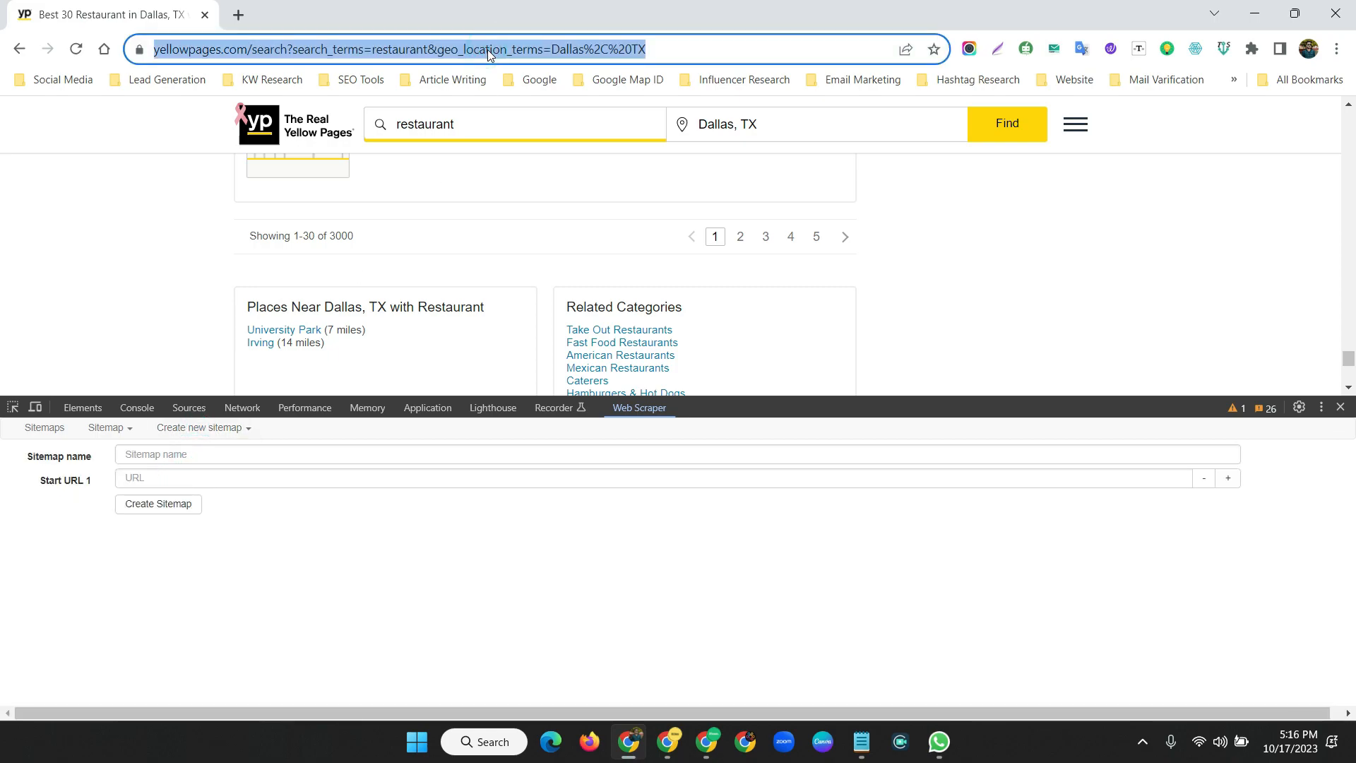
pyautogui.click(193, 478)
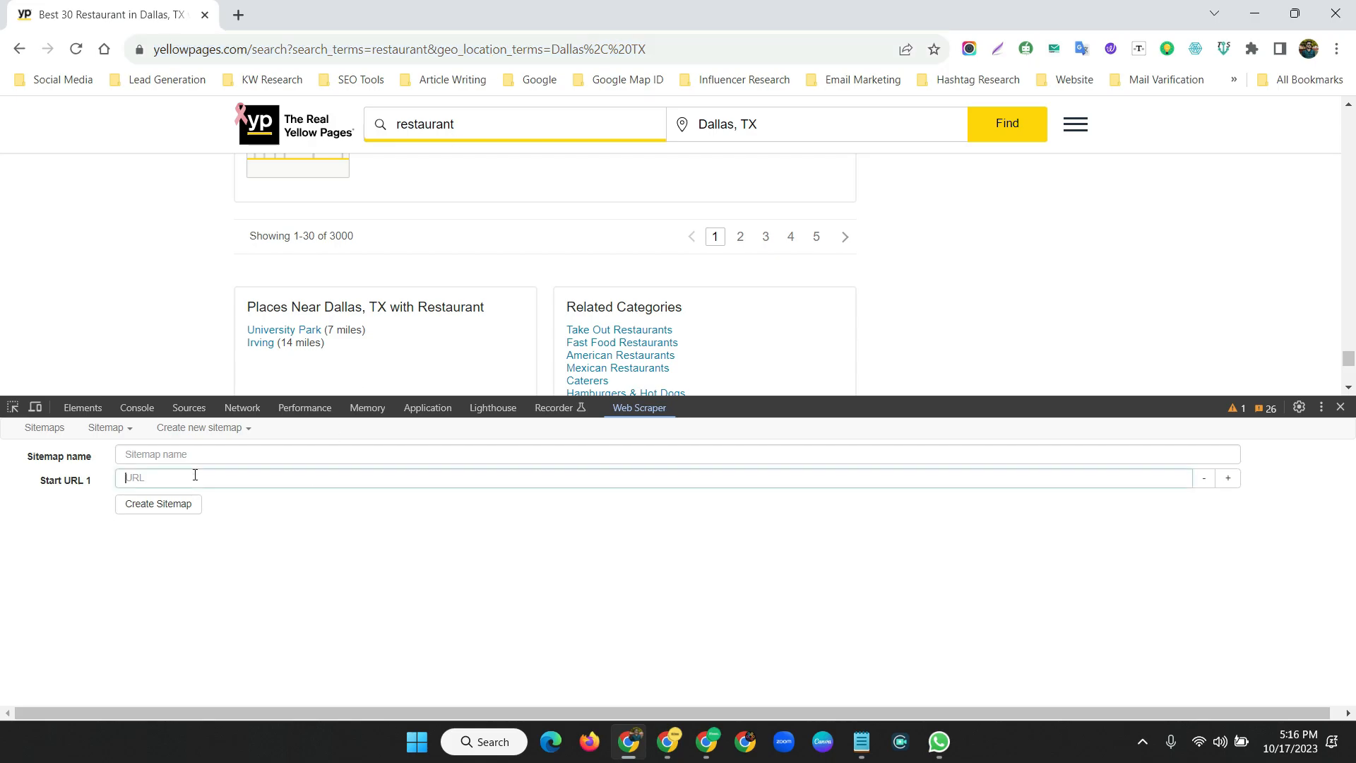
pyautogui.hotkey('ctrl', 'v')
pyautogui.click(197, 455)
pyautogui.write('Res')
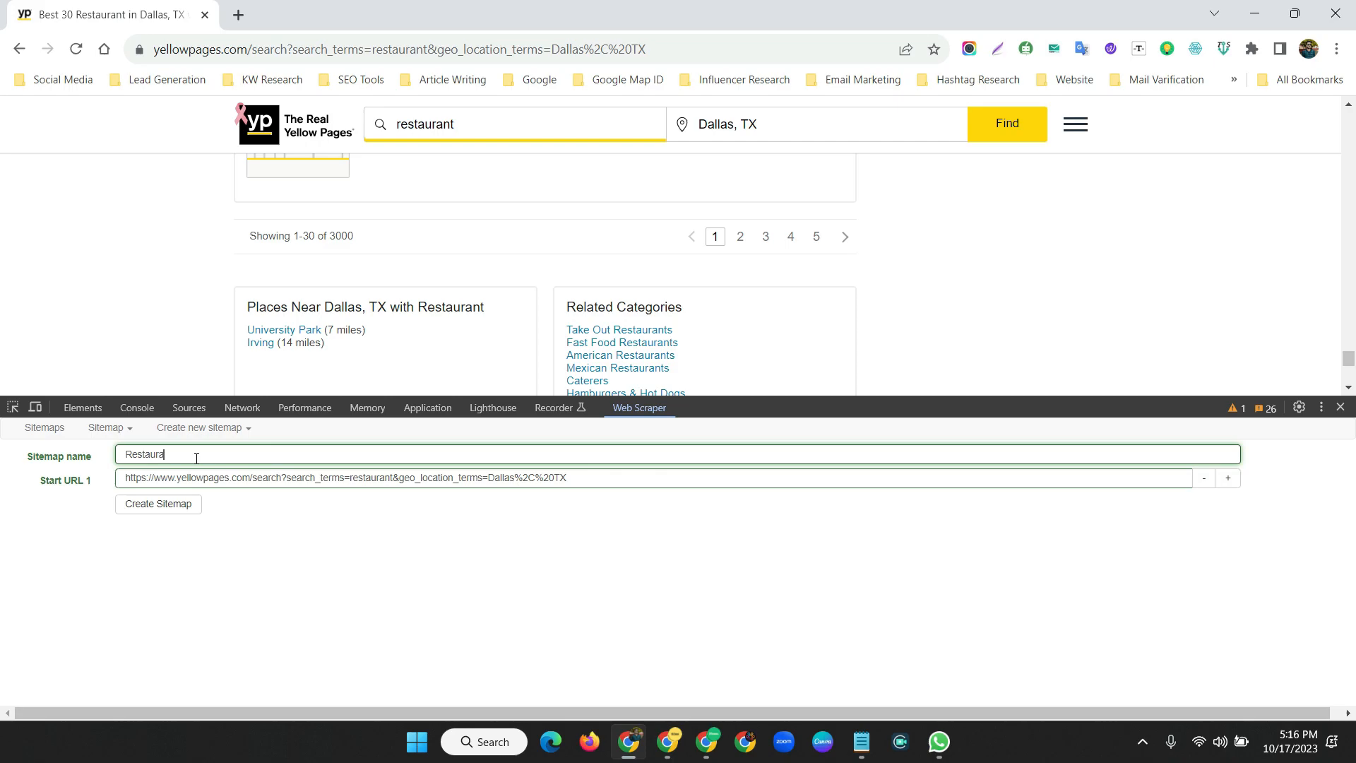
pyautogui.click(151, 506)
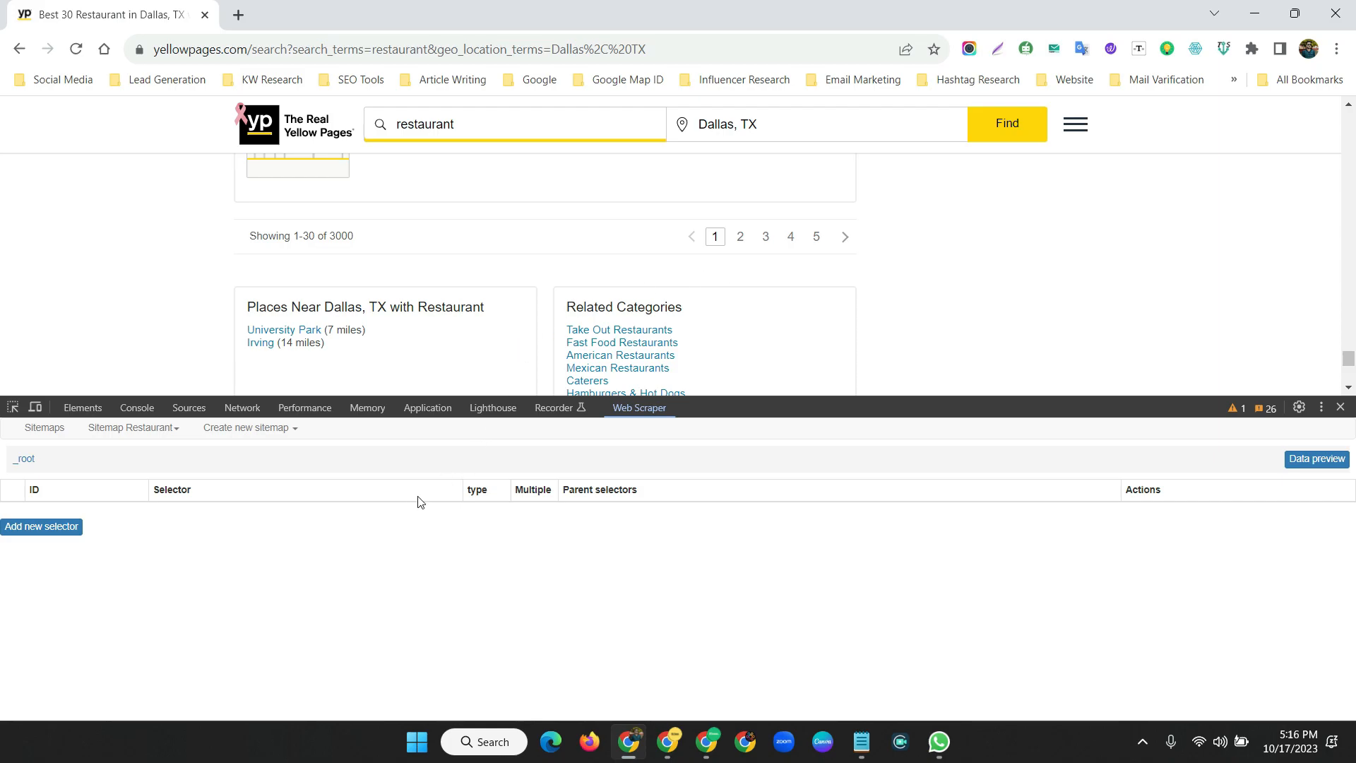
# Add a selector with the id Pagination and the type Pagination.
pyautogui.click(31, 527)
pyautogui.click(139, 461)
pyautogui.write('Pagination')
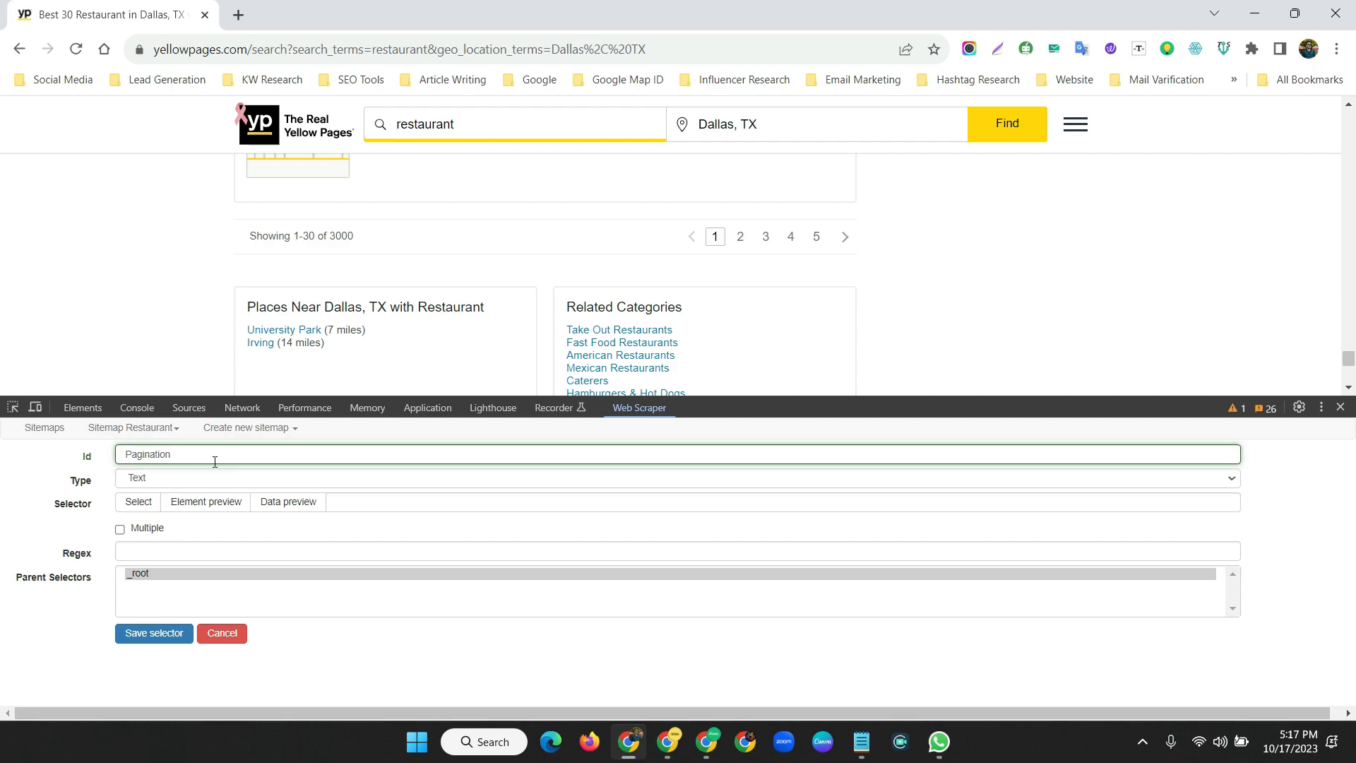
pyautogui.click(141, 485)
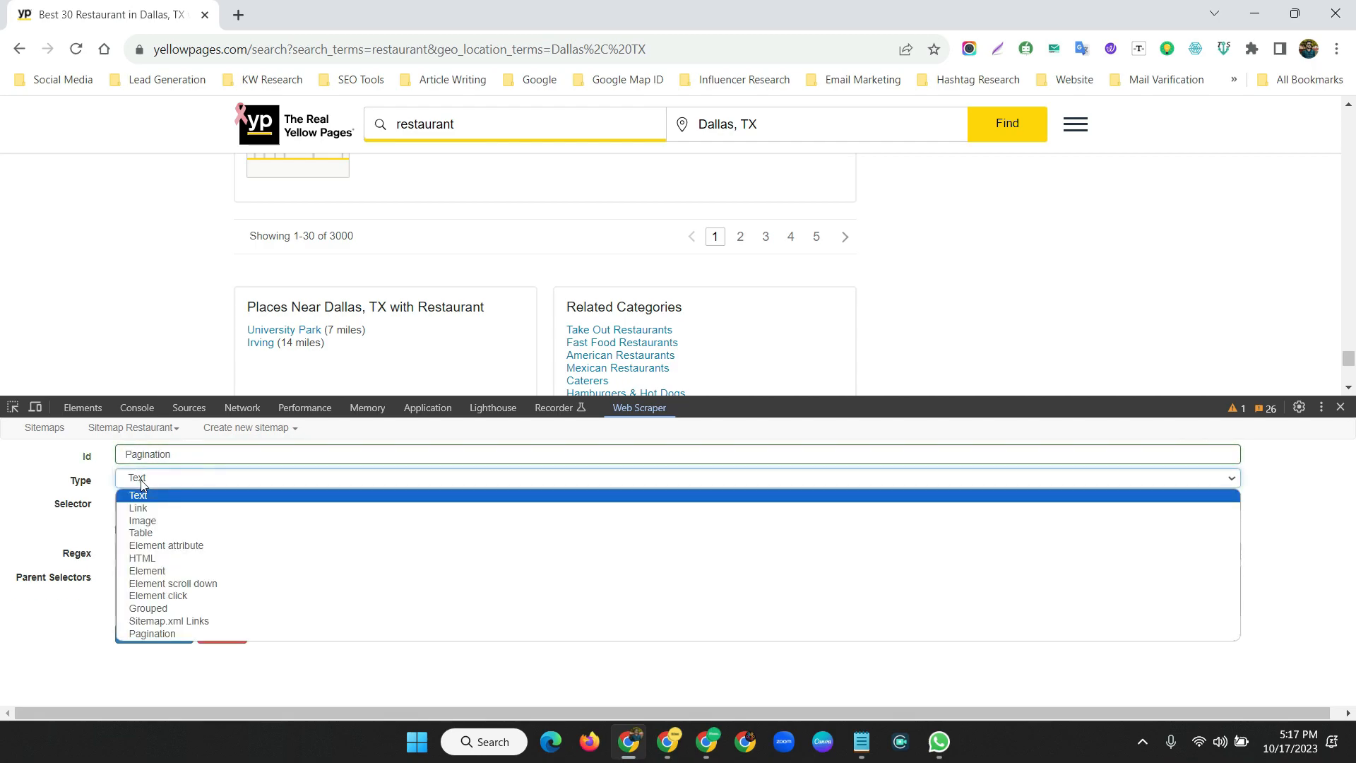
pyautogui.click(161, 635)
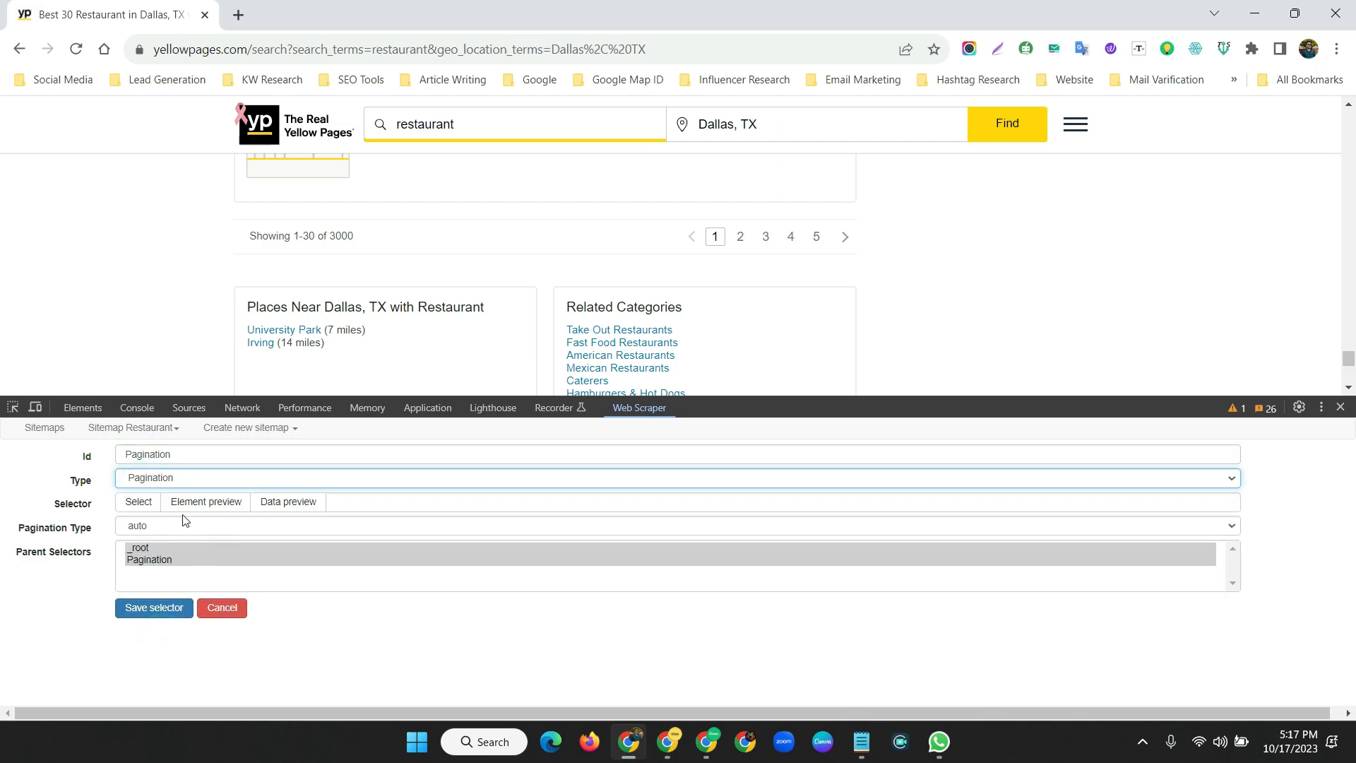
pyautogui.click(88, 483)
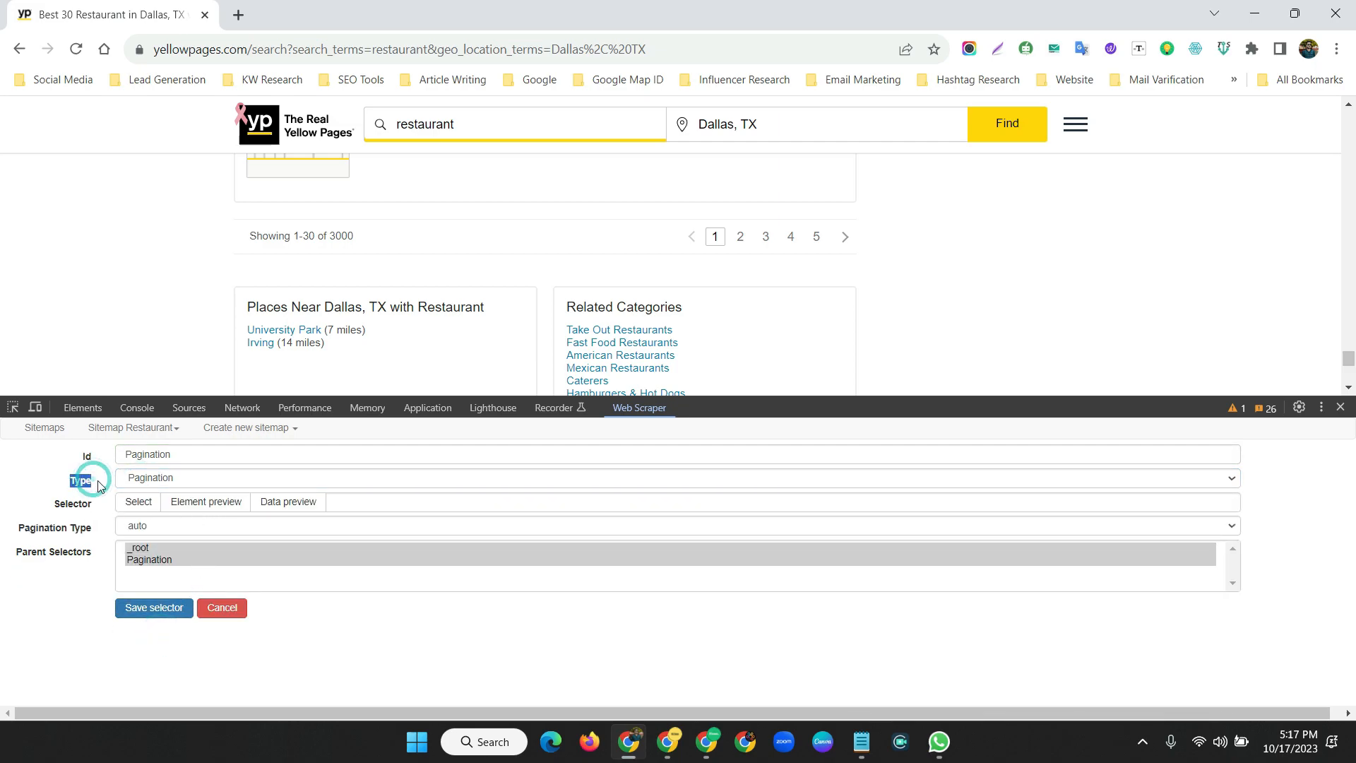
# Try to pick page links 1 and 2 below the results as the Pagination selector's elements.
pyautogui.click(131, 504)
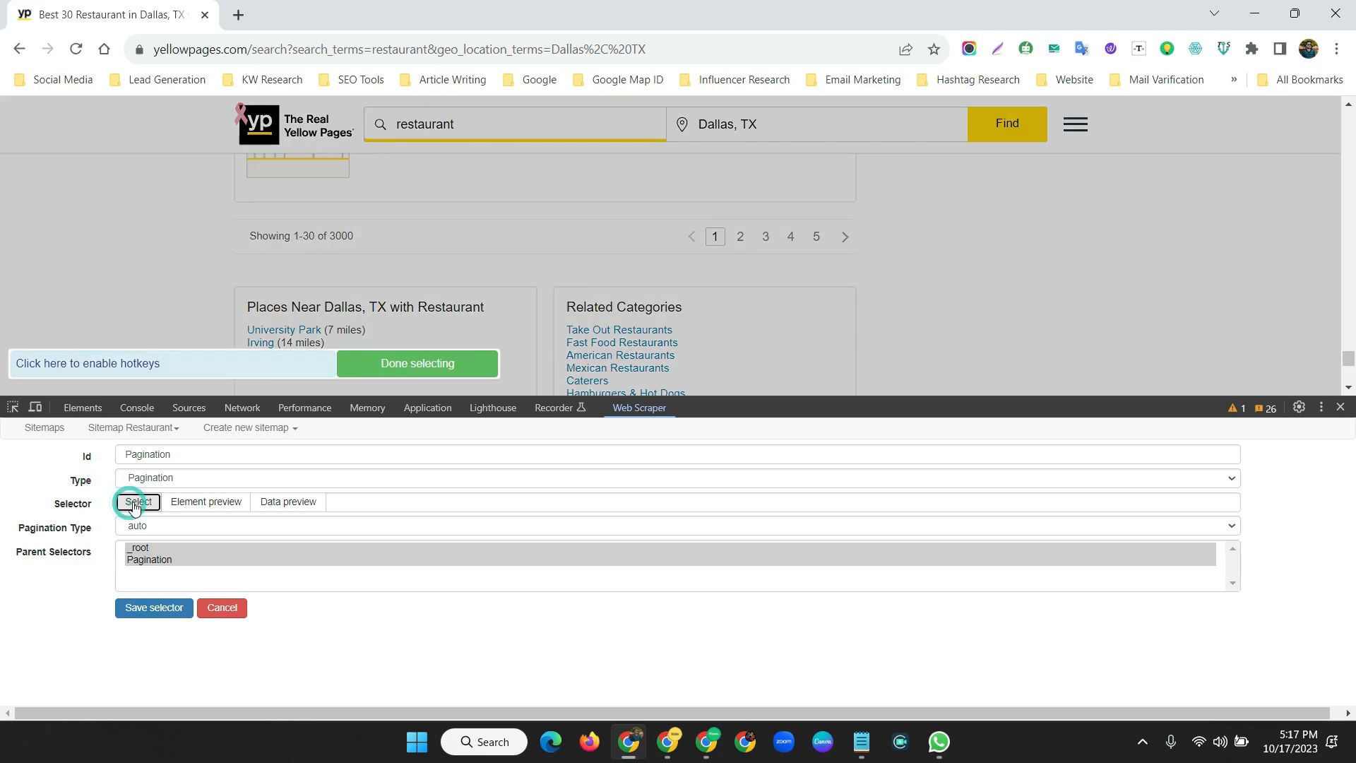
pyautogui.click(725, 236)
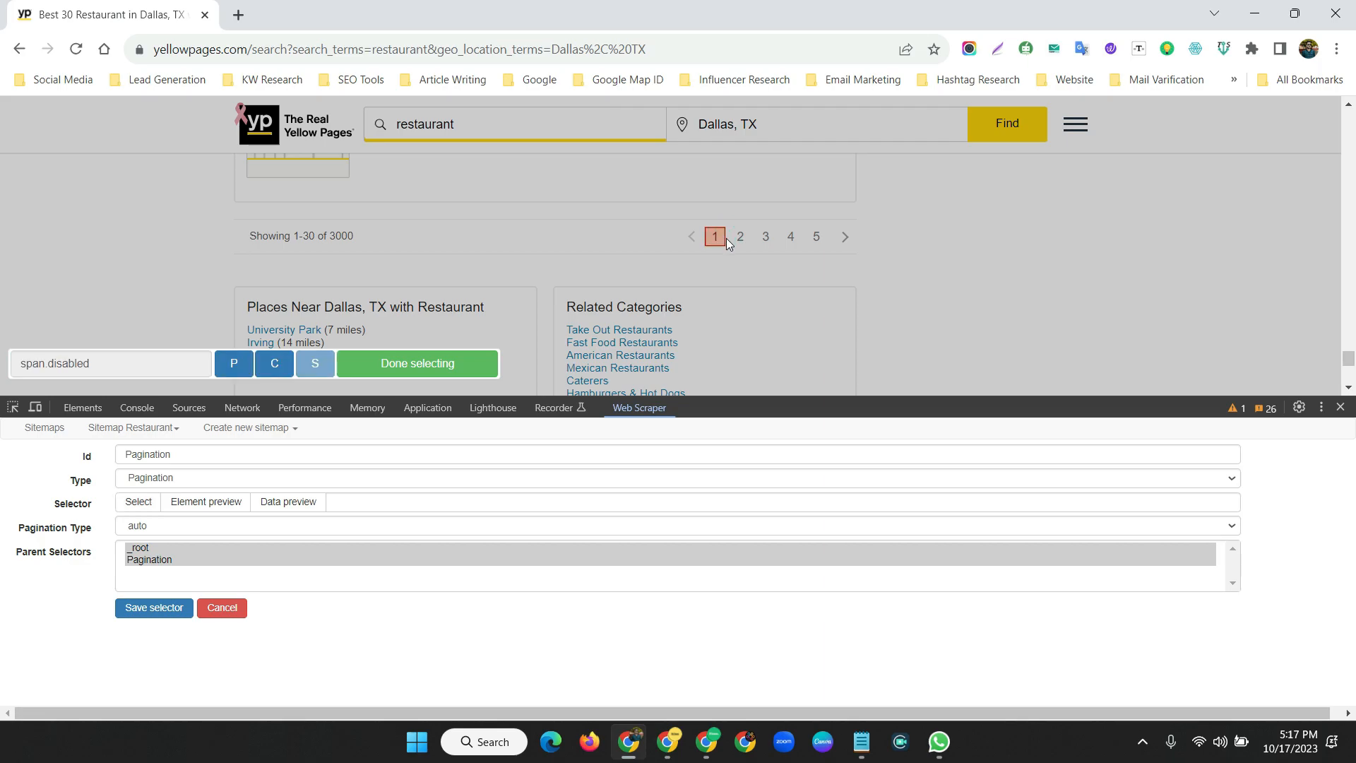
pyautogui.click(741, 238)
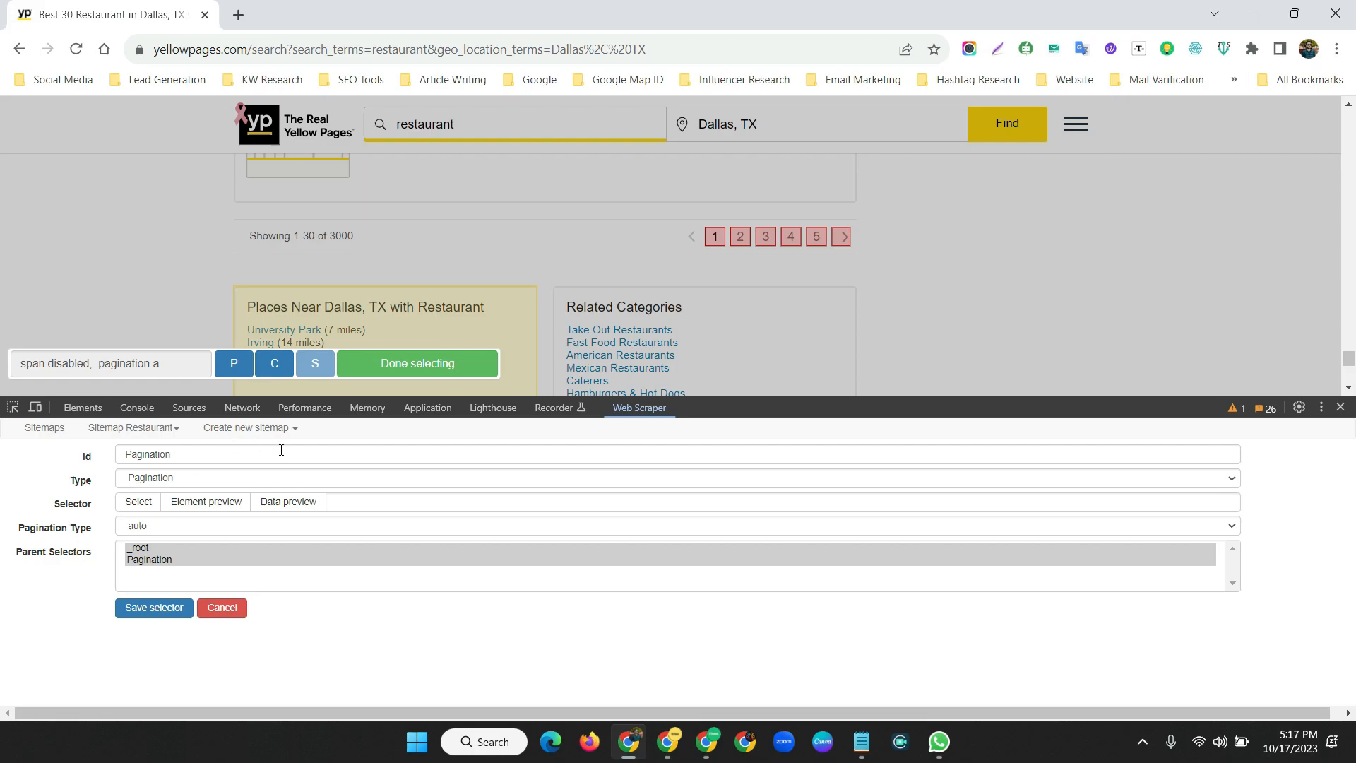
# Pick only the next-page arrow as the Pagination selector's element, keep the pagination type auto and save the selector.
pyautogui.click(139, 503)
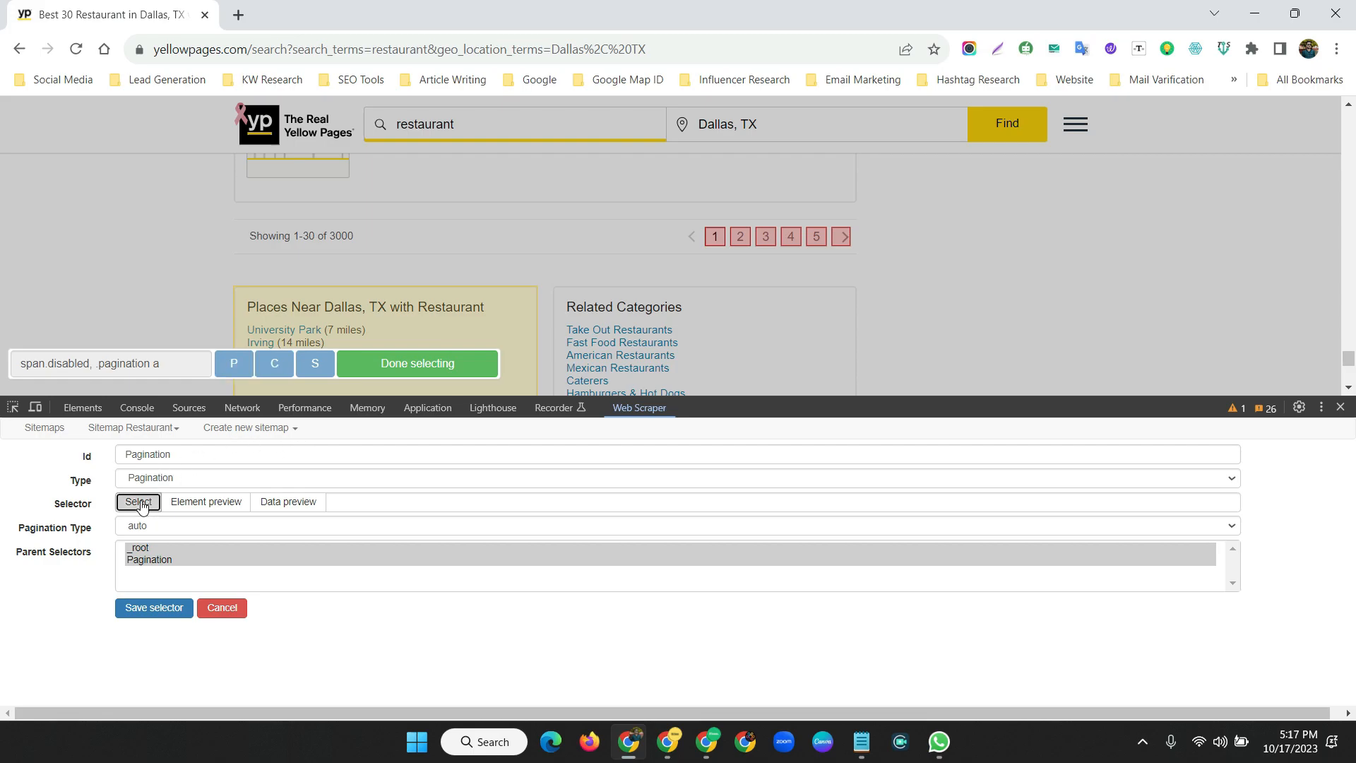
pyautogui.click(842, 245)
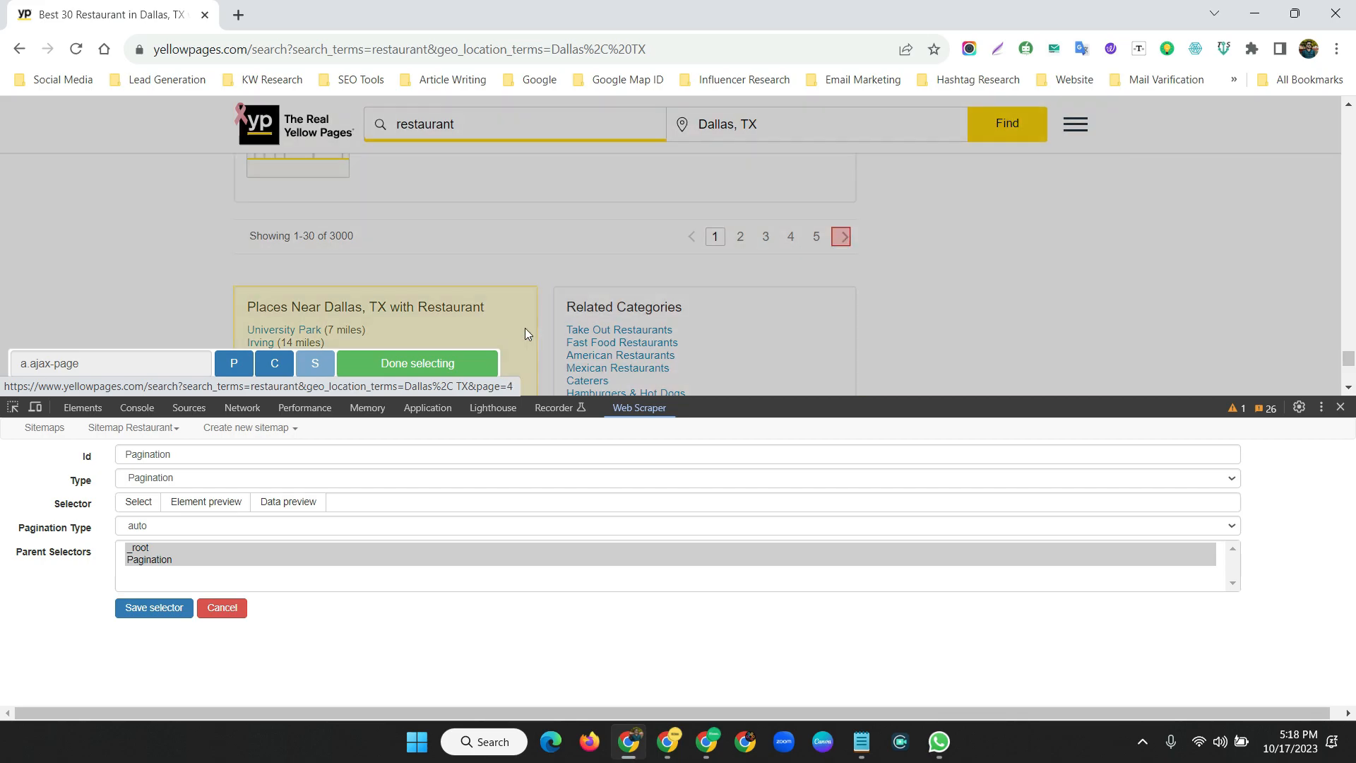
pyautogui.click(387, 380)
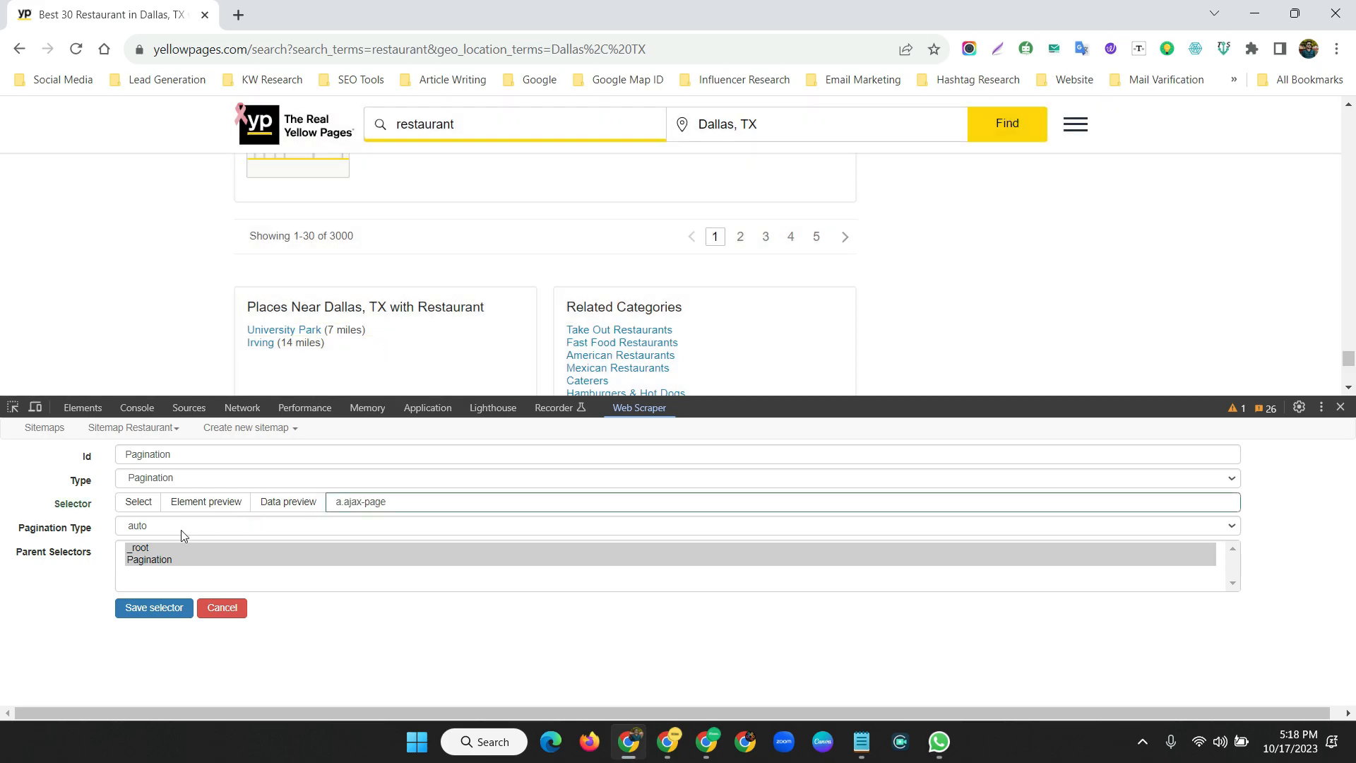
pyautogui.click(144, 528)
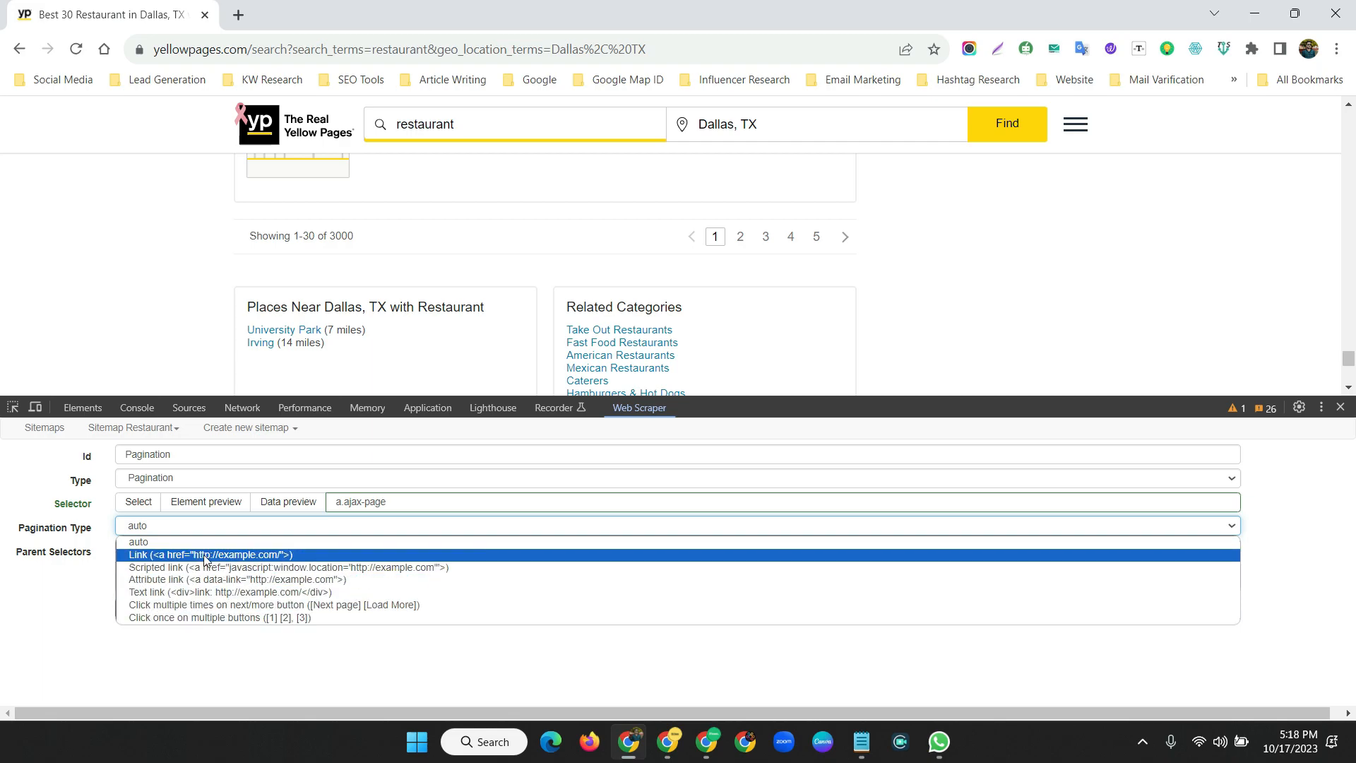
pyautogui.click(149, 543)
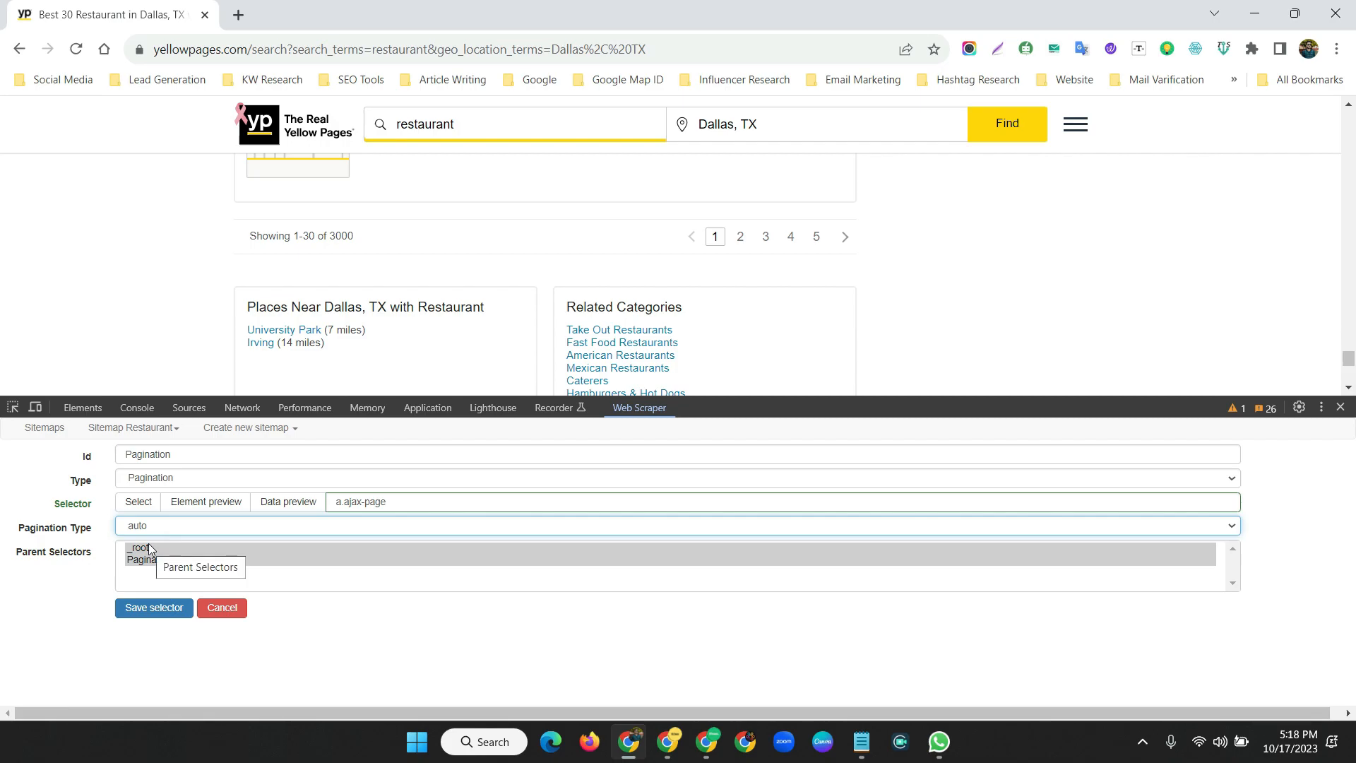
pyautogui.click(152, 608)
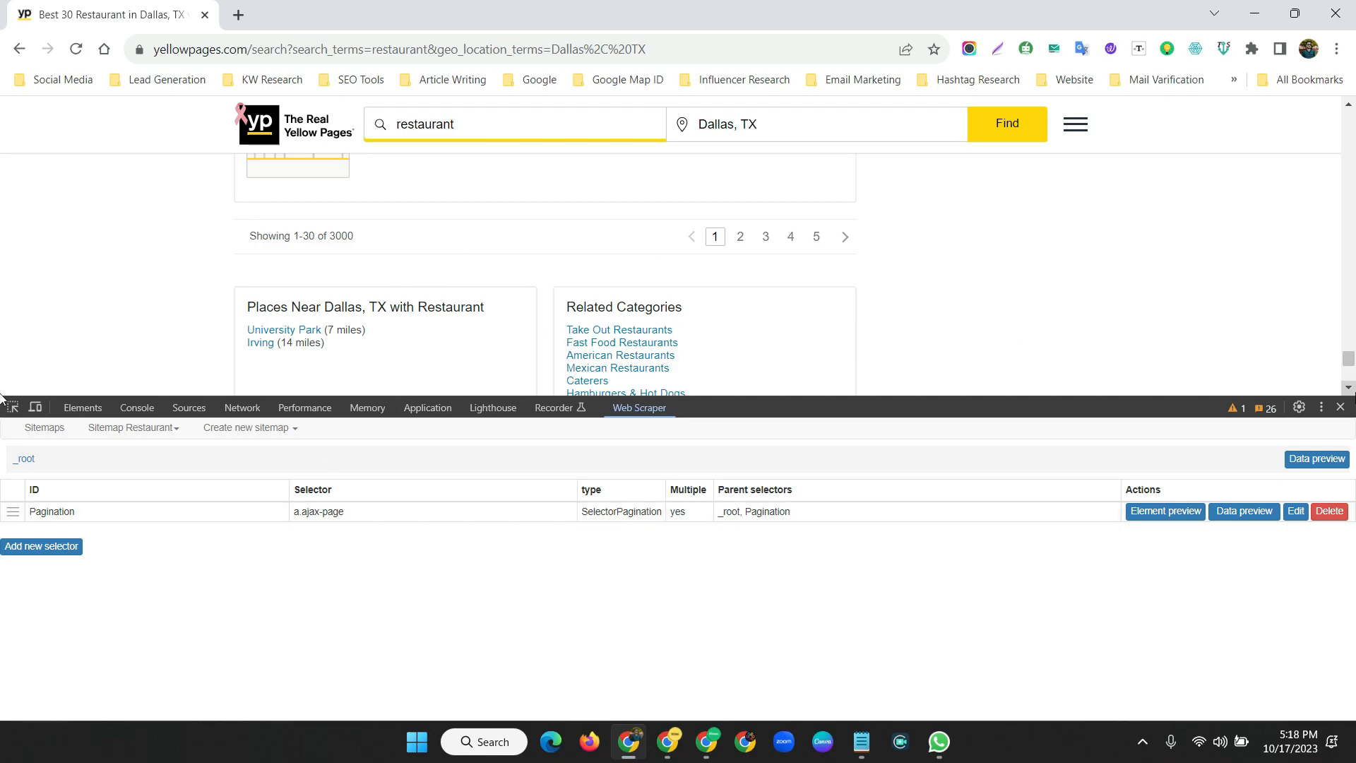
# Inside the Pagination selector, add a new selector with the id Name and the type Text.
pyautogui.click(64, 512)
pyautogui.moveTo(1349, 358); pyautogui.dragTo(1348, 132)
pyautogui.scroll(1, 1087, 267)
pyautogui.scroll(-4, 1006, 288)
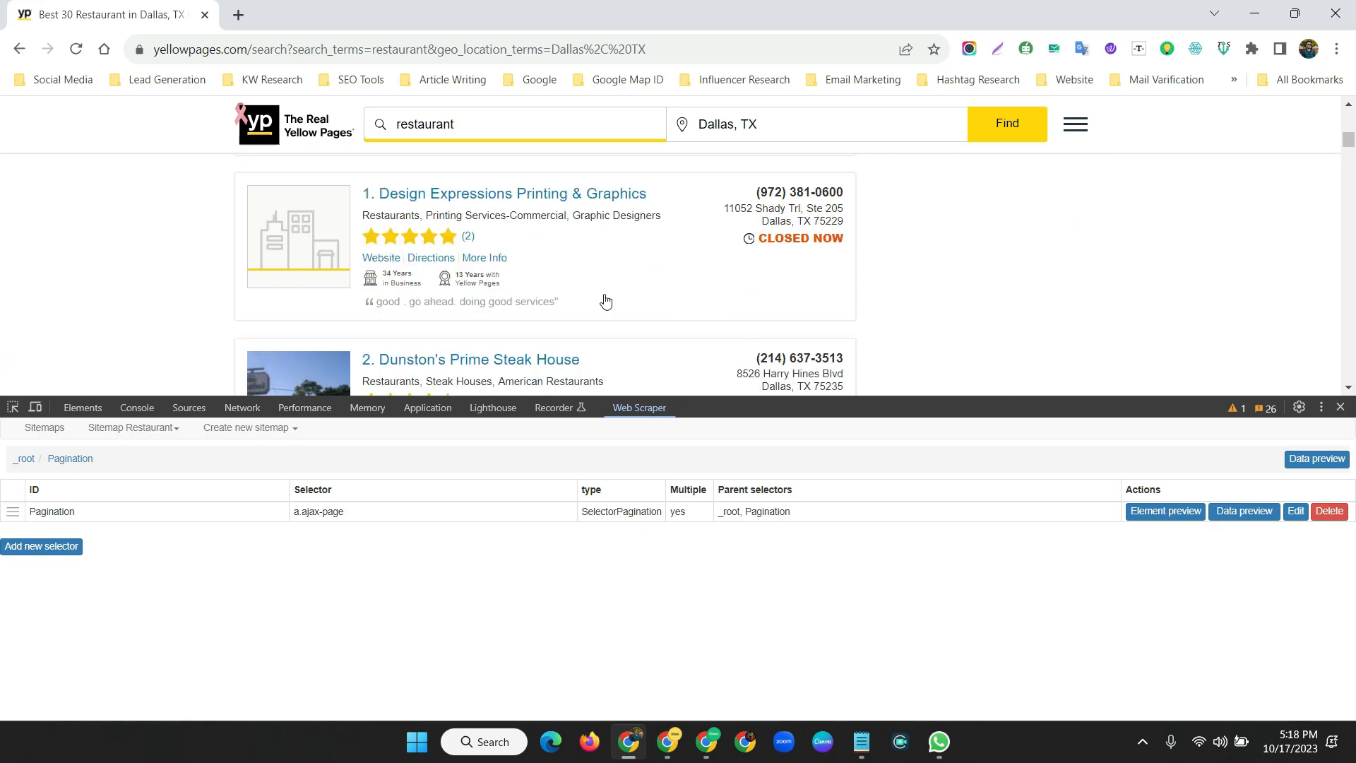
pyautogui.click(29, 548)
pyautogui.click(157, 455)
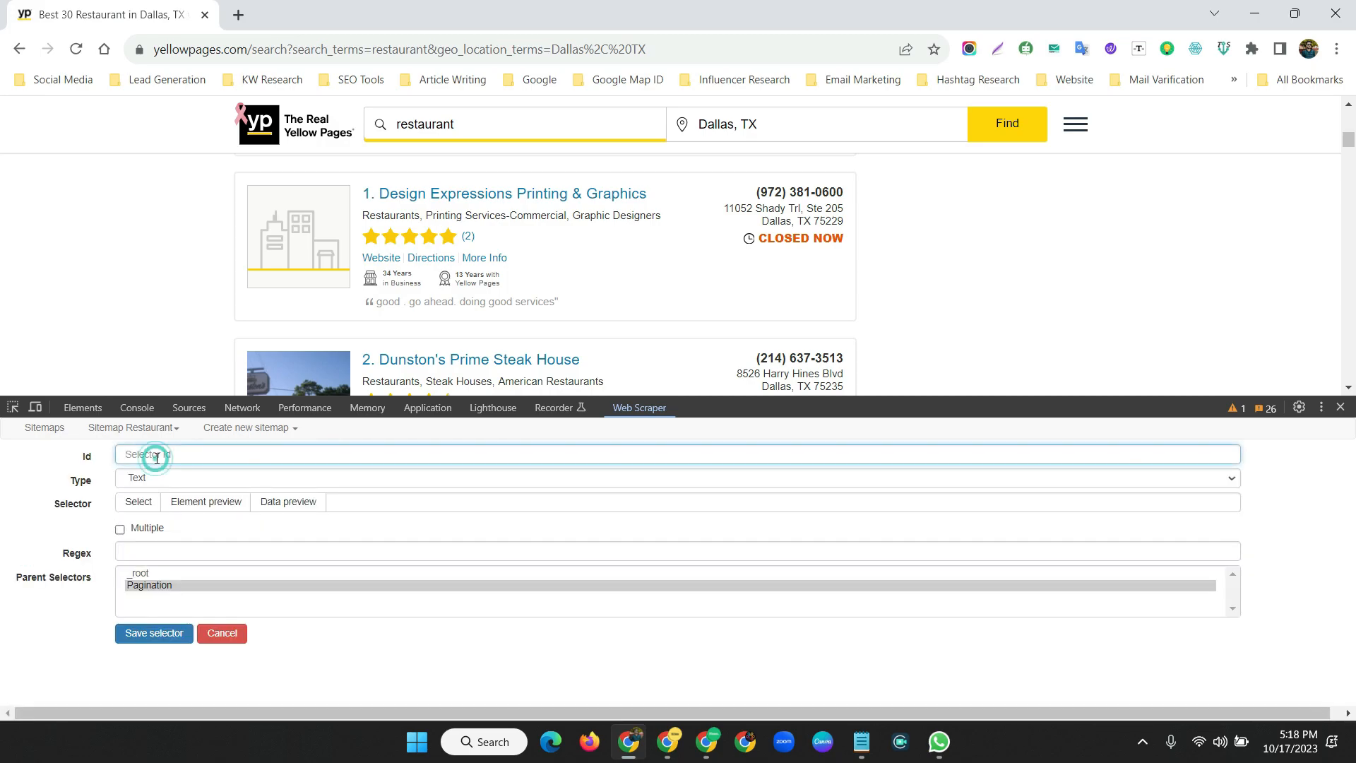
pyautogui.write('Nam')
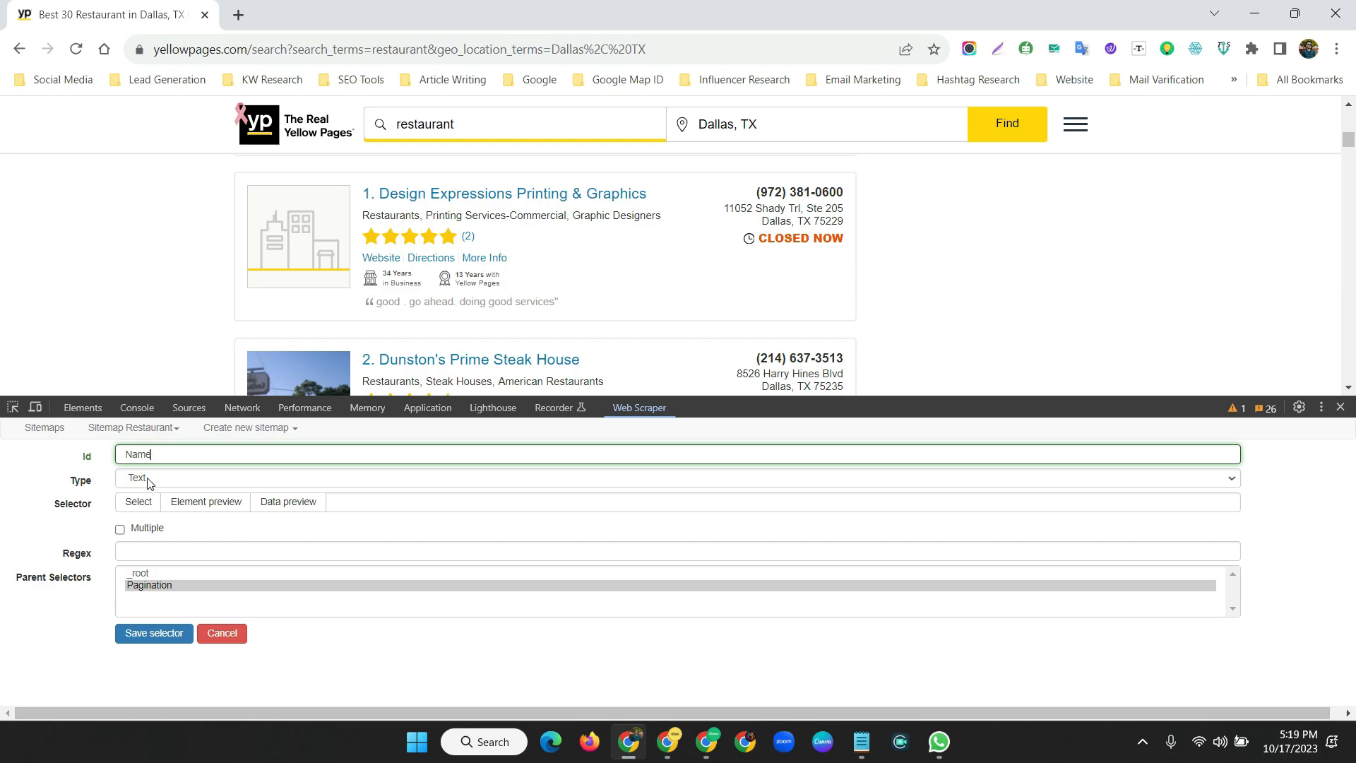
pyautogui.write('e')
pyautogui.click(147, 480)
pyautogui.click(146, 486)
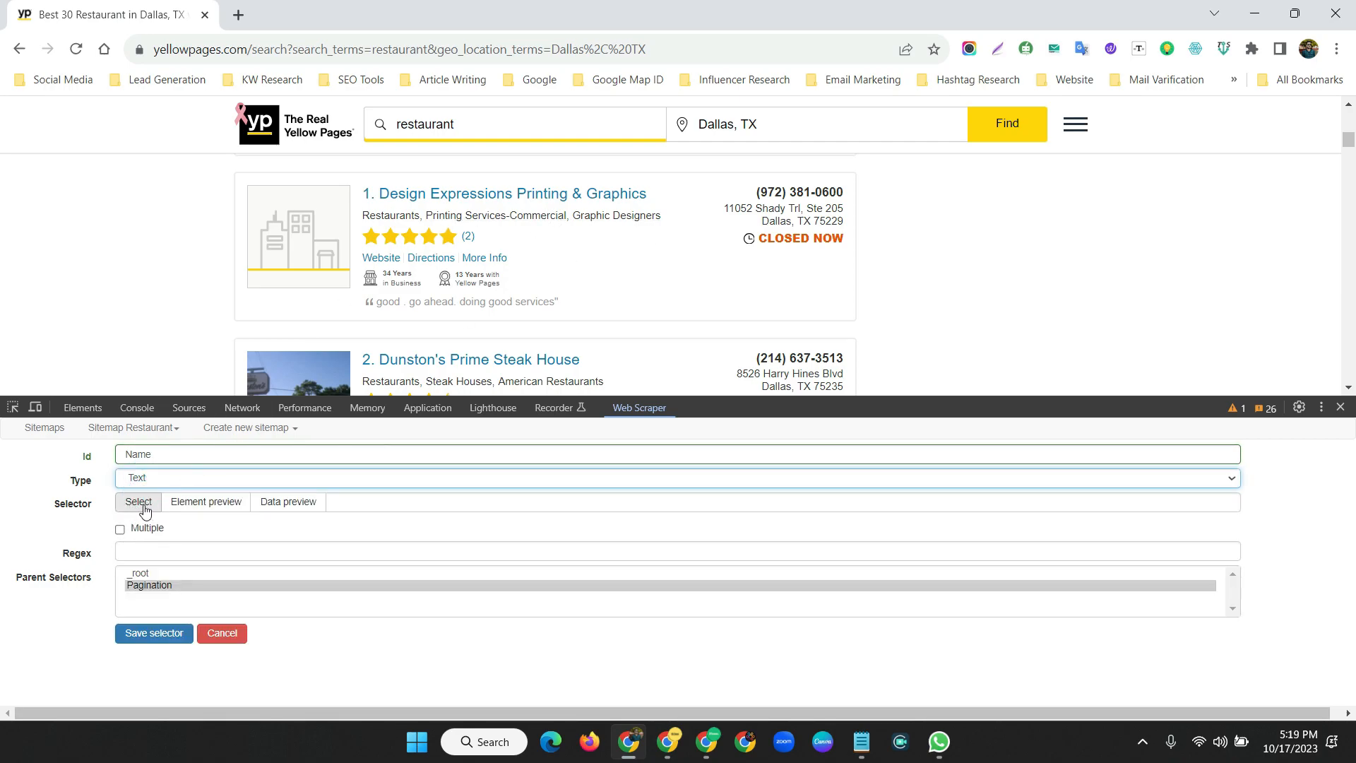
# Pick the restaurant names in the listings as the Name selector's elements, enable Multiple and save the selector.
pyautogui.click(139, 503)
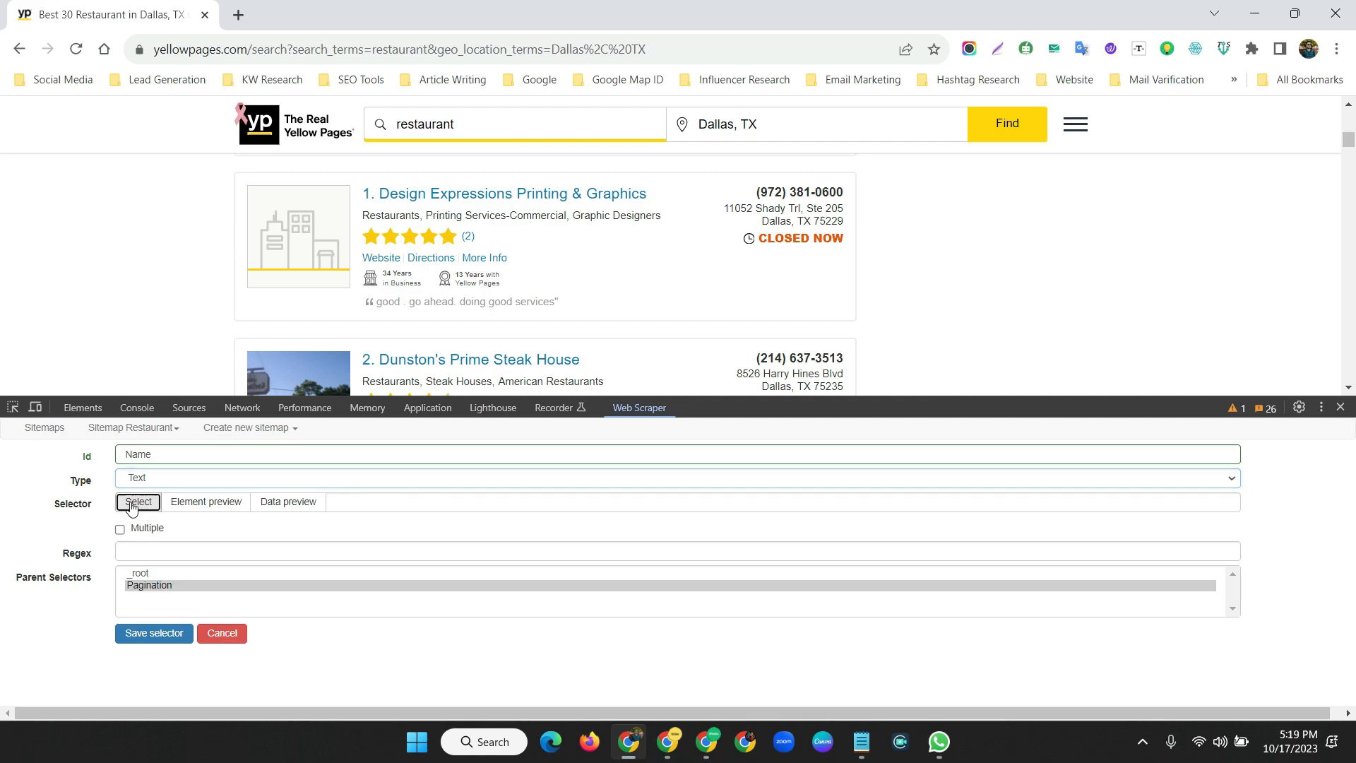
pyautogui.click(519, 200)
pyautogui.scroll(-1, 517, 198)
pyautogui.click(478, 272)
pyautogui.scroll(-2, 487, 261)
pyautogui.scroll(-1, 473, 294)
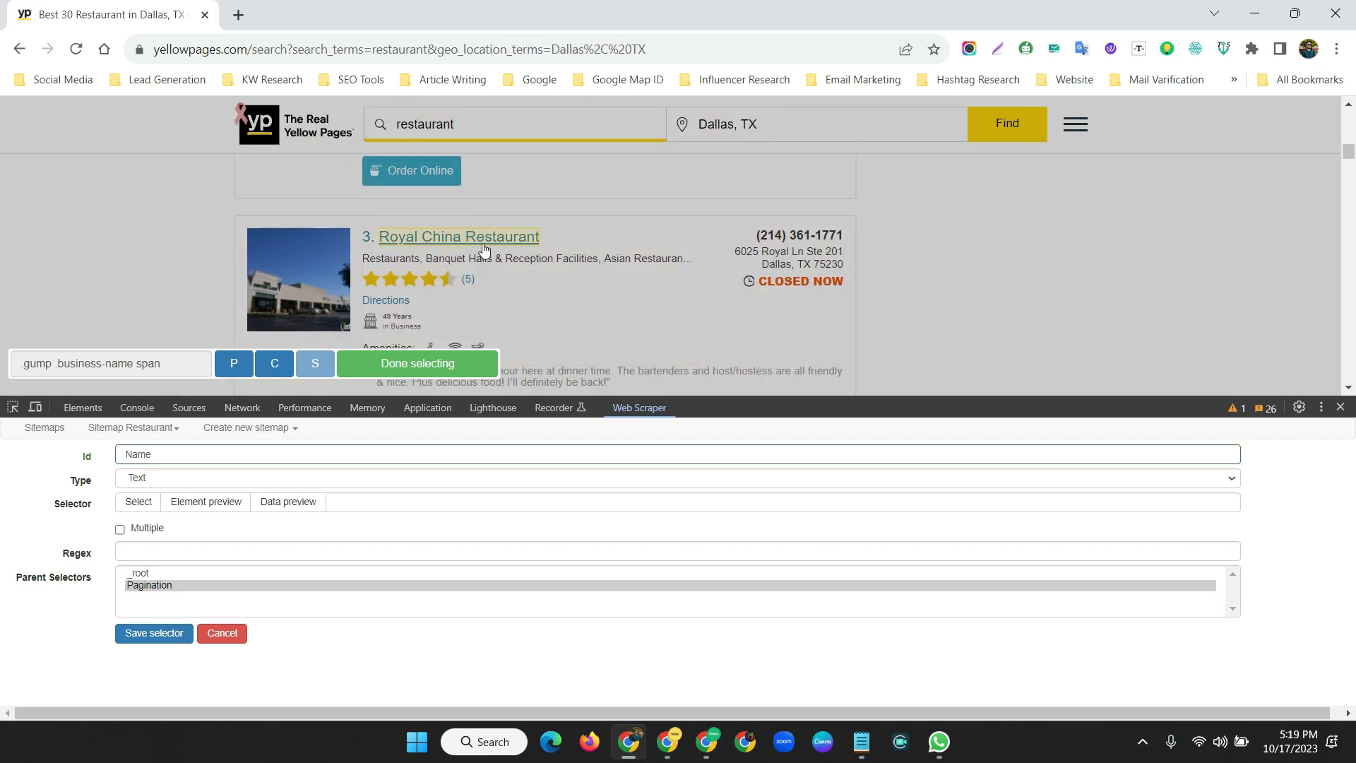
pyautogui.click(484, 244)
pyautogui.scroll(-3, 485, 244)
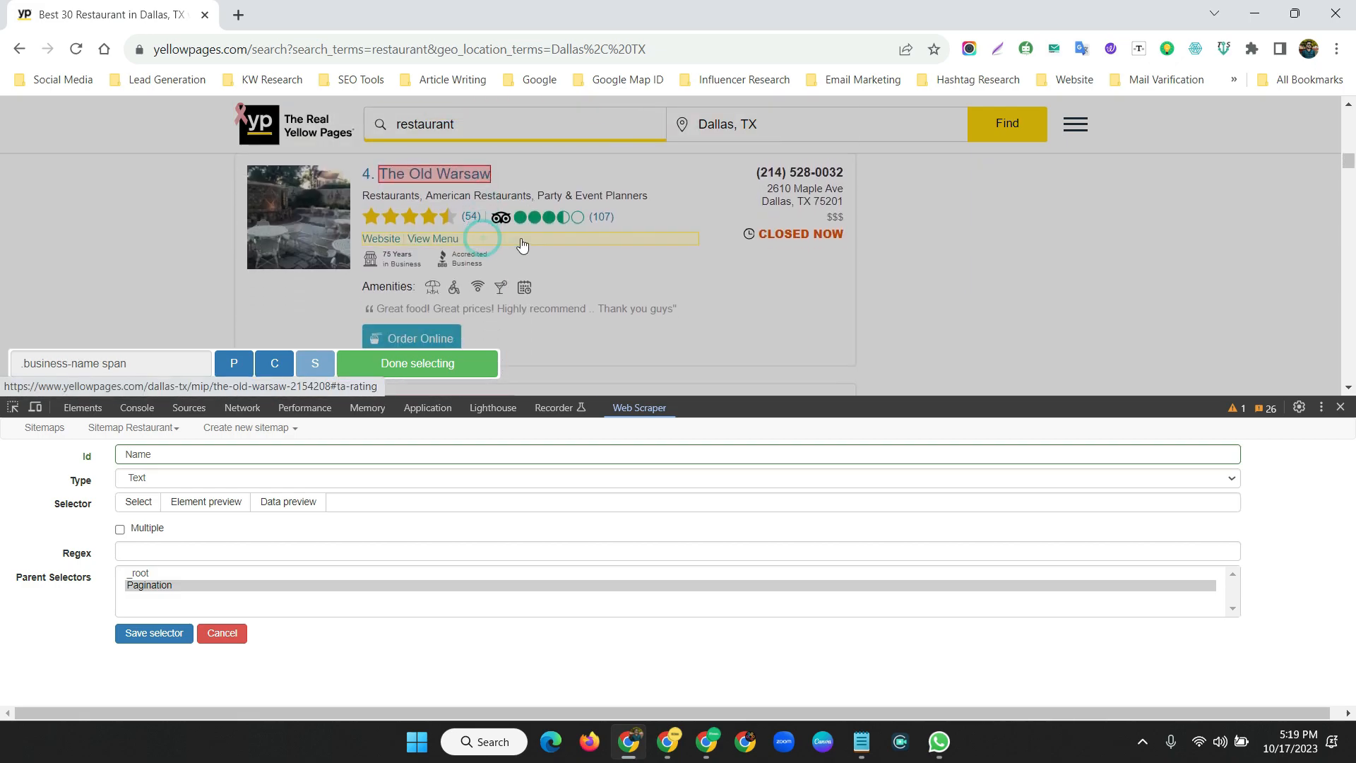
pyautogui.click(418, 363)
pyautogui.click(120, 529)
pyautogui.click(154, 633)
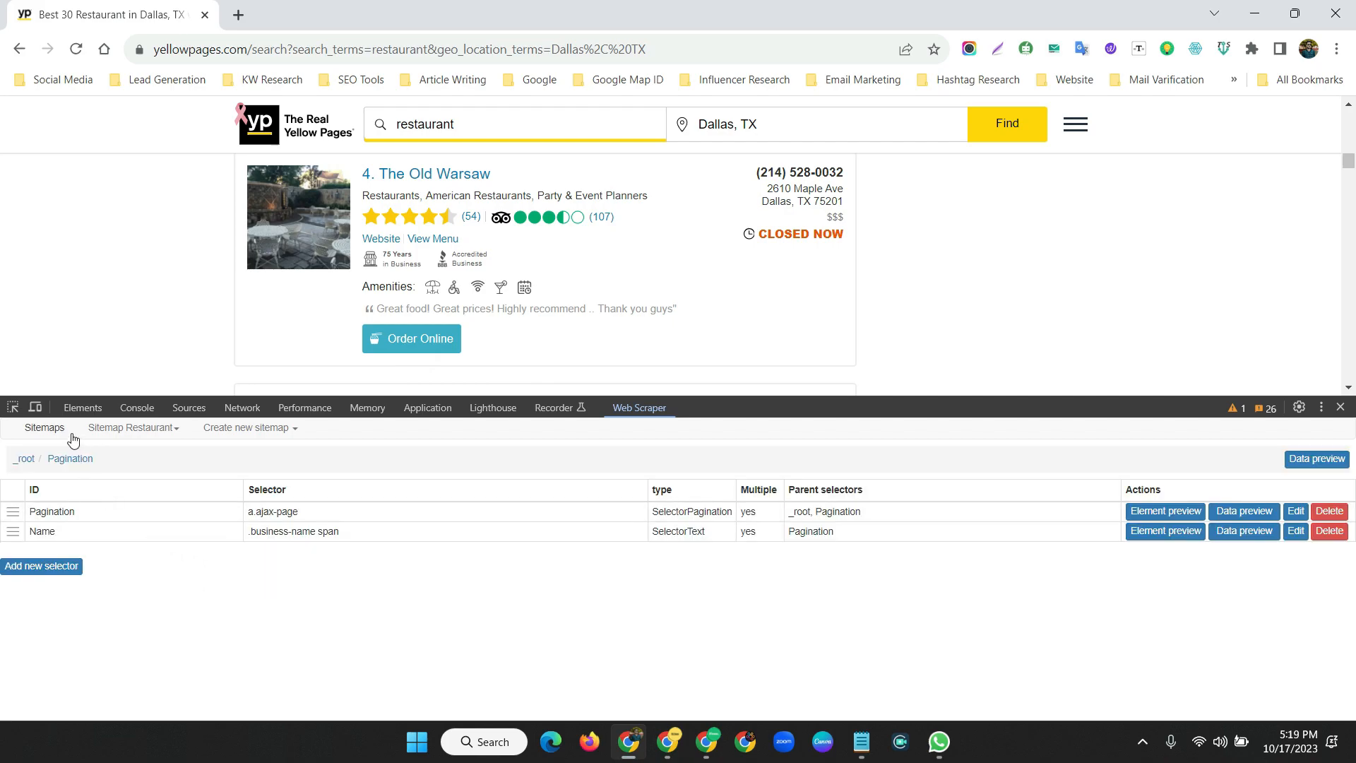
# Start scraping the Restaurant sitemap with the delay value set to 500.
pyautogui.scroll(-2, 3, 169)
pyautogui.moveTo(1352, 171); pyautogui.dragTo(1350, 370)
pyautogui.scroll(2, 1005, 272)
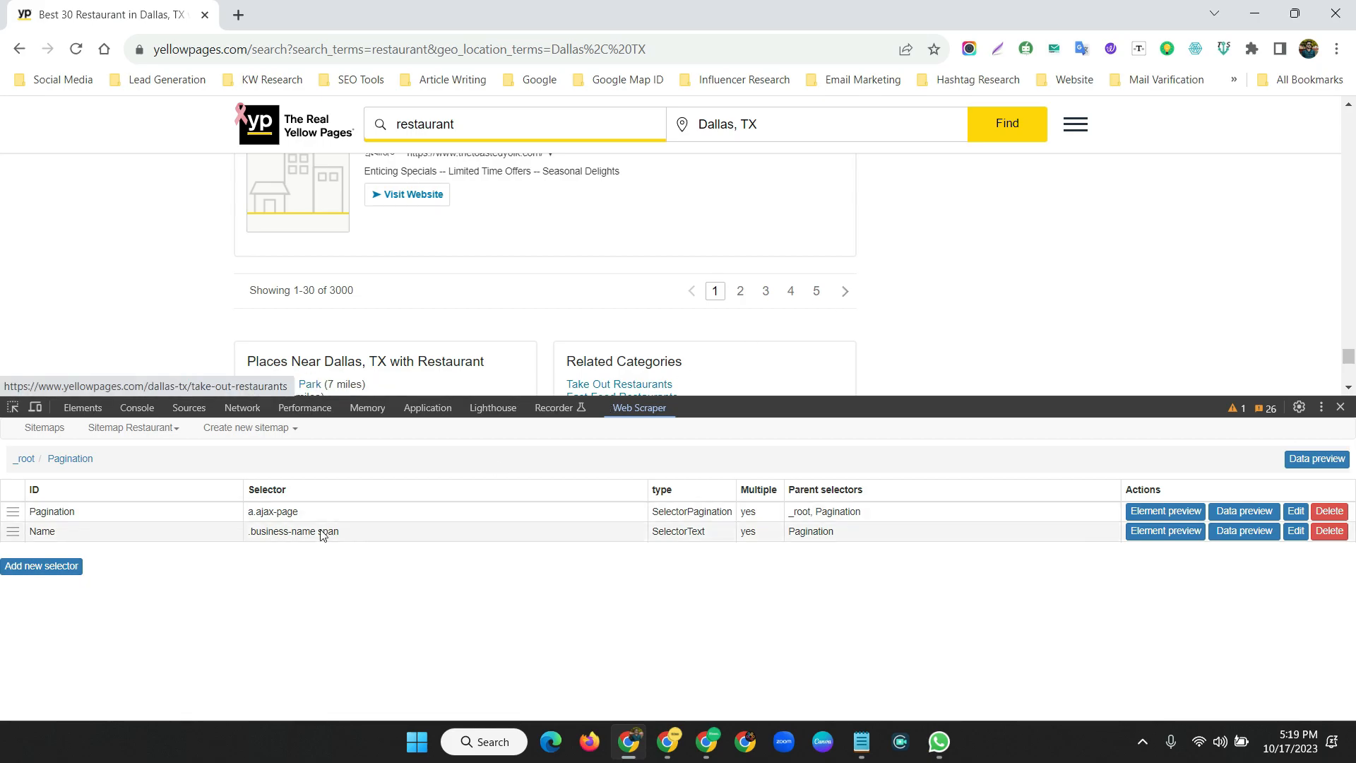
pyautogui.click(122, 433)
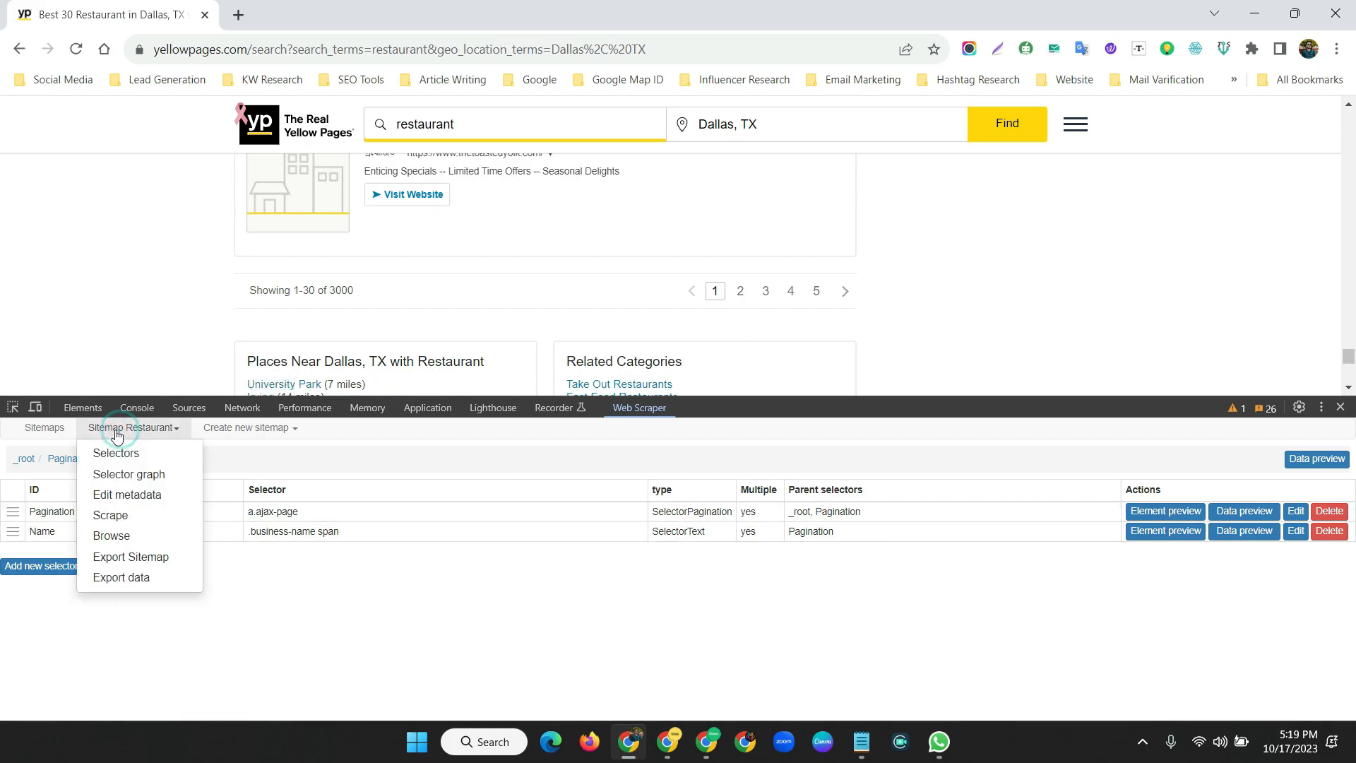
pyautogui.click(117, 521)
pyautogui.doubleClick(134, 493)
pyautogui.write('500')
pyautogui.click(150, 529)
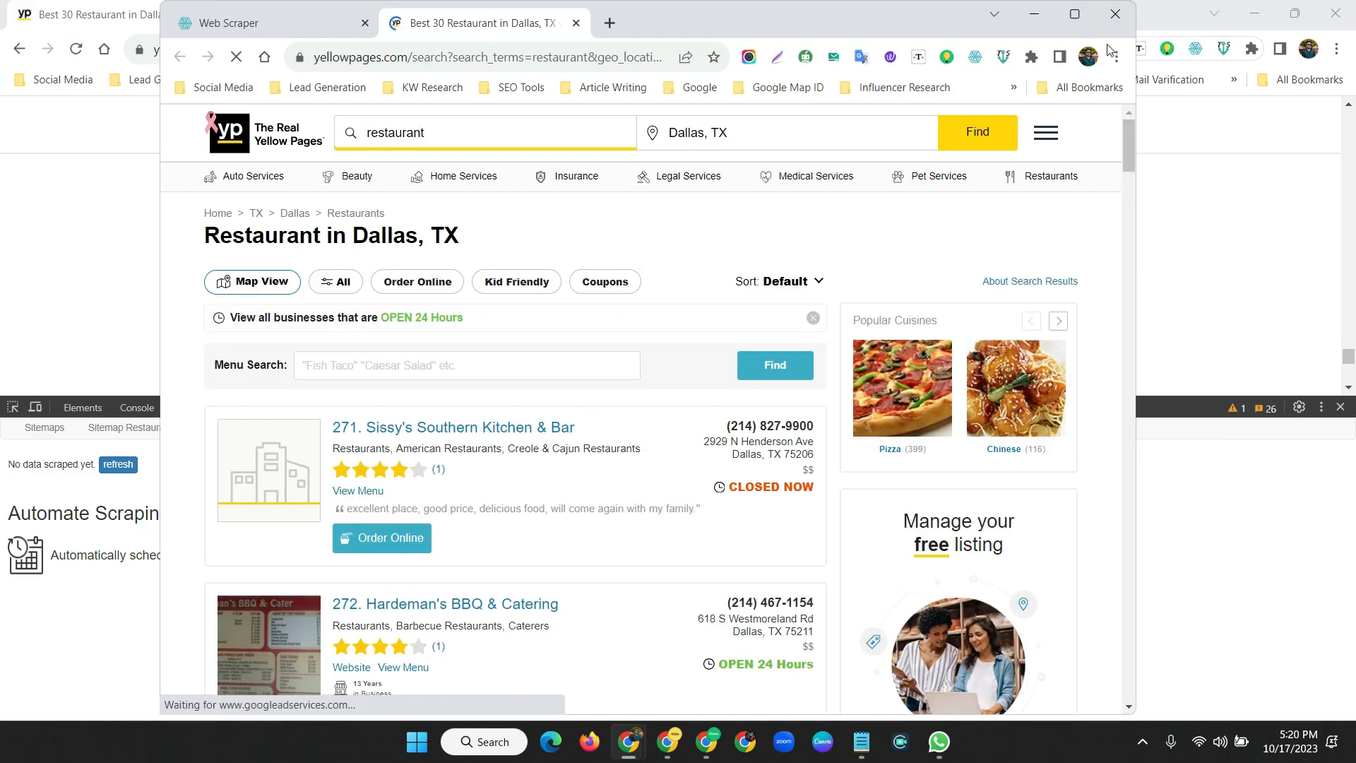
# Stop the running scrape and load the scraped data, checking the order numbers and pagination links down to the last record.
pyautogui.click(1115, 14)
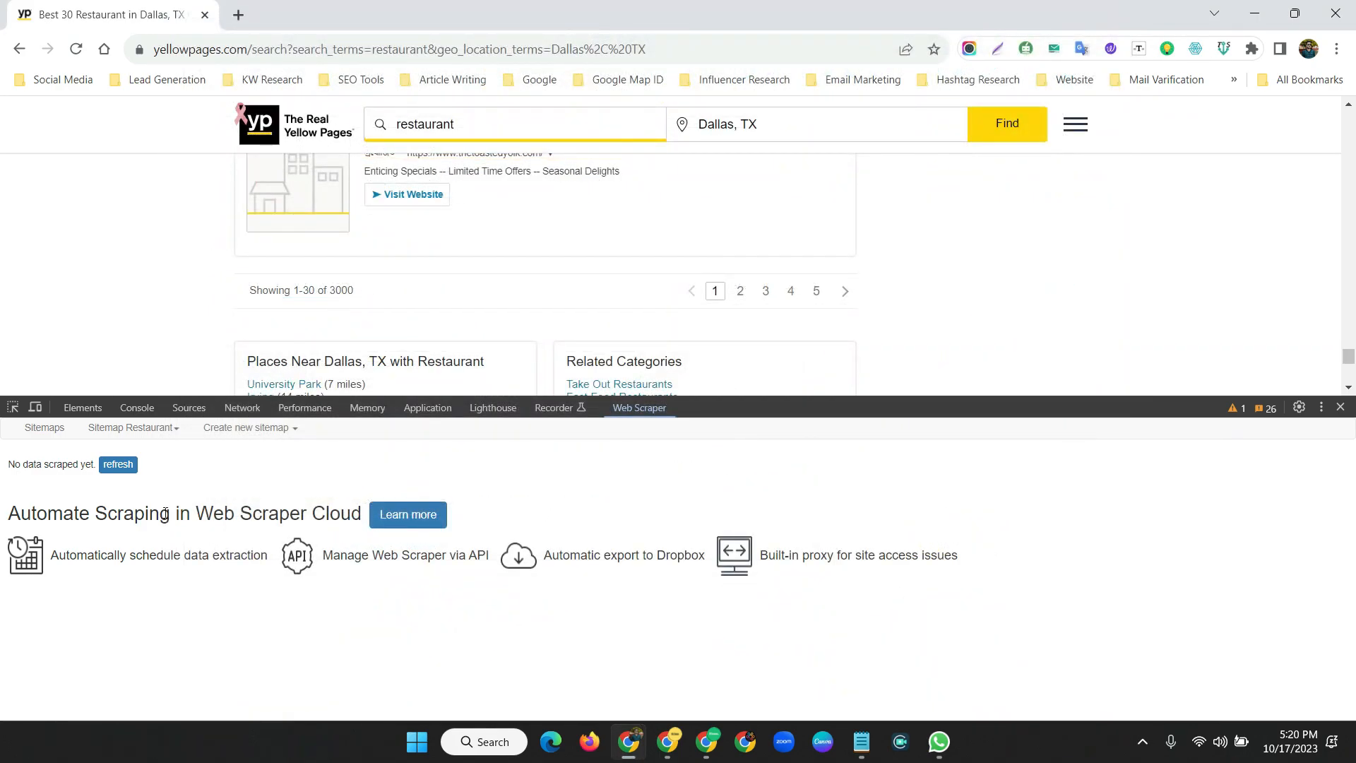
pyautogui.click(119, 466)
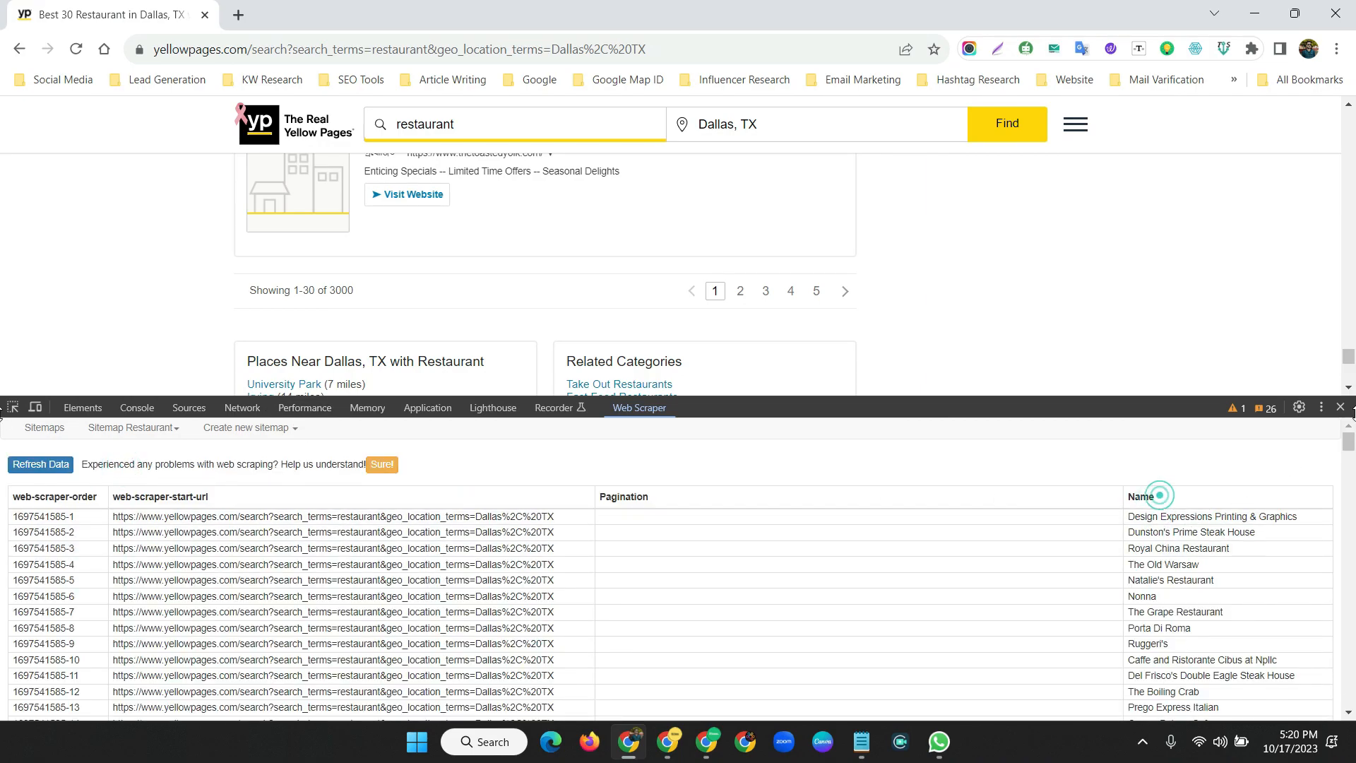
pyautogui.moveTo(1349, 445); pyautogui.dragTo(1350, 700)
pyautogui.moveTo(92, 603); pyautogui.dragTo(70, 606)
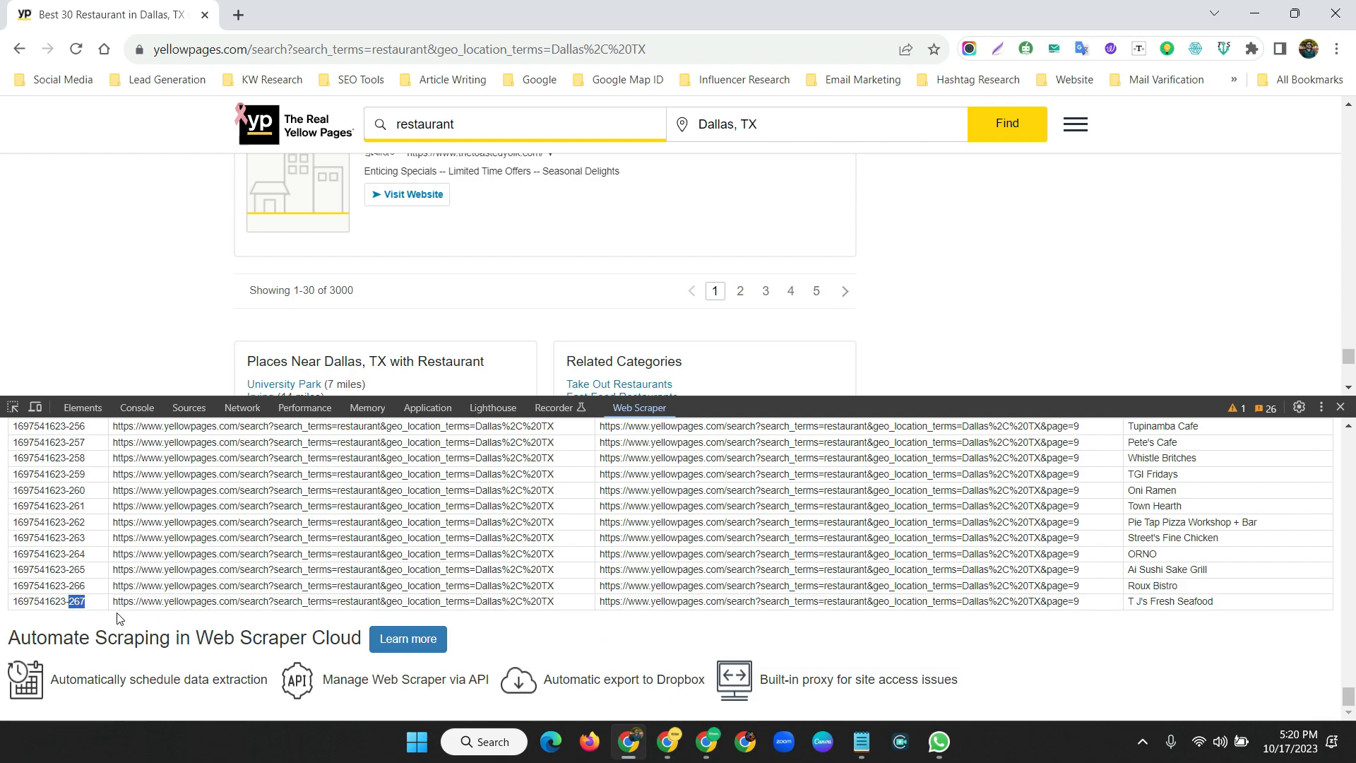
pyautogui.moveTo(1086, 603); pyautogui.dragTo(1048, 610)
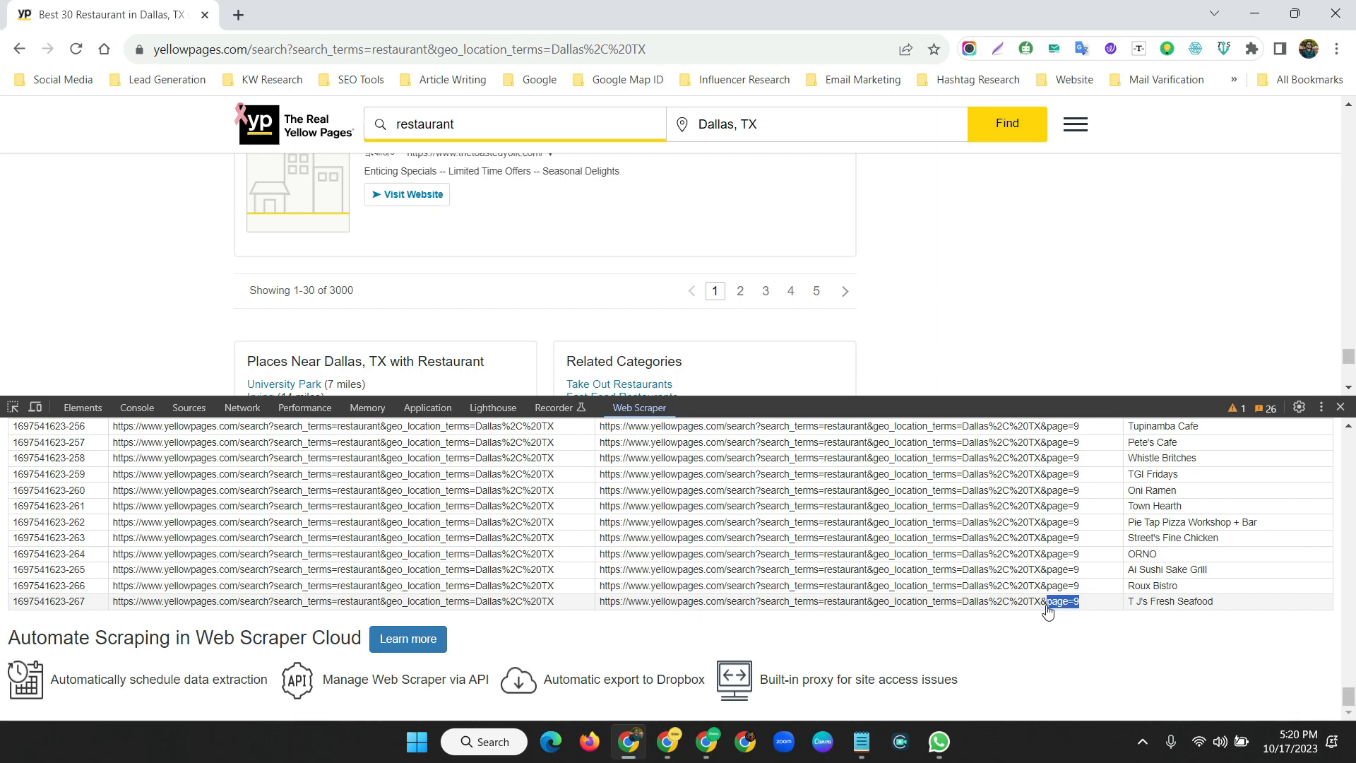
pyautogui.click(1069, 616)
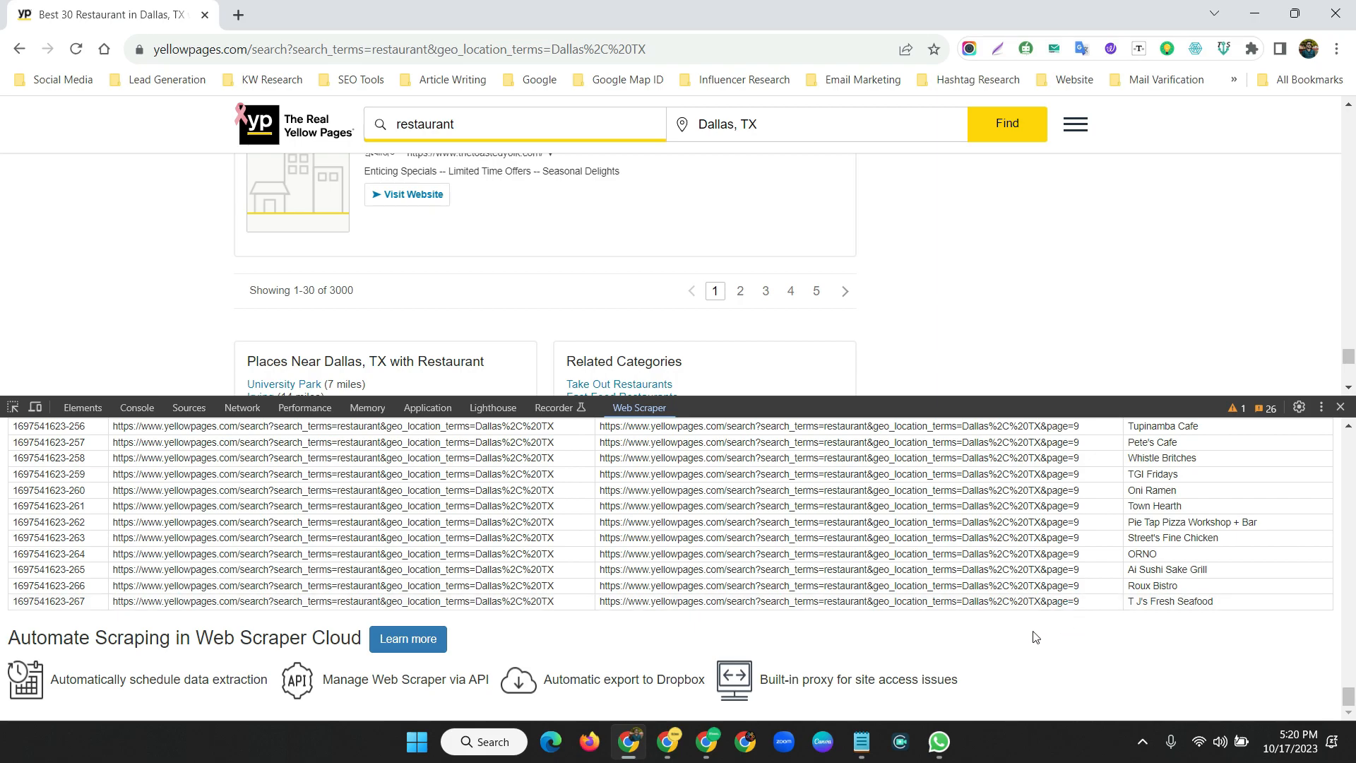
pyautogui.moveTo(1347, 698); pyautogui.dragTo(1350, 438)
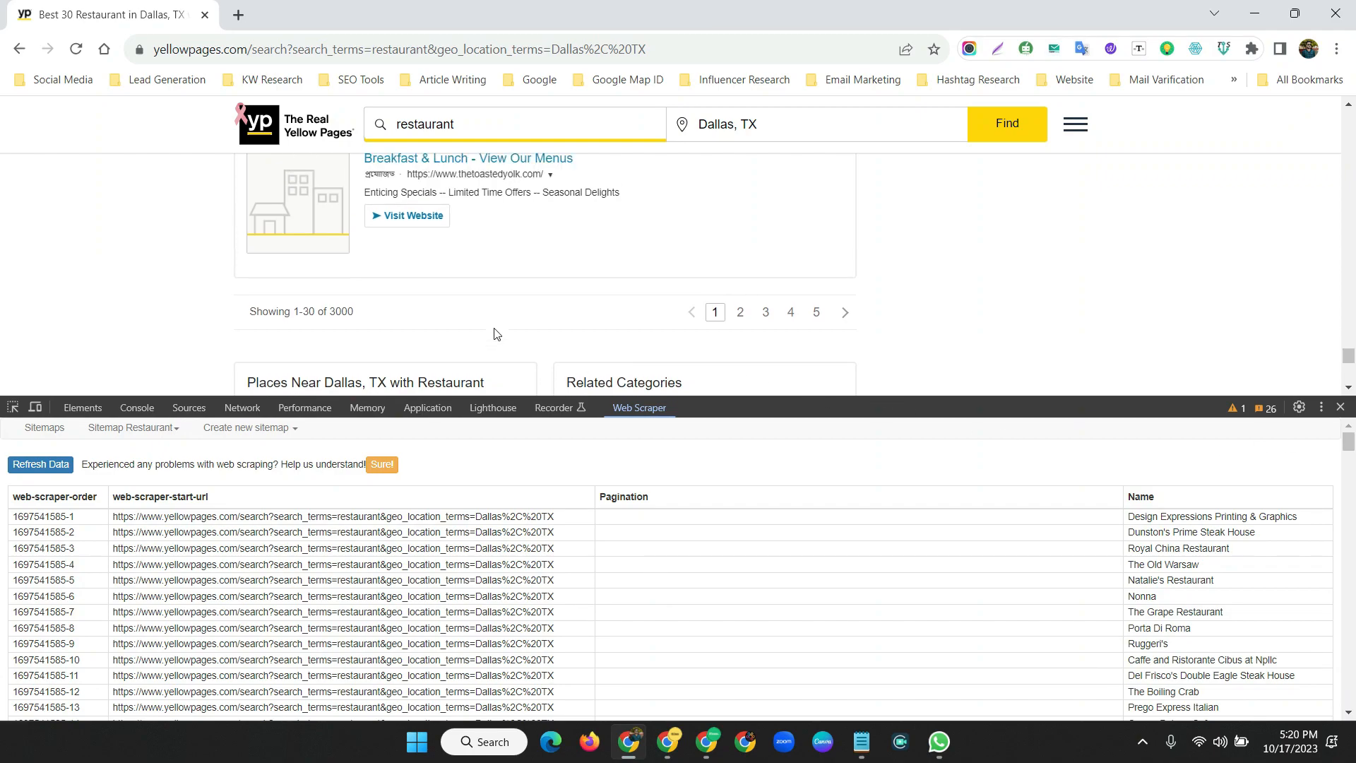
pyautogui.scroll(5, 493, 333)
pyautogui.scroll(15, 596, 267)
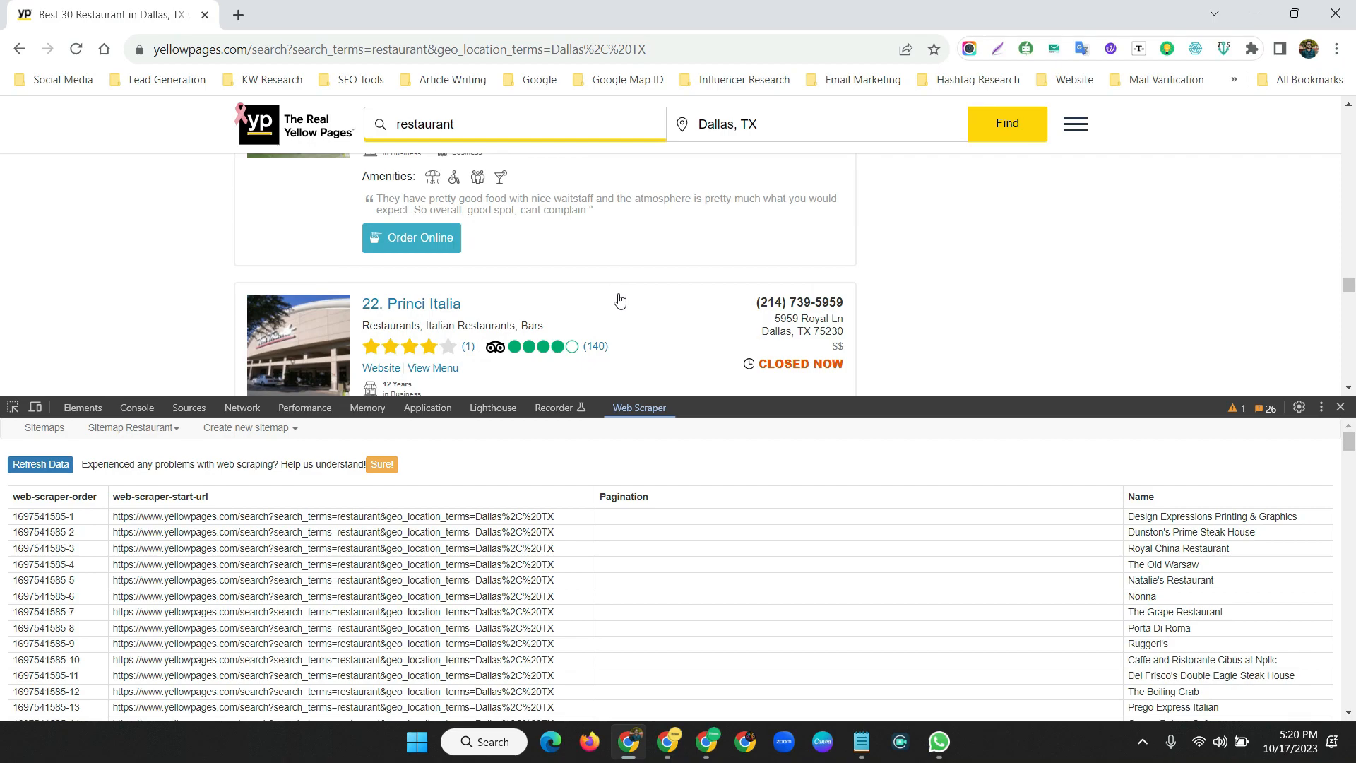
pyautogui.scroll(9, 506, 309)
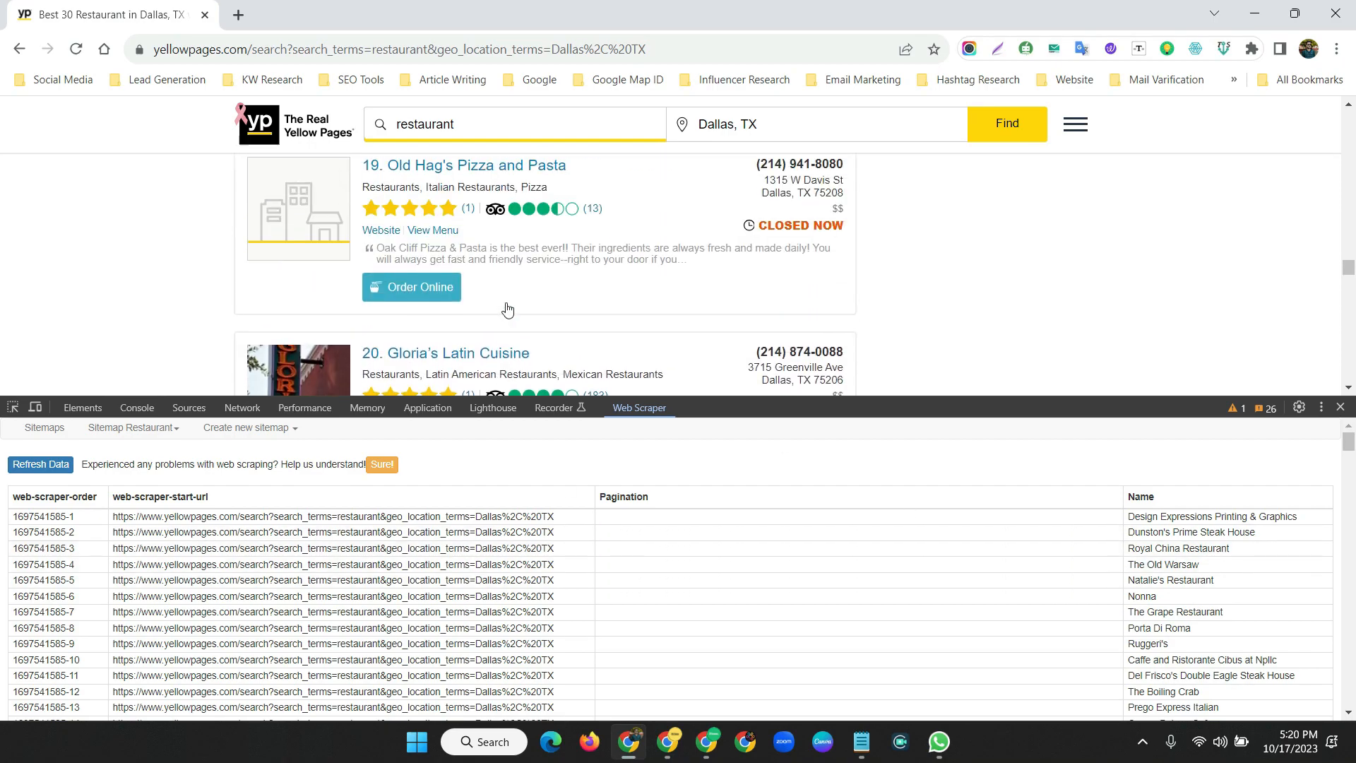
pyautogui.scroll(6, 587, 302)
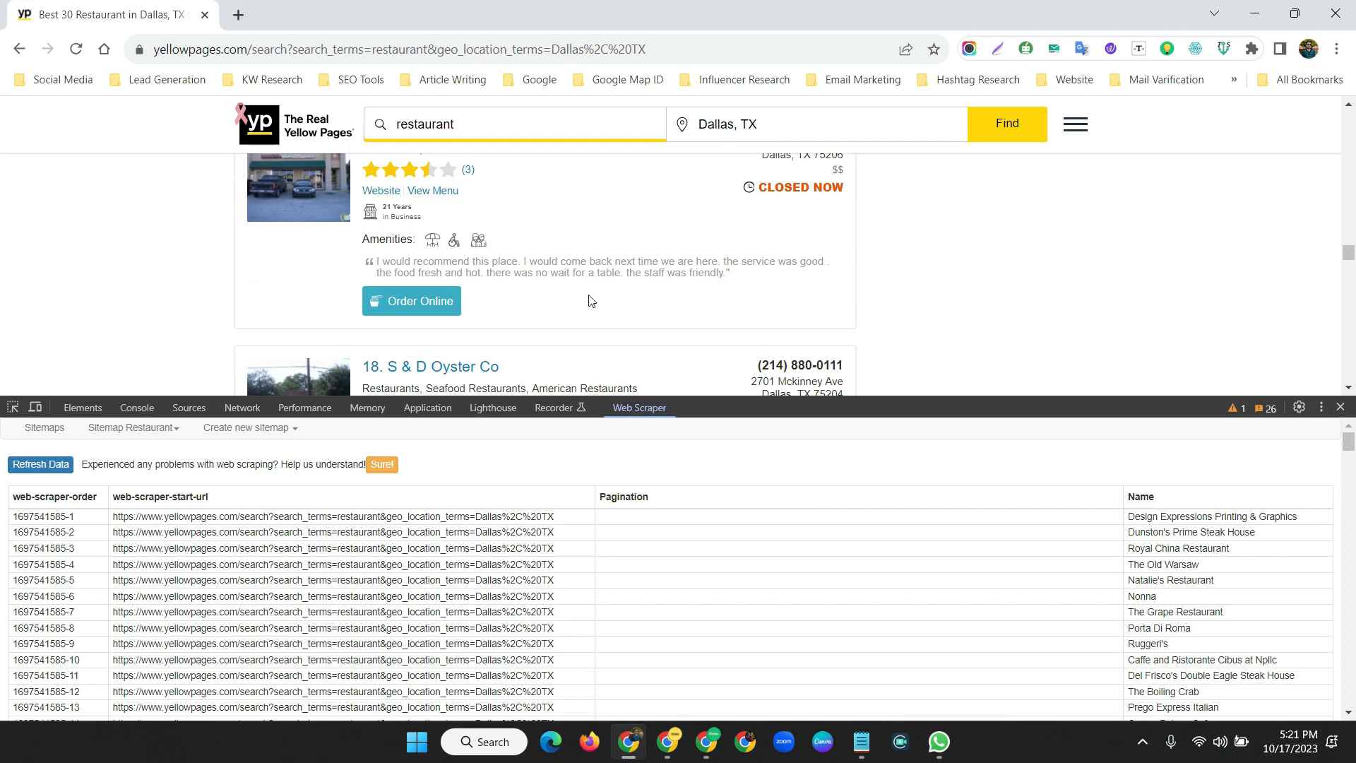
pyautogui.scroll(15, 557, 273)
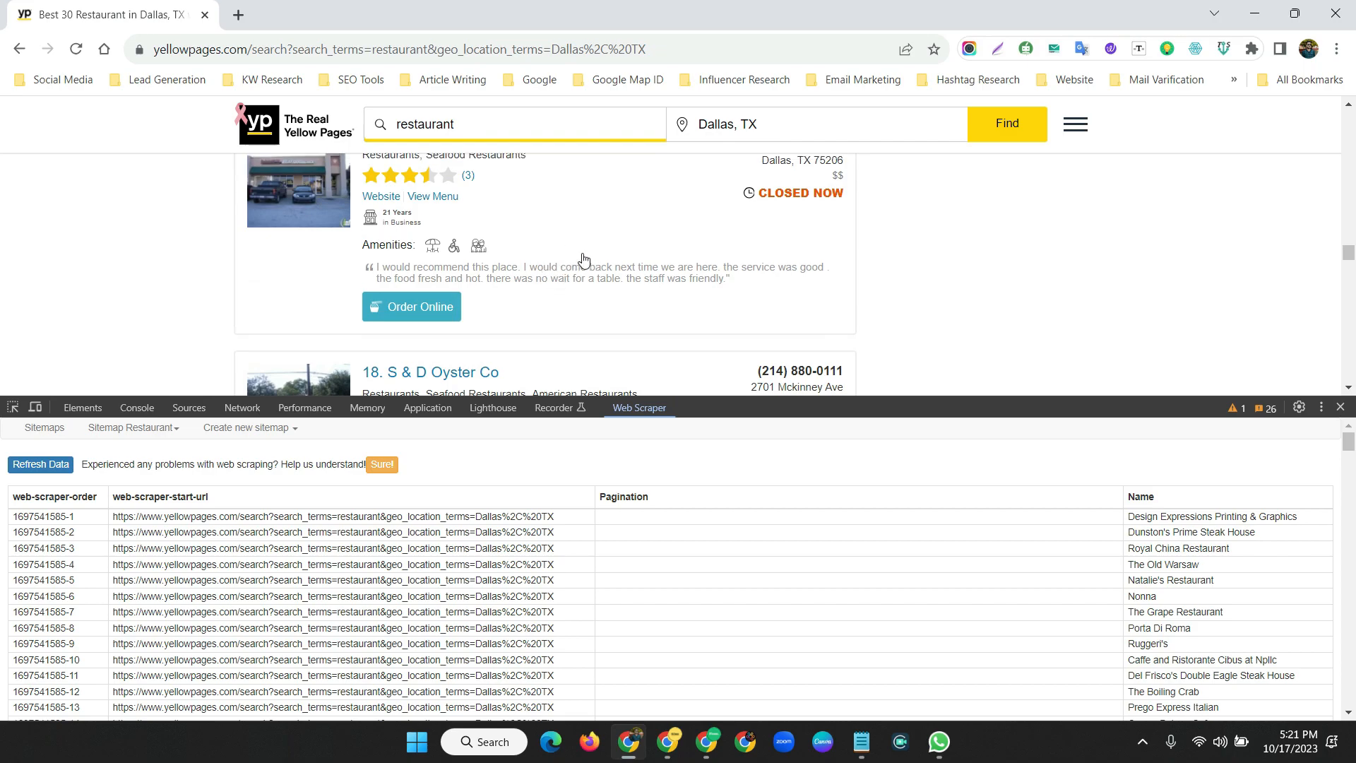
pyautogui.scroll(10, 574, 281)
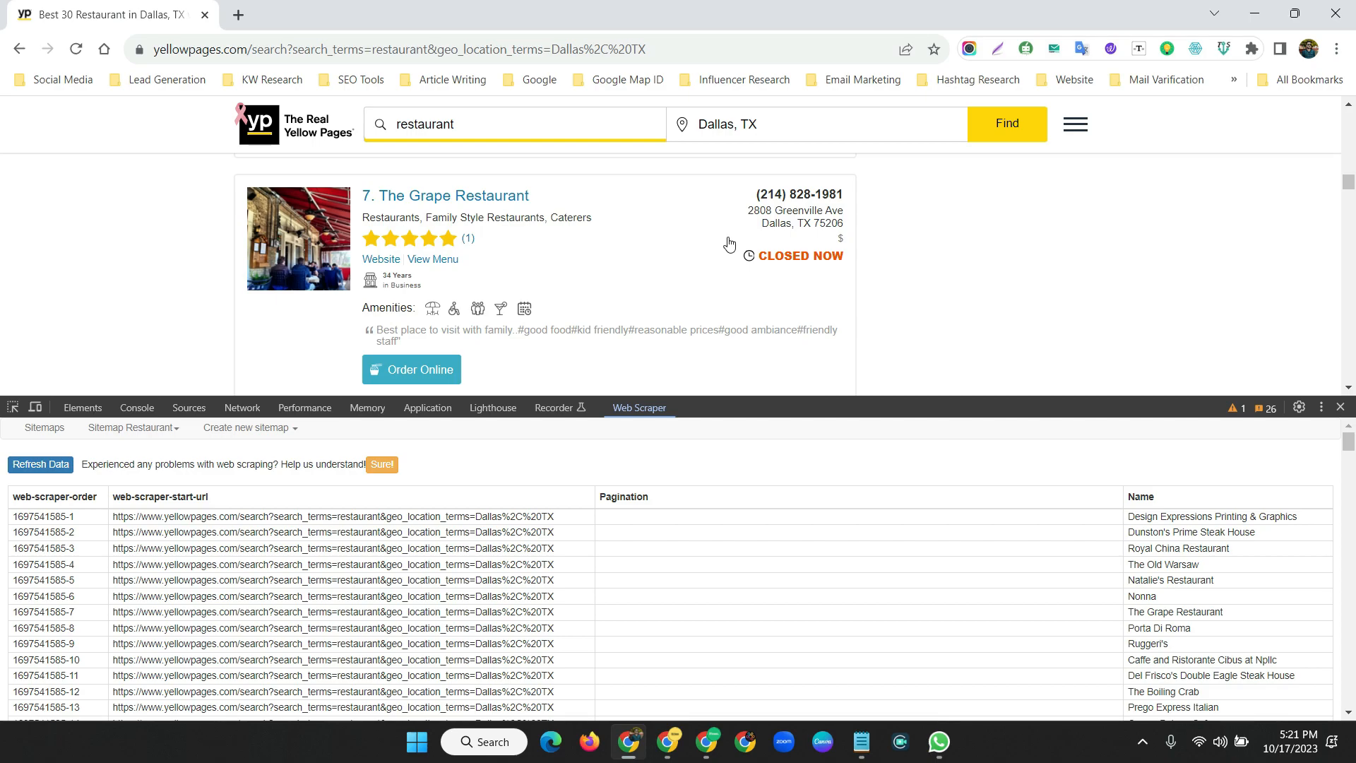
# Reopen the Restaurant sitemap from the sitemap list and browse its scraped records.
pyautogui.click(73, 436)
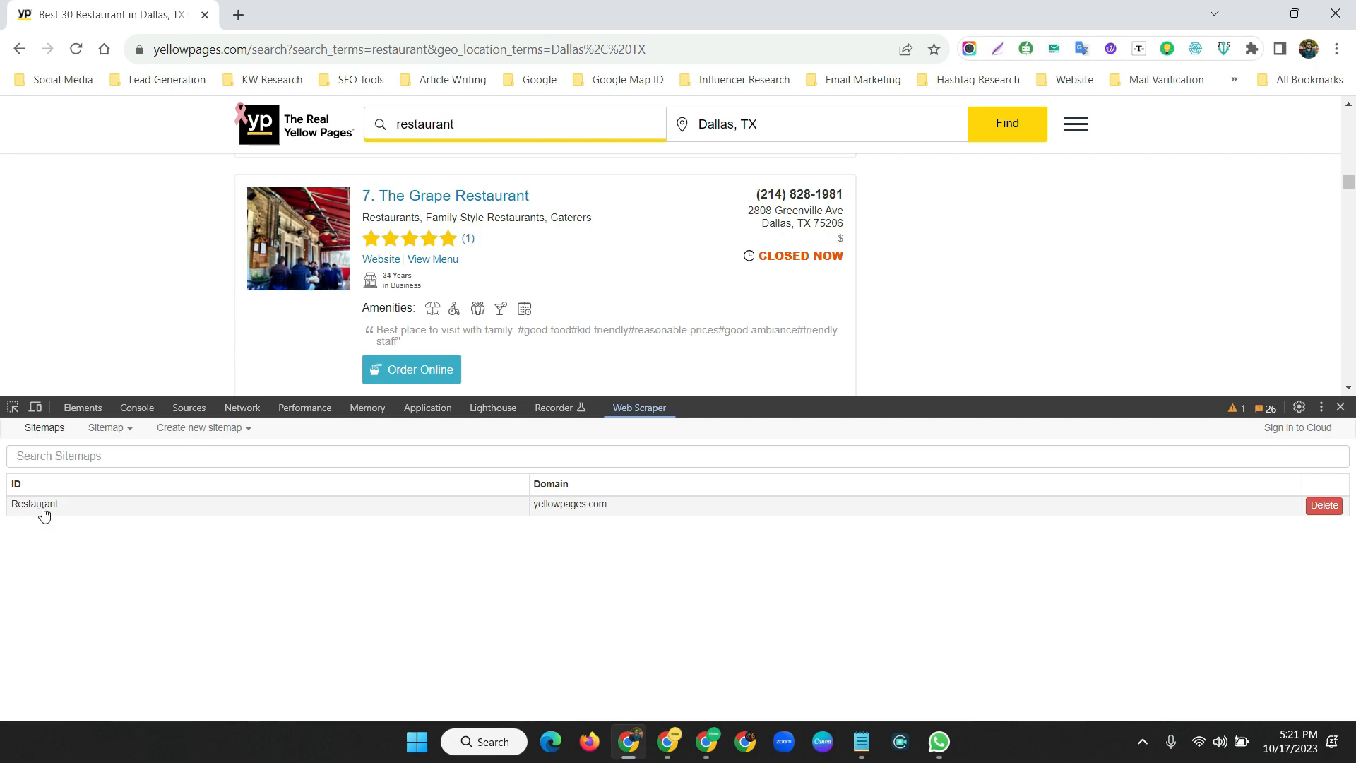
pyautogui.click(45, 430)
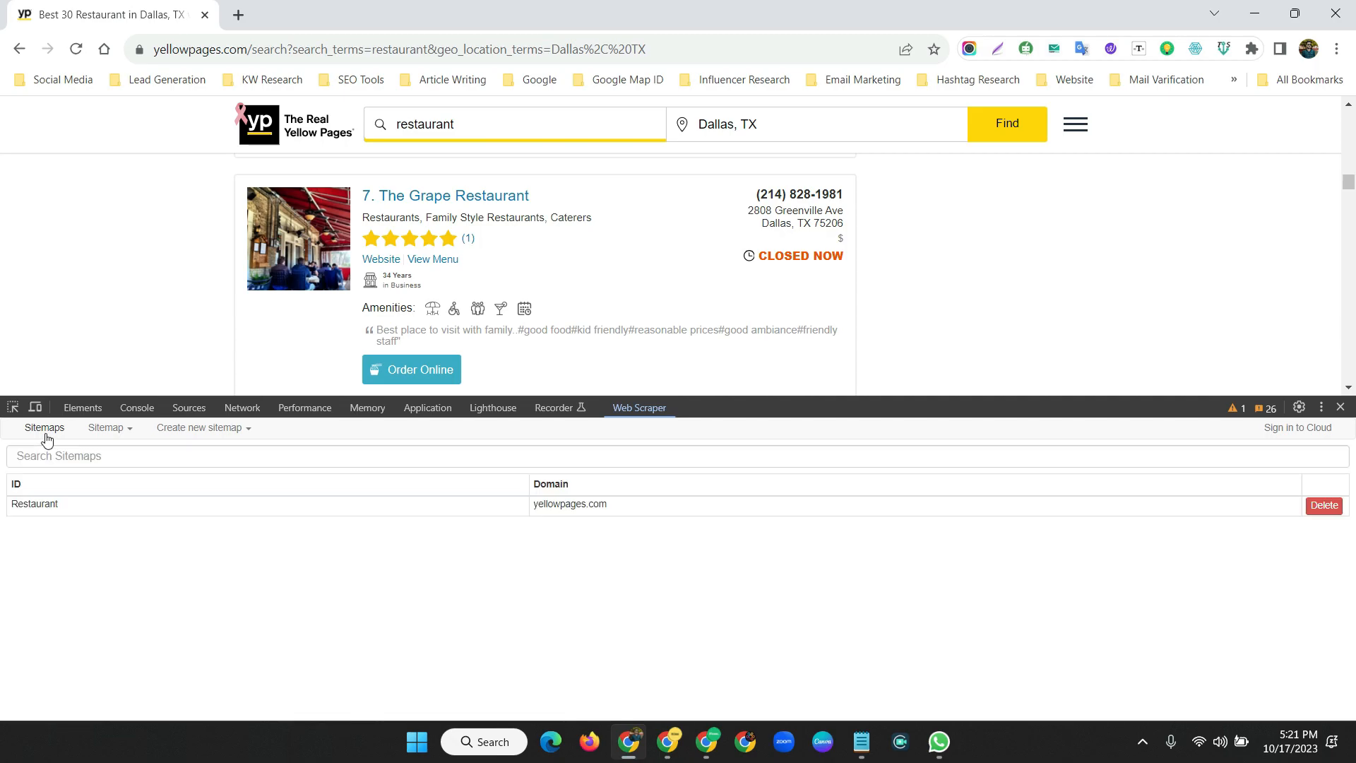
pyautogui.click(108, 507)
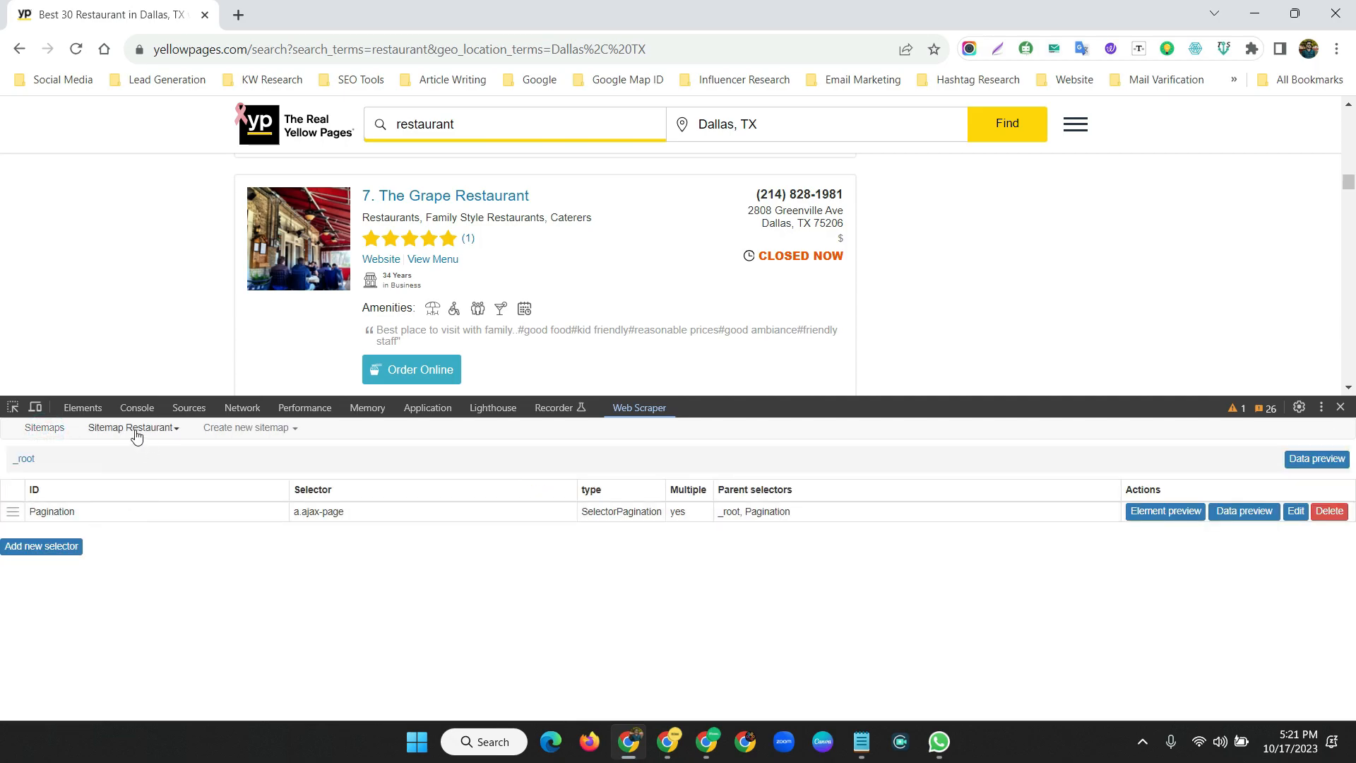
pyautogui.click(117, 430)
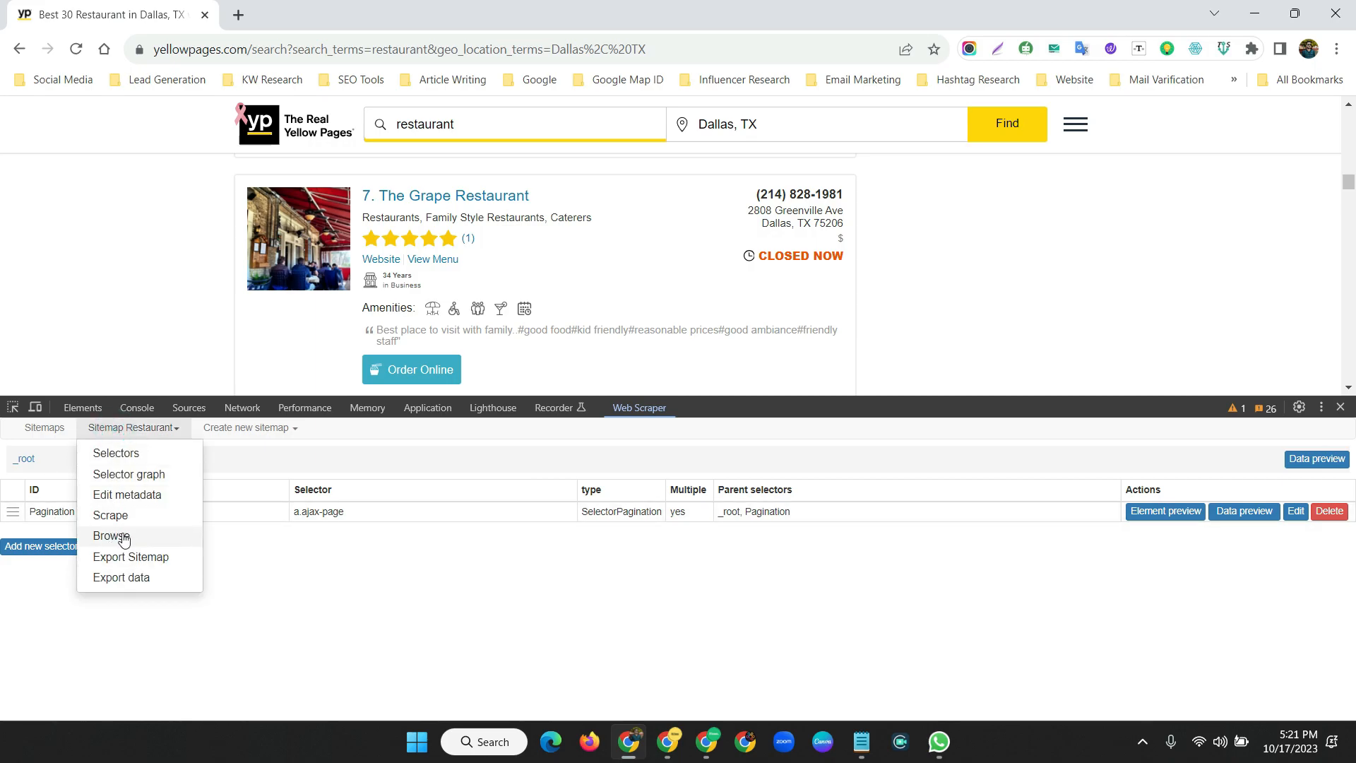
pyautogui.click(125, 540)
pyautogui.scroll(-5, 1352, 503)
pyautogui.scroll(-10, 1352, 503)
pyautogui.scroll(20, 1341, 445)
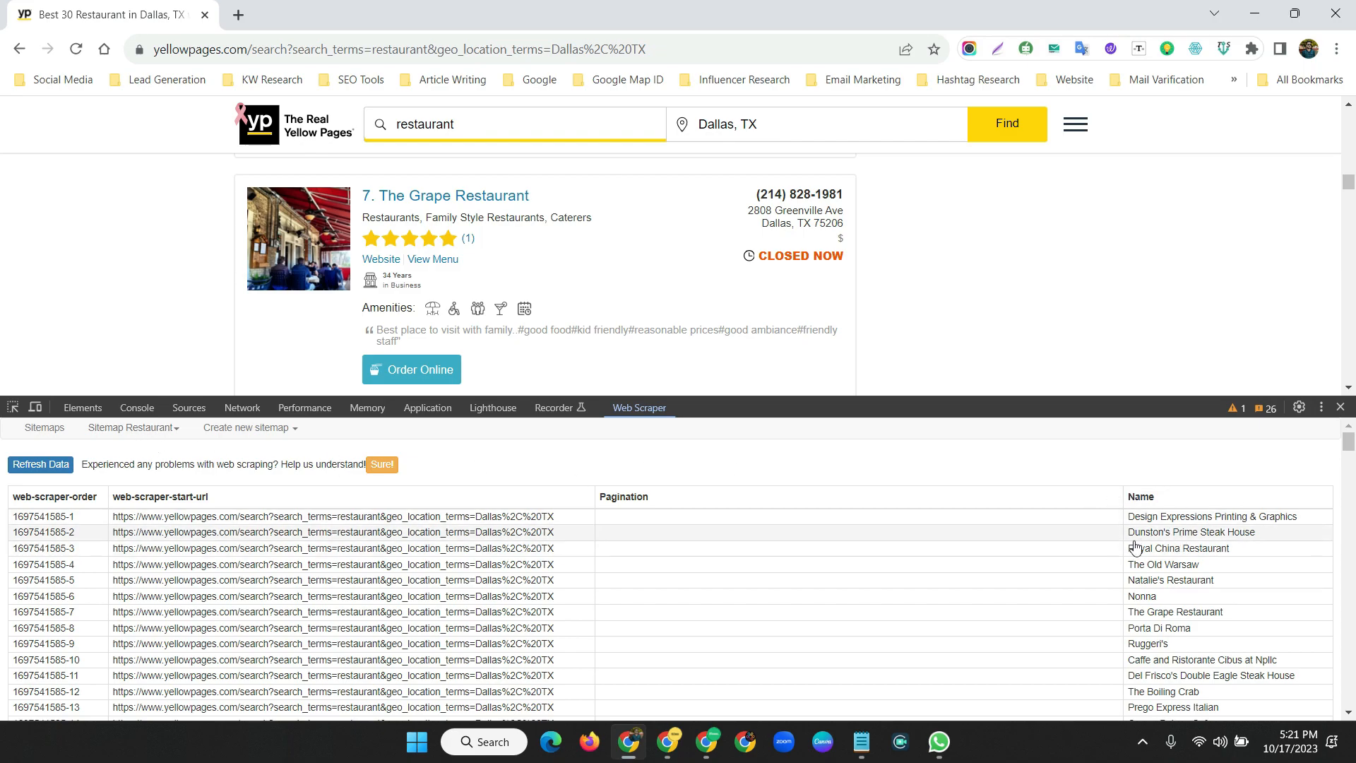
# Export the Restaurant sitemap's data as .XLSX and open the downloaded Restaurant.xlsx in Excel with editing enabled.
pyautogui.click(121, 432)
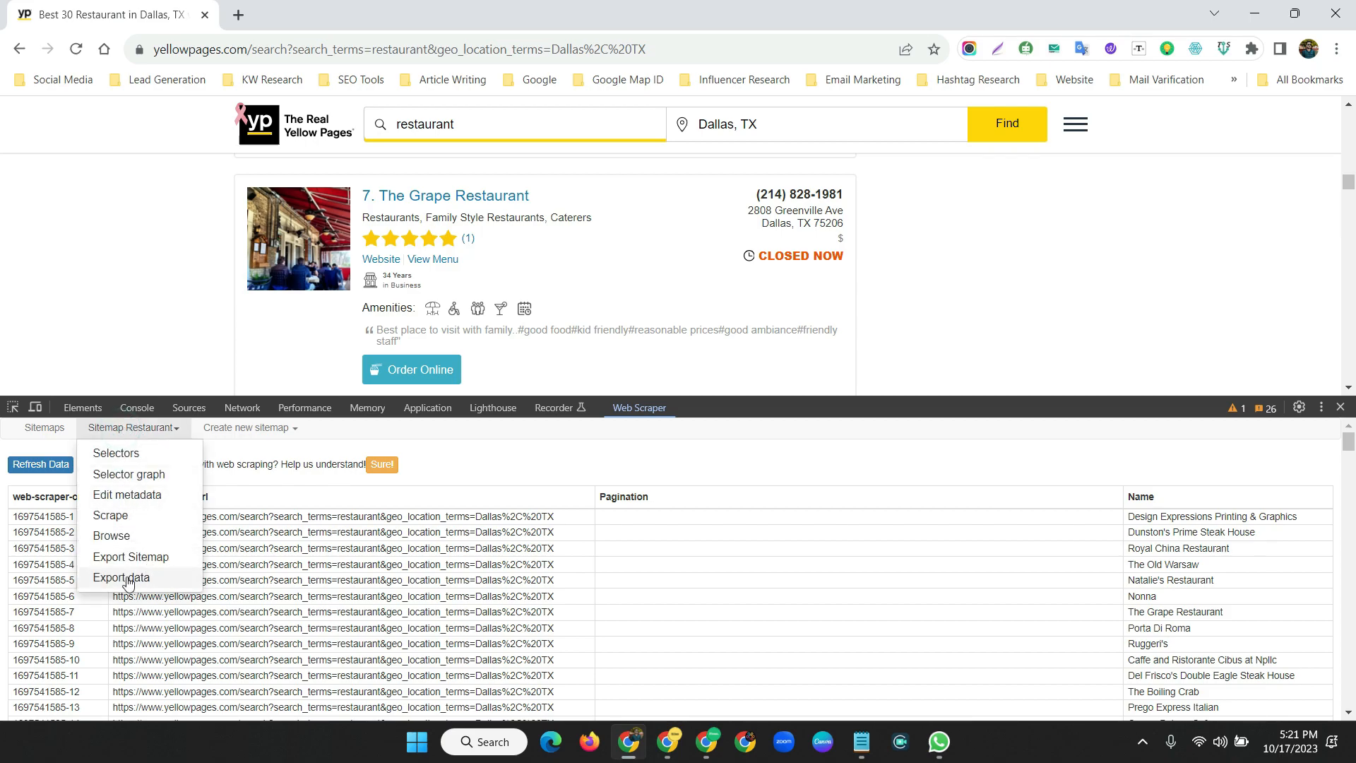
pyautogui.click(120, 578)
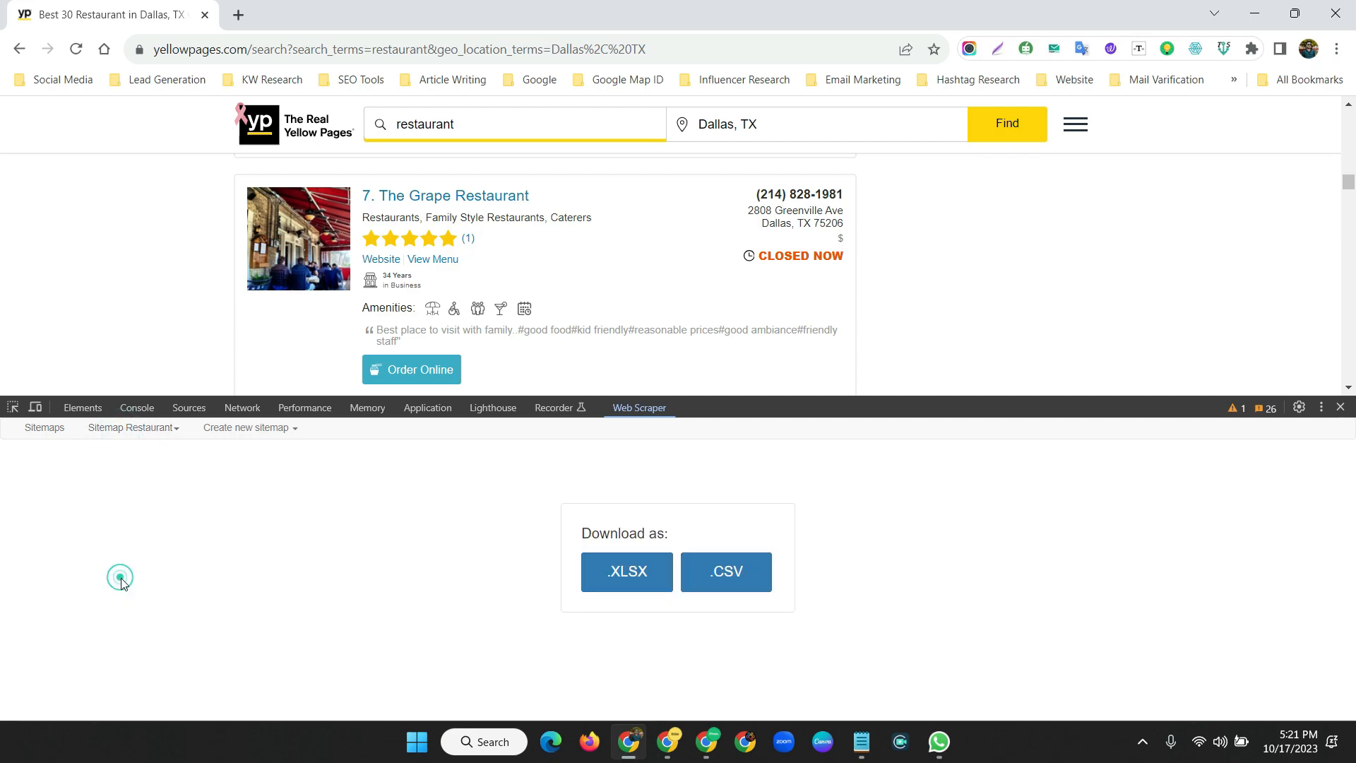
pyautogui.click(622, 576)
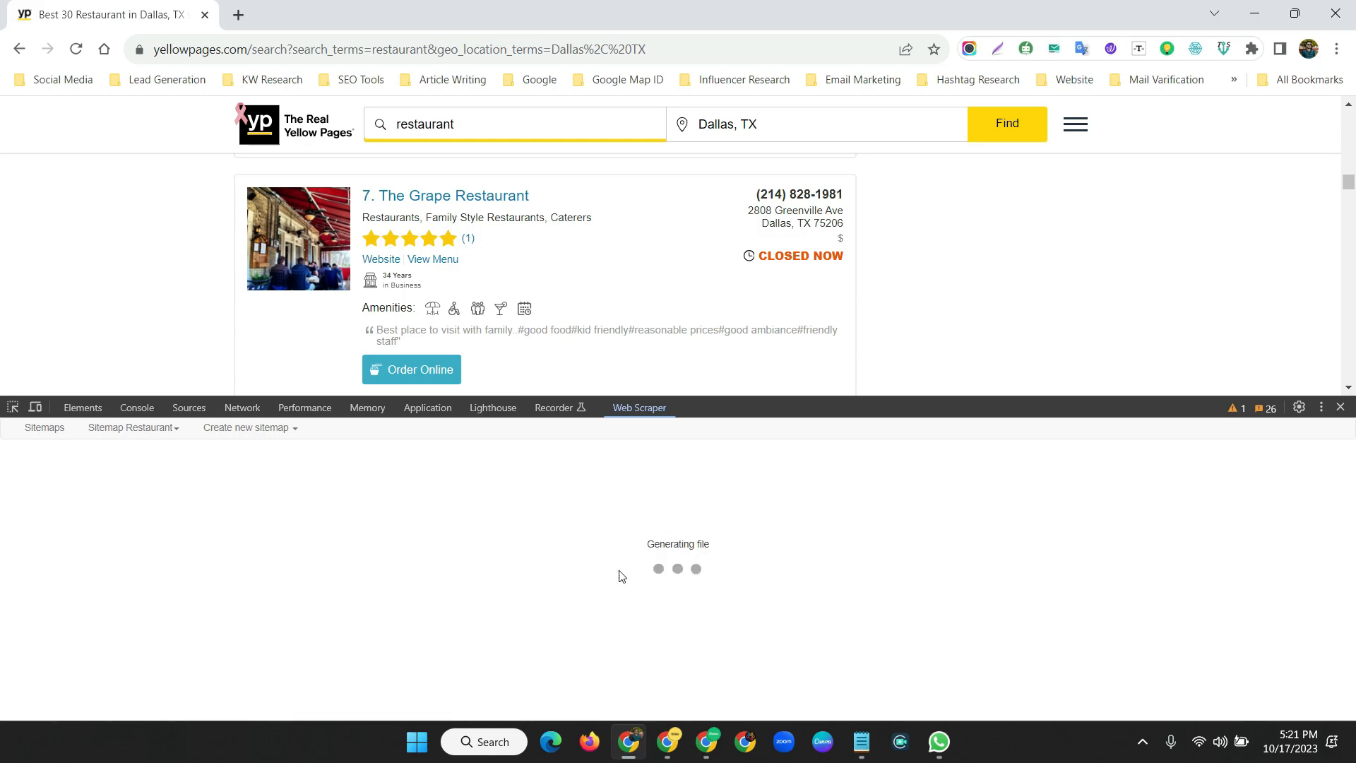
pyautogui.click(1072, 96)
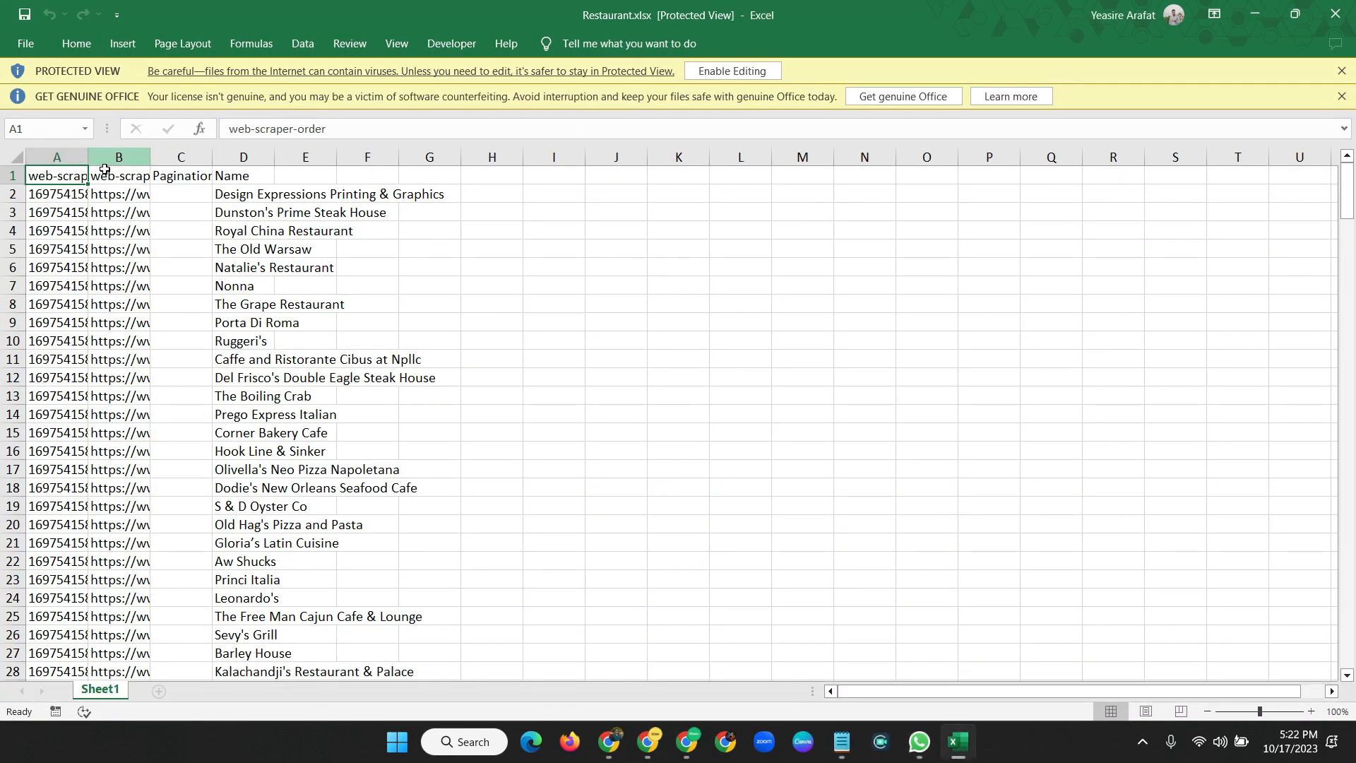
pyautogui.click(733, 70)
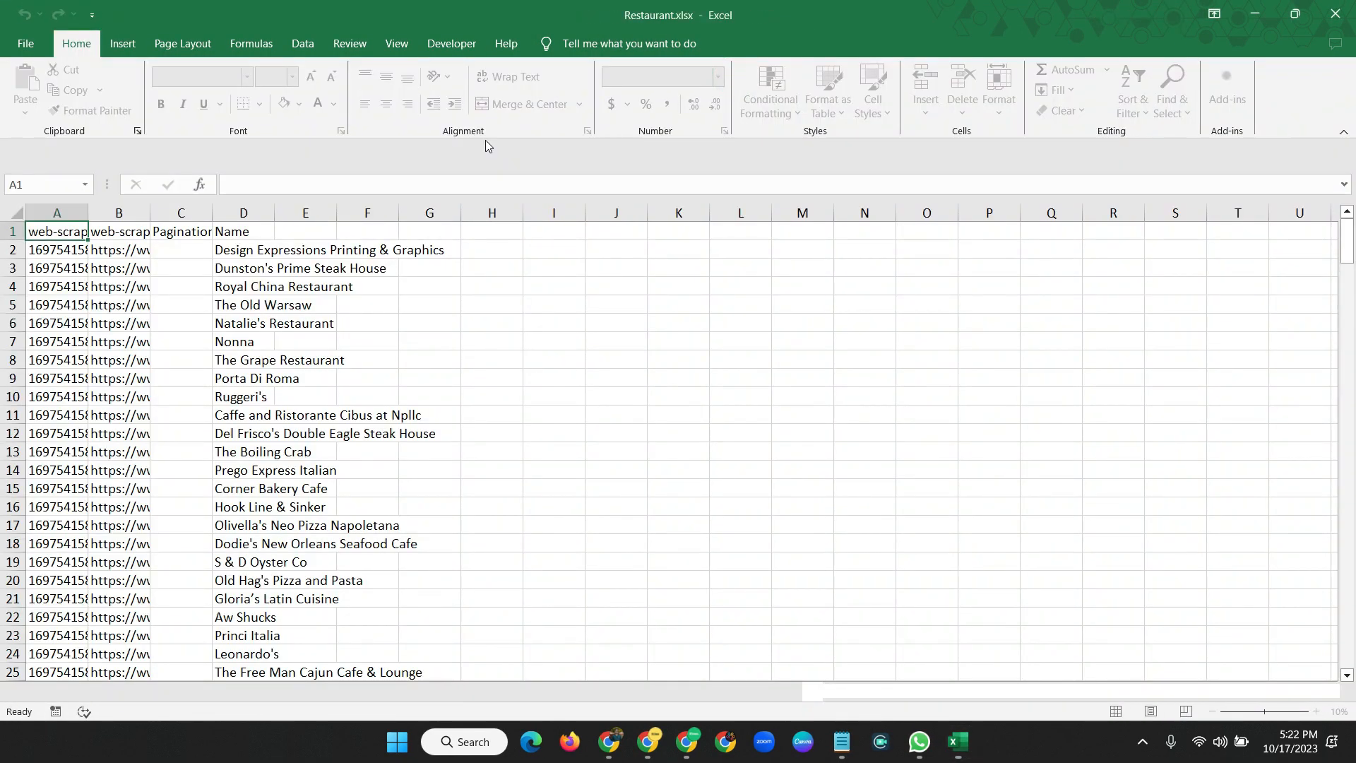
# Delete the scraper order, start URL and Pagination columns, and fit the Name column's width to its contents.
pyautogui.moveTo(57, 213); pyautogui.dragTo(183, 212)
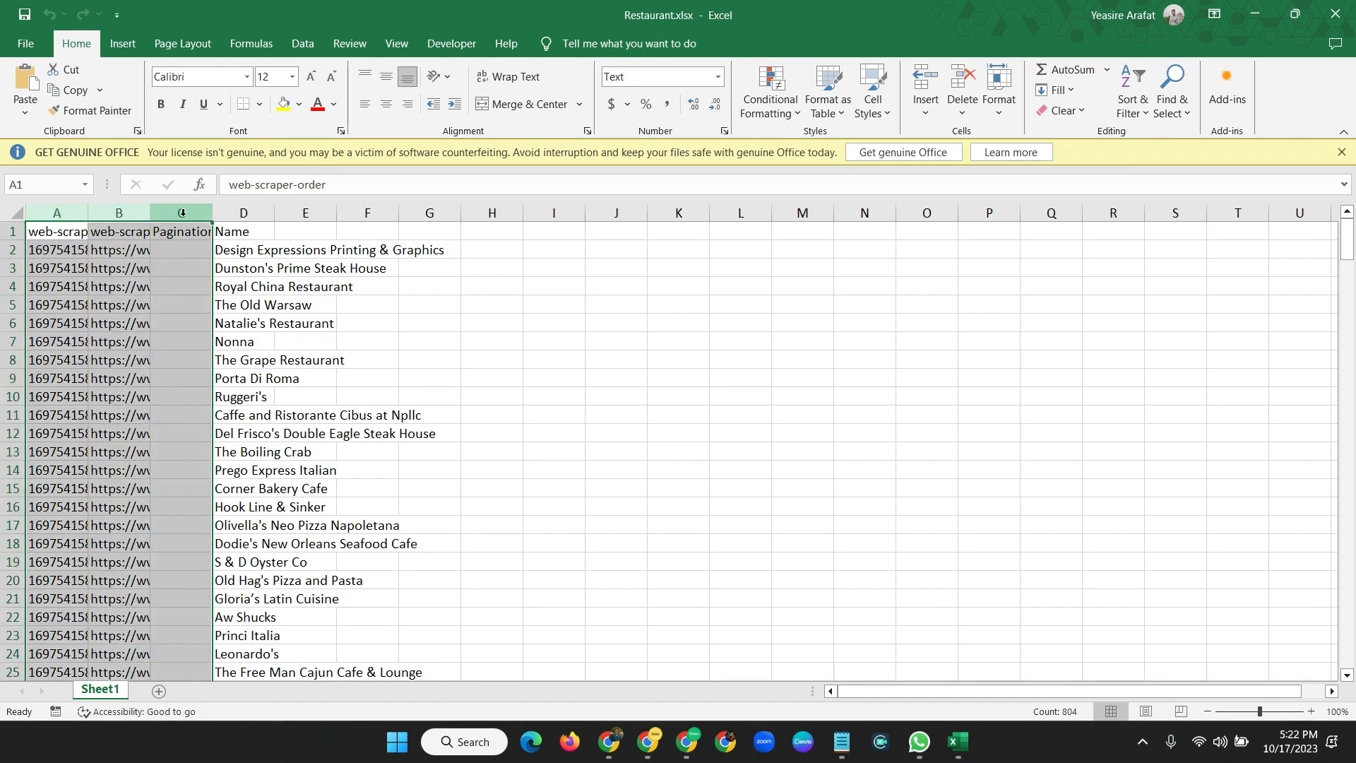
pyautogui.rightClick(182, 212)
pyautogui.click(233, 388)
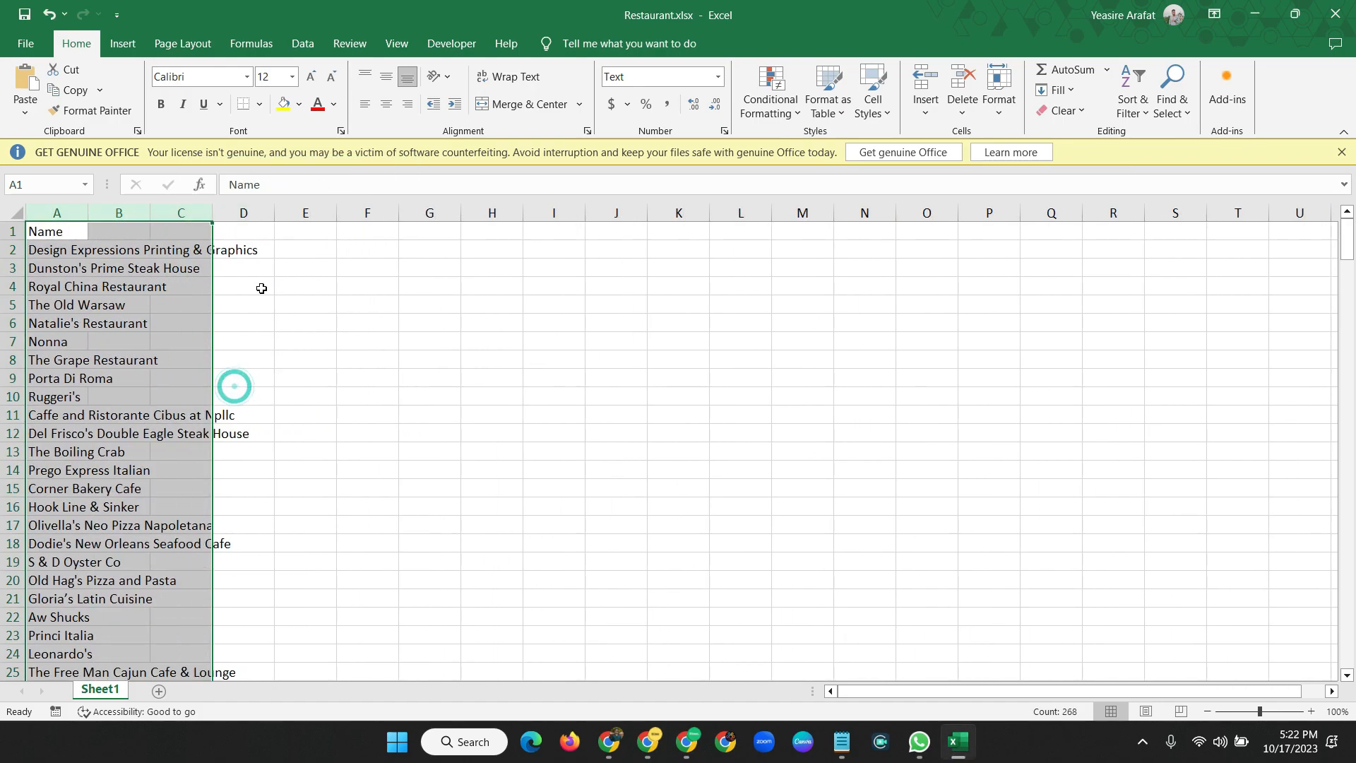
pyautogui.doubleClick(83, 213)
pyautogui.click(657, 335)
# Review the exported restaurant names down the sheet and back to the first row, dismissing the Office licence notice.
pyautogui.scroll(-5, 104, 255)
pyautogui.scroll(-20, 104, 256)
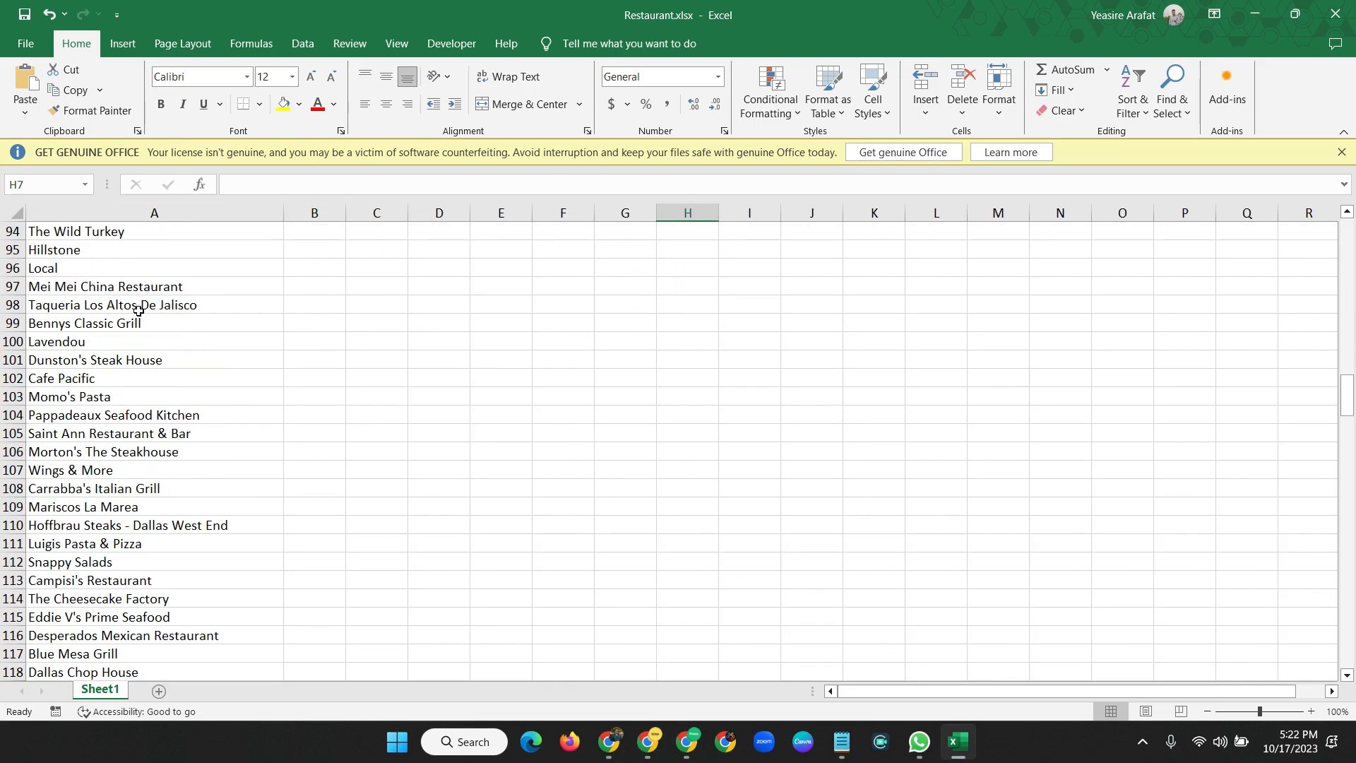
pyautogui.scroll(-20, 141, 312)
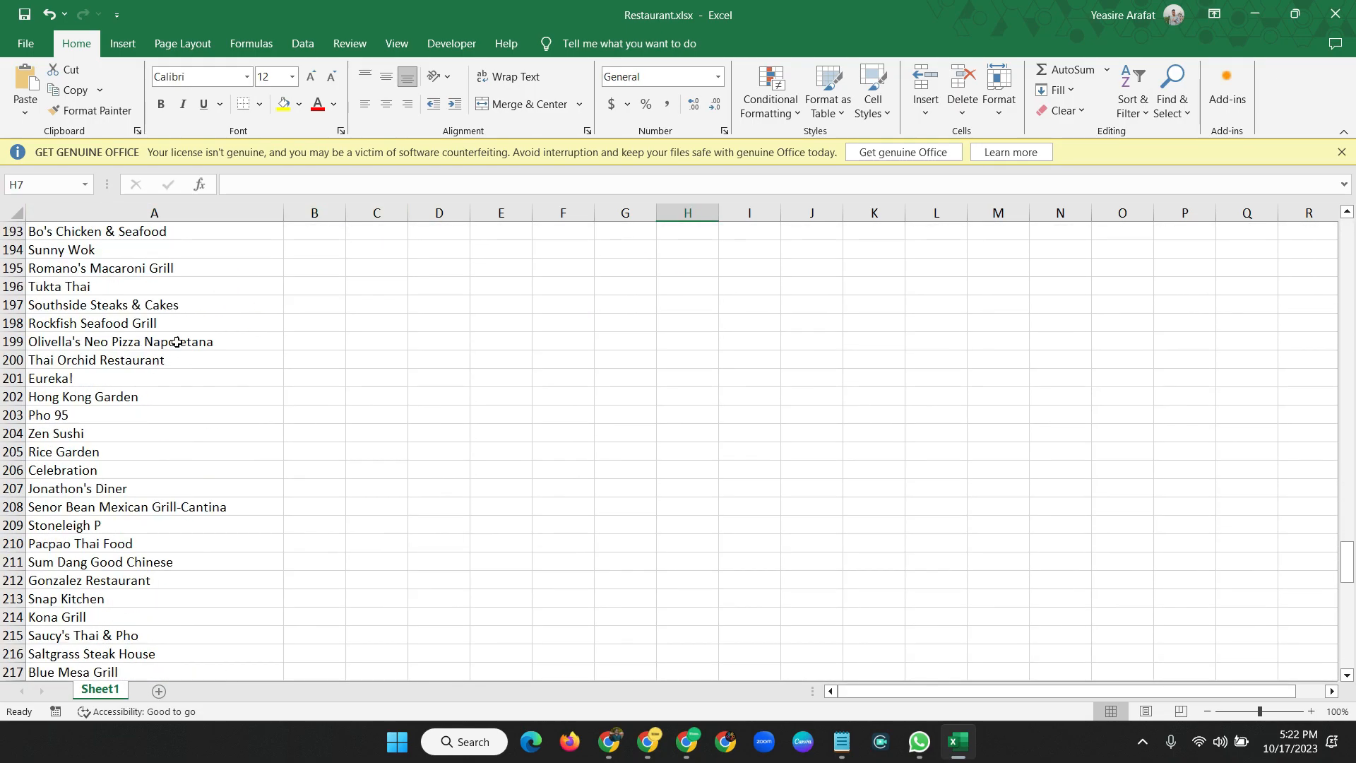
pyautogui.scroll(-9, 211, 291)
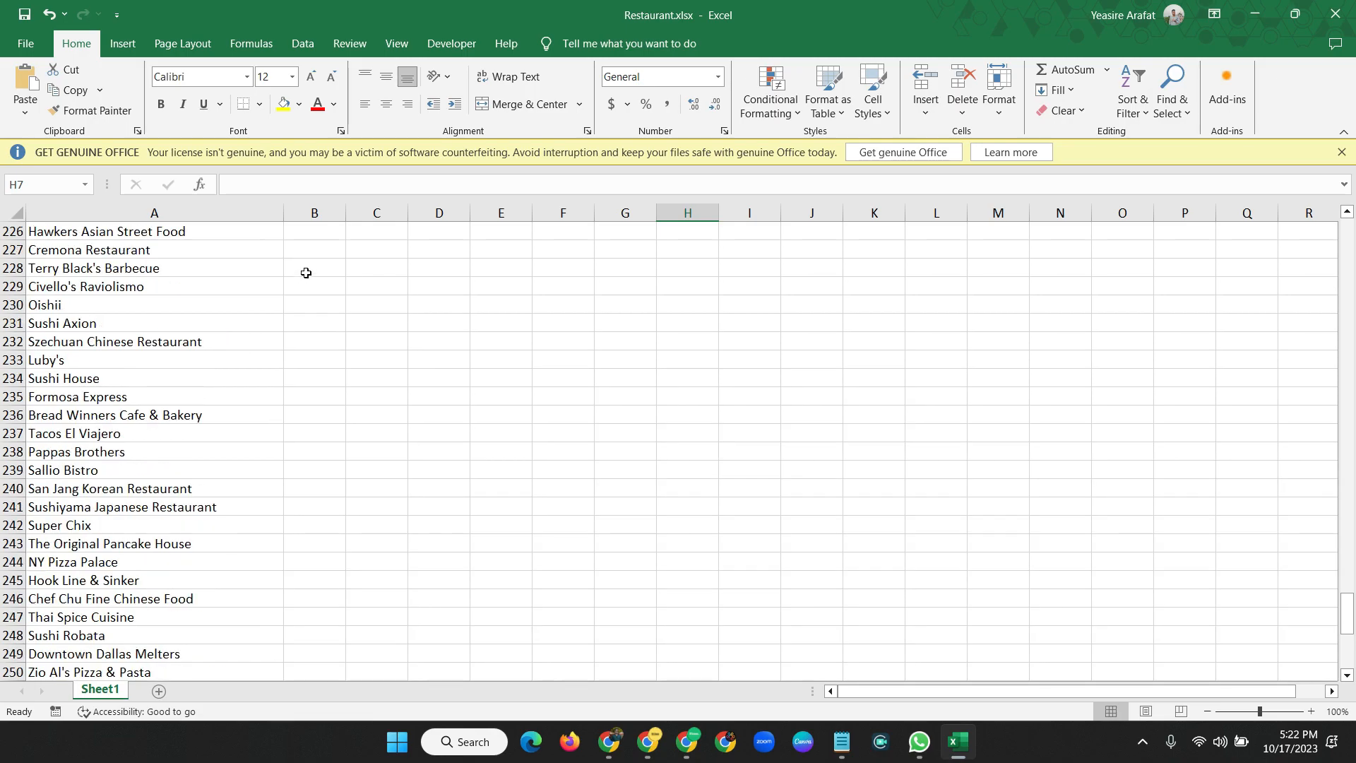
pyautogui.click(316, 212)
pyautogui.click(377, 212)
pyautogui.click(438, 211)
pyautogui.scroll(-9, 176, 306)
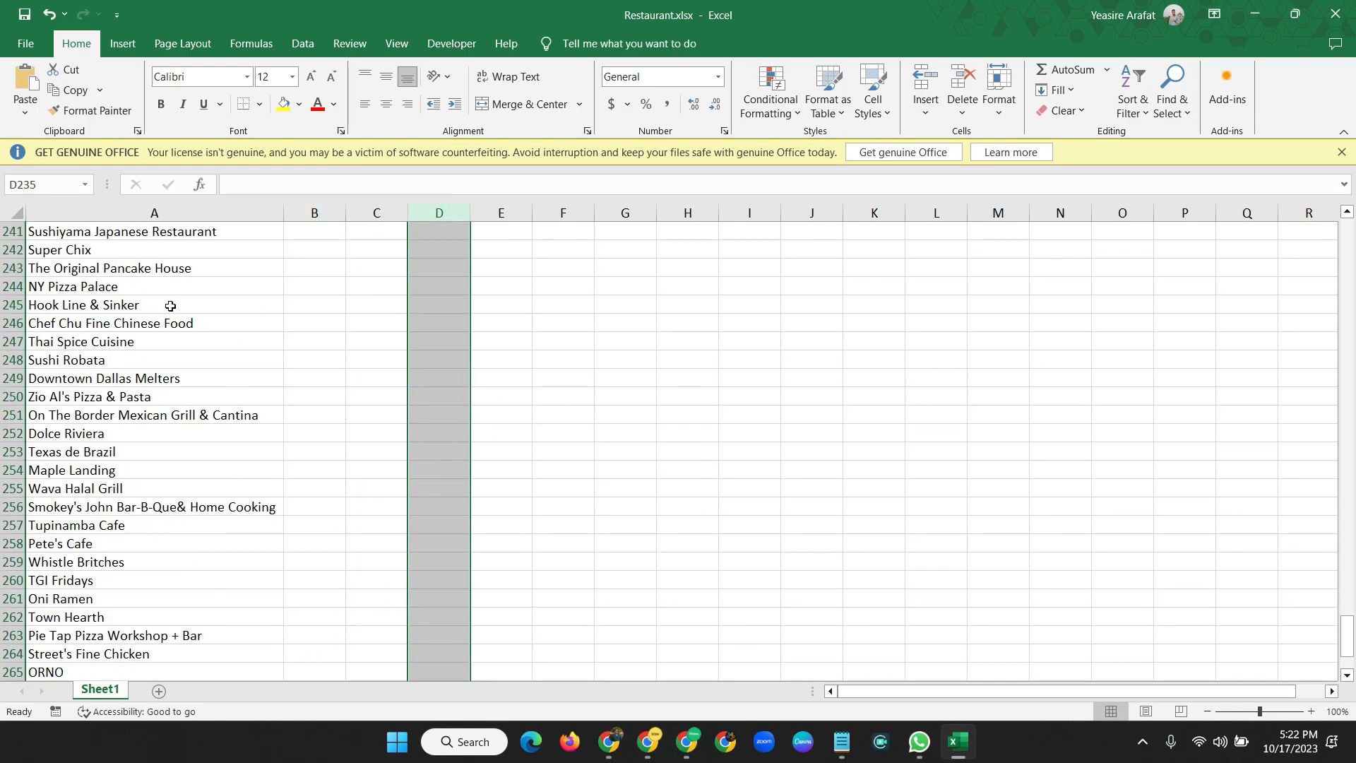
pyautogui.scroll(20, 163, 315)
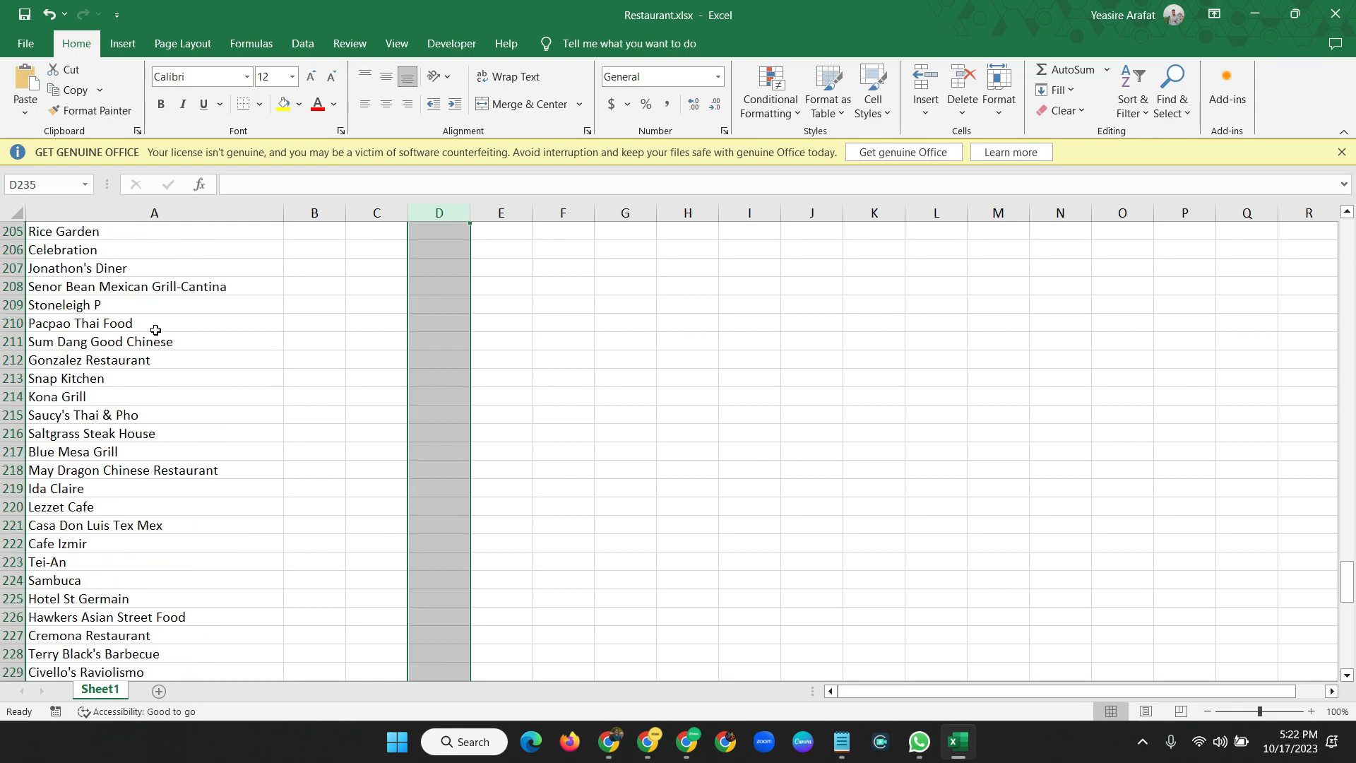
pyautogui.scroll(7, 155, 329)
pyautogui.scroll(7, 156, 330)
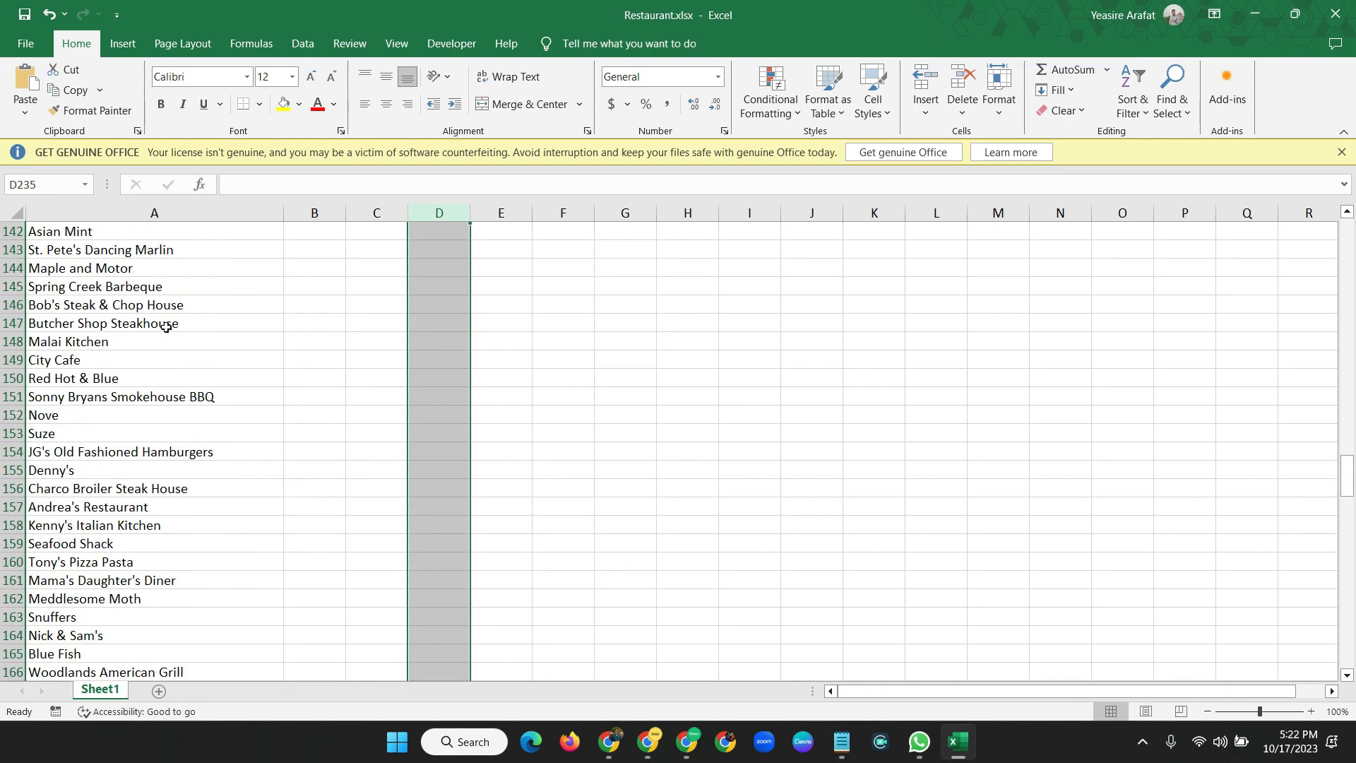
pyautogui.scroll(14, 162, 329)
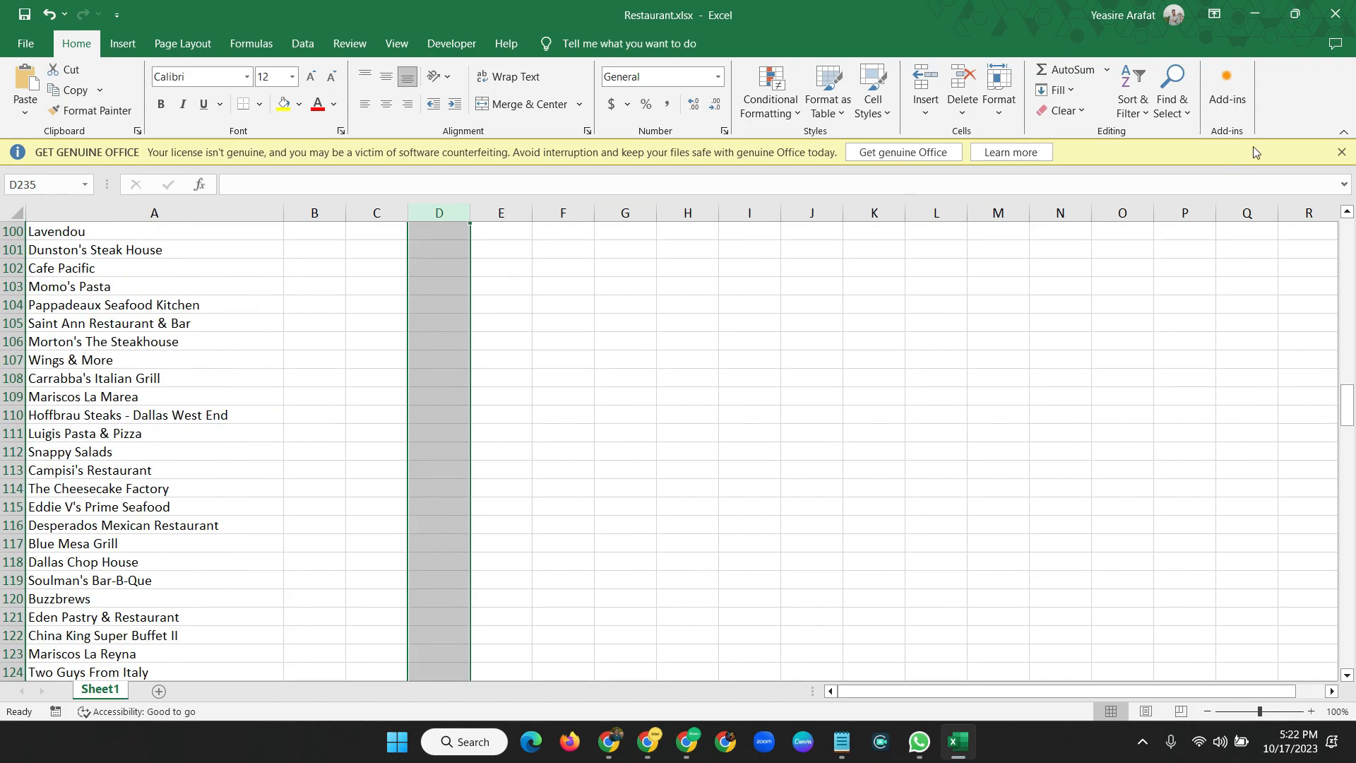
pyautogui.click(1339, 153)
pyautogui.scroll(17, 136, 347)
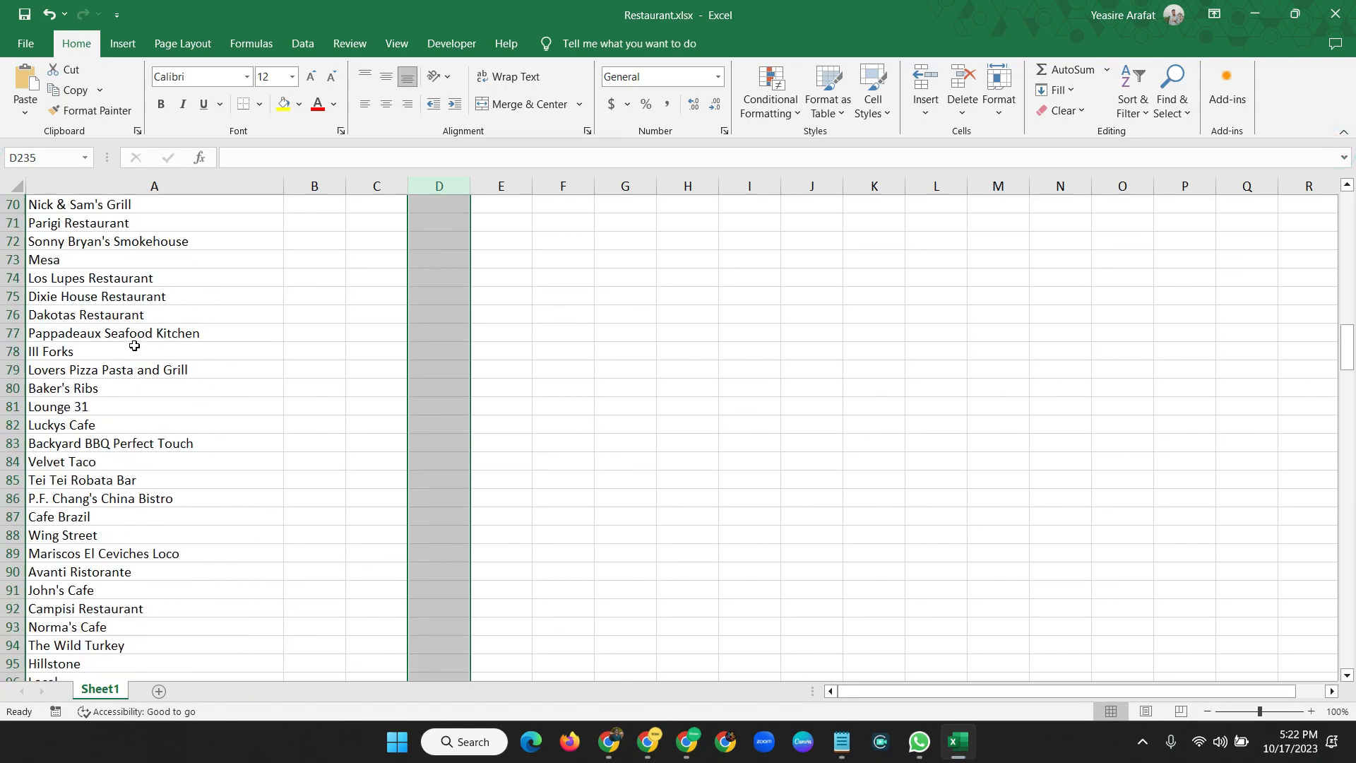
pyautogui.scroll(16, 136, 346)
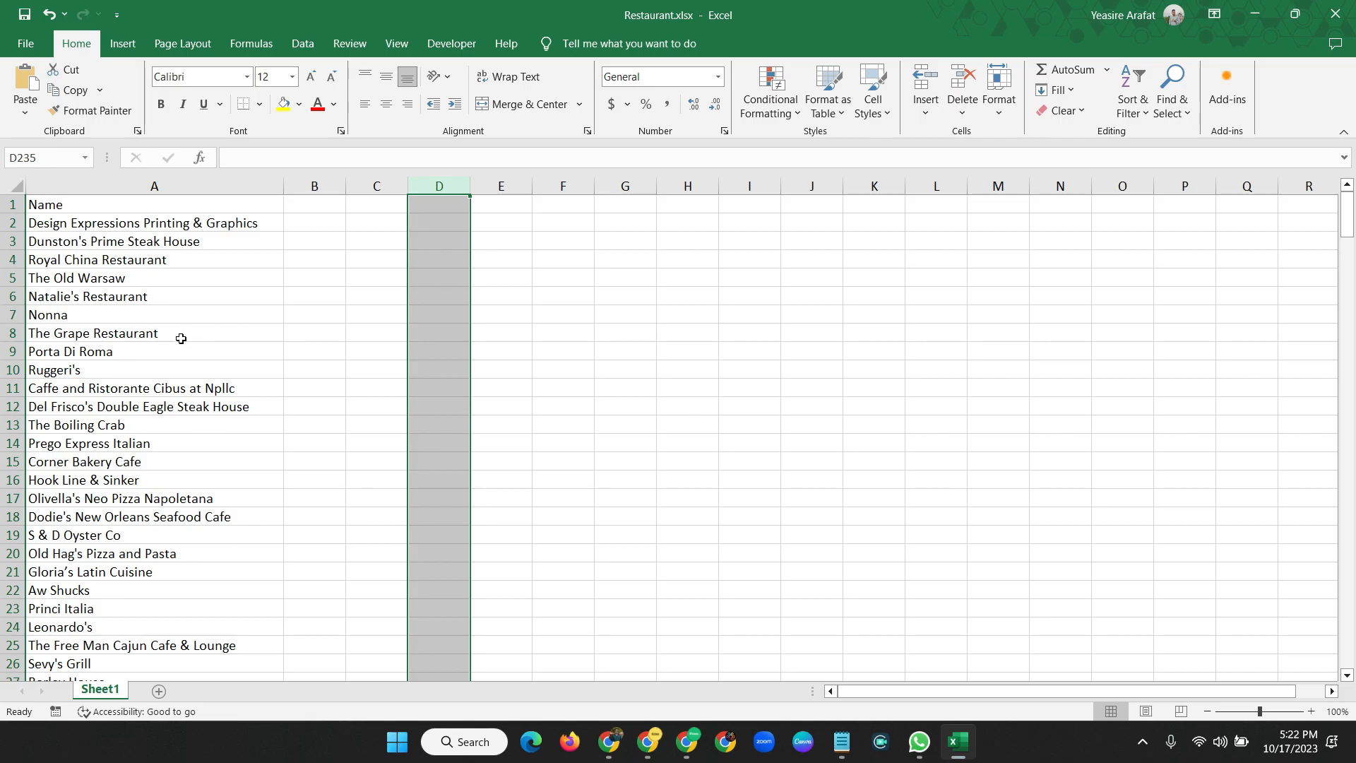
# Close Restaurant.xlsx without saving the changes.
pyautogui.click(1334, 13)
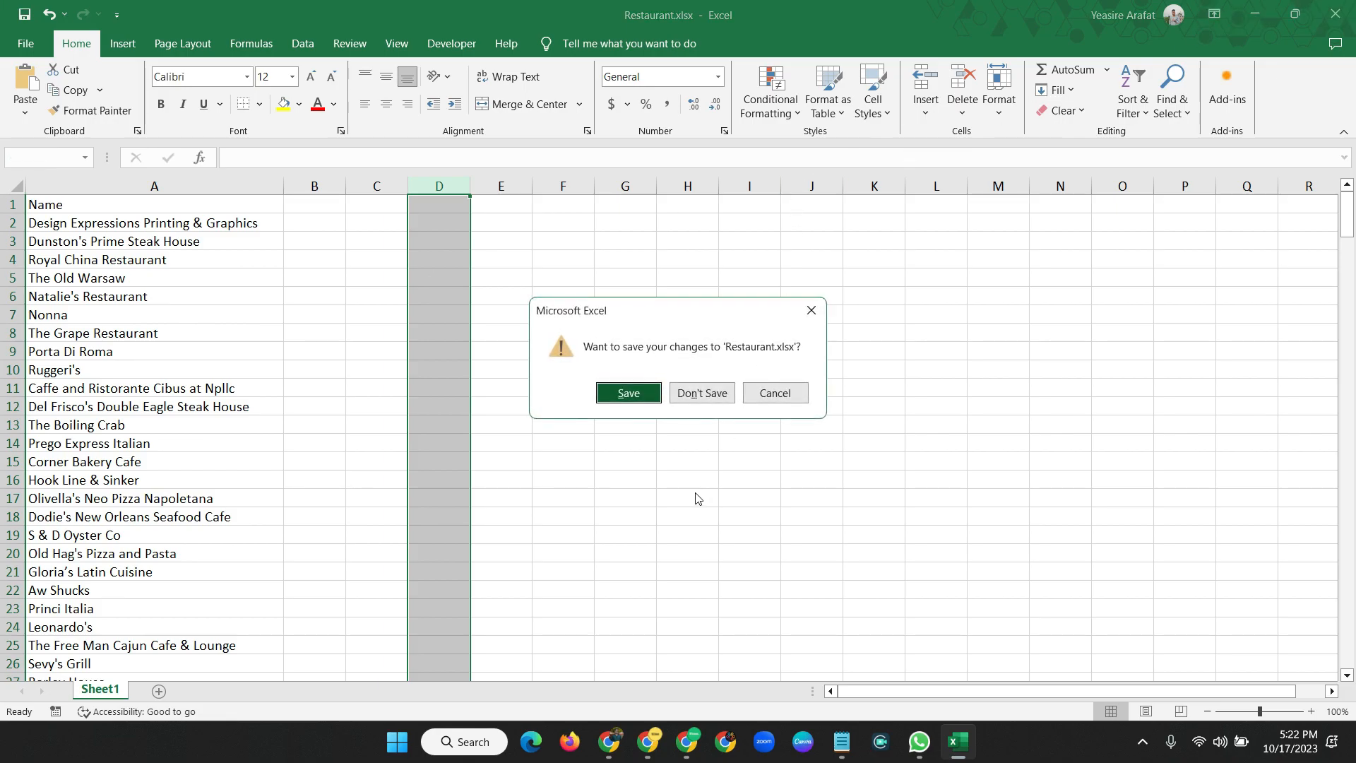
pyautogui.click(702, 392)
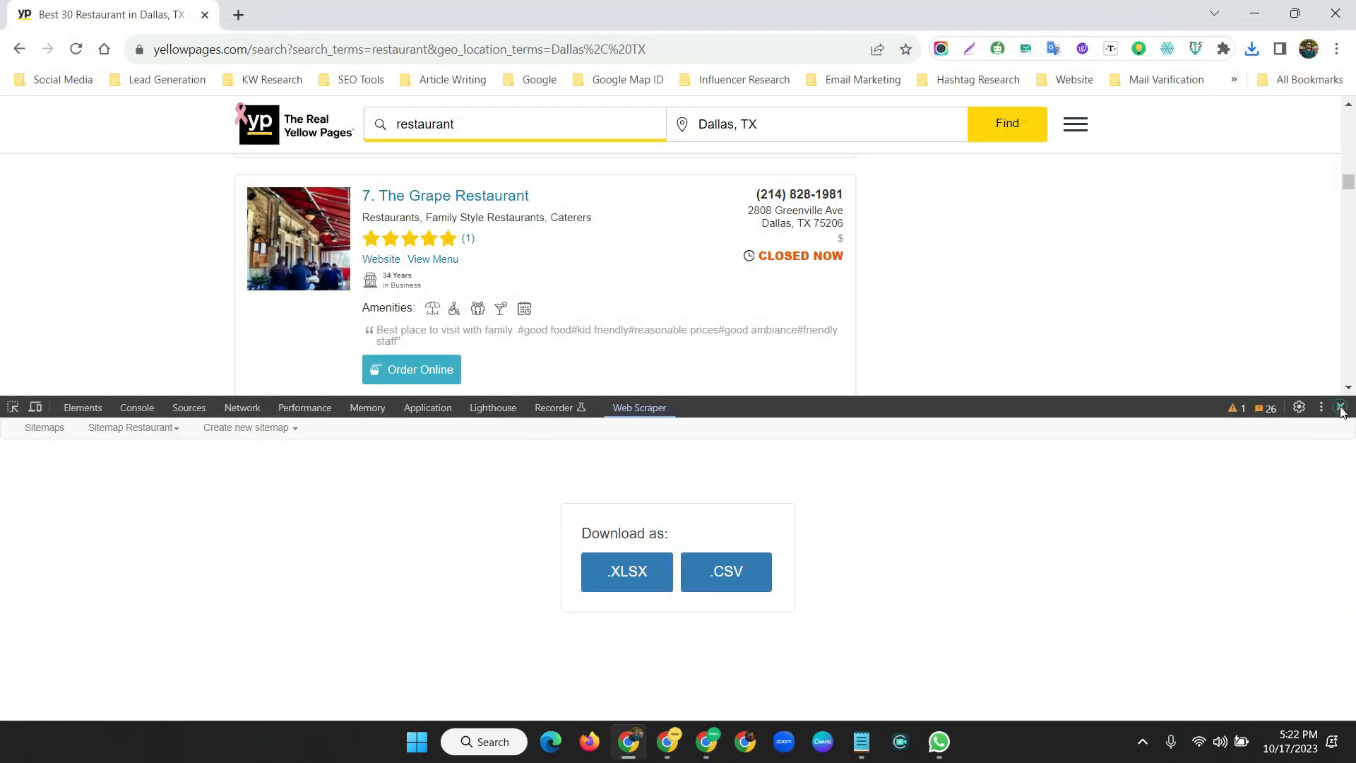
# Close the developer tools and the Yellow Pages browser window, returning to the desktop.
pyautogui.click(1341, 408)
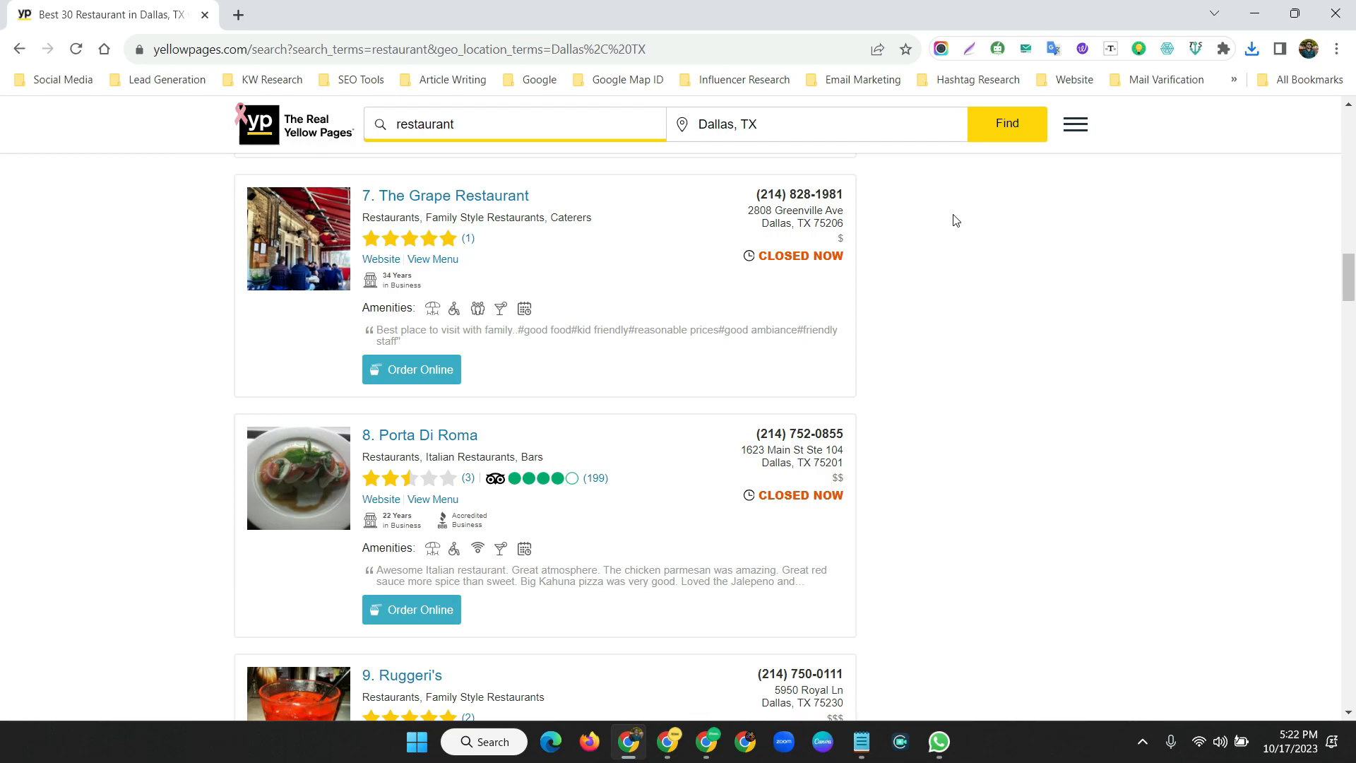
pyautogui.click(1334, 13)
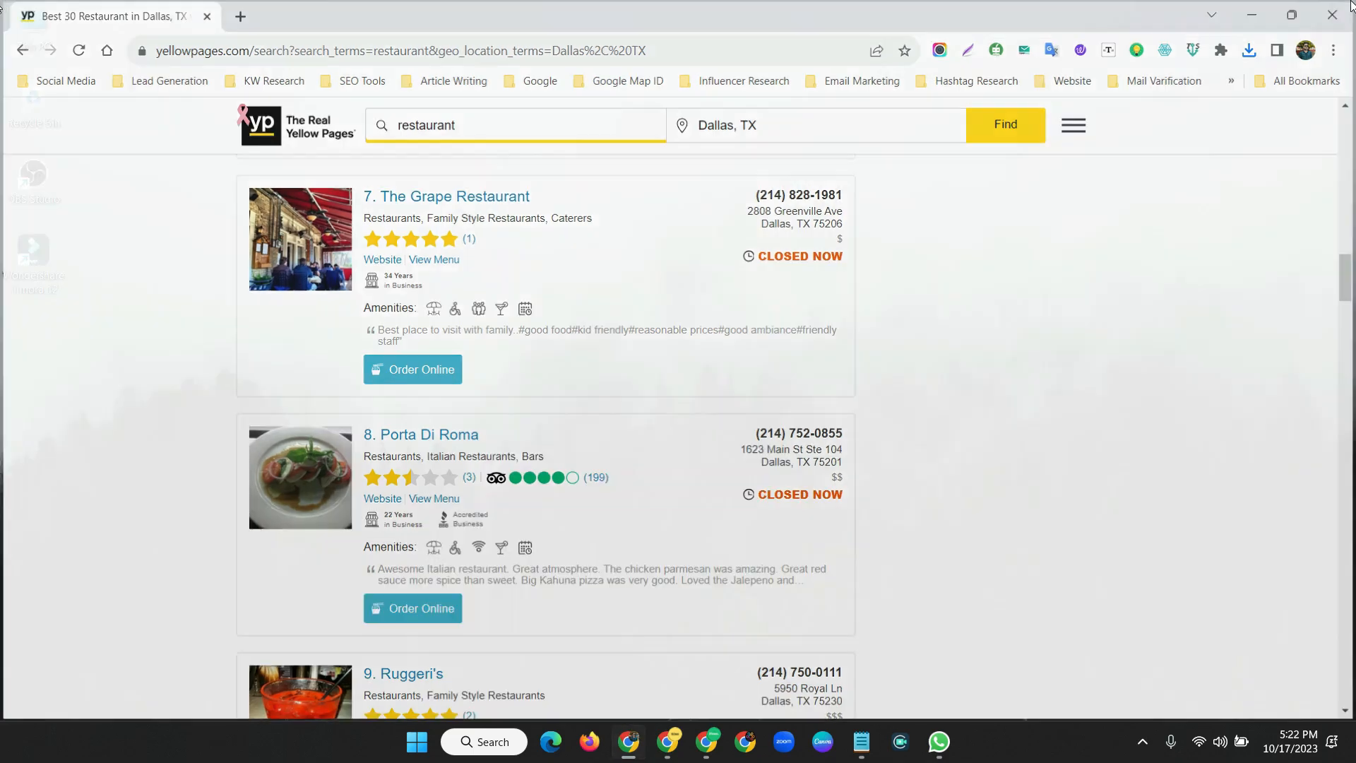
pyautogui.rightClick(444, 123)
pyautogui.click(478, 199)
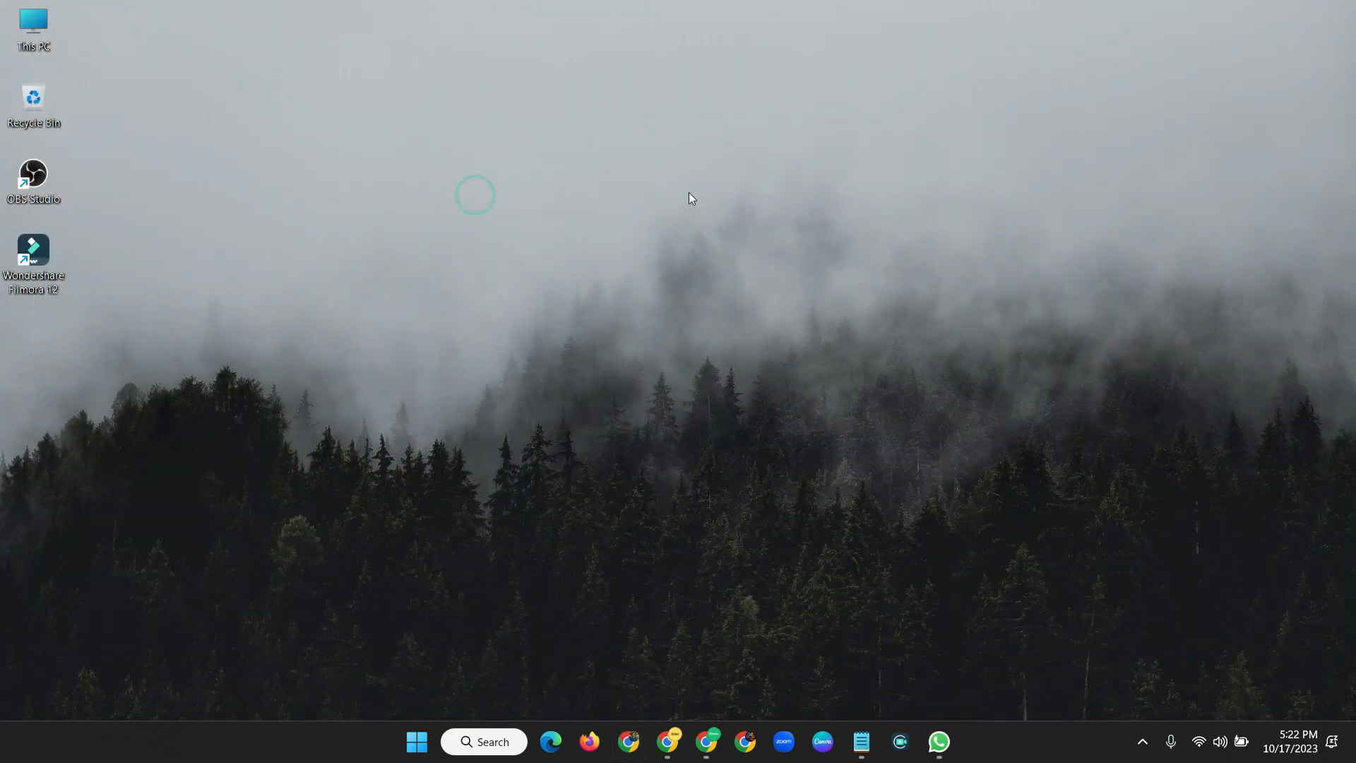